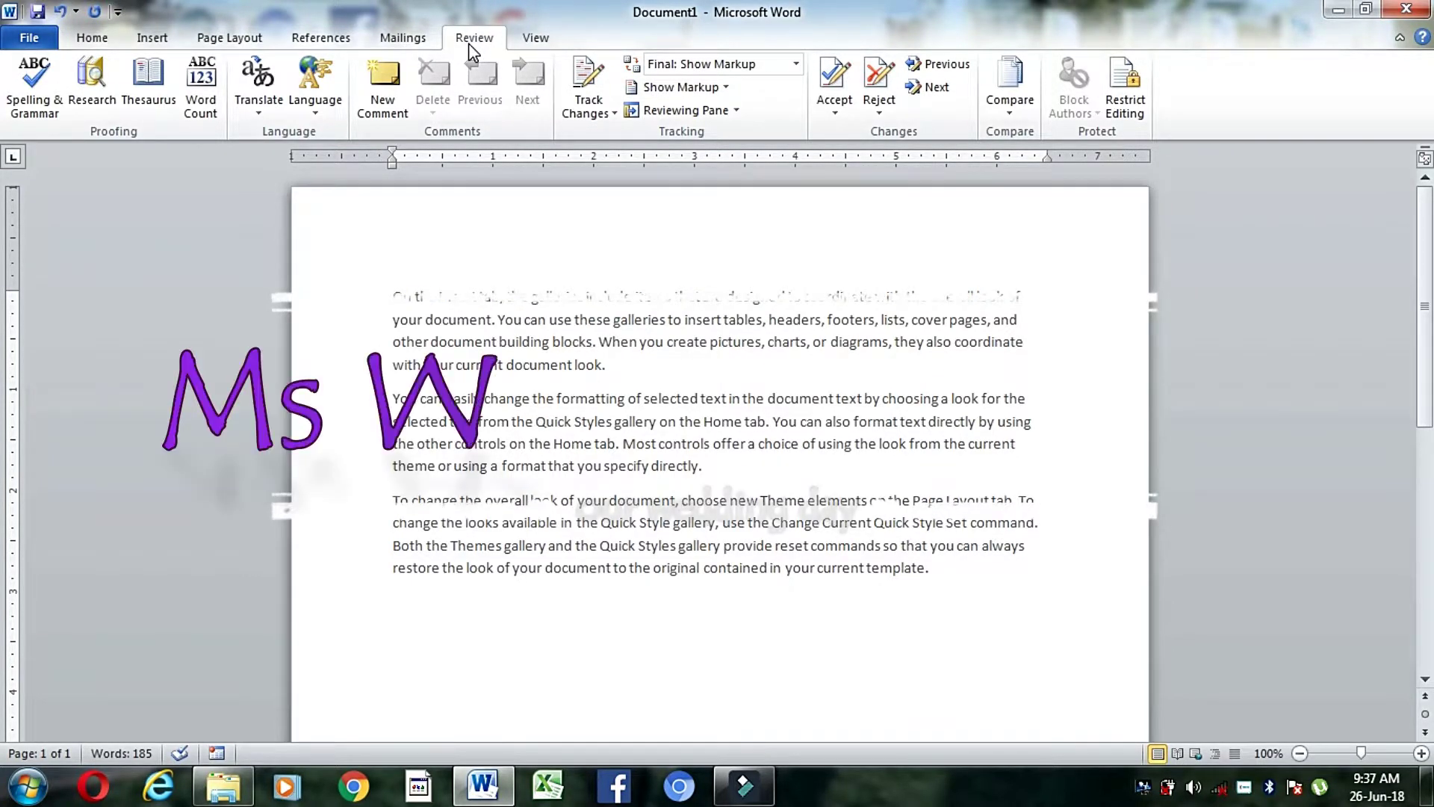
# - Misspell 'coordinate' as 'coordinat' in the first paragraph
pyautogui.click(397, 42)
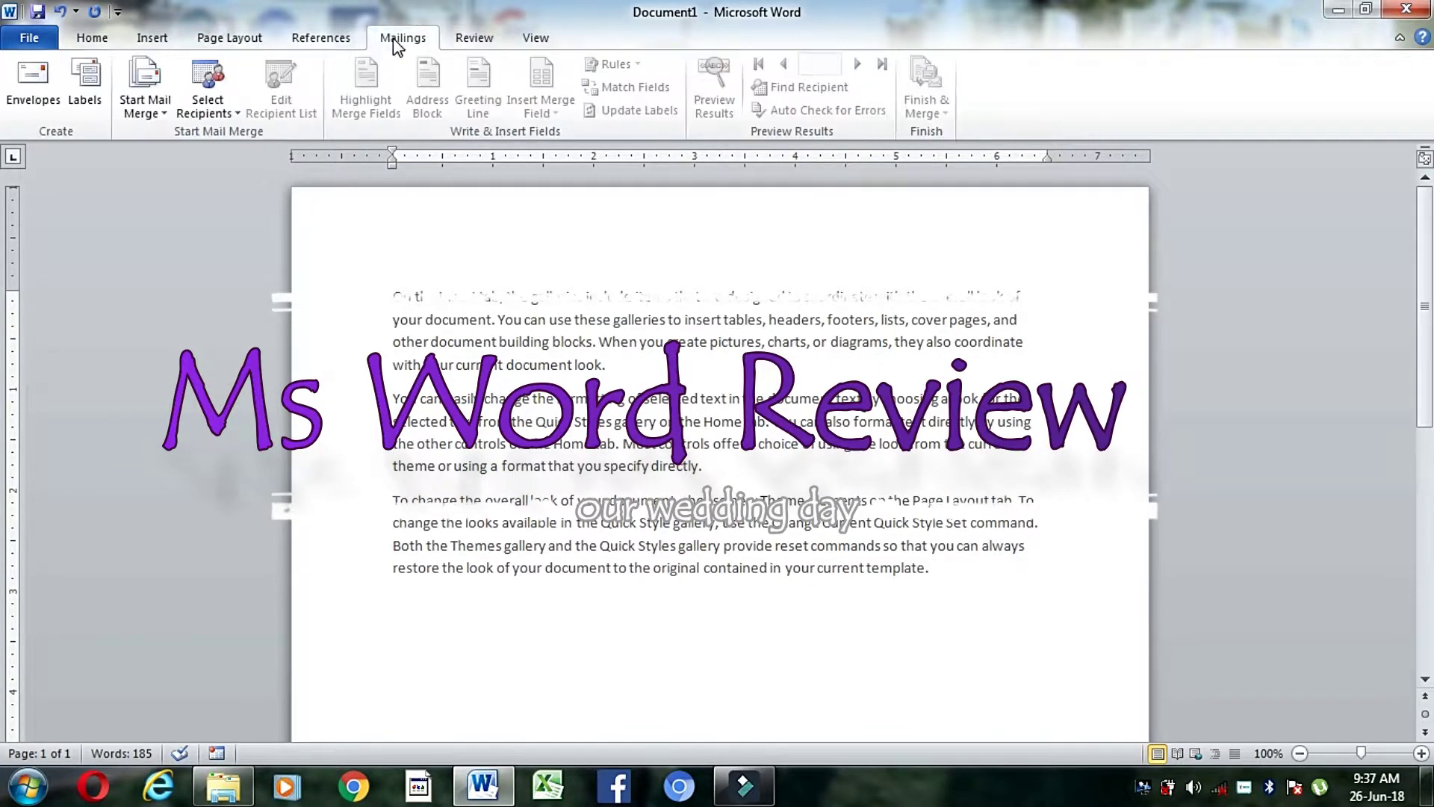
pyautogui.click(488, 37)
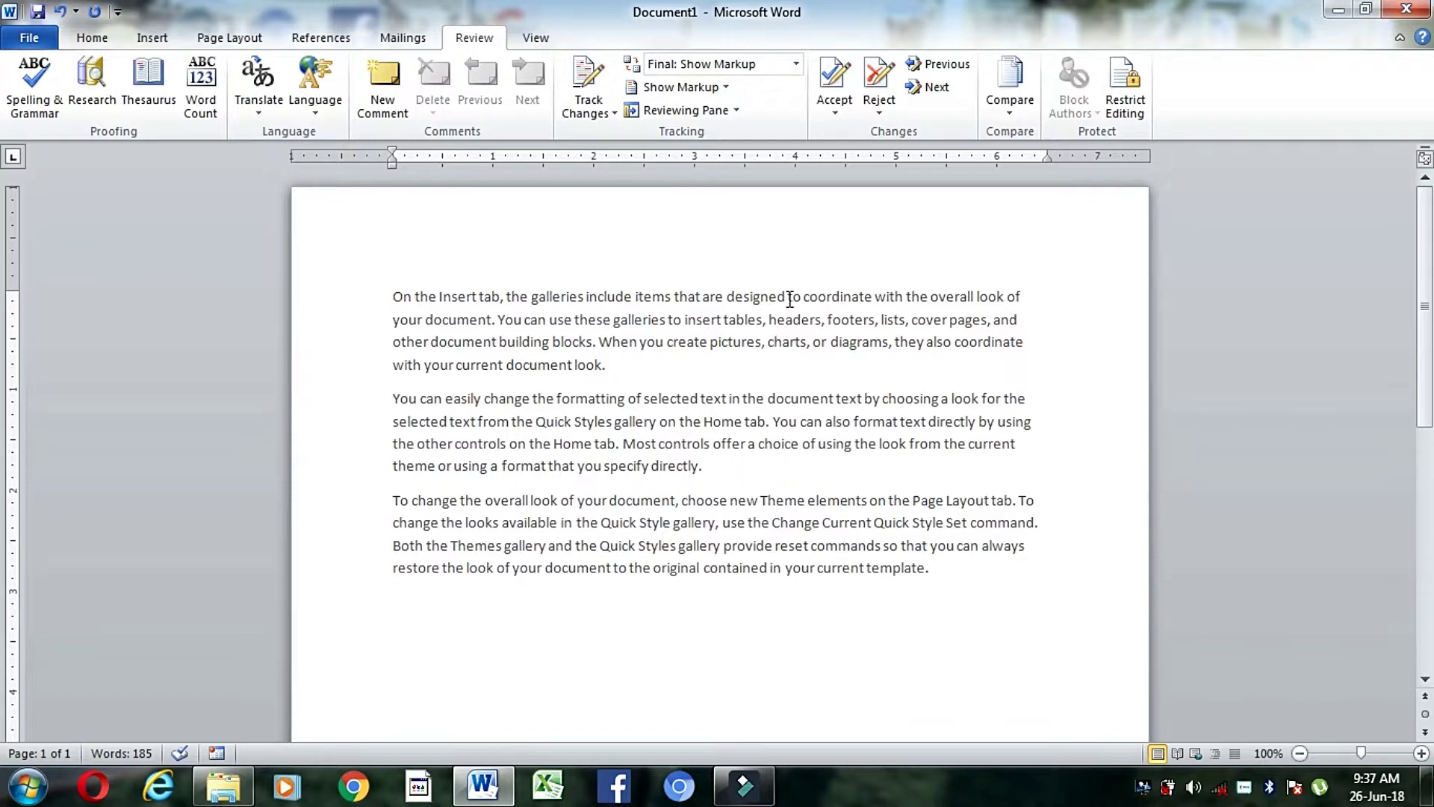
pyautogui.click(870, 297)
pyautogui.press('BackSpace')
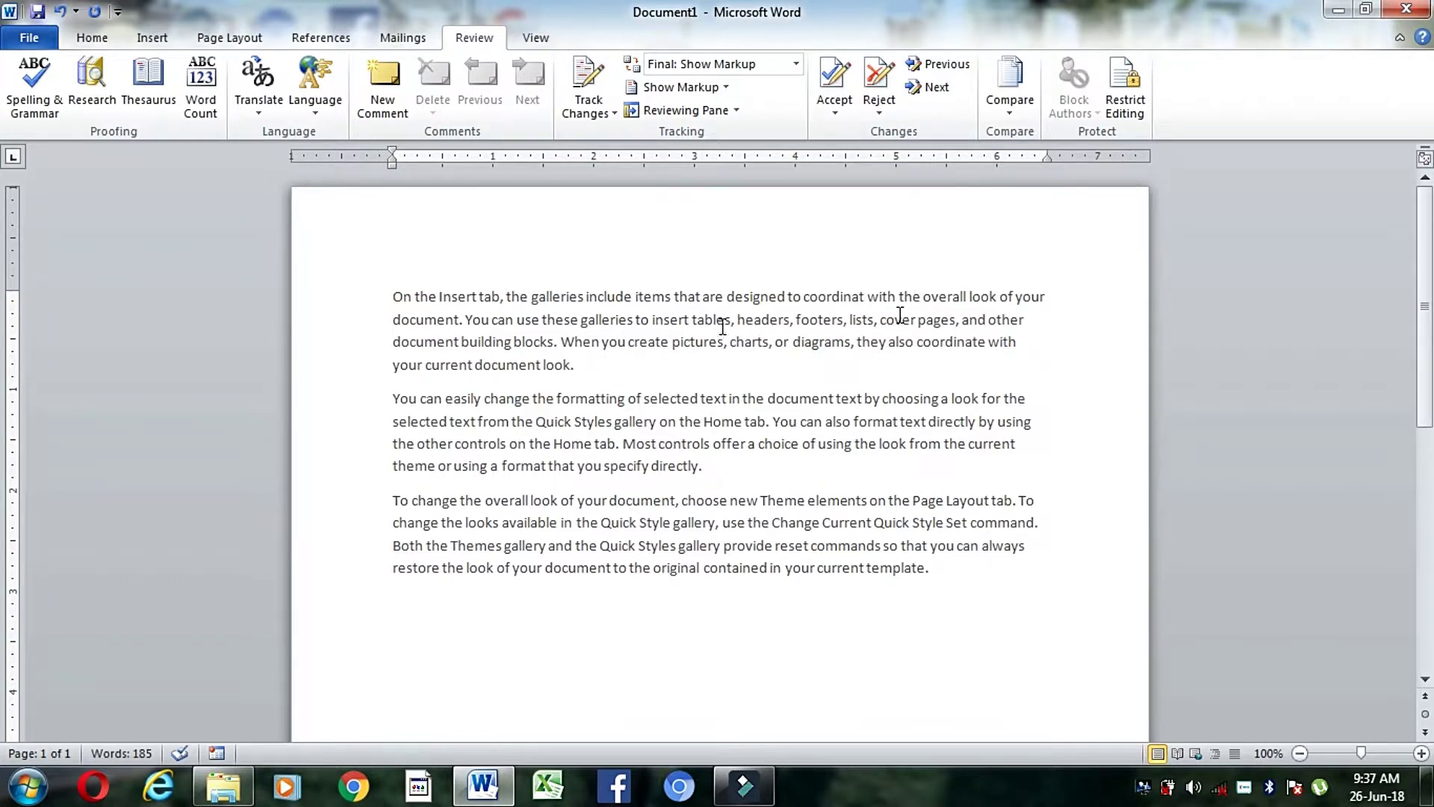
pyautogui.click(696, 342)
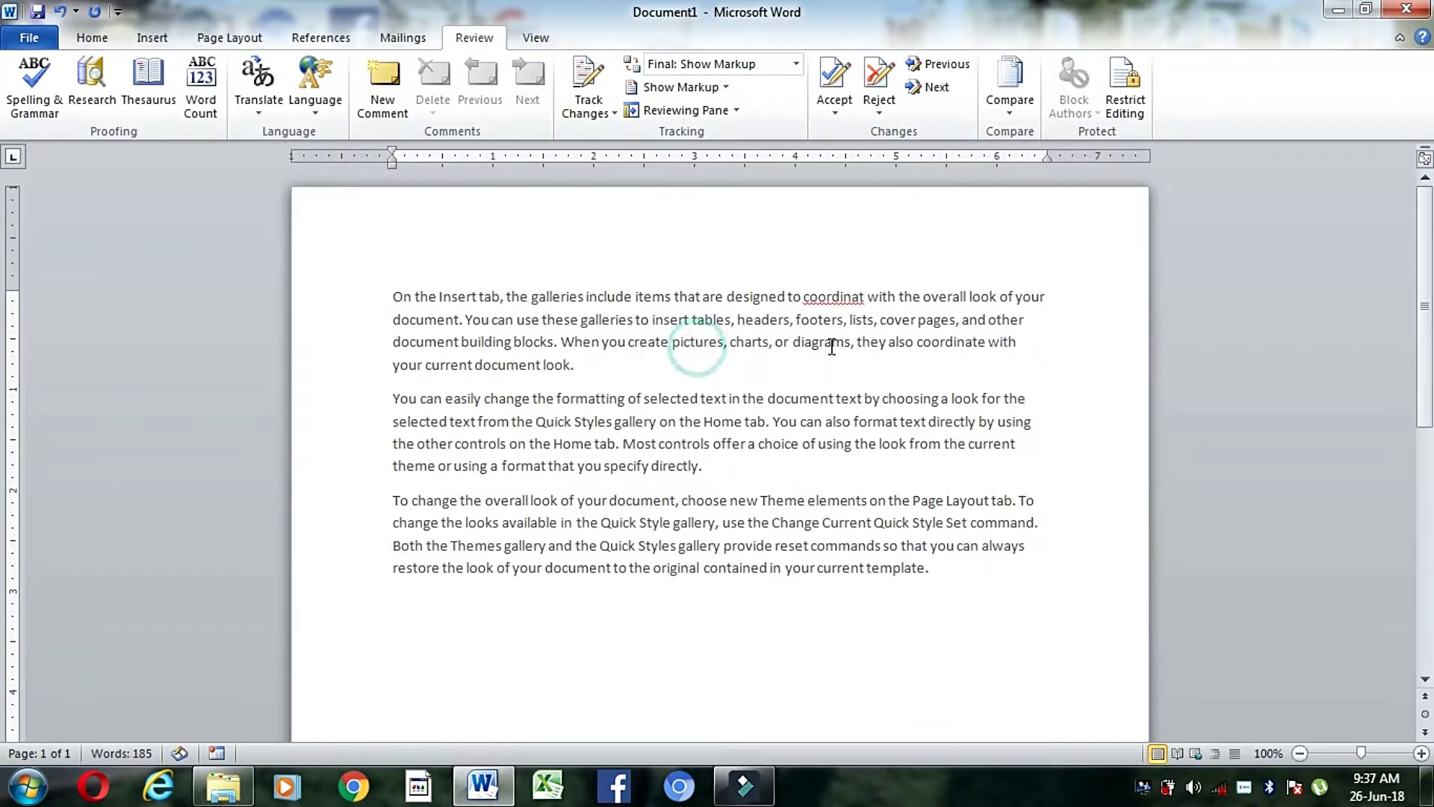
# - Enlarge the word 'coordinat' with Grow Font several times
pyautogui.doubleClick(864, 299)
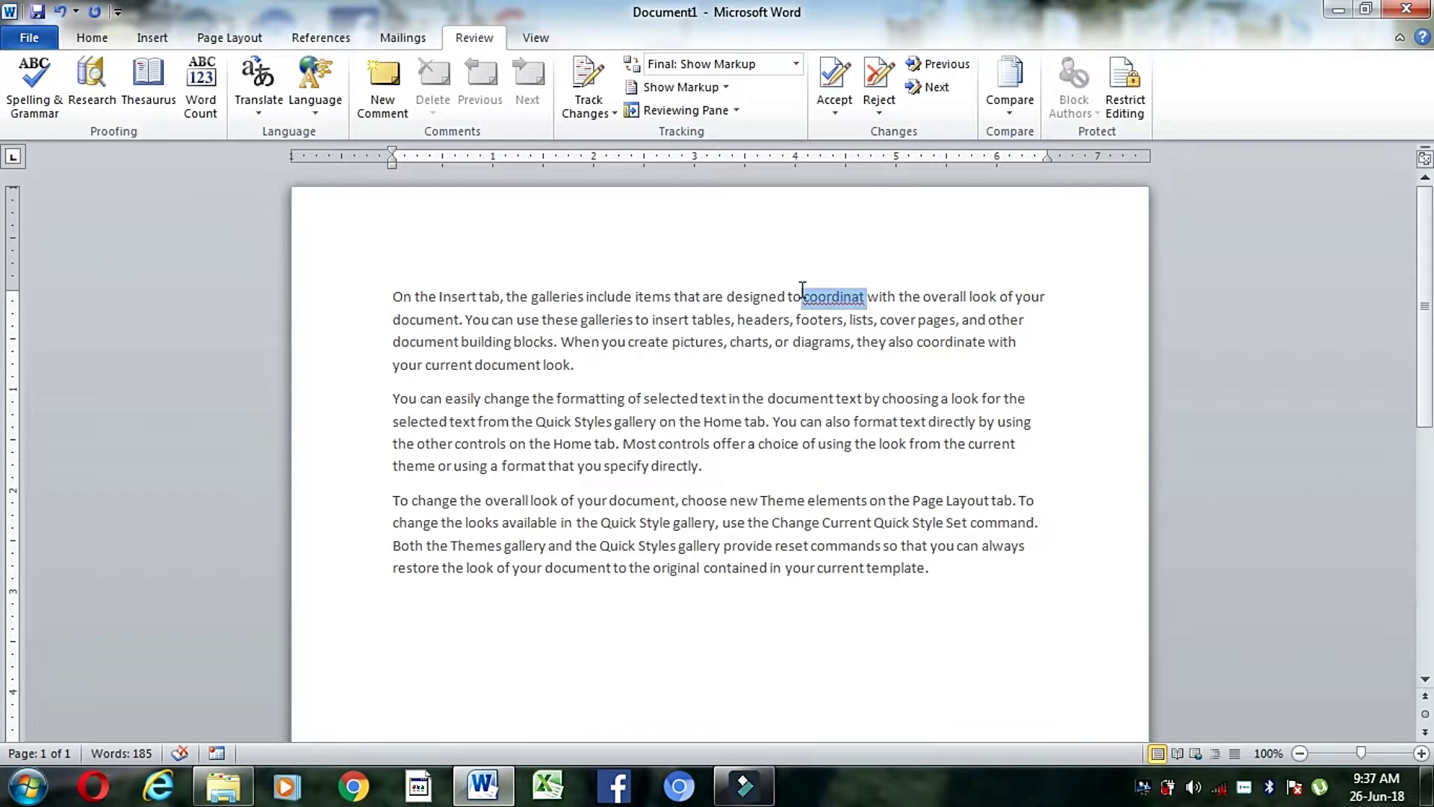
pyautogui.click(113, 38)
pyautogui.click(335, 77)
pyautogui.click(335, 77)
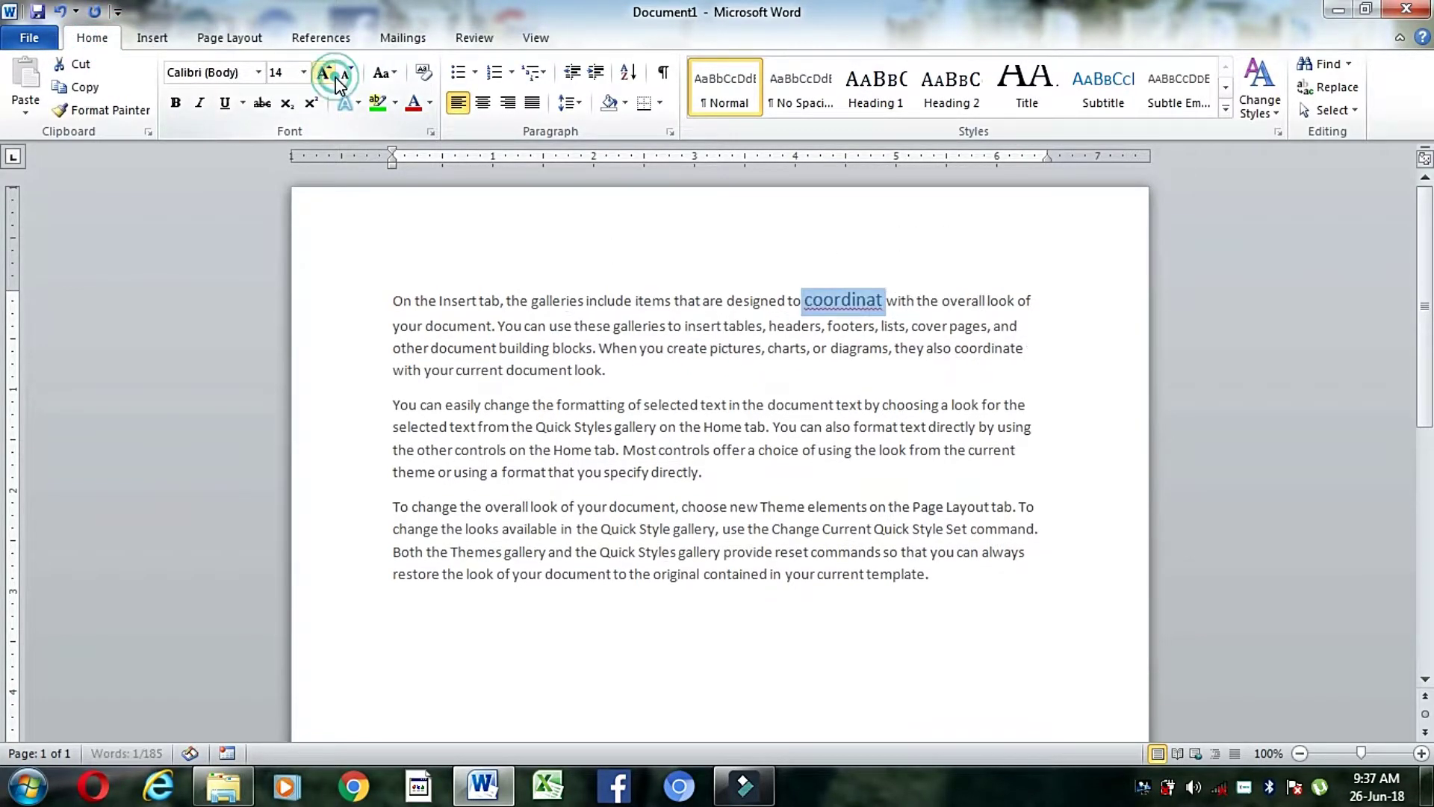
pyautogui.click(336, 77)
pyautogui.click(335, 78)
pyautogui.click(872, 334)
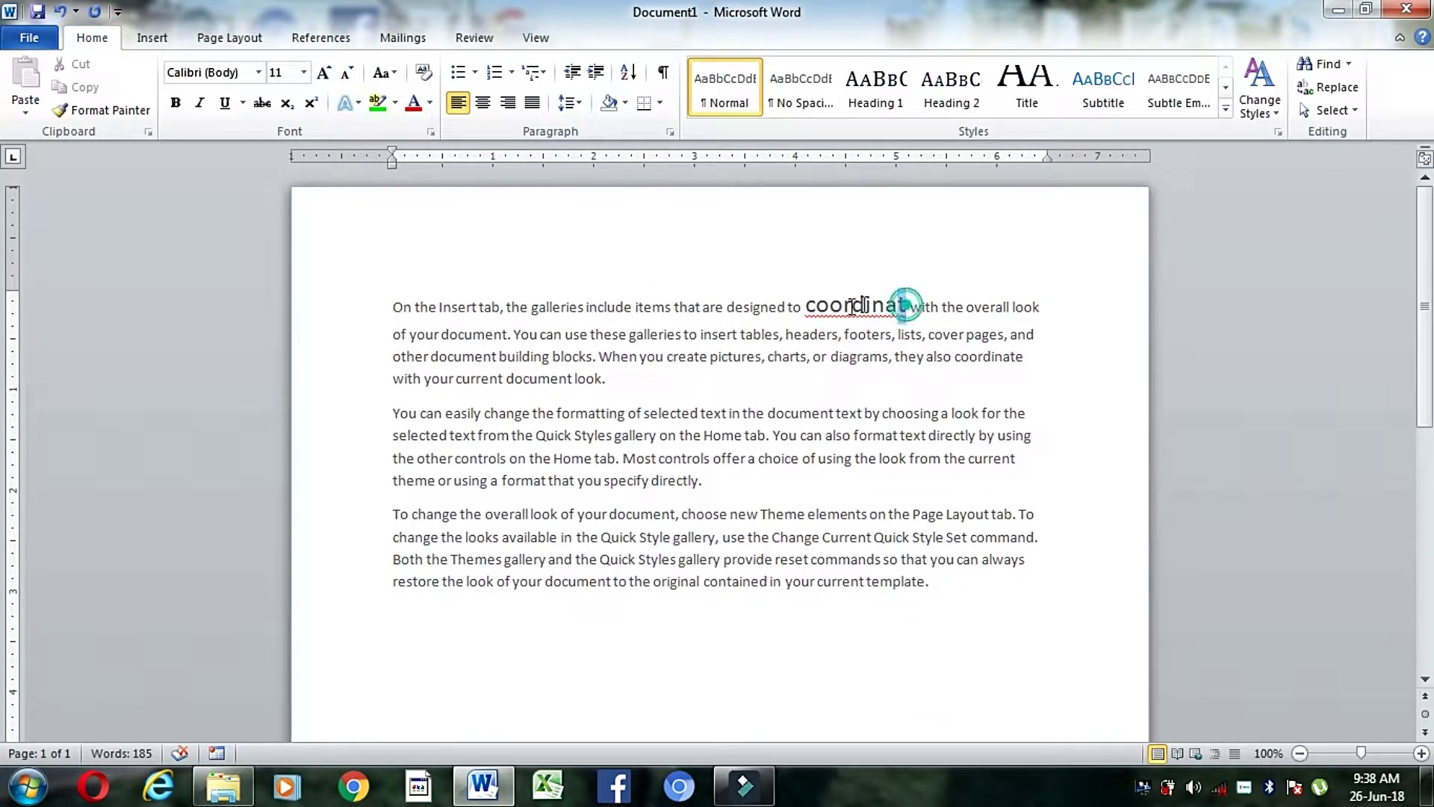
pyautogui.moveTo(907, 306); pyautogui.dragTo(788, 308)
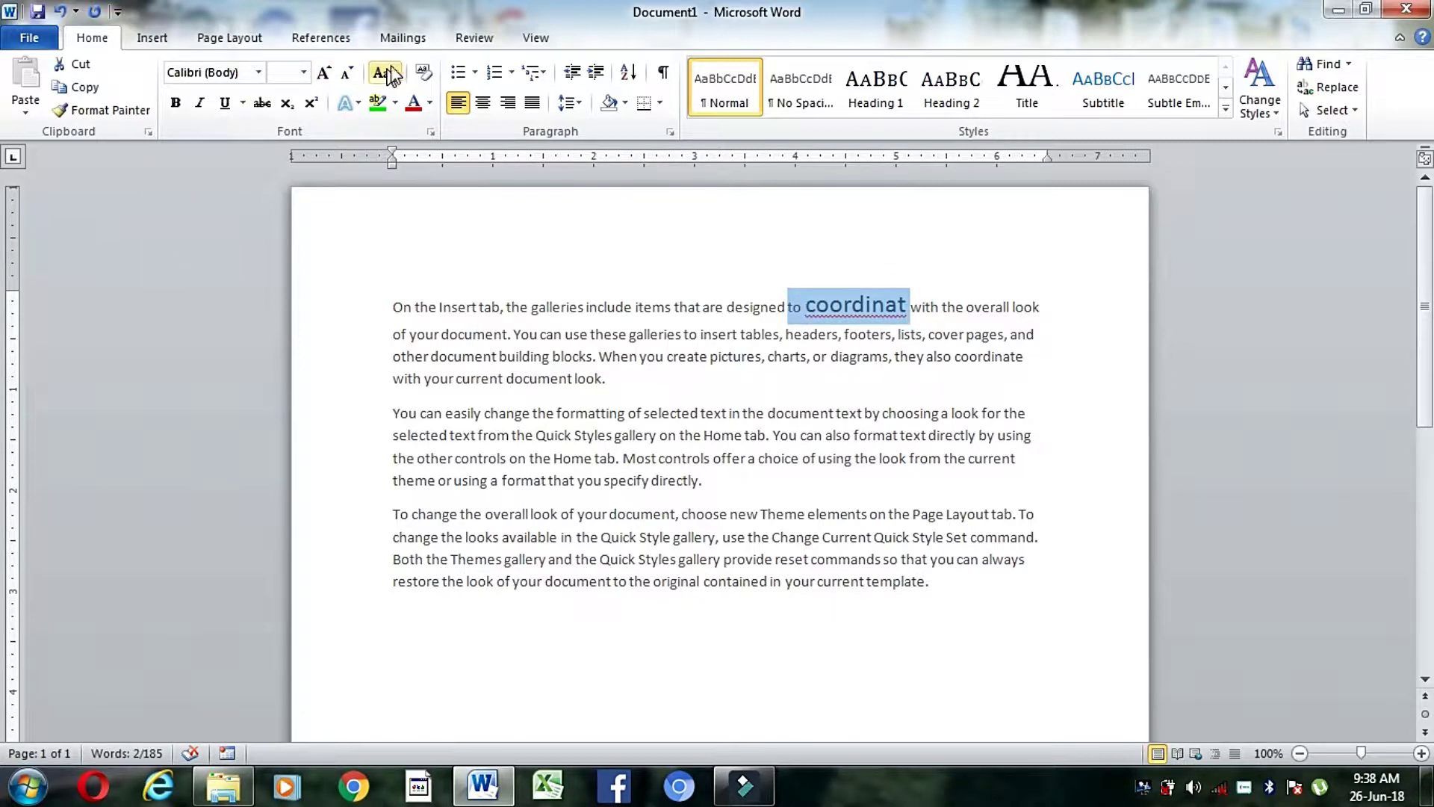
pyautogui.click(463, 42)
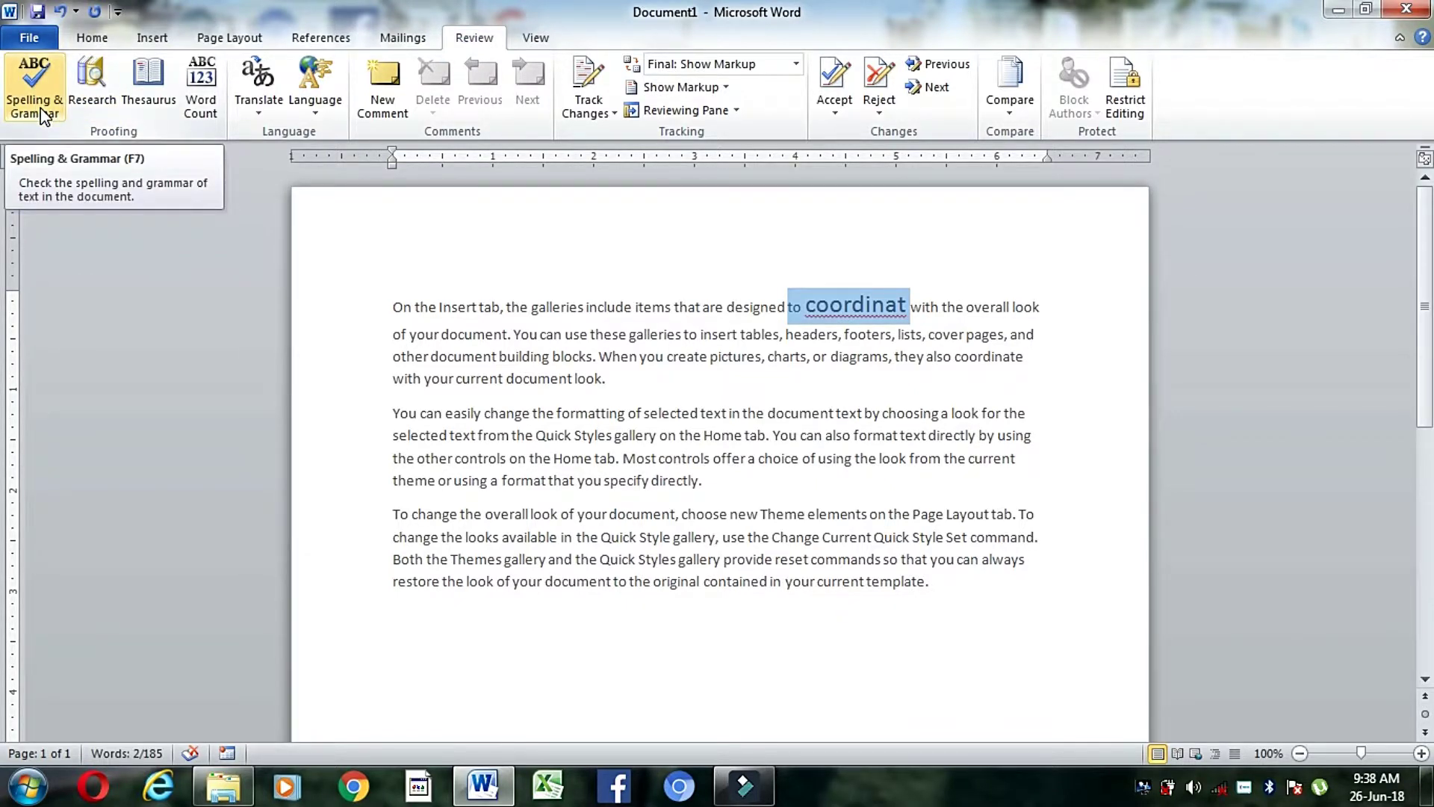
# - Run Spelling & Grammar and Change All 'coordinat' back to 'coordinate'
pyautogui.click(725, 478)
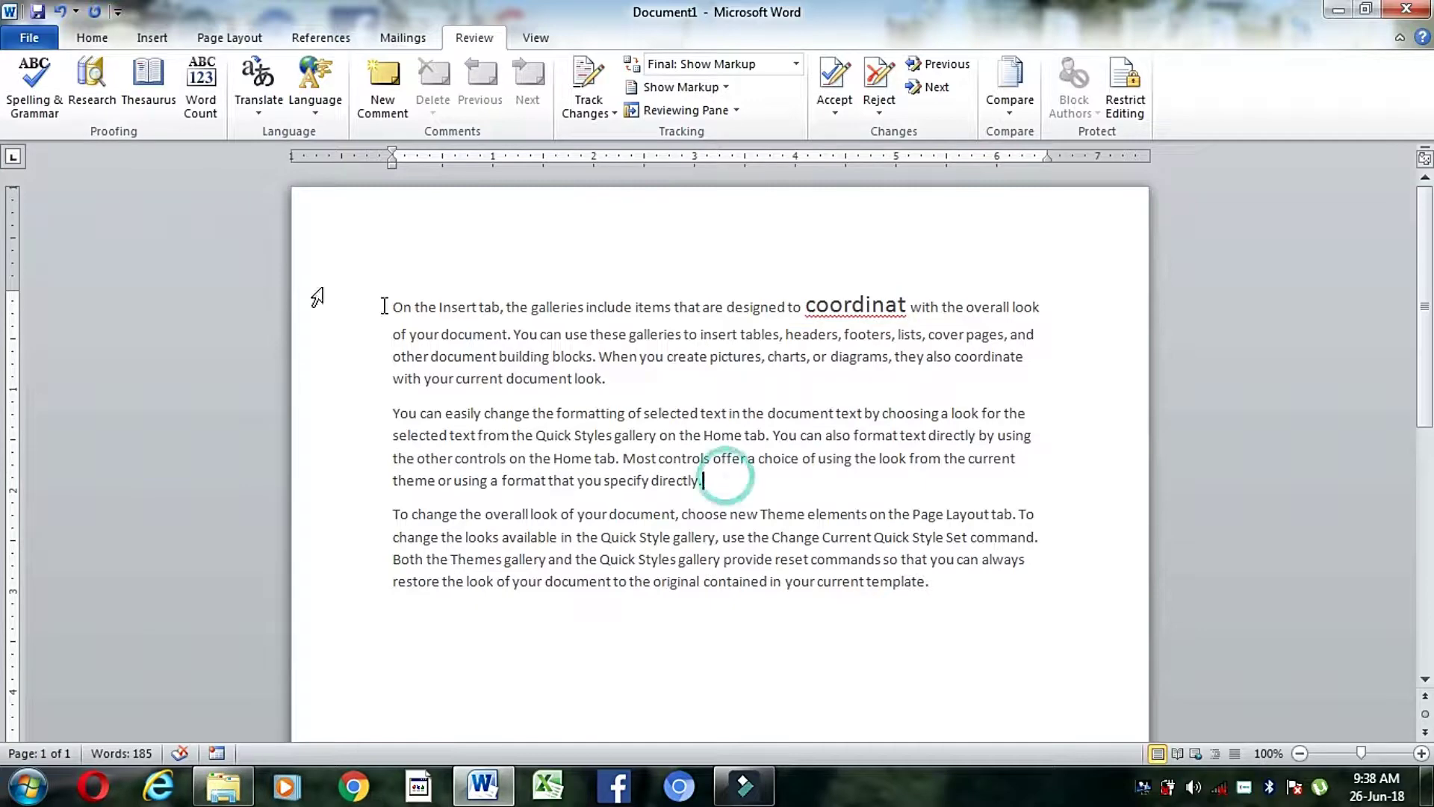
pyautogui.click(46, 83)
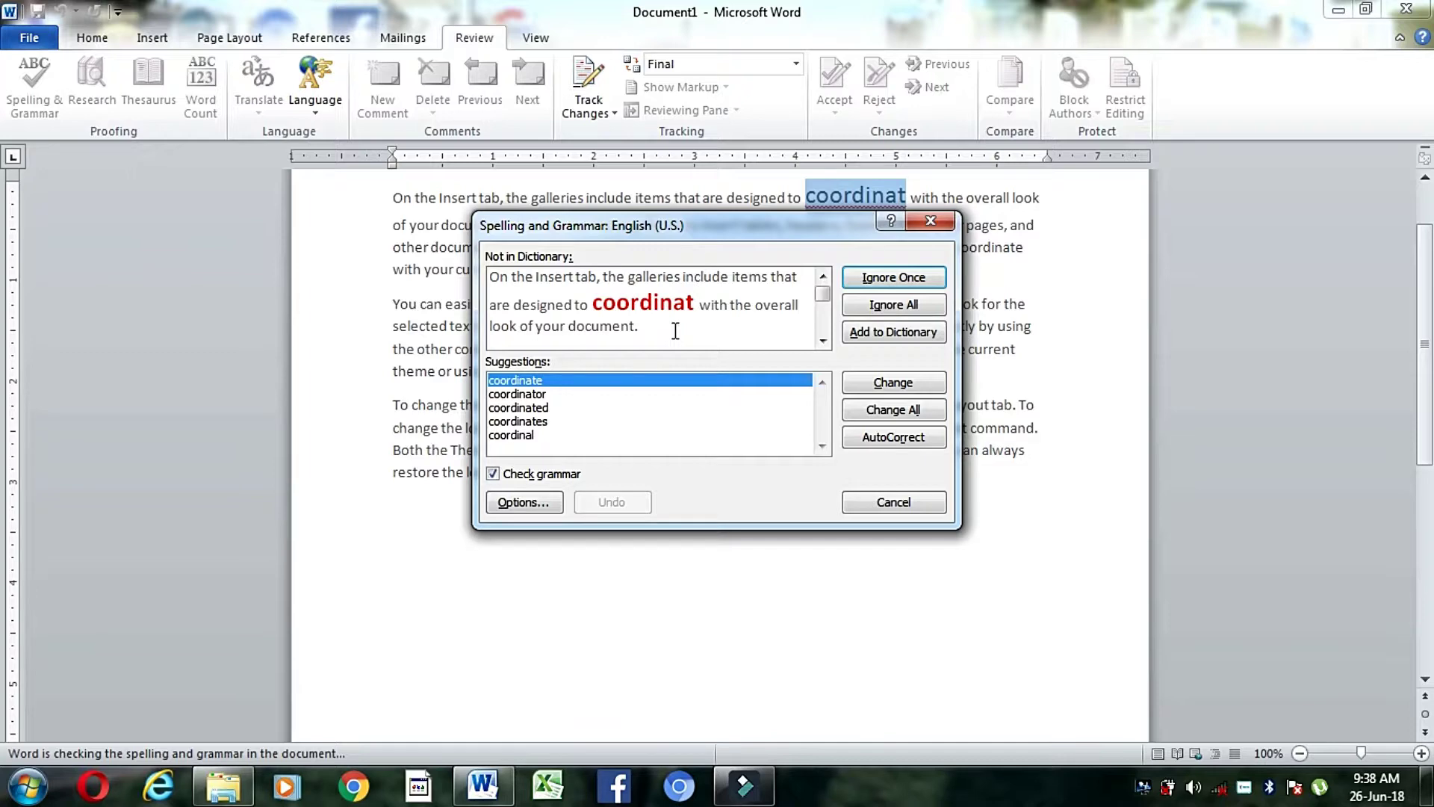
pyautogui.write('e')
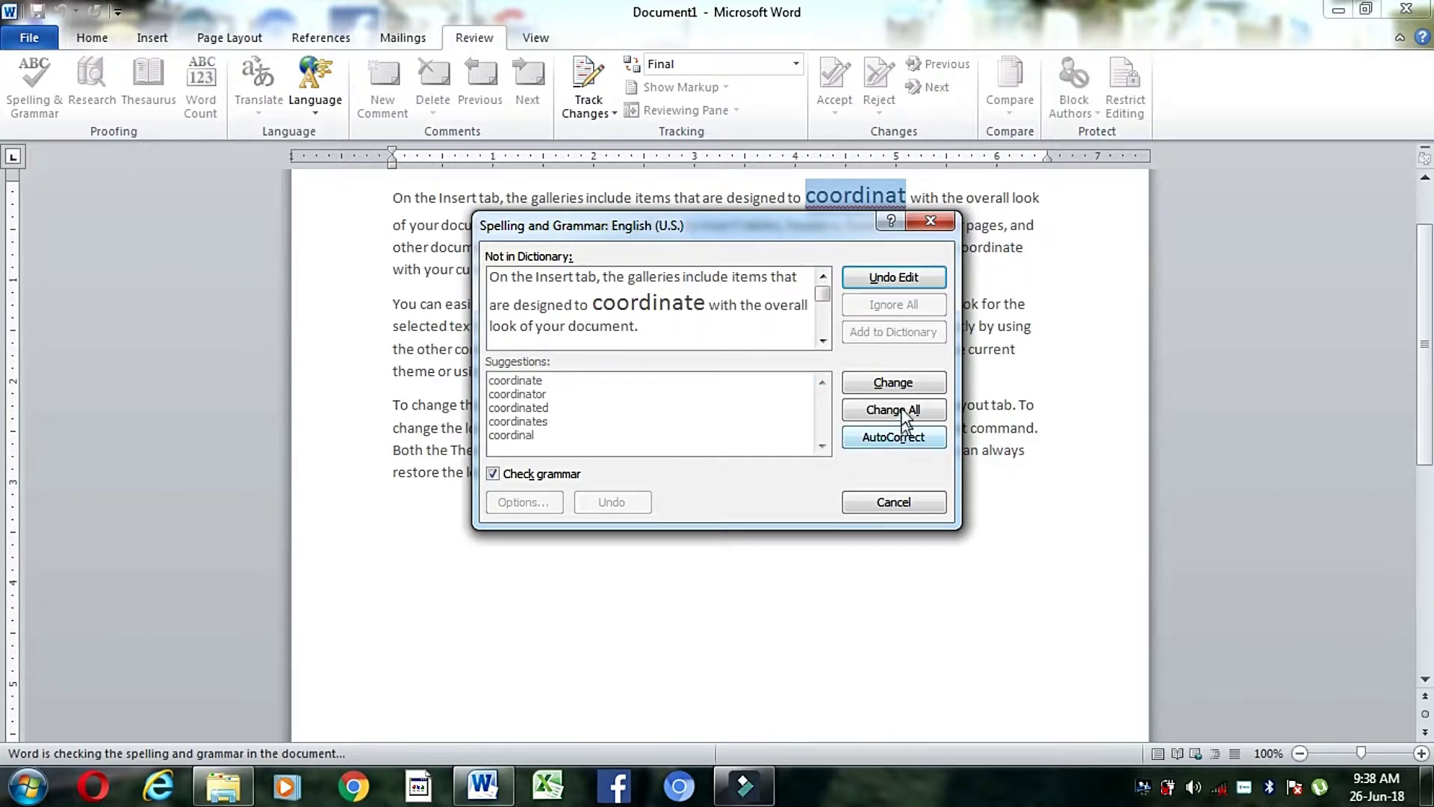
pyautogui.click(900, 385)
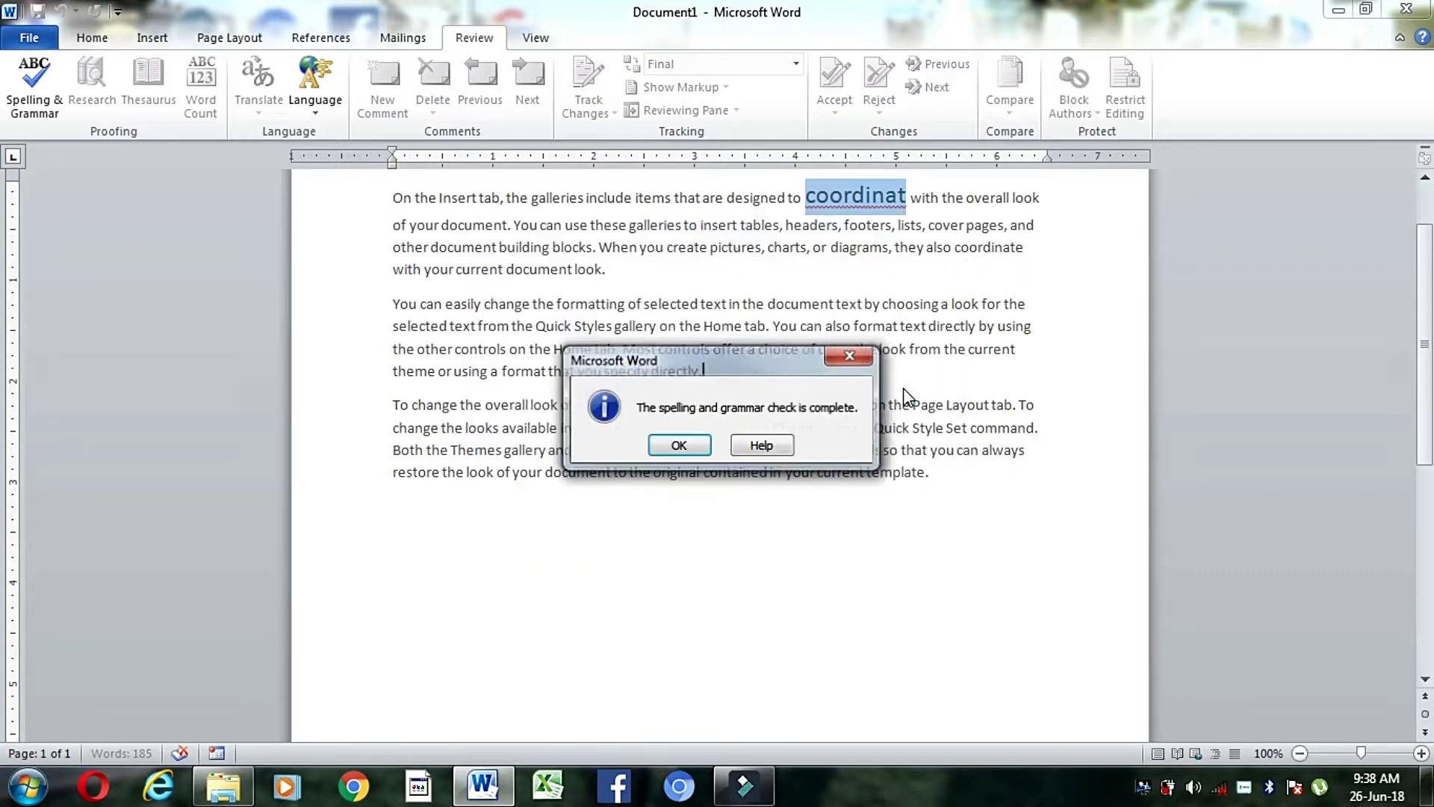
pyautogui.click(678, 445)
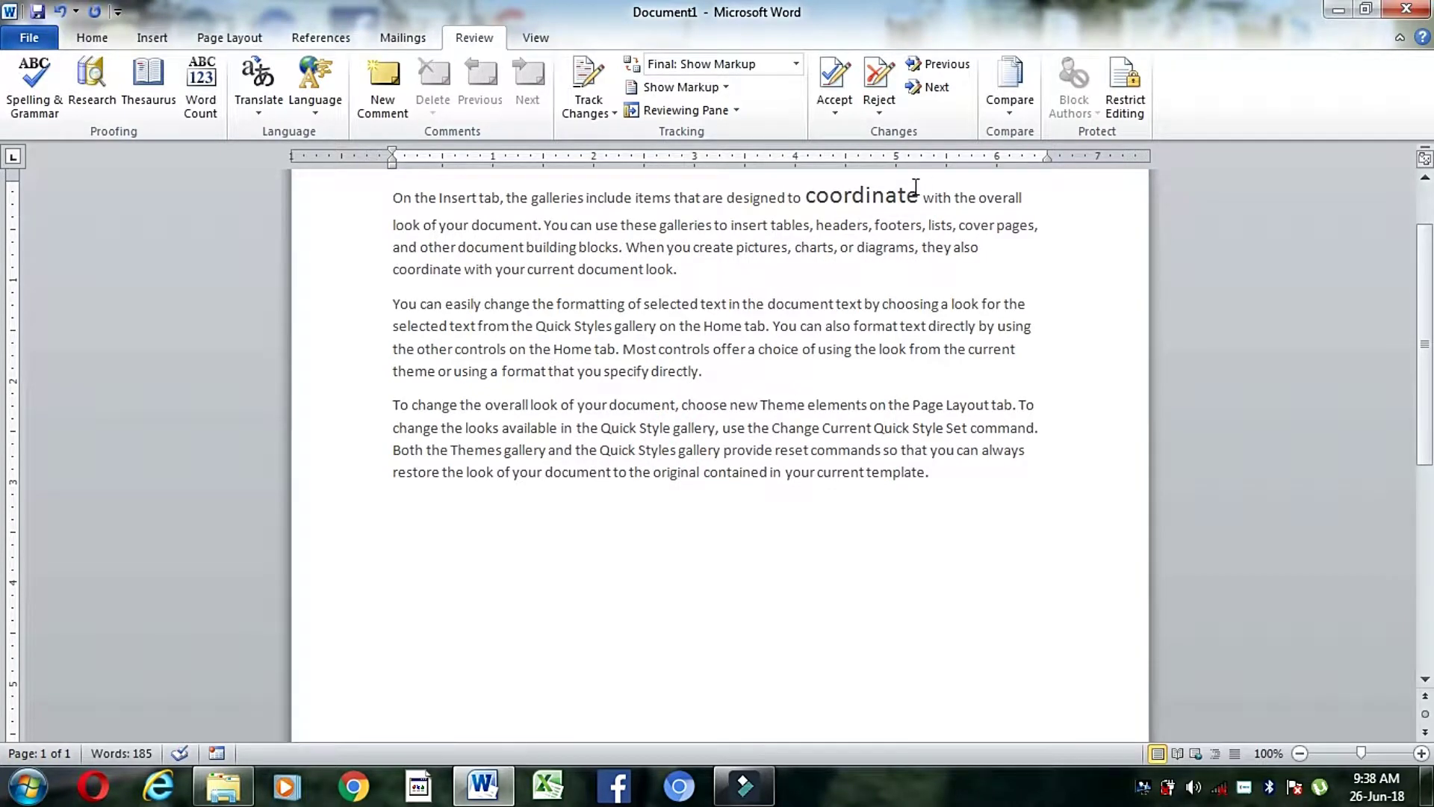
pyautogui.moveTo(925, 201); pyautogui.dragTo(804, 202)
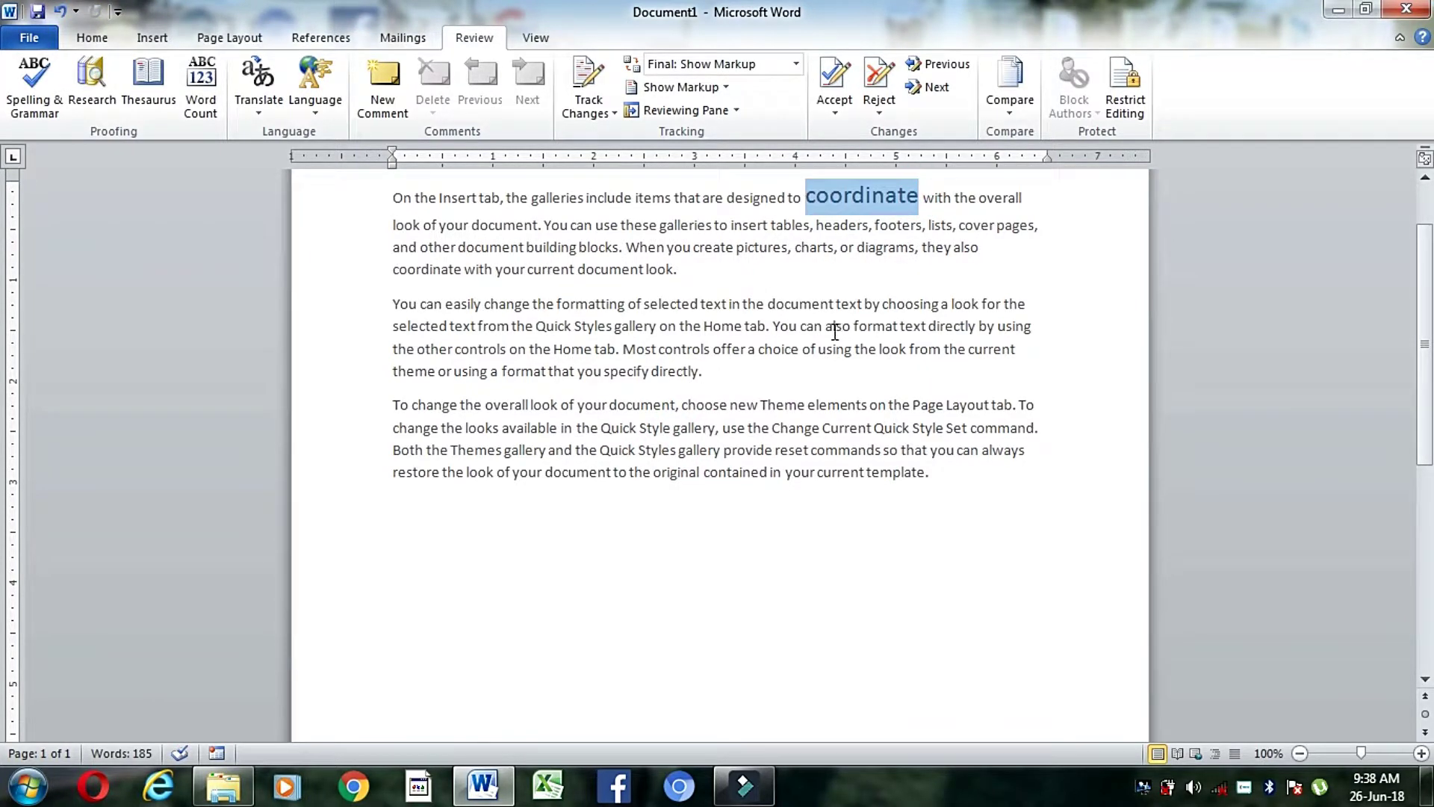
pyautogui.click(763, 253)
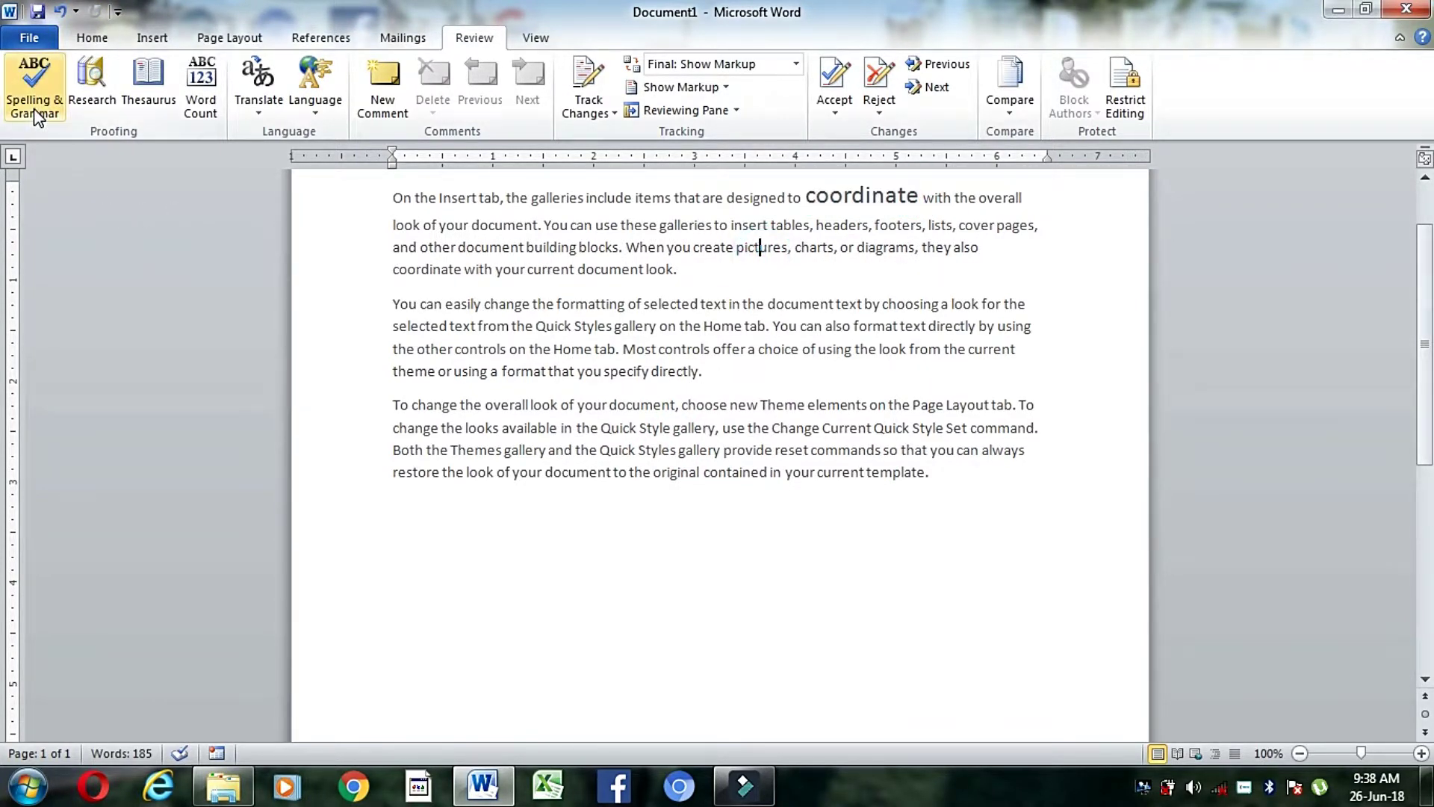
pyautogui.click(950, 475)
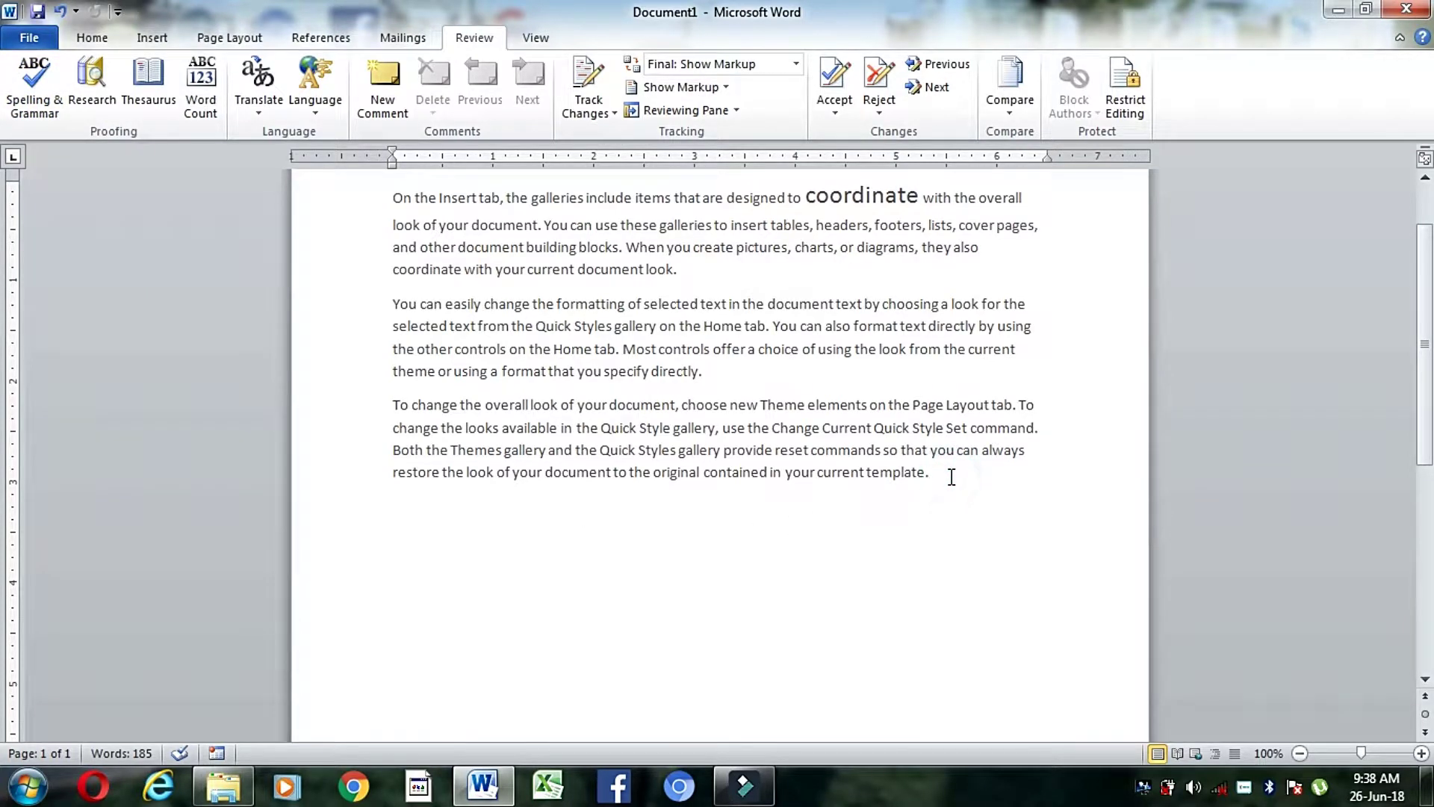
# - Type a first name on a new line at the end of the document
pyautogui.press('Return')
pyautogui.write('adil')
pyautogui.doubleClick(418, 506)
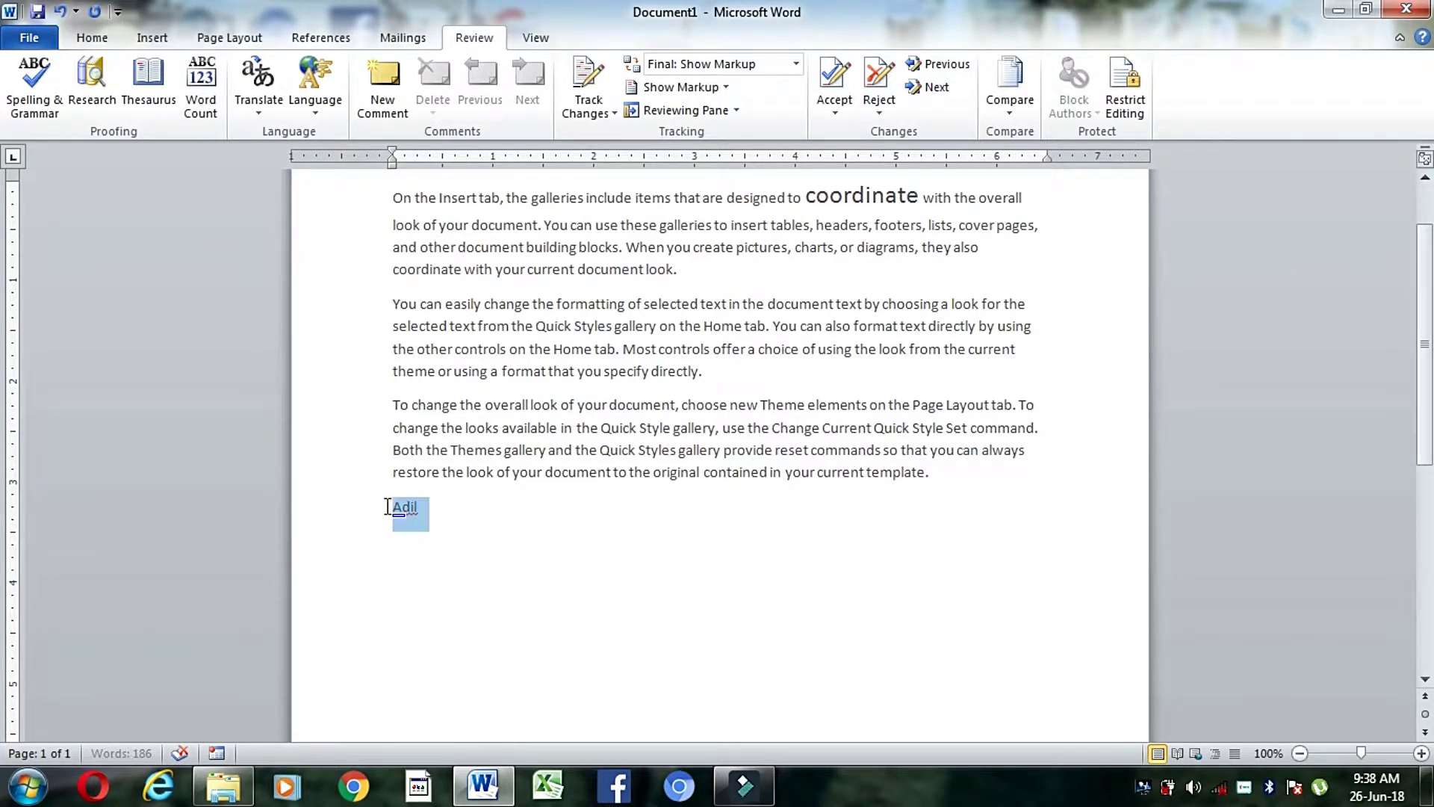
pyautogui.click(440, 518)
pyautogui.click(540, 448)
# - Run Spelling & Grammar so the new name is accepted without a flag
pyautogui.click(39, 92)
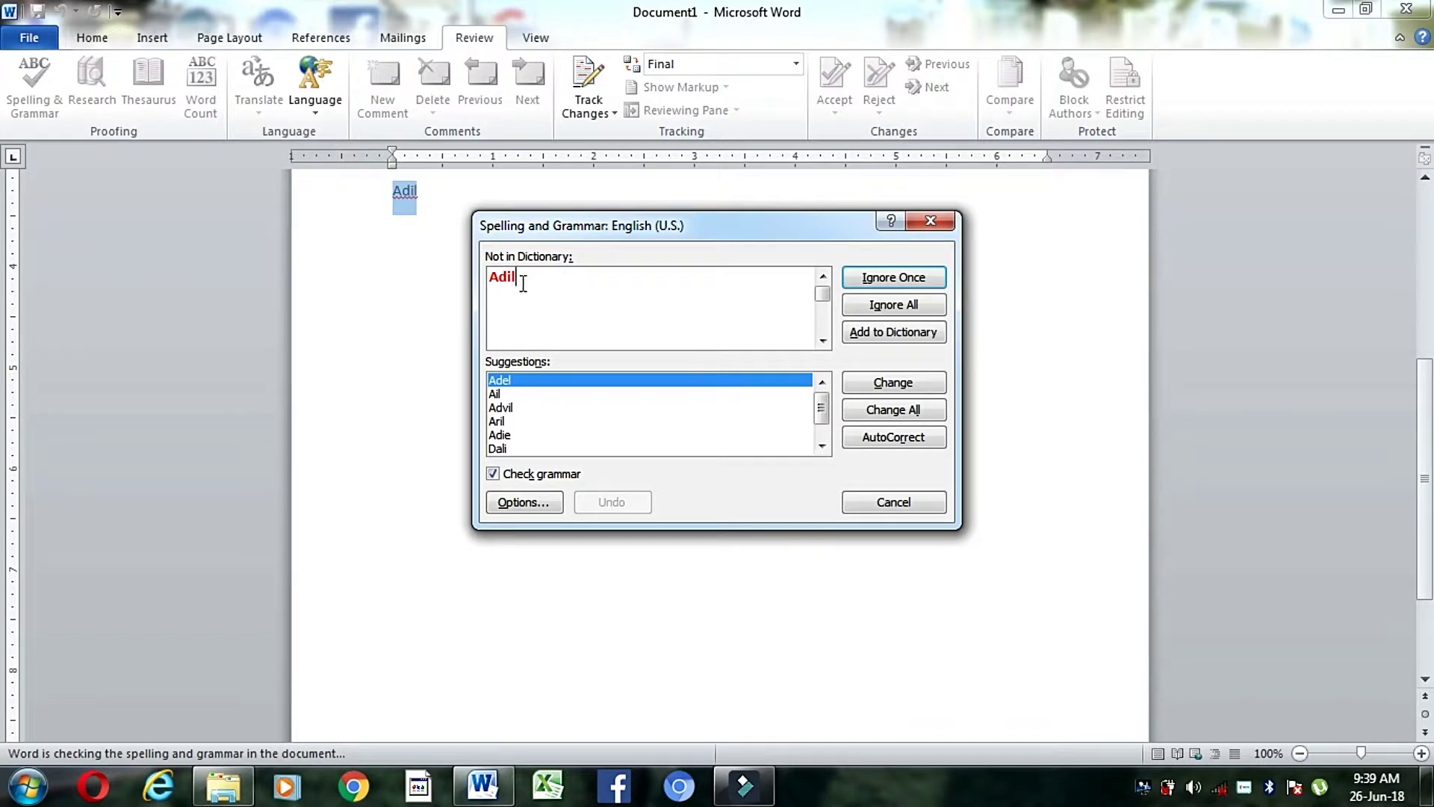
pyautogui.click(896, 332)
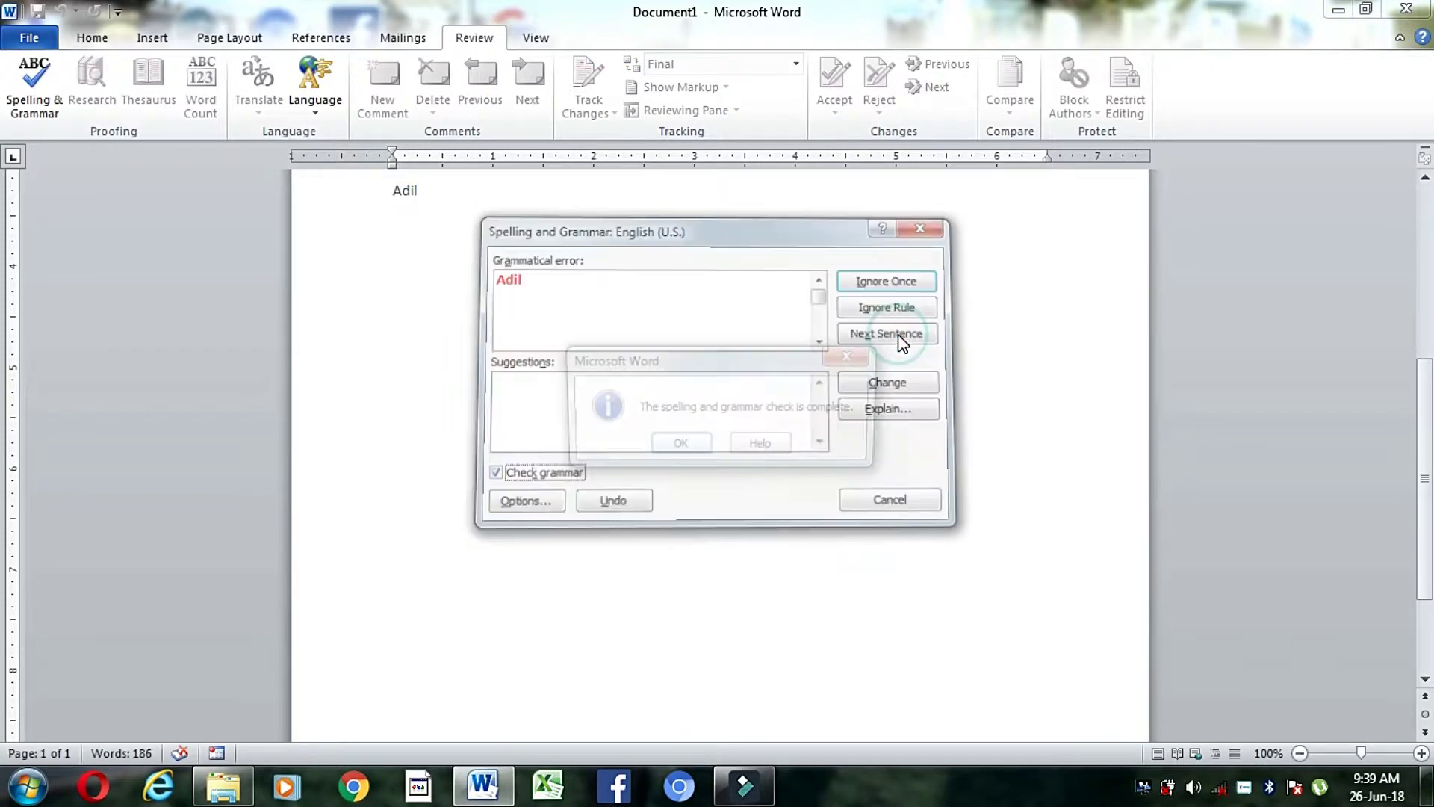
pyautogui.click(676, 447)
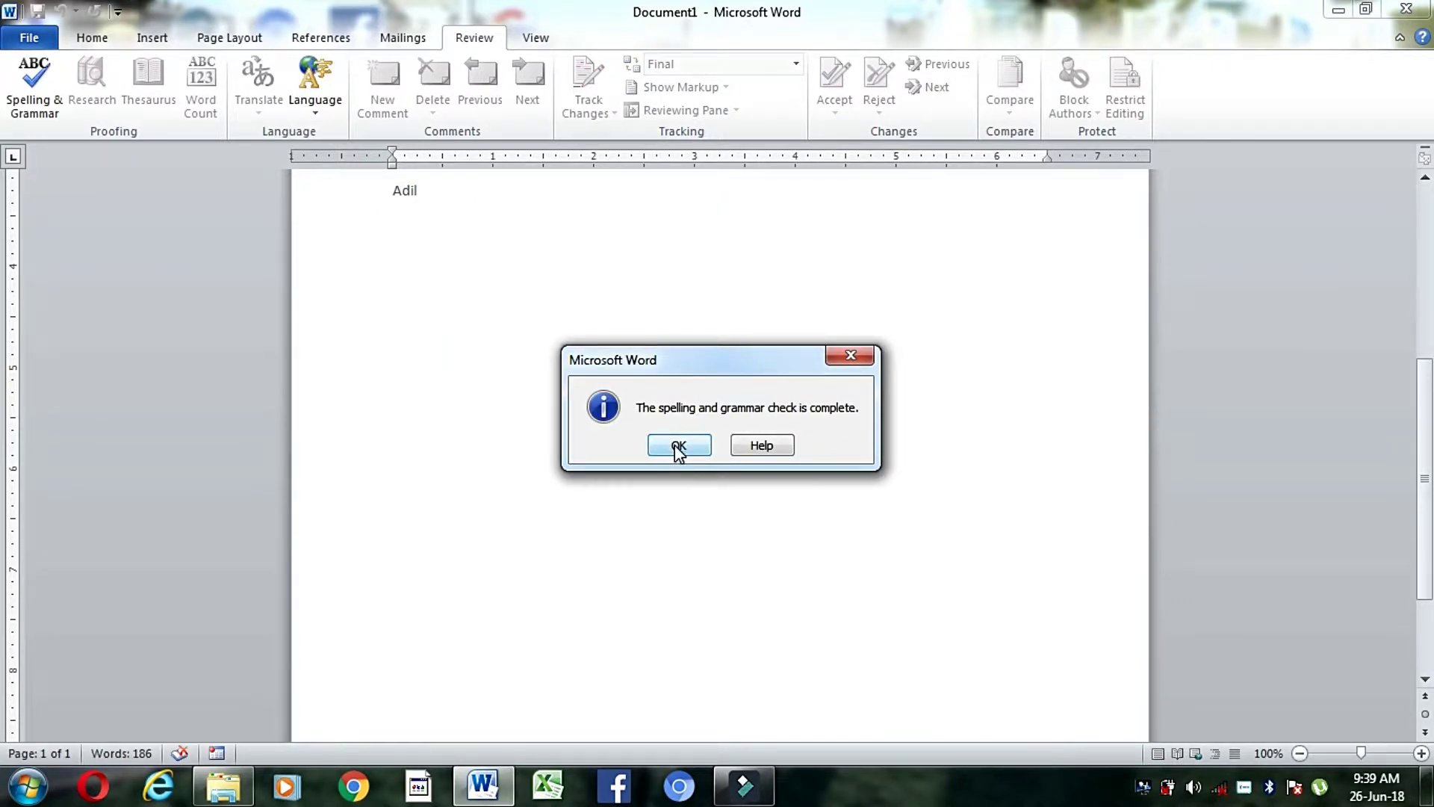
pyautogui.click(534, 271)
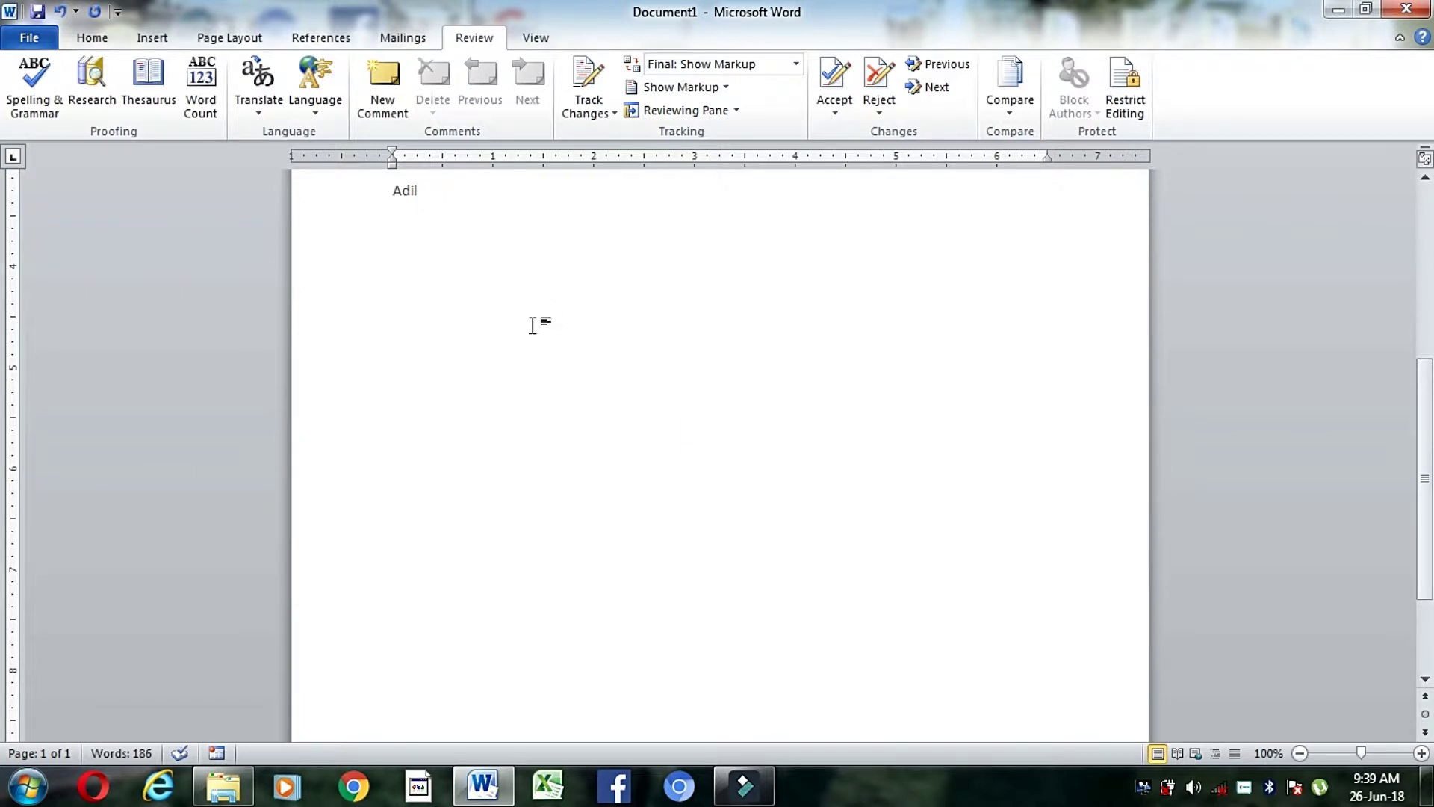
pyautogui.scroll(3, 533, 358)
pyautogui.scroll(1, 528, 410)
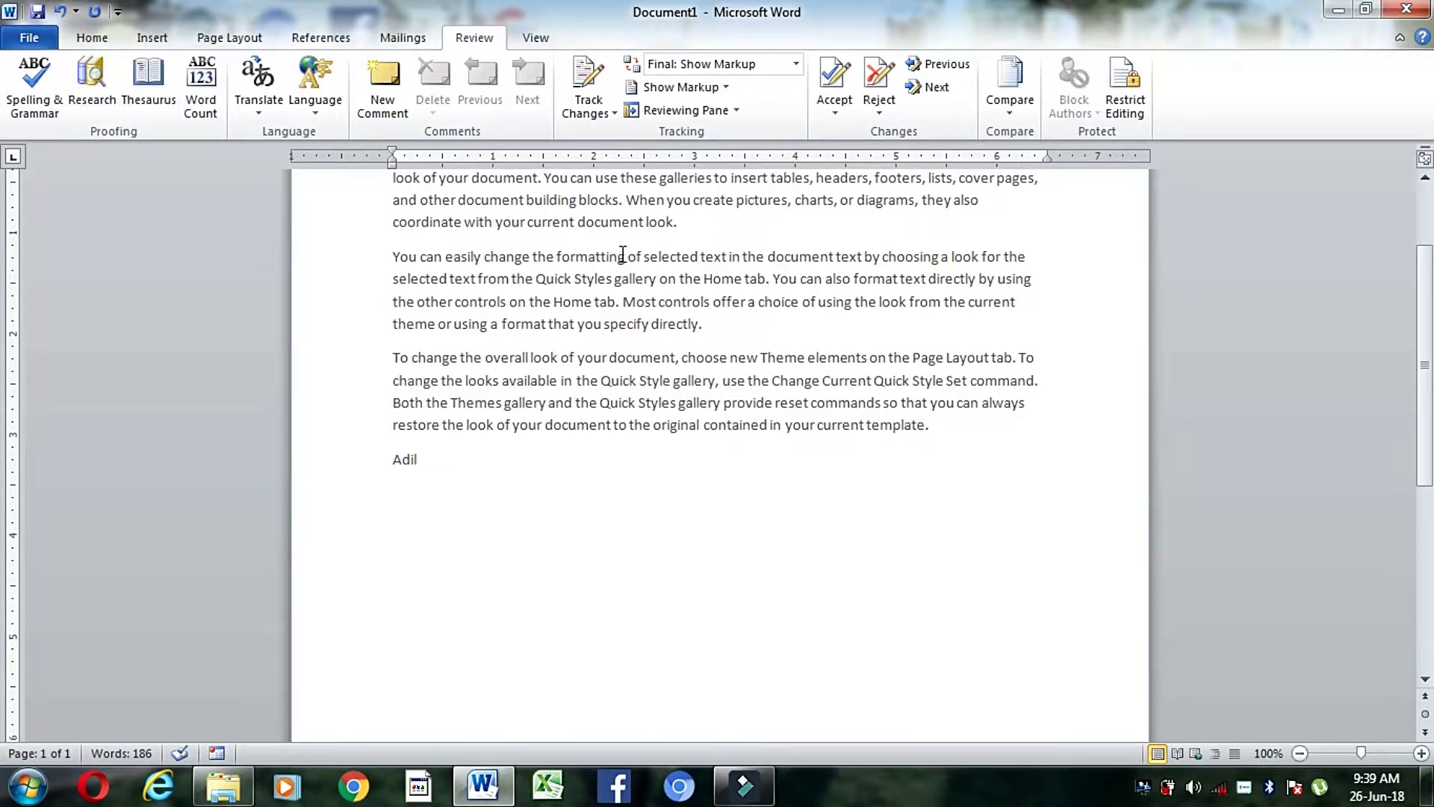
# - Look up thesaurus synonyms for 'formatting' and view the 186-word count statistics
pyautogui.moveTo(623, 256); pyautogui.dragTo(556, 251)
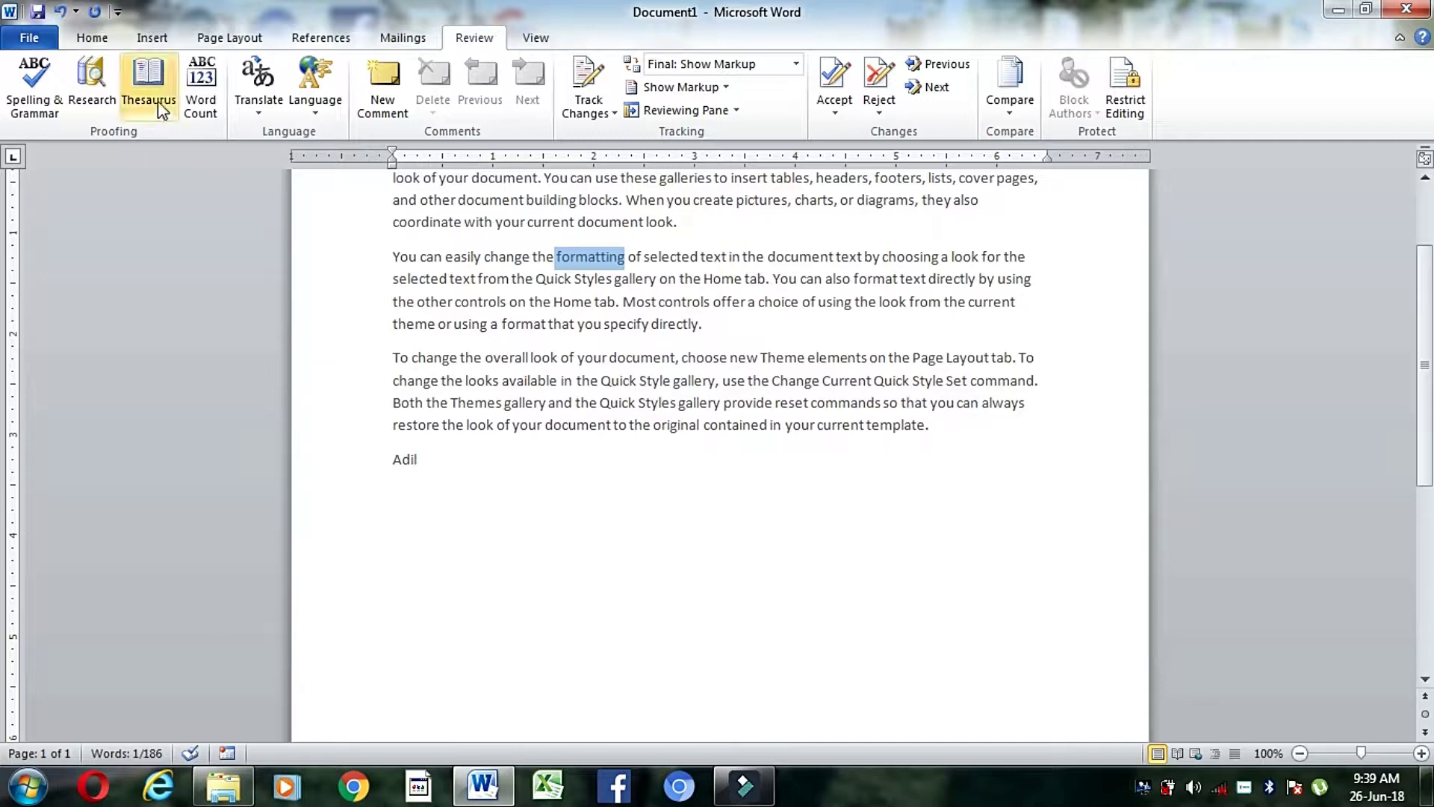
pyautogui.click(88, 110)
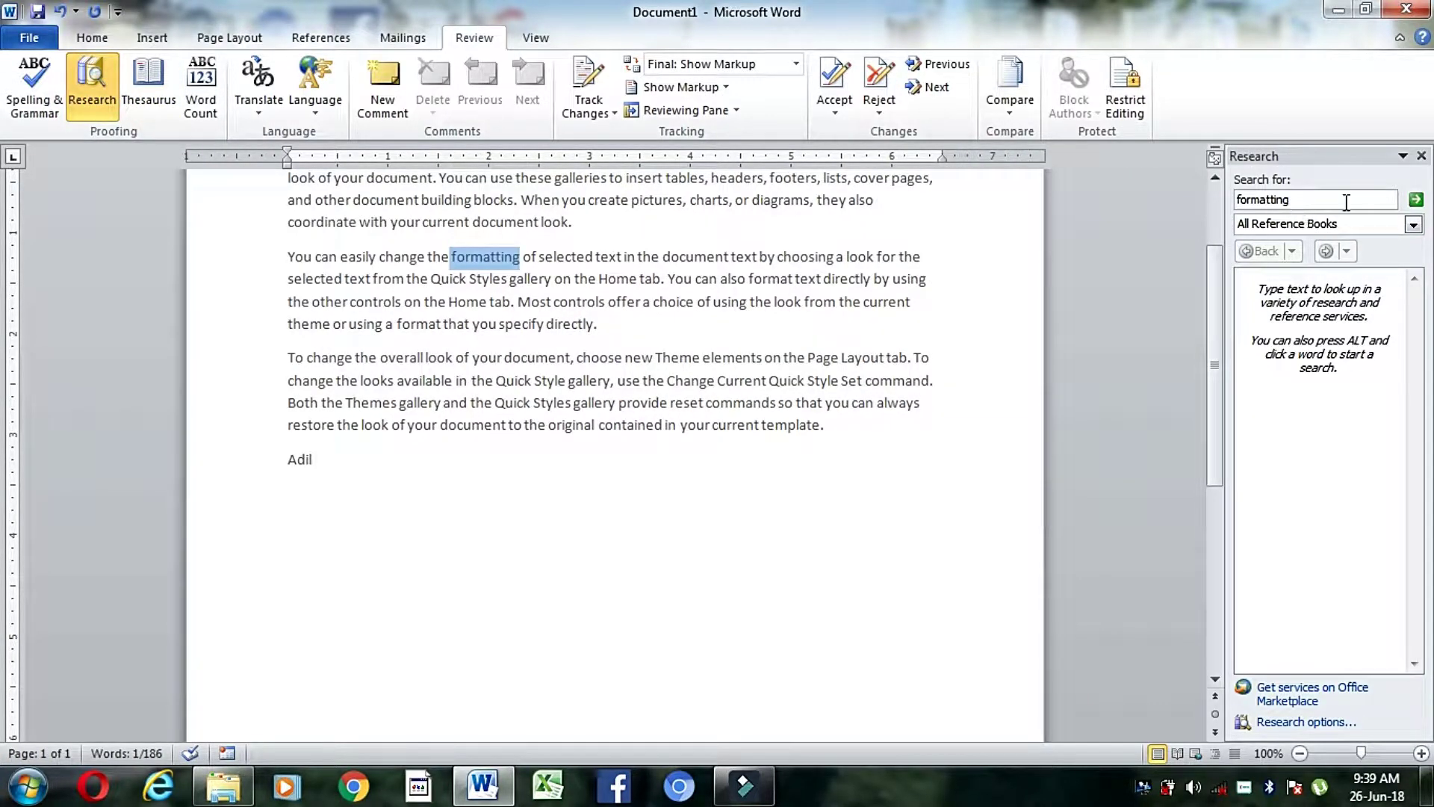
pyautogui.click(1415, 200)
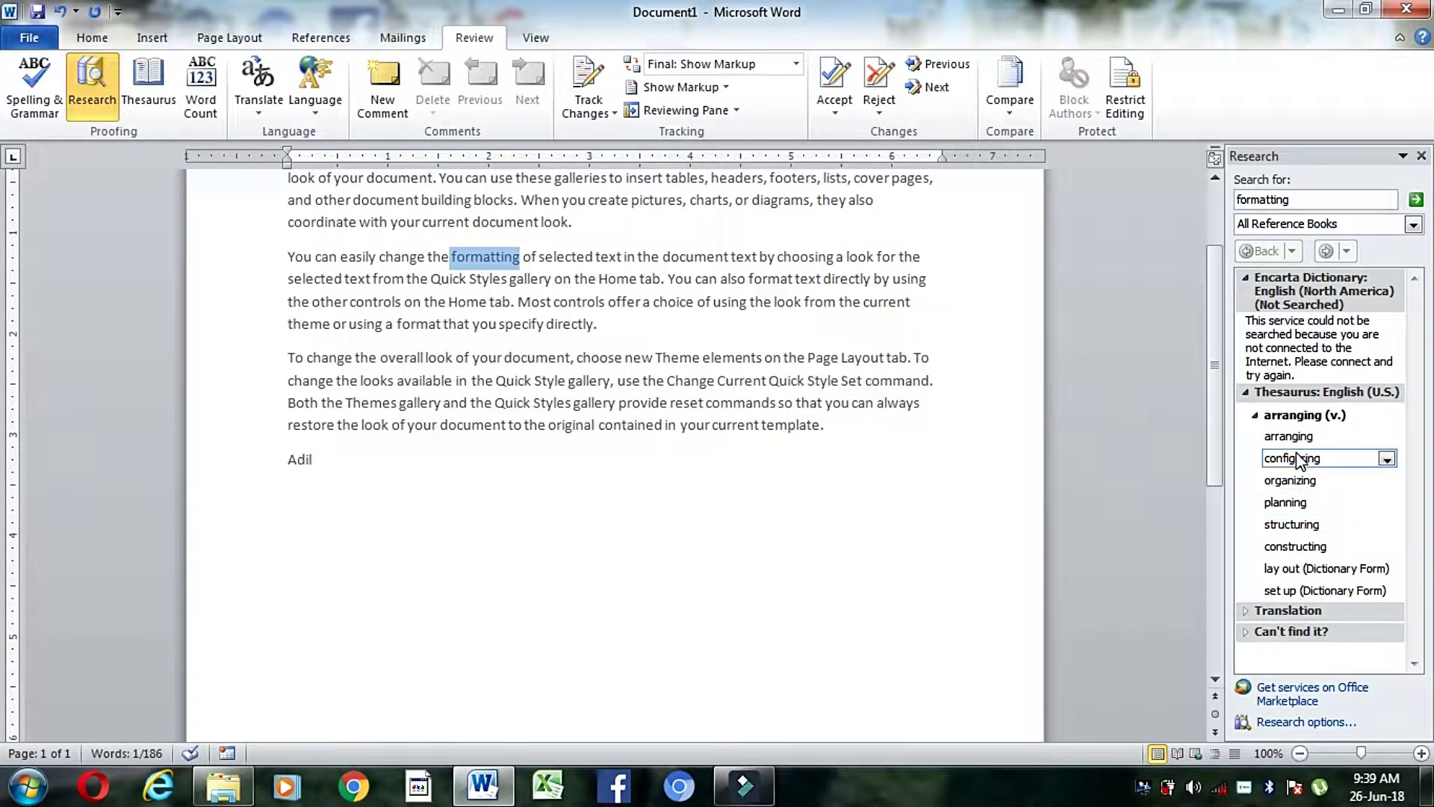
pyautogui.click(150, 97)
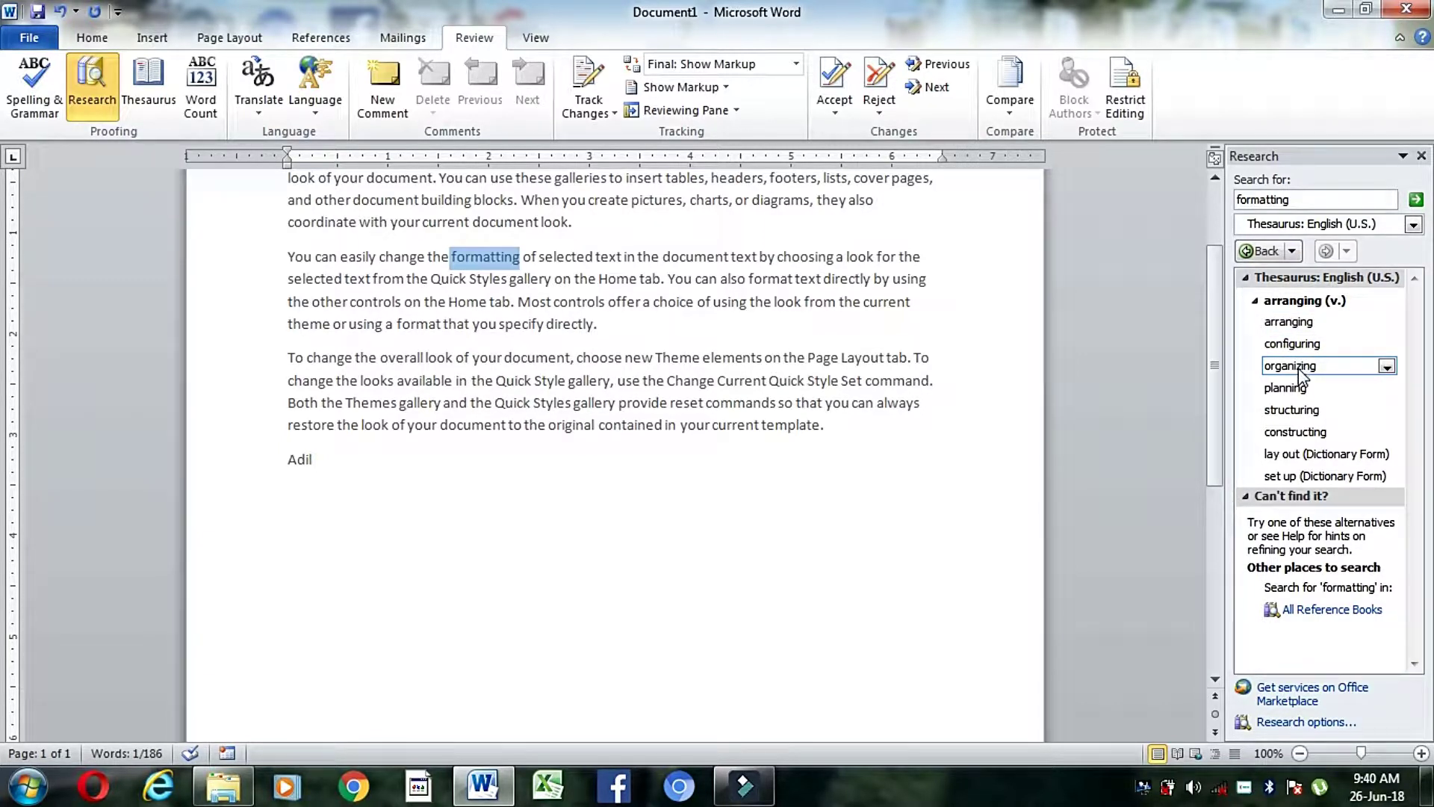
pyautogui.click(493, 282)
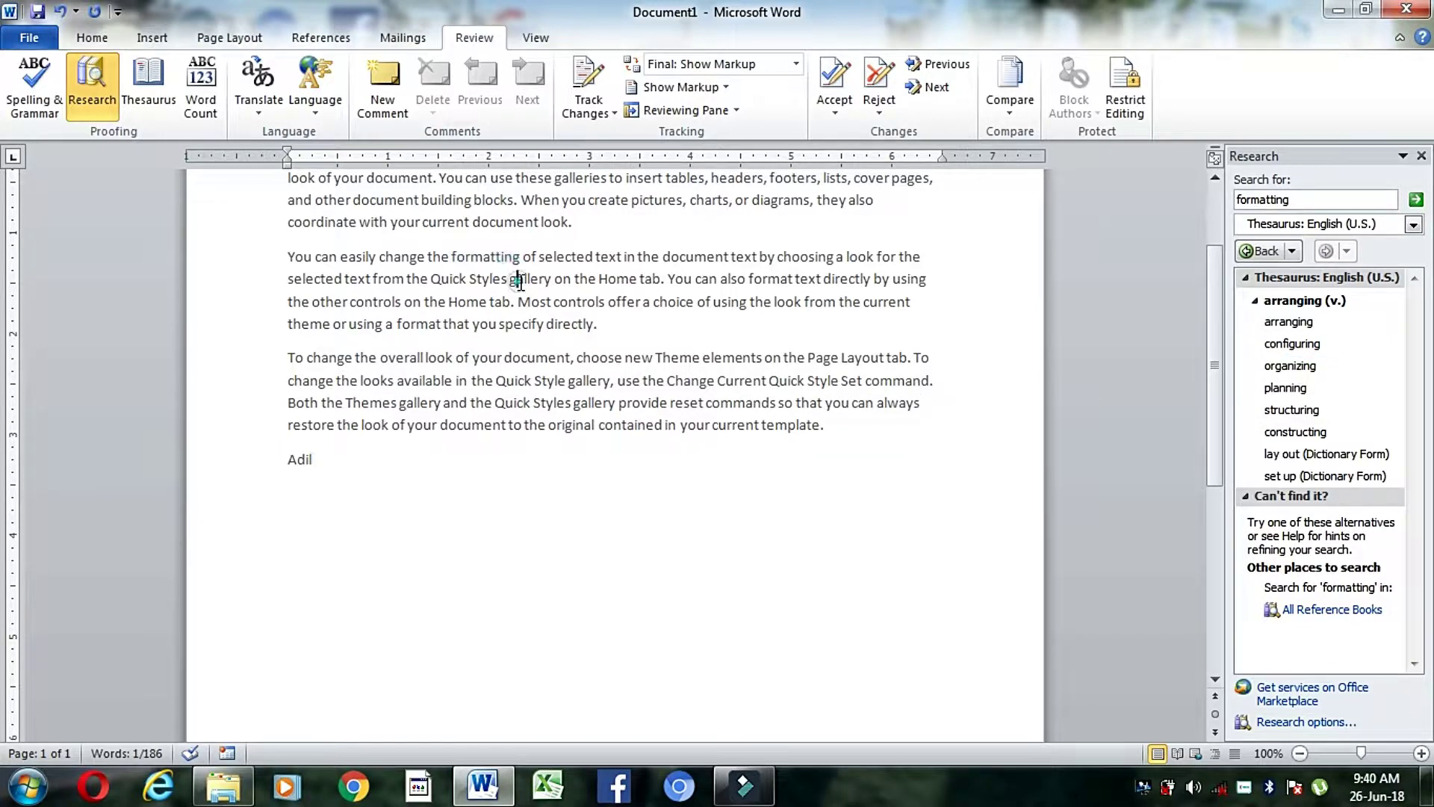
pyautogui.click(204, 112)
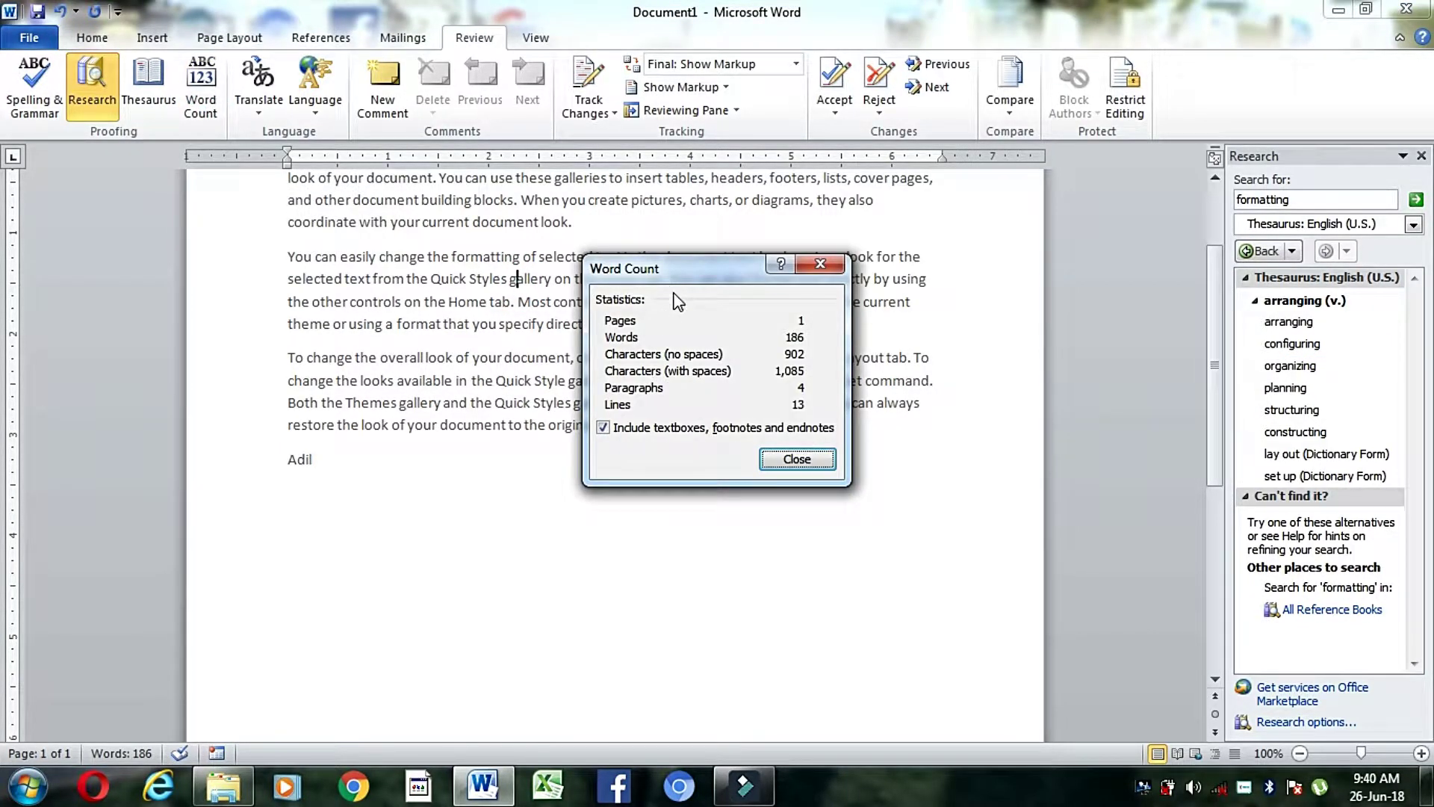
# - Translate the selected word 'document' from English (U.S.) to French (France) in the Research pane
pyautogui.click(781, 461)
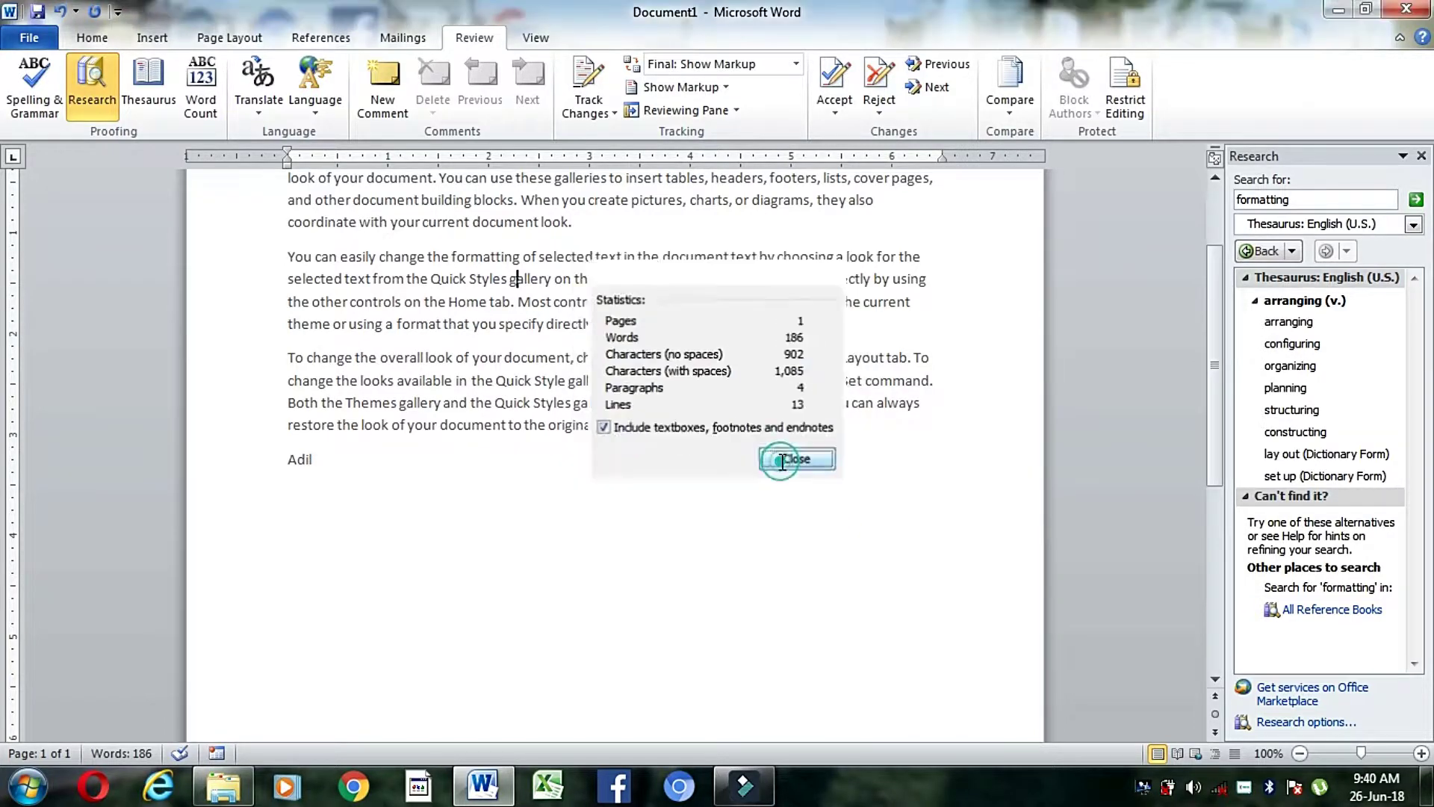
pyautogui.click(253, 107)
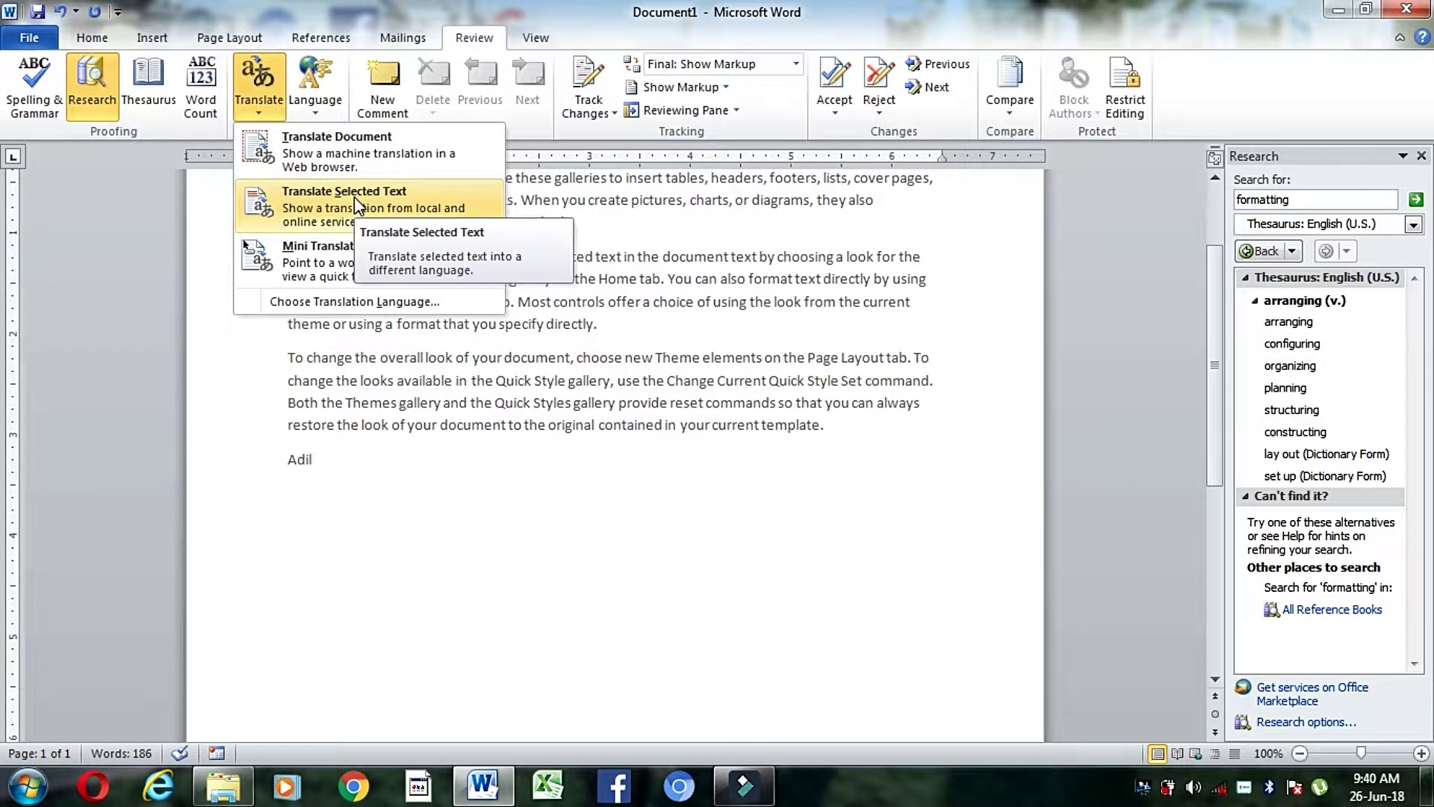
pyautogui.click(696, 329)
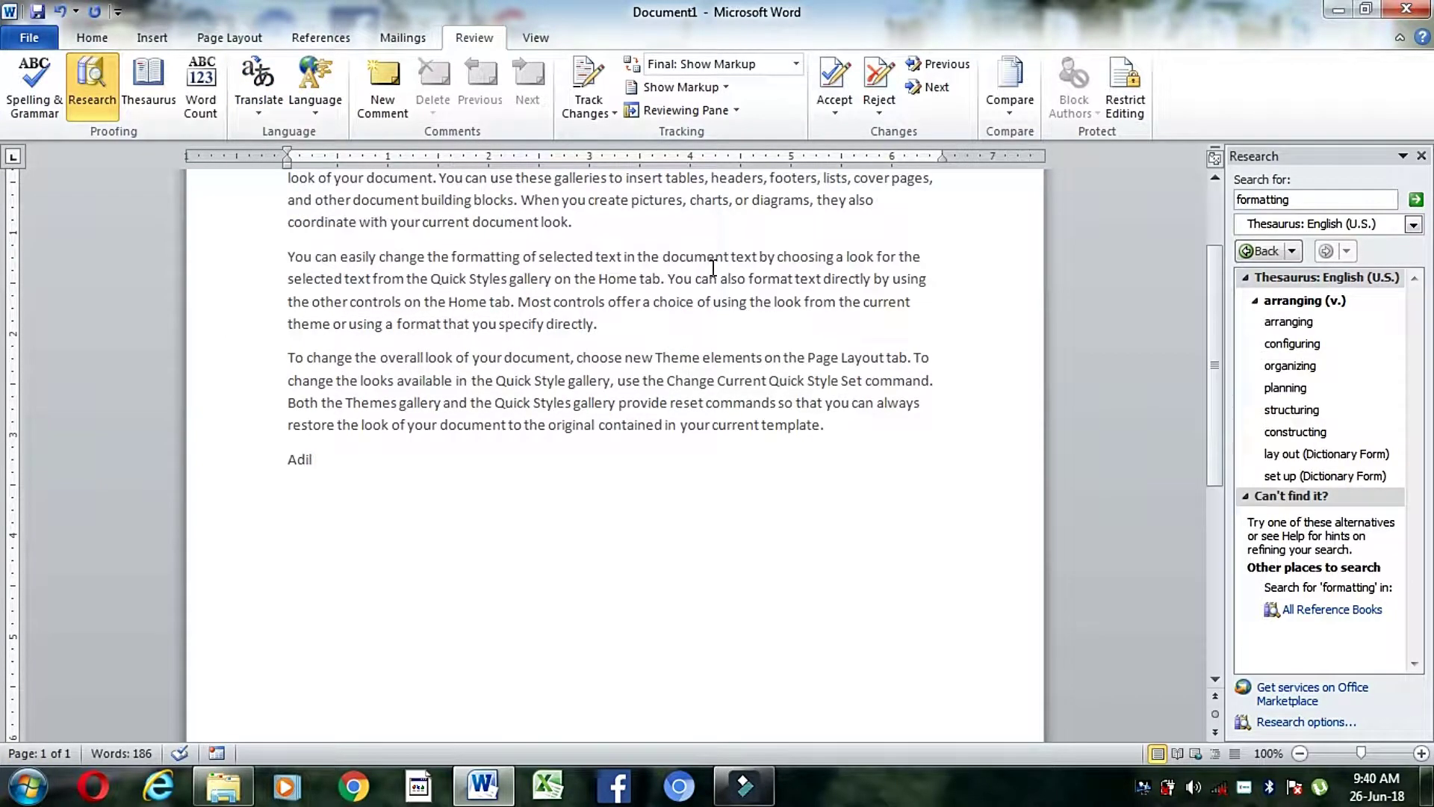
pyautogui.moveTo(730, 255); pyautogui.dragTo(665, 258)
pyautogui.click(261, 102)
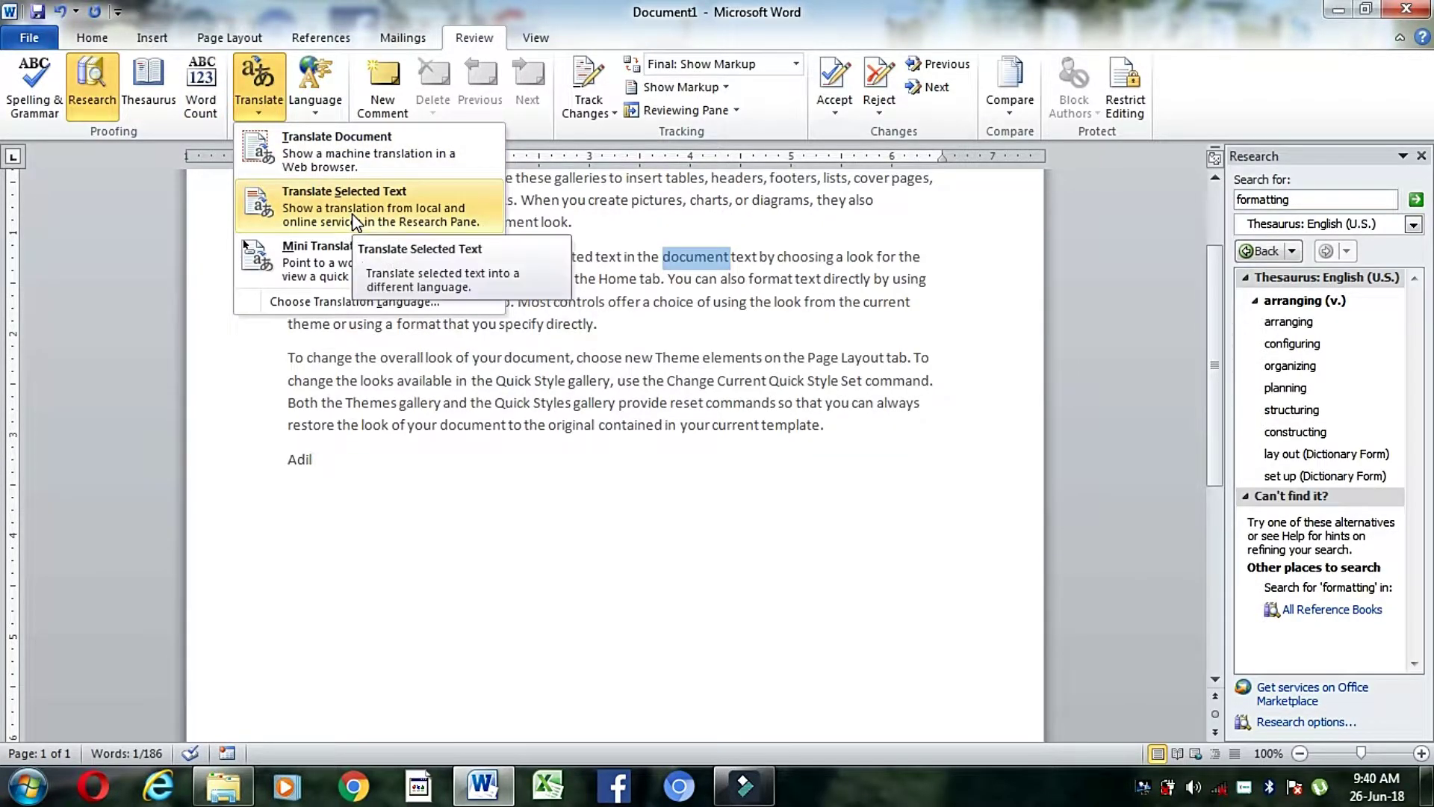
pyautogui.click(377, 217)
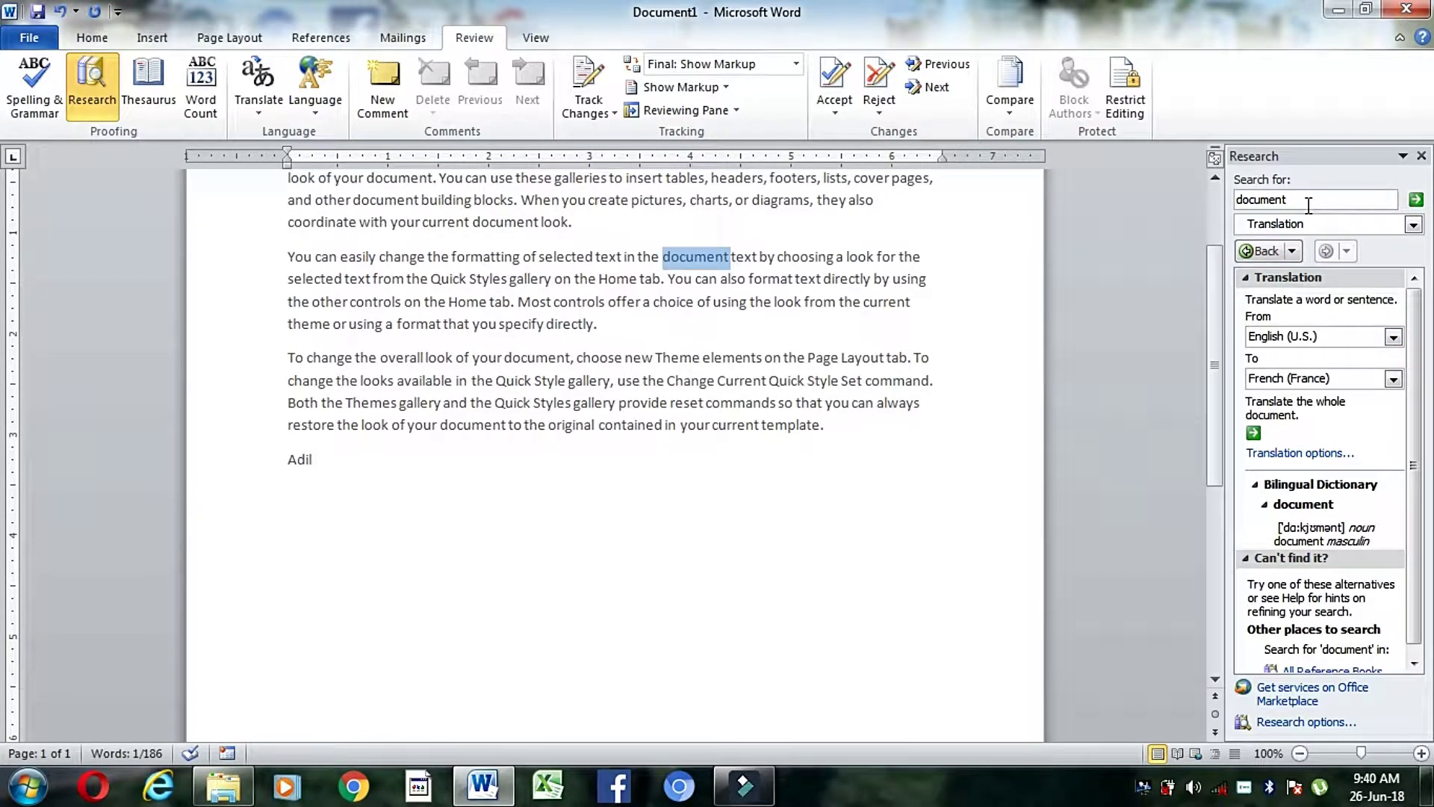
pyautogui.click(1415, 199)
pyautogui.moveTo(1339, 528); pyautogui.dragTo(1290, 528)
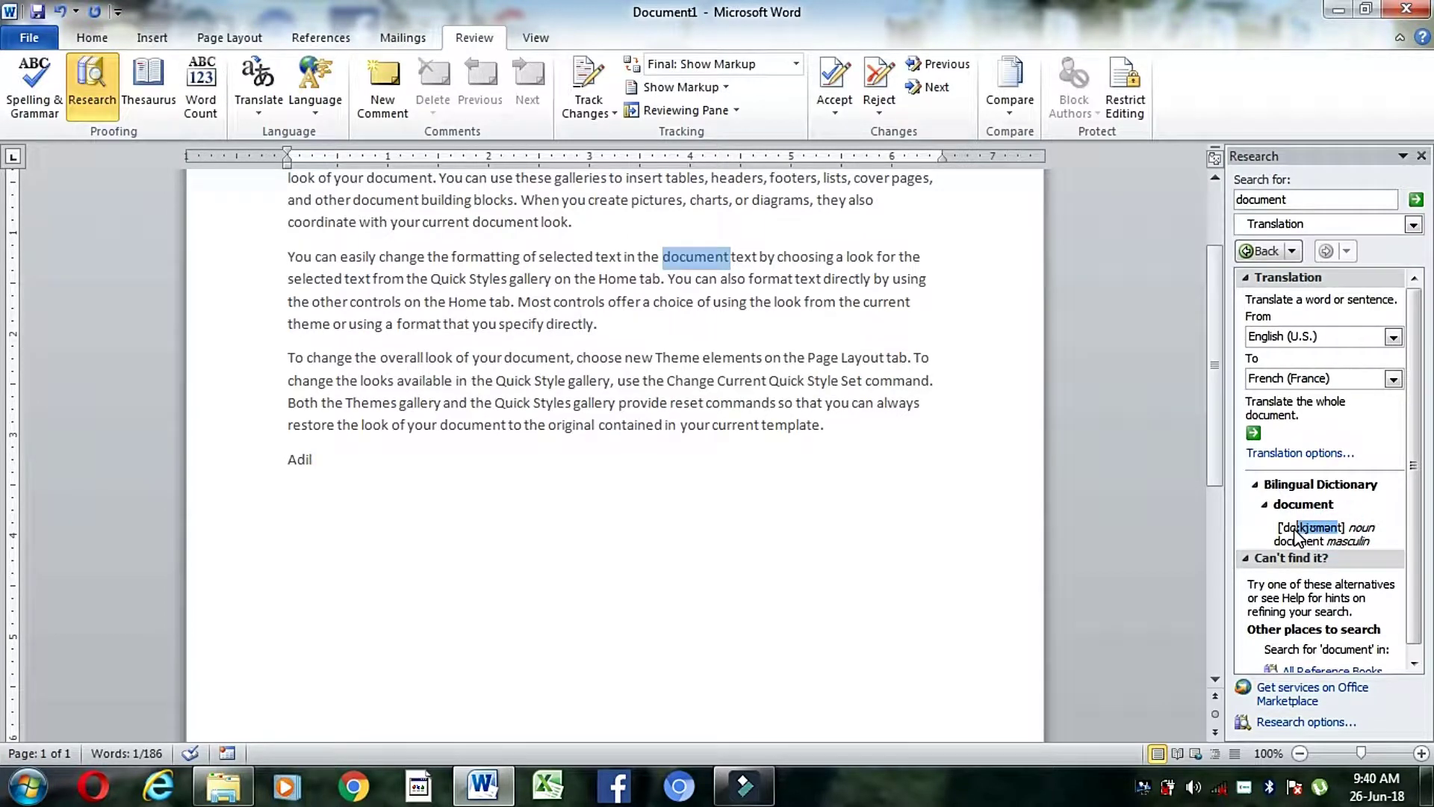
pyautogui.click(730, 377)
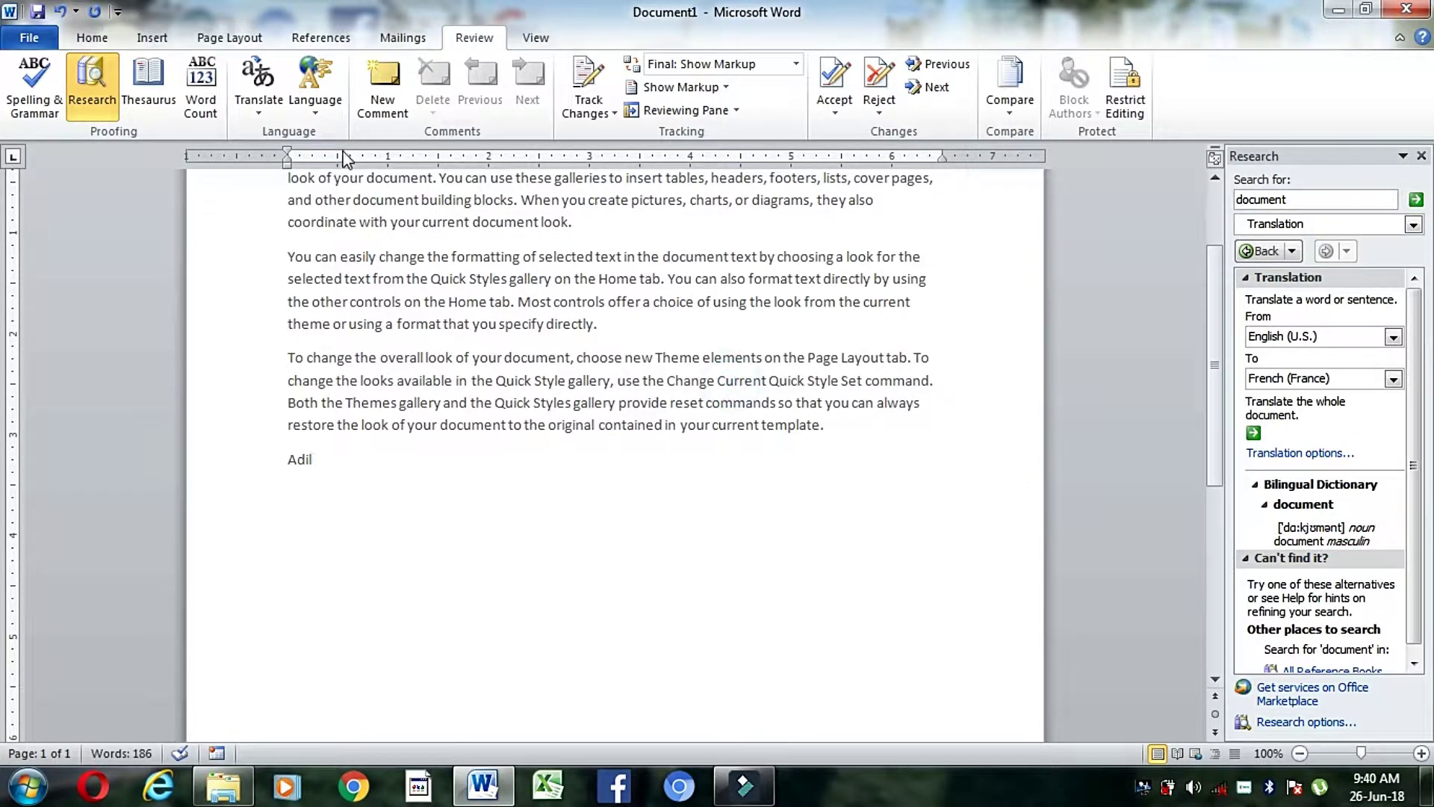
# - Close the Research pane with the translation results
pyautogui.click(315, 114)
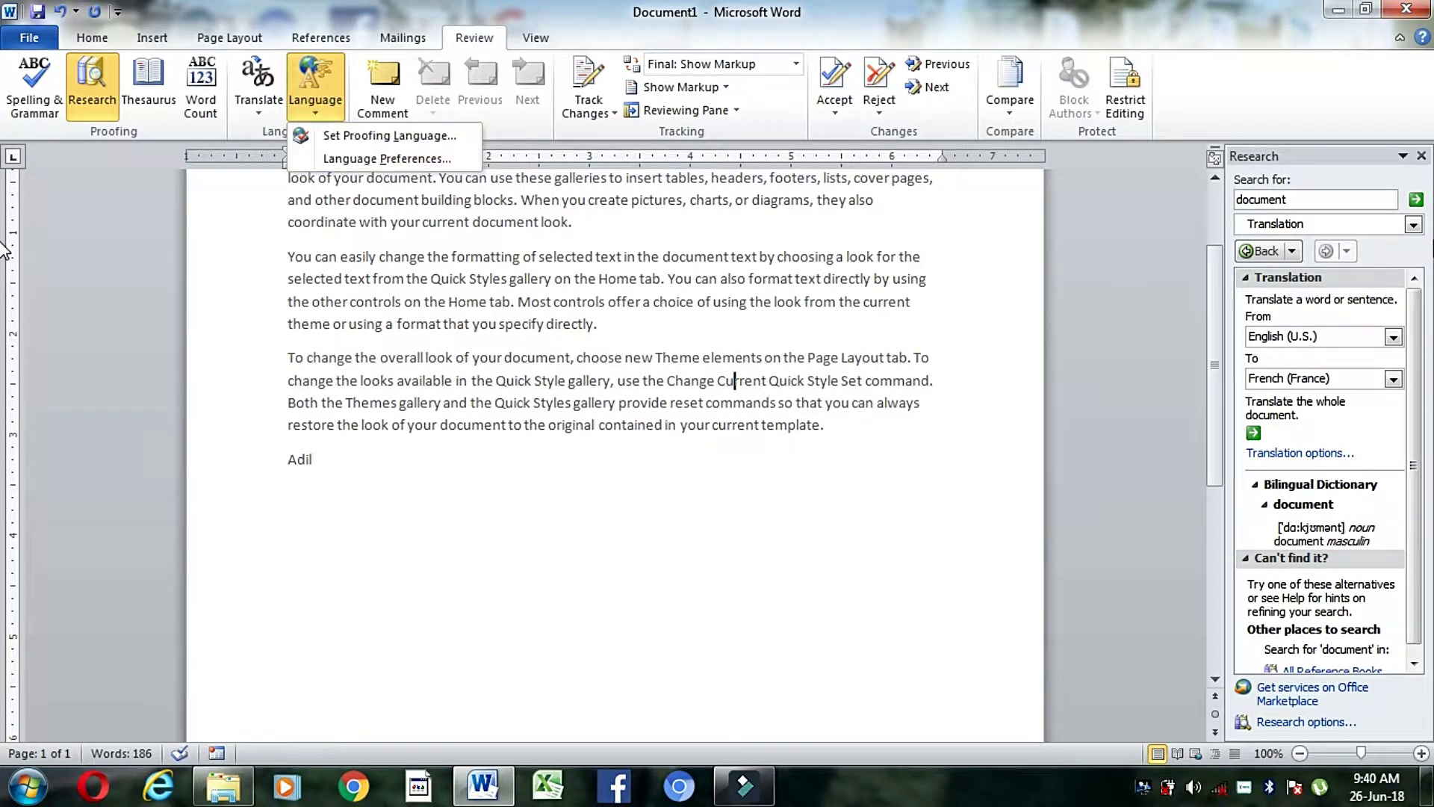
pyautogui.press('Escape')
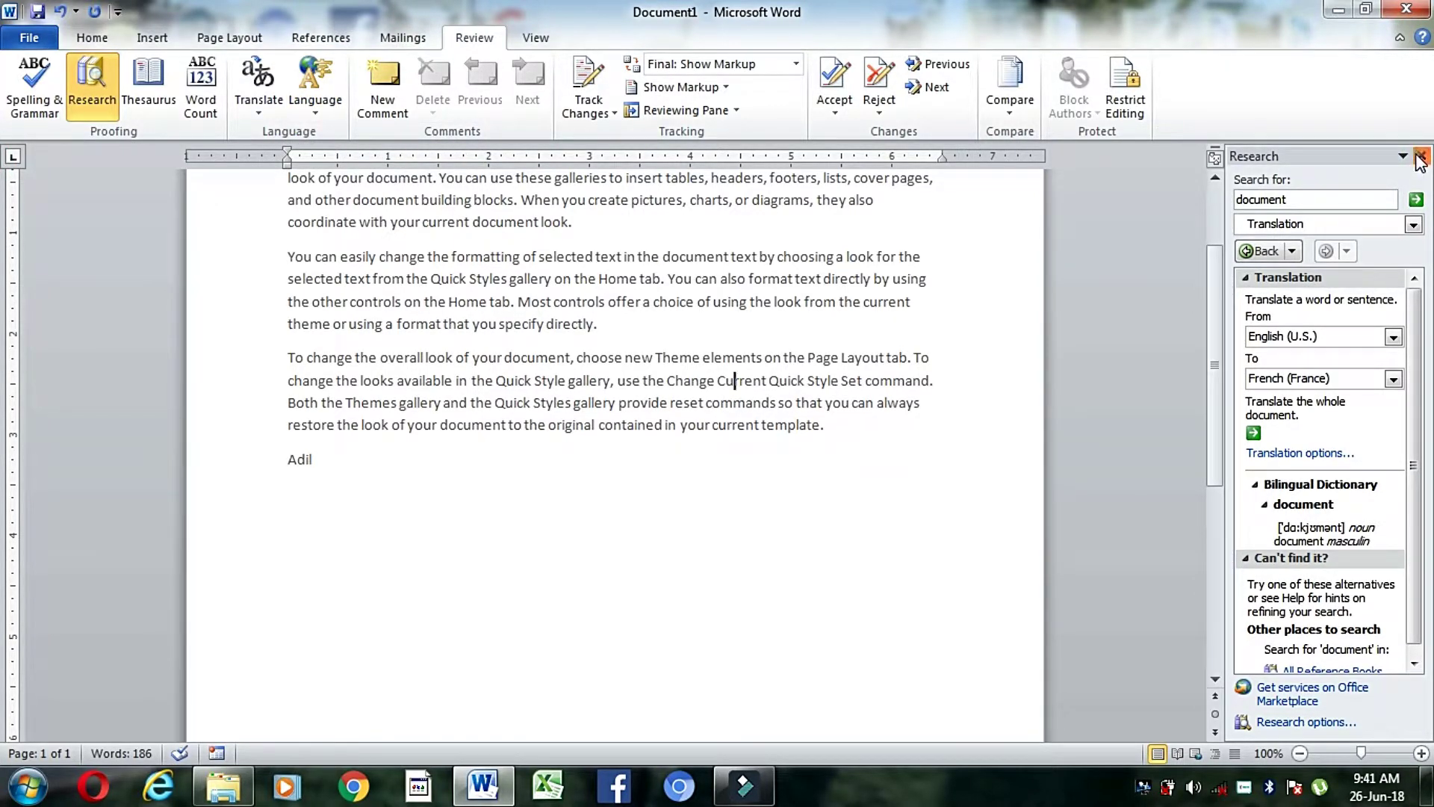
pyautogui.click(1422, 155)
# - Review Language Preferences, keeping English (U.S.) as the only editing language
pyautogui.click(293, 108)
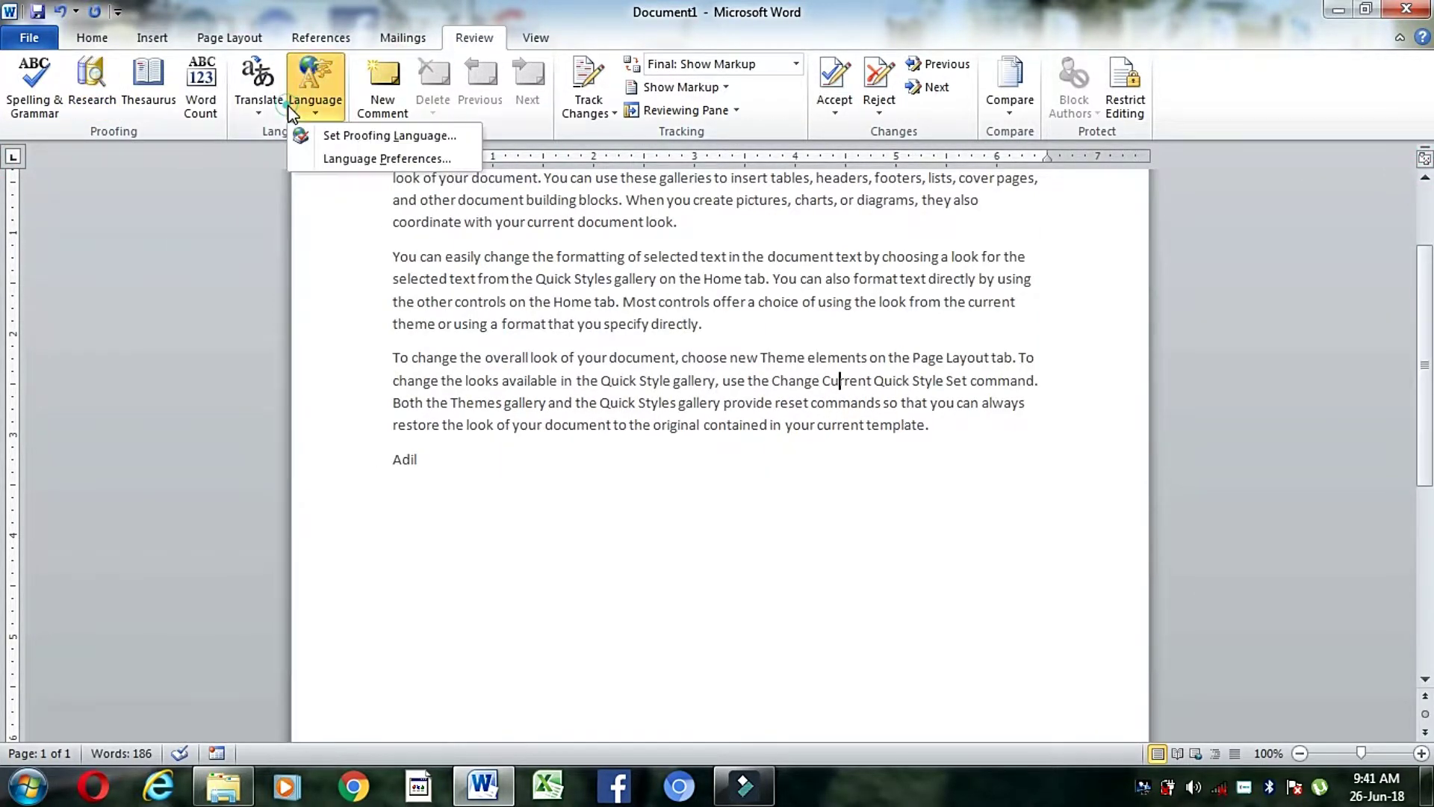
pyautogui.click(387, 160)
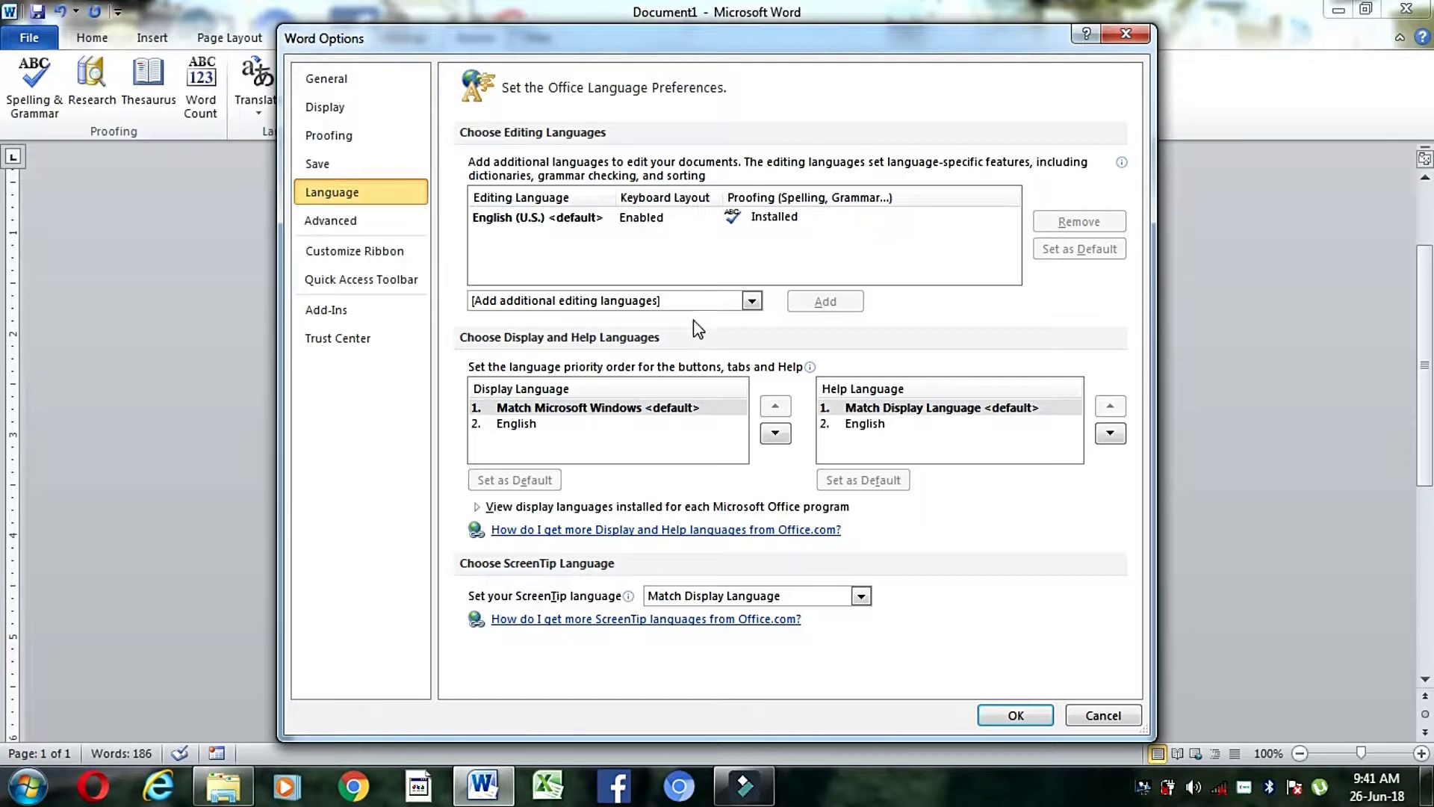
pyautogui.click(747, 300)
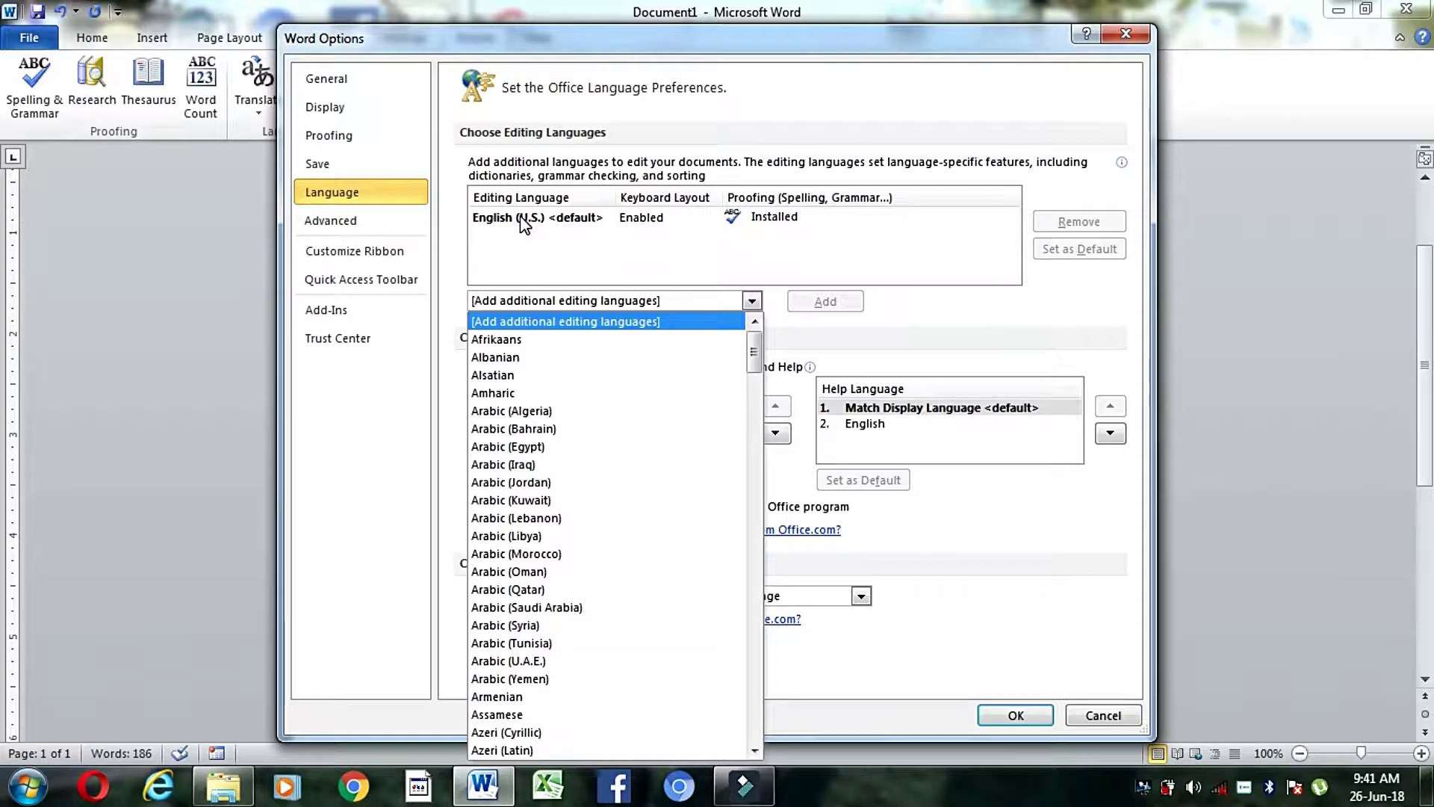
pyautogui.click(1058, 293)
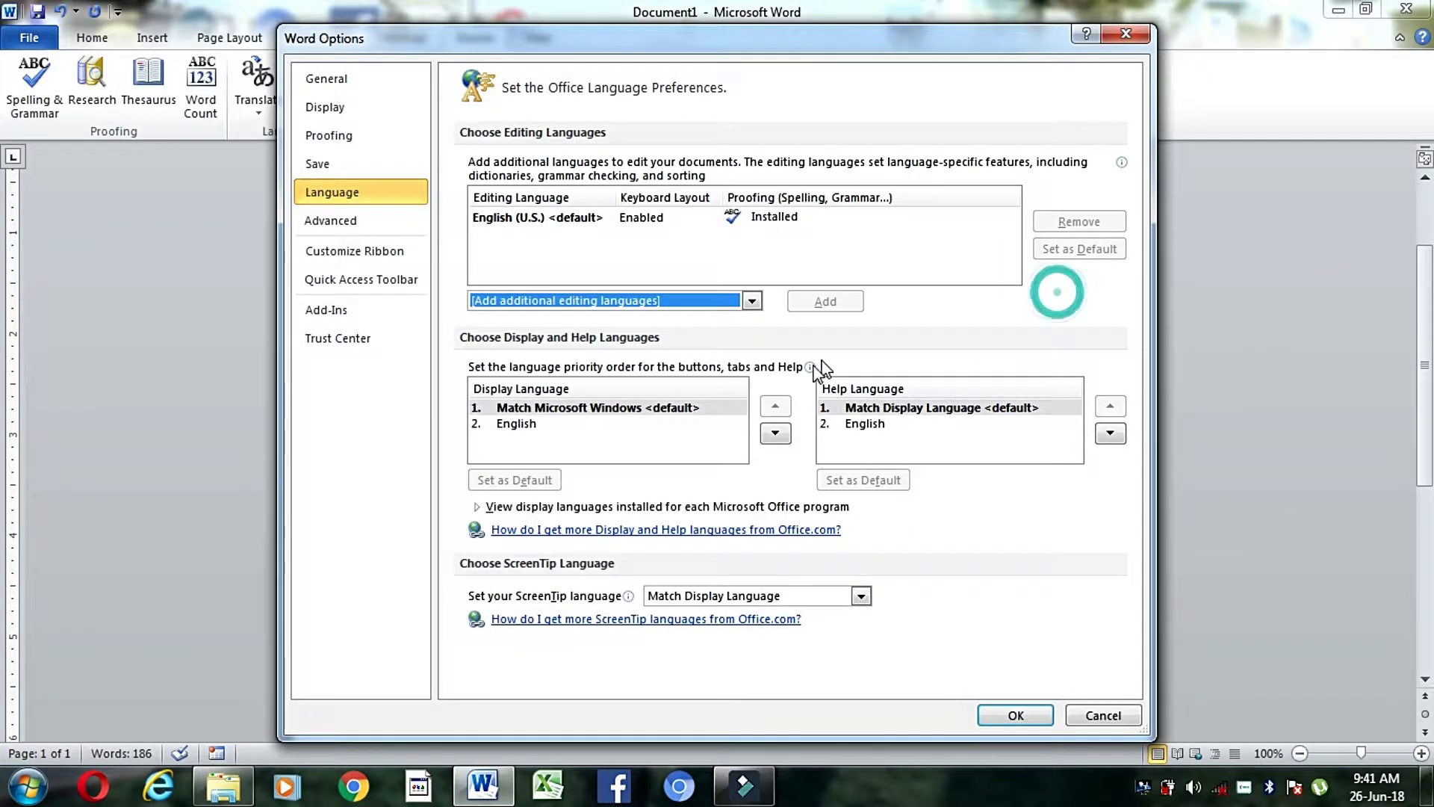
pyautogui.click(1014, 714)
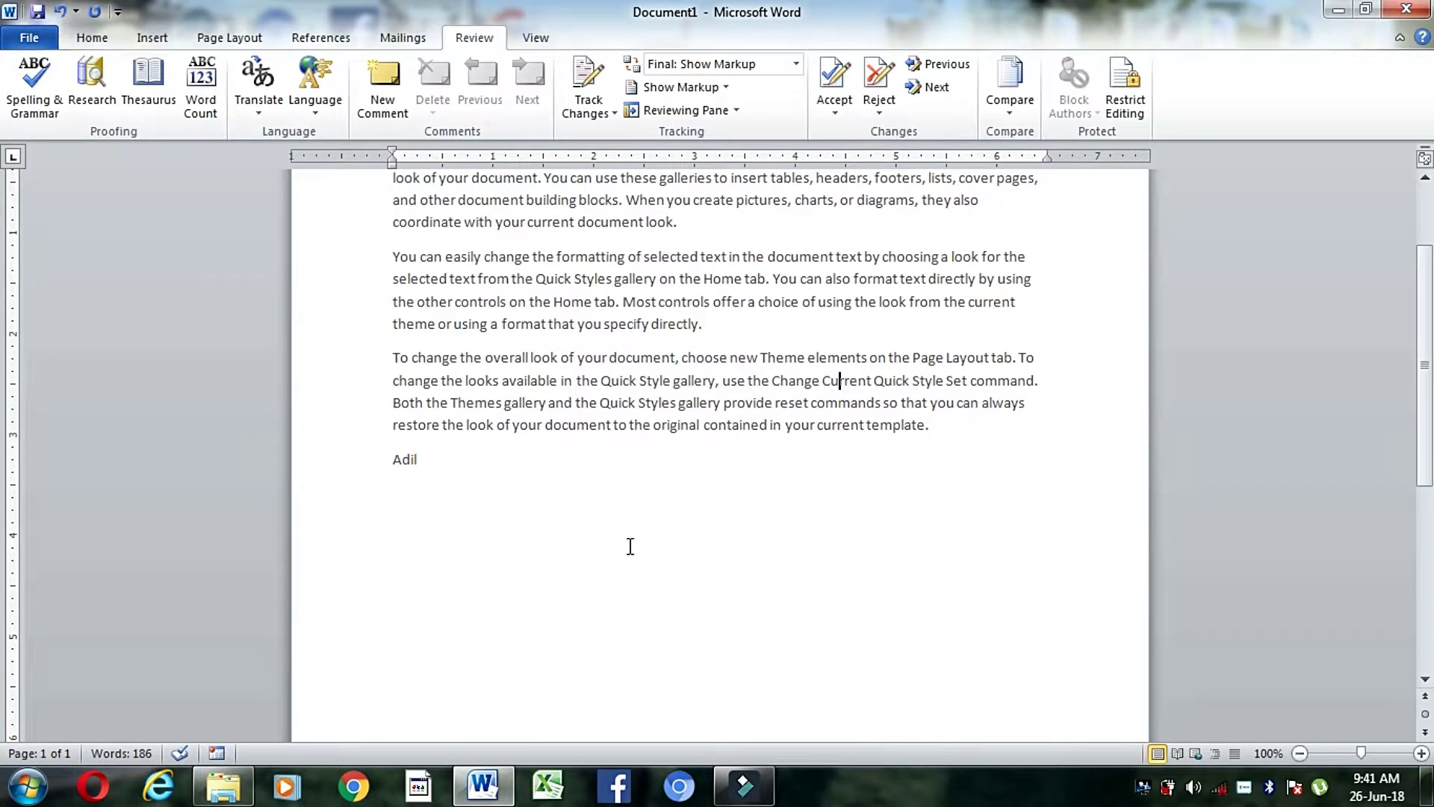
pyautogui.click(618, 508)
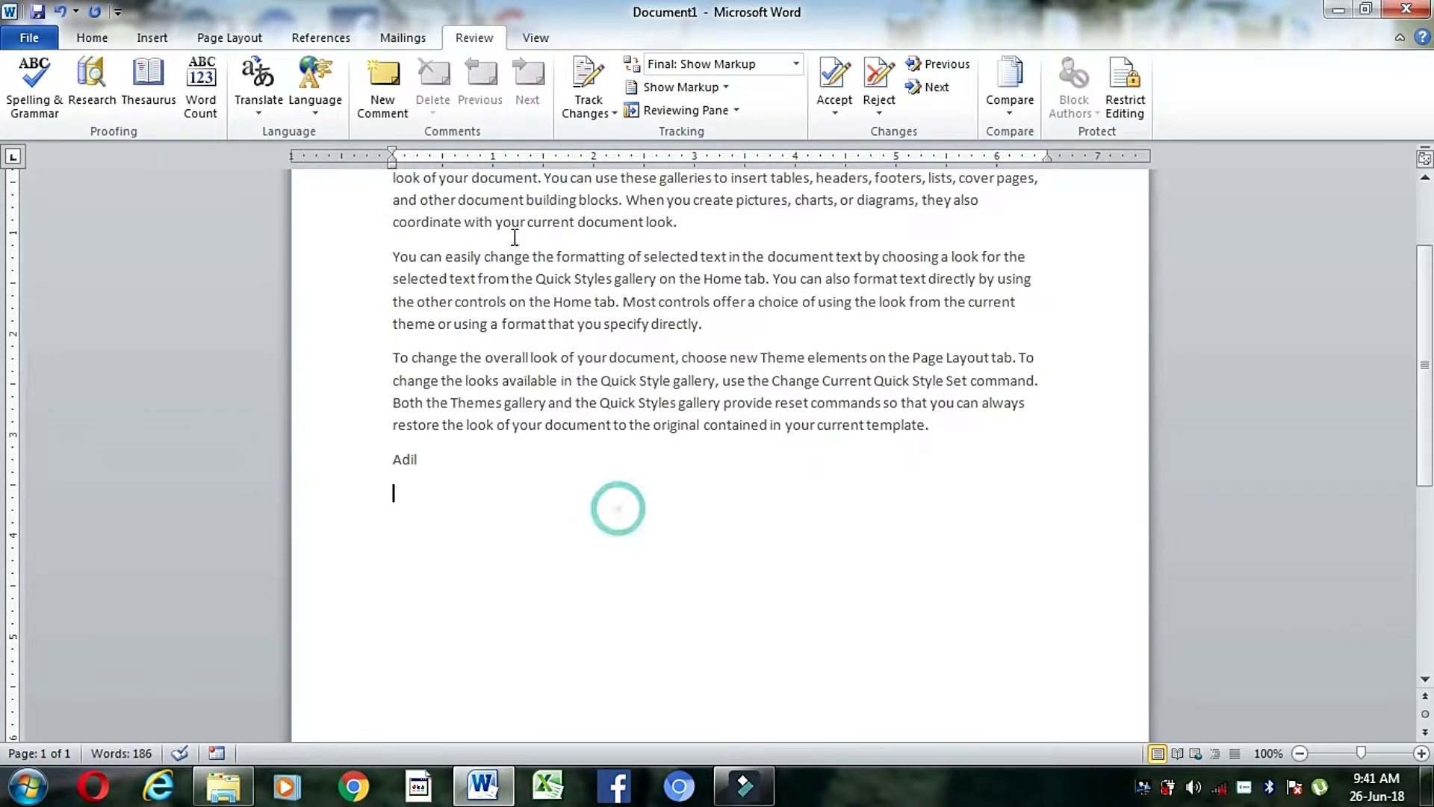
pyautogui.click(704, 357)
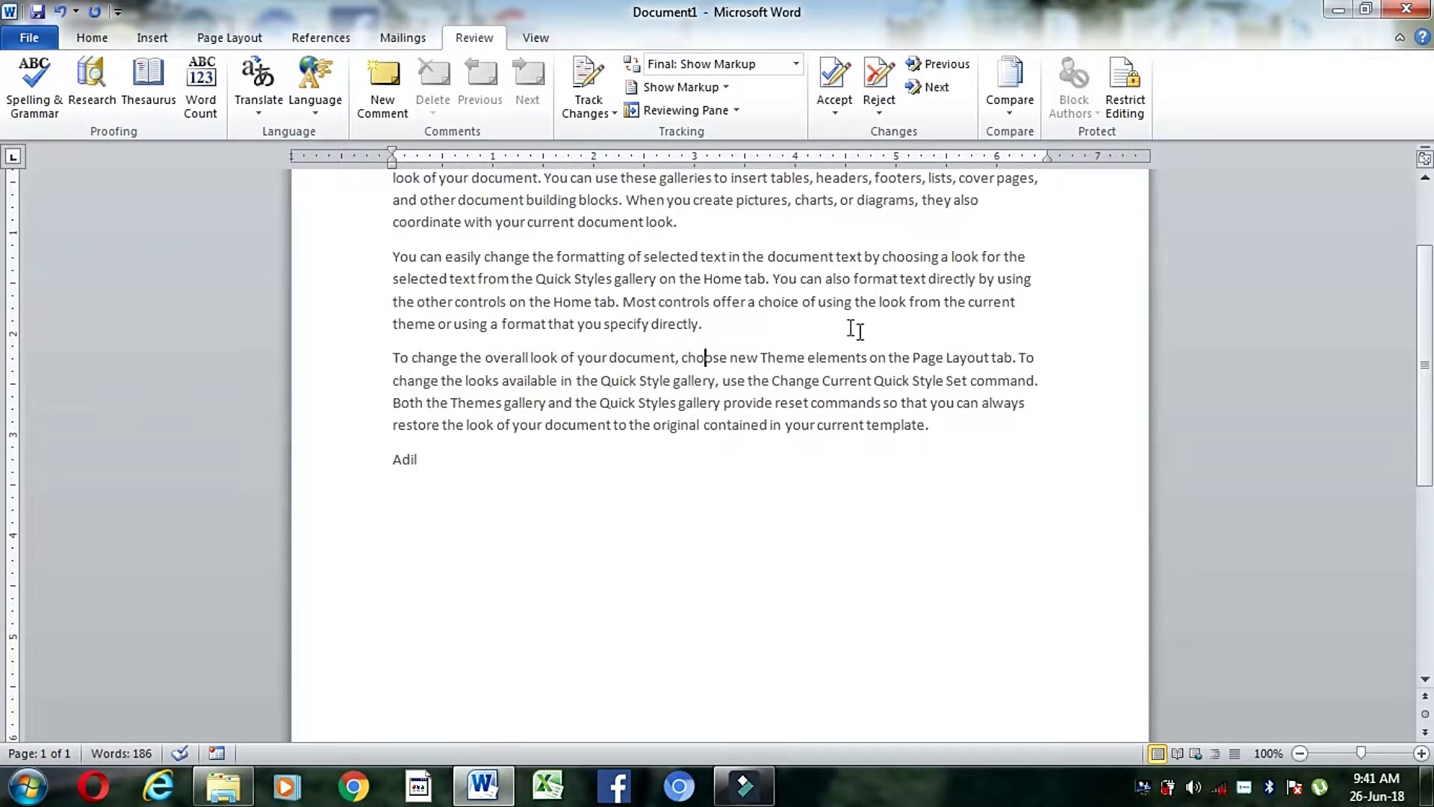
# - Add a 'visible' comment on 'look' and a second comment on 'document' in the third paragraph
pyautogui.click(1038, 278)
pyautogui.moveTo(978, 258); pyautogui.dragTo(954, 257)
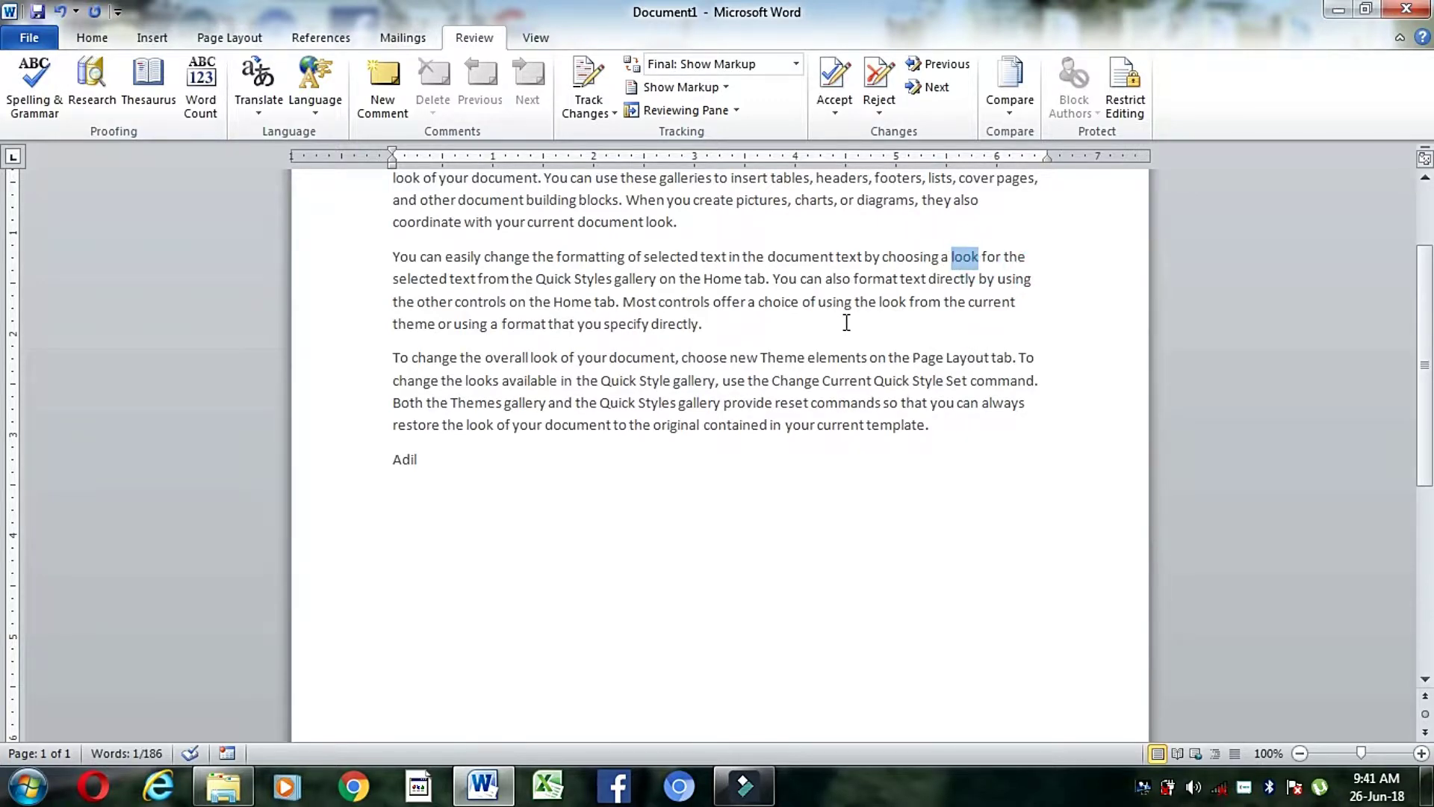
pyautogui.click(401, 115)
pyautogui.write('visible')
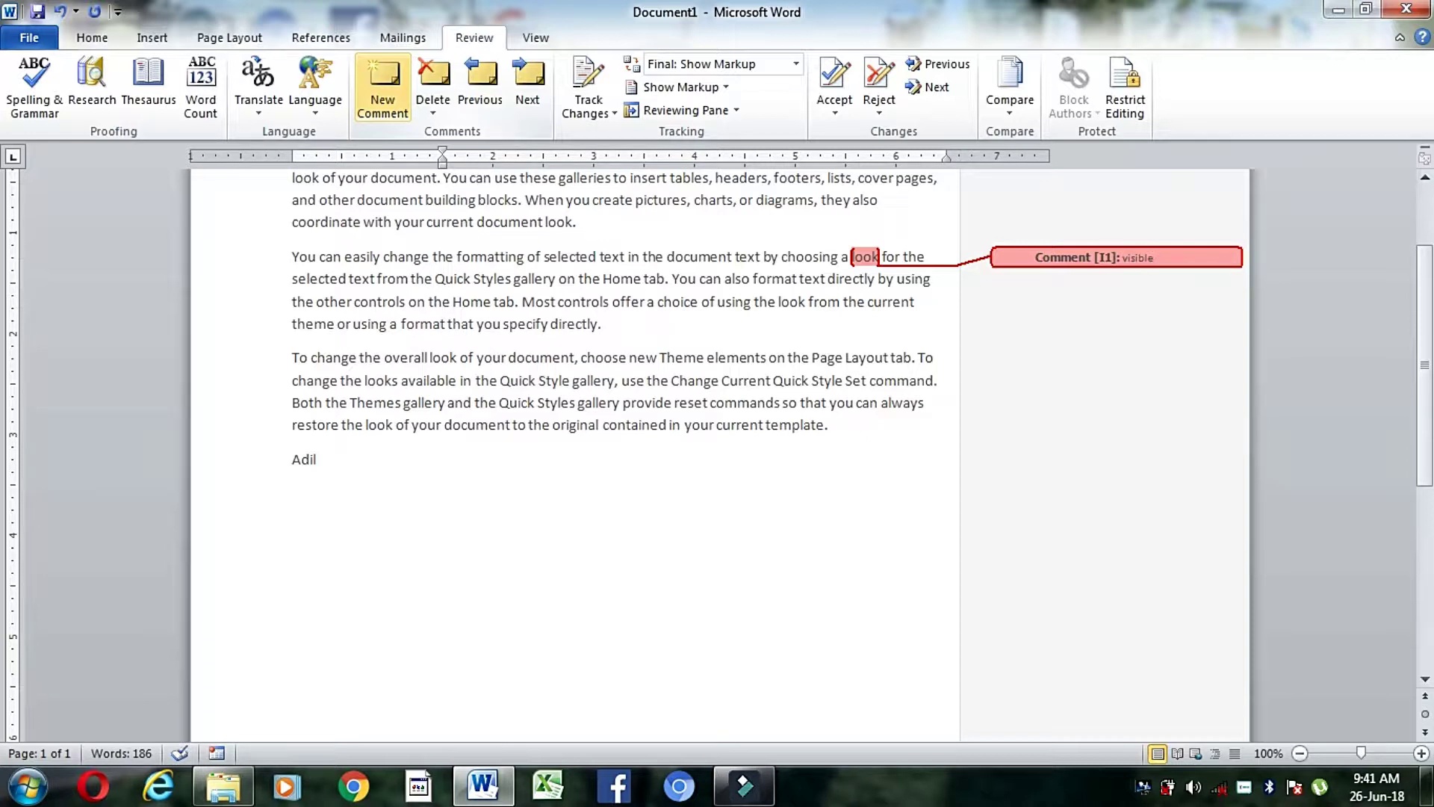
pyautogui.click(603, 279)
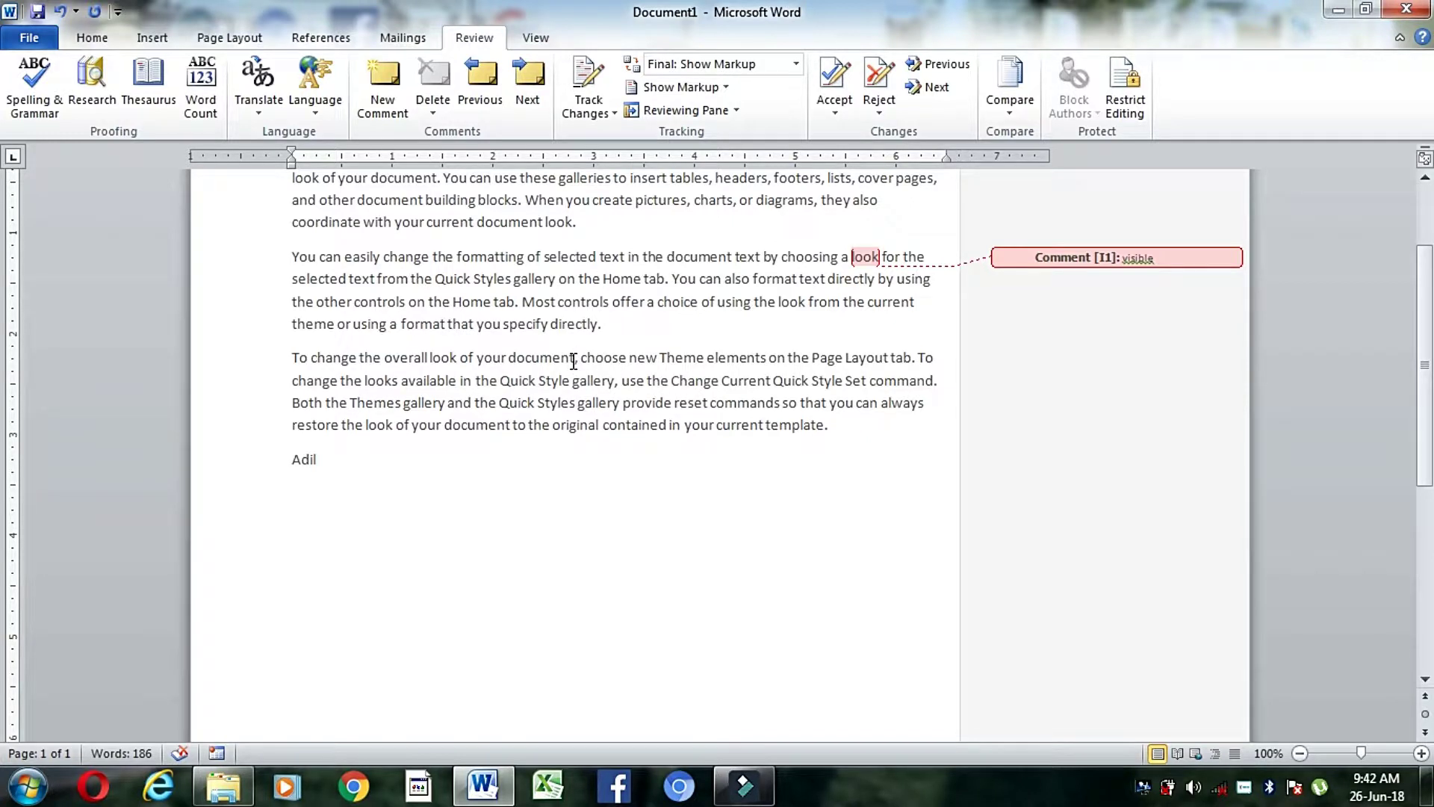
pyautogui.moveTo(571, 362); pyautogui.dragTo(508, 360)
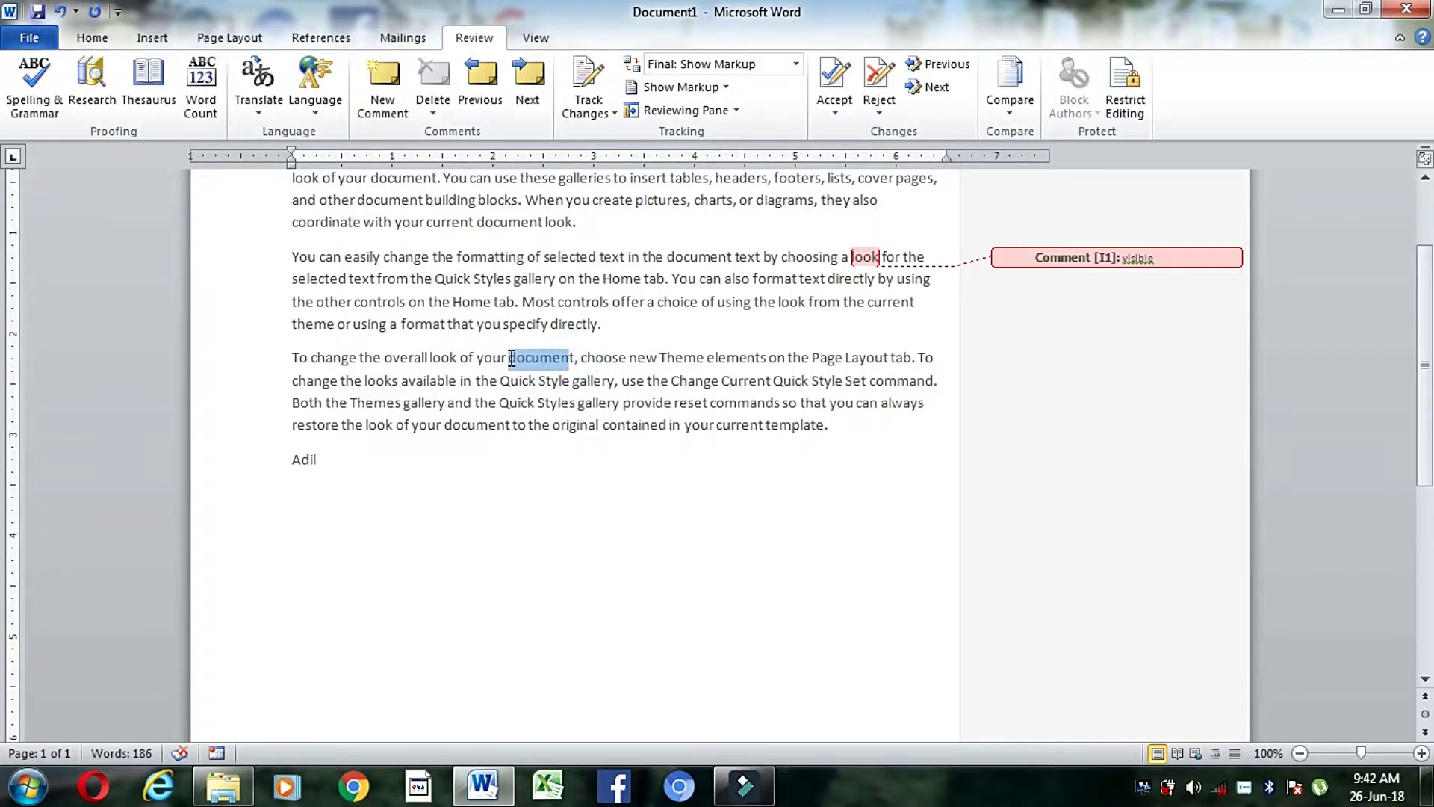
pyautogui.click(403, 105)
pyautogui.write('khan')
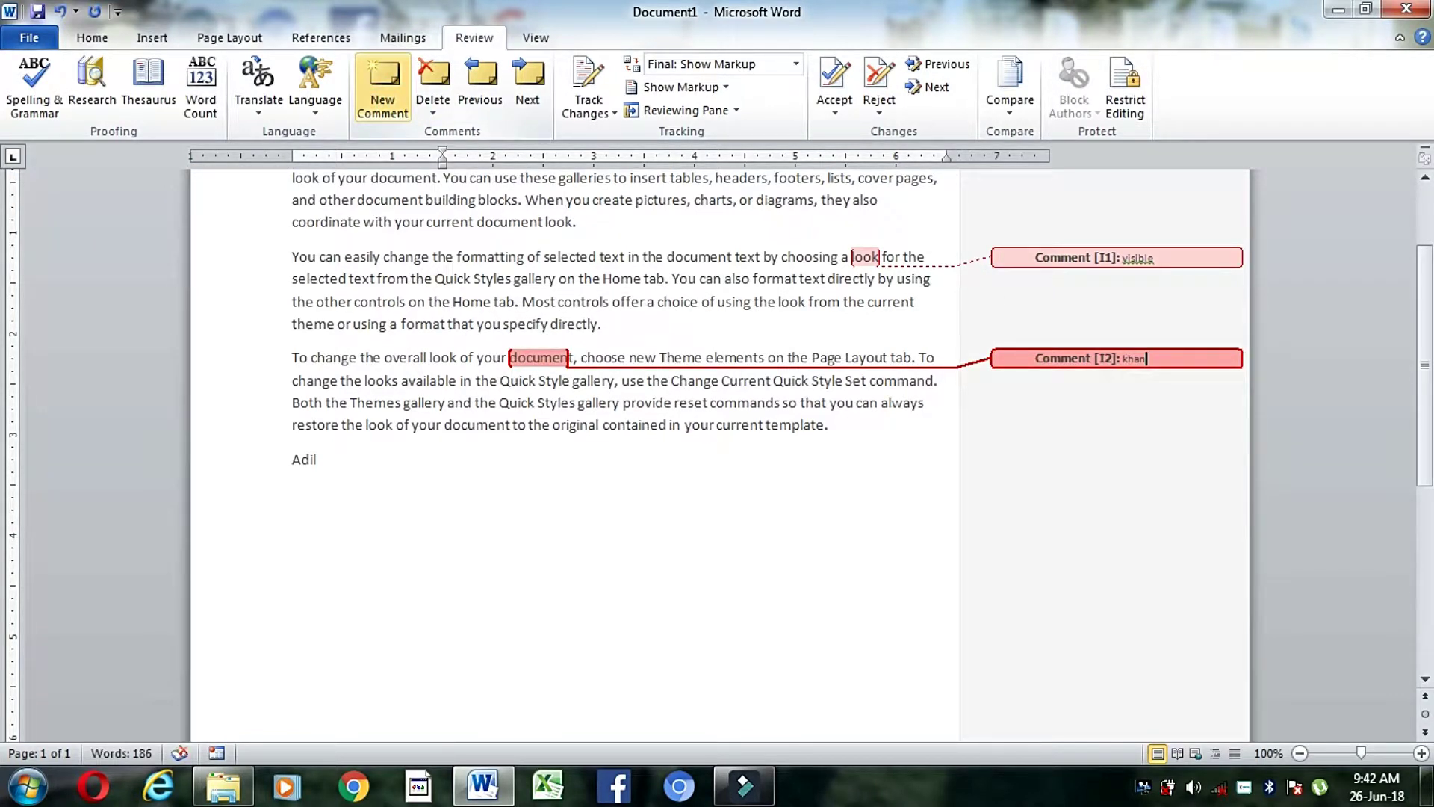
pyautogui.click(505, 291)
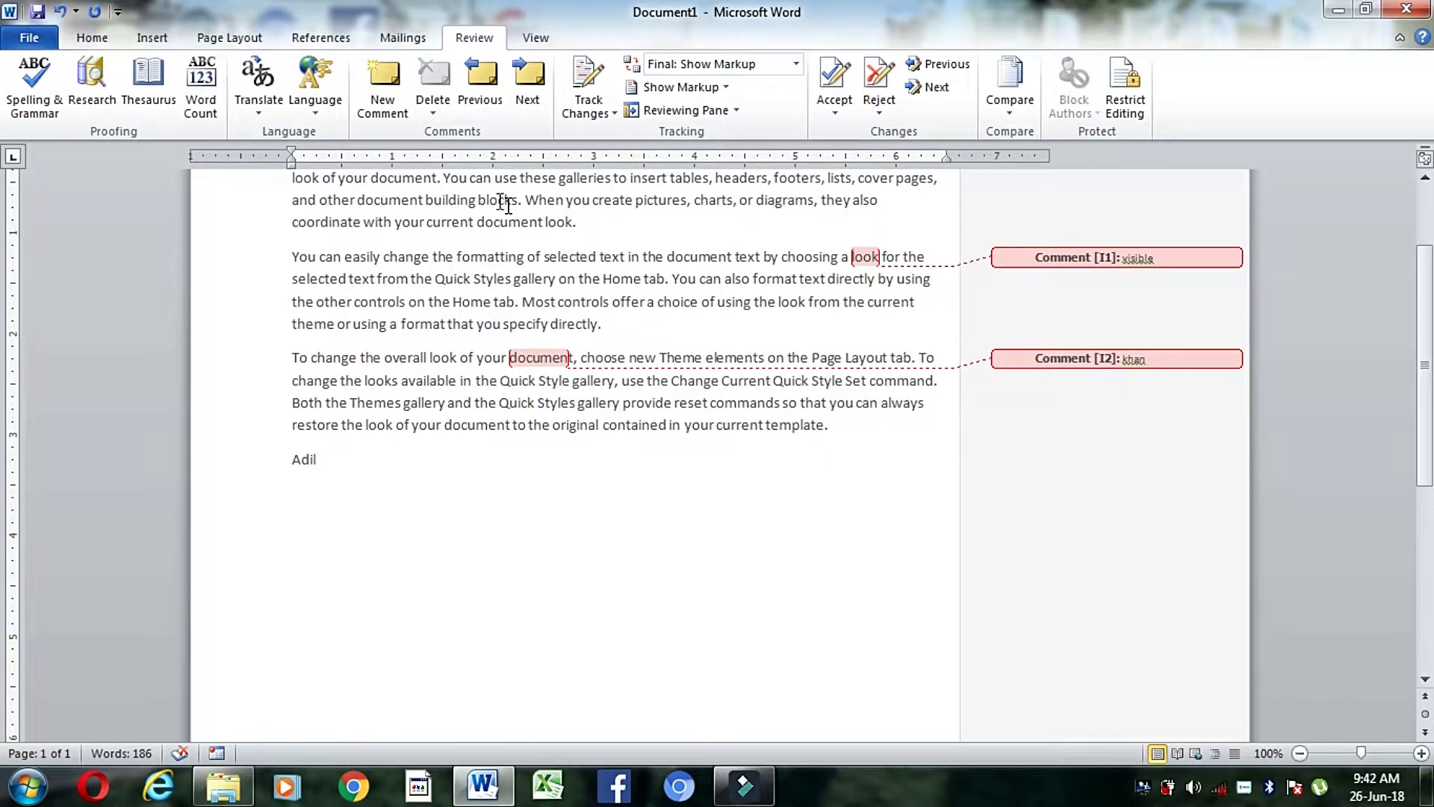
pyautogui.click(606, 302)
pyautogui.click(483, 91)
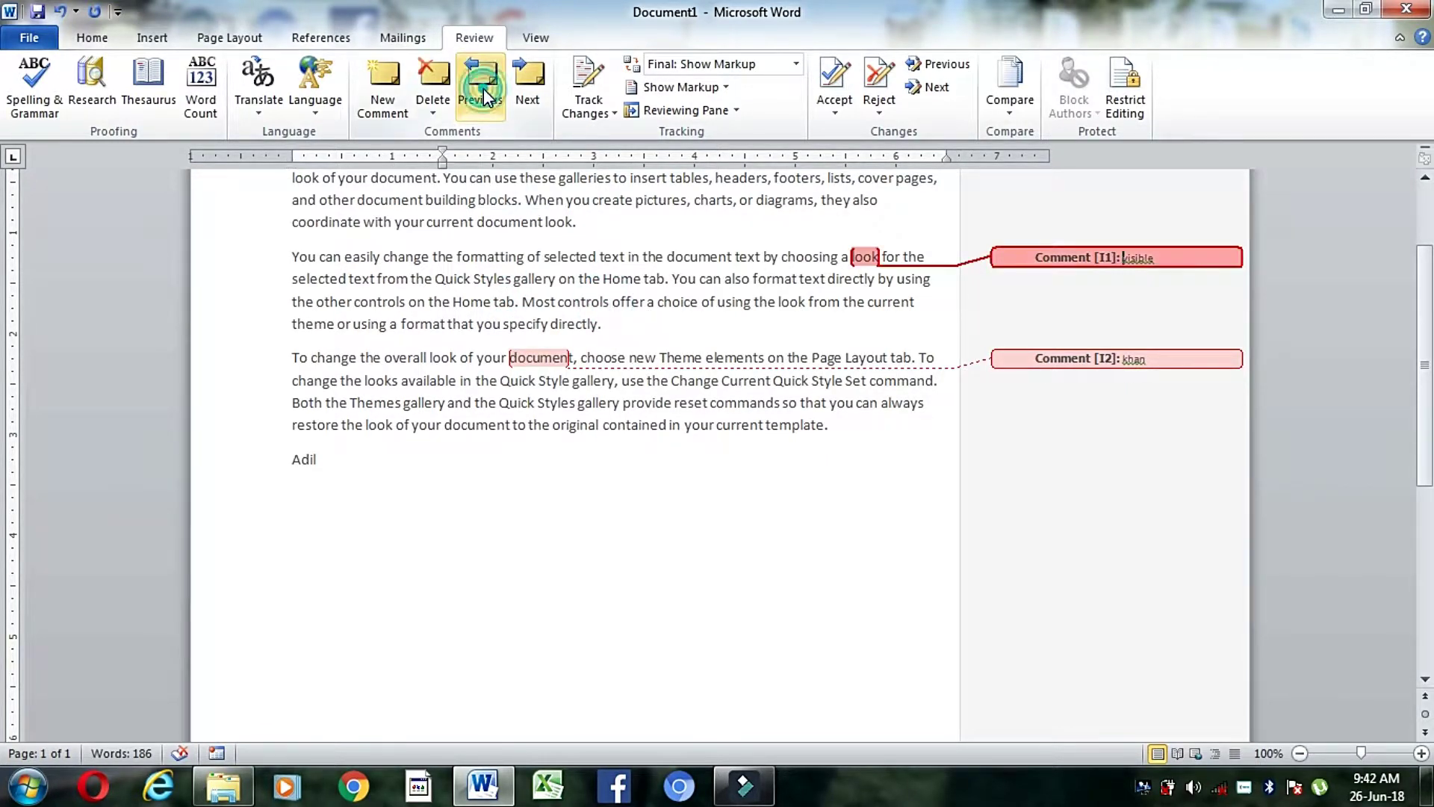
pyautogui.click(526, 94)
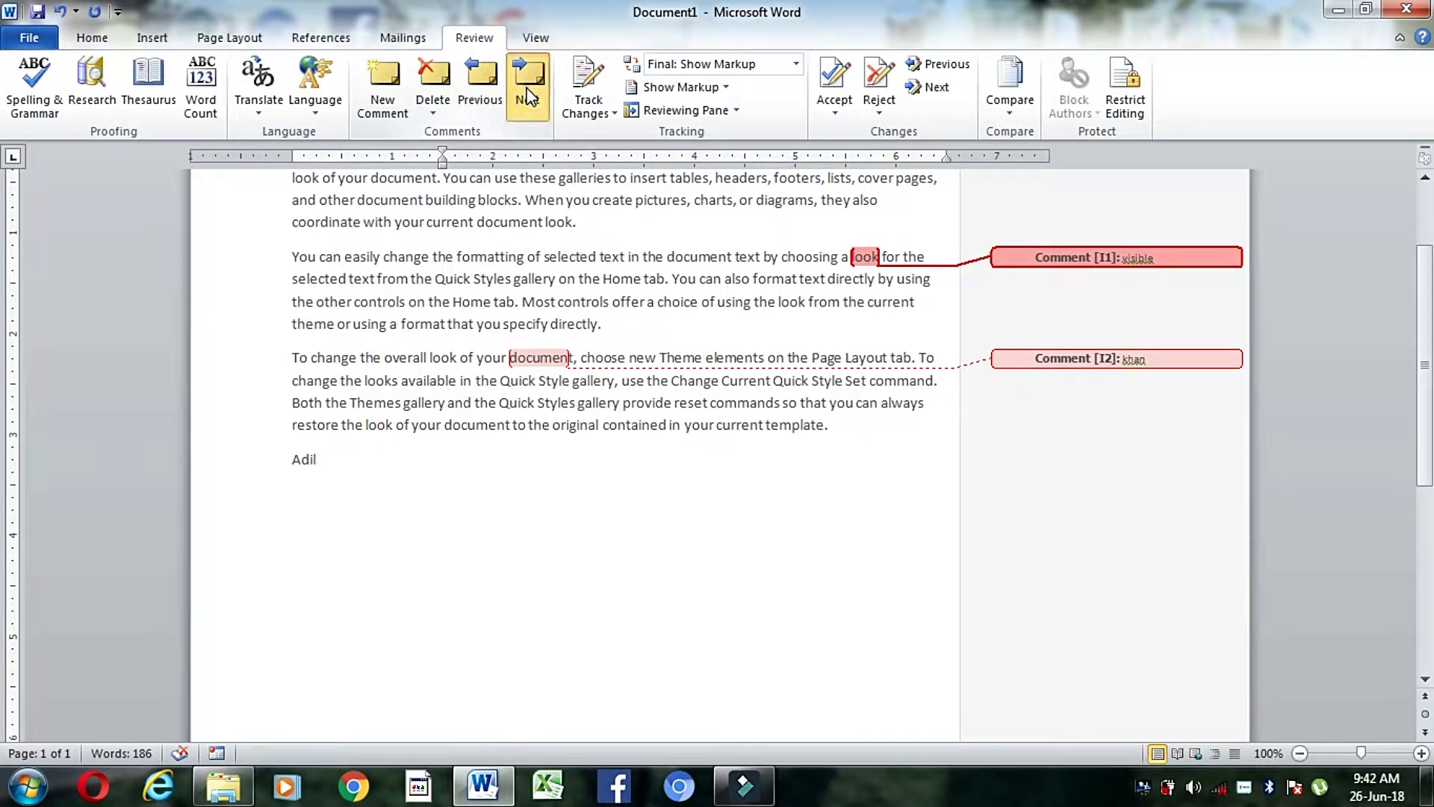
pyautogui.click(482, 91)
pyautogui.click(525, 94)
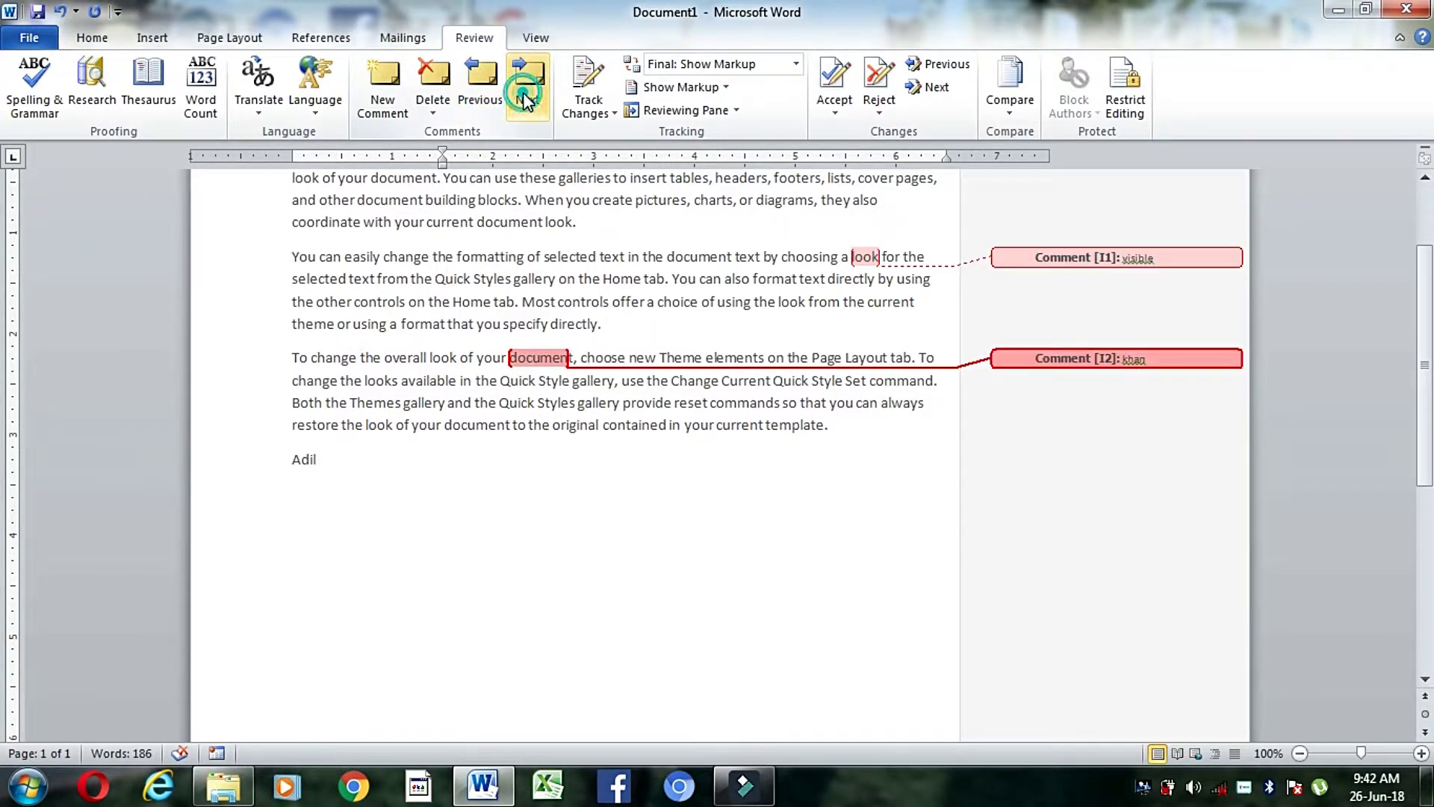
pyautogui.click(527, 97)
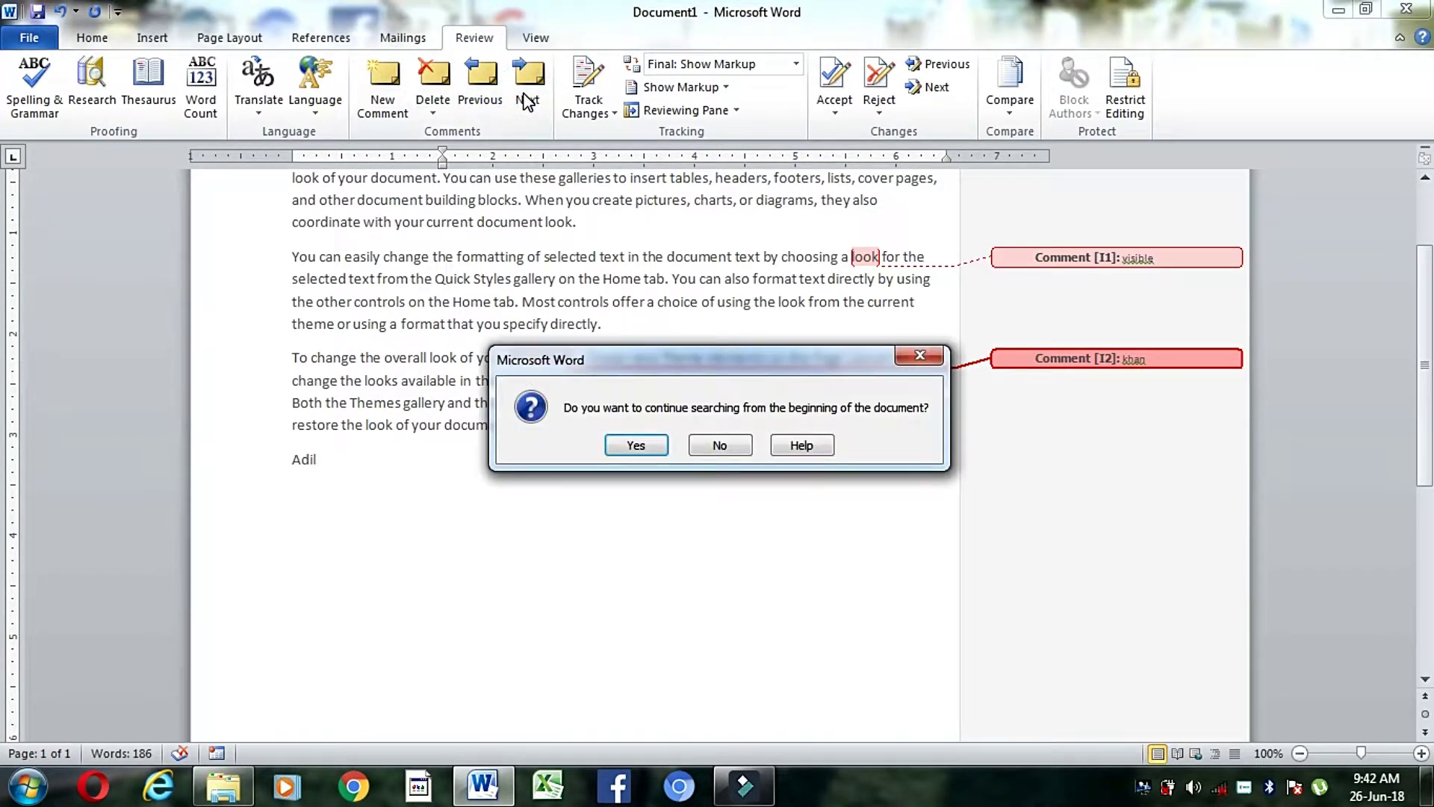
pyautogui.click(736, 446)
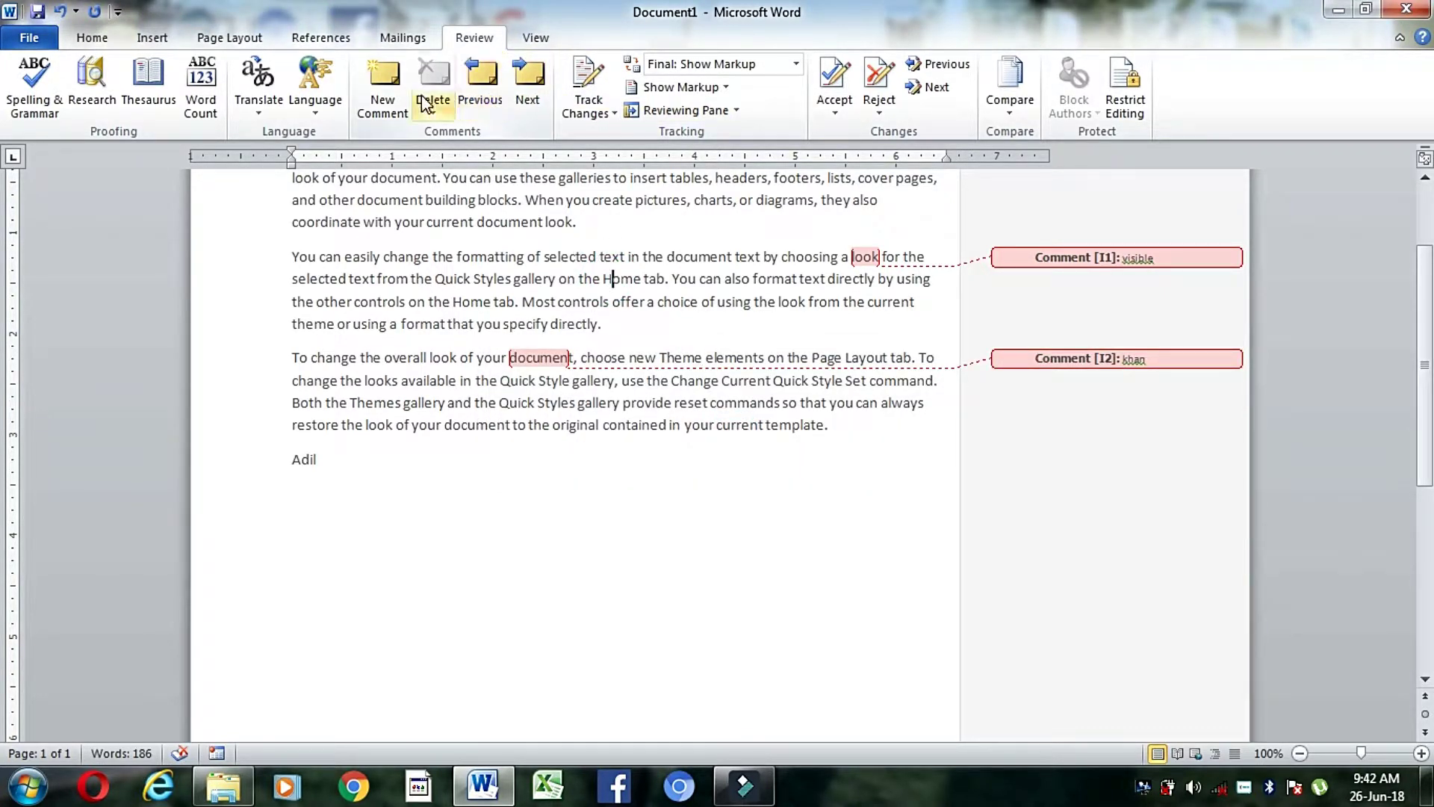
pyautogui.click(876, 258)
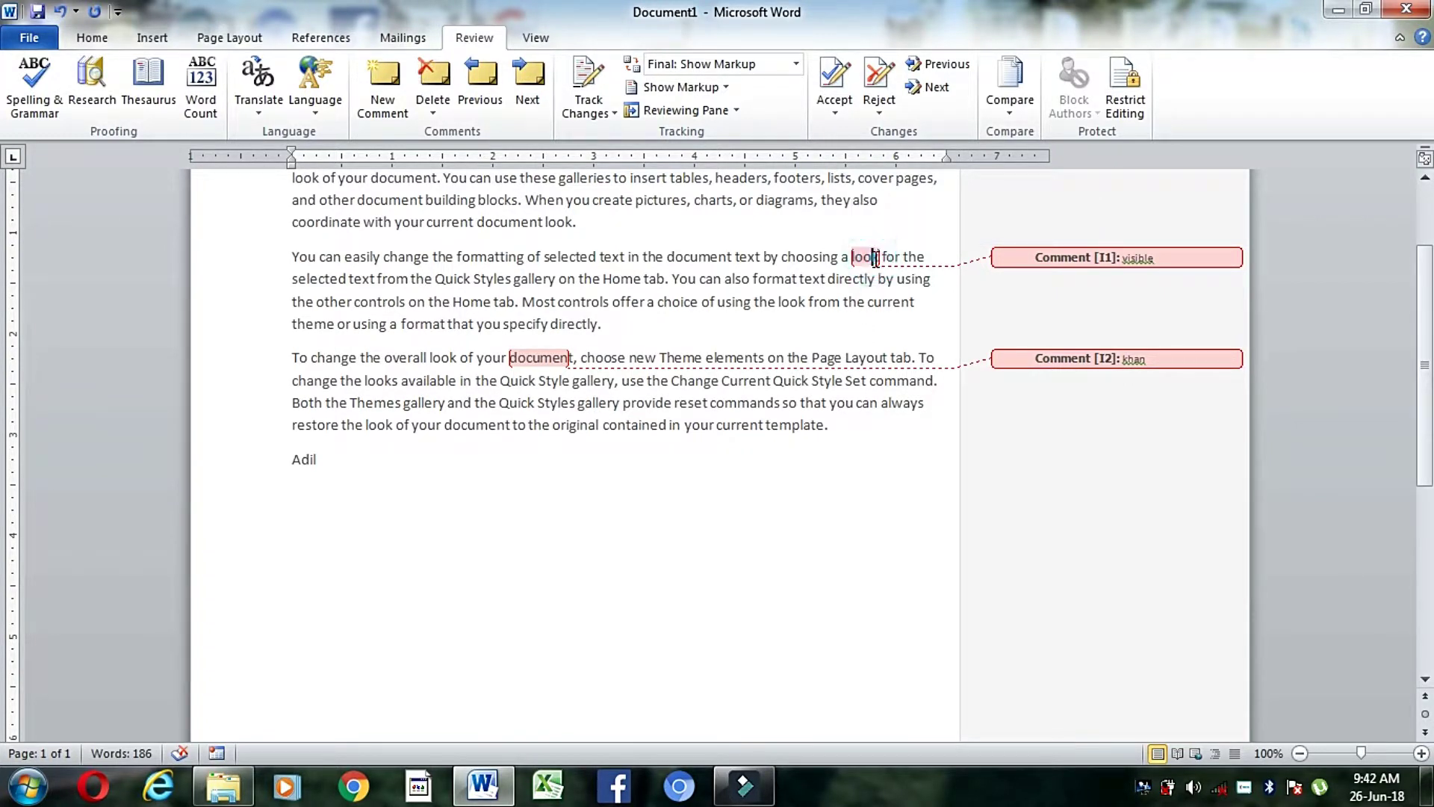
pyautogui.click(432, 75)
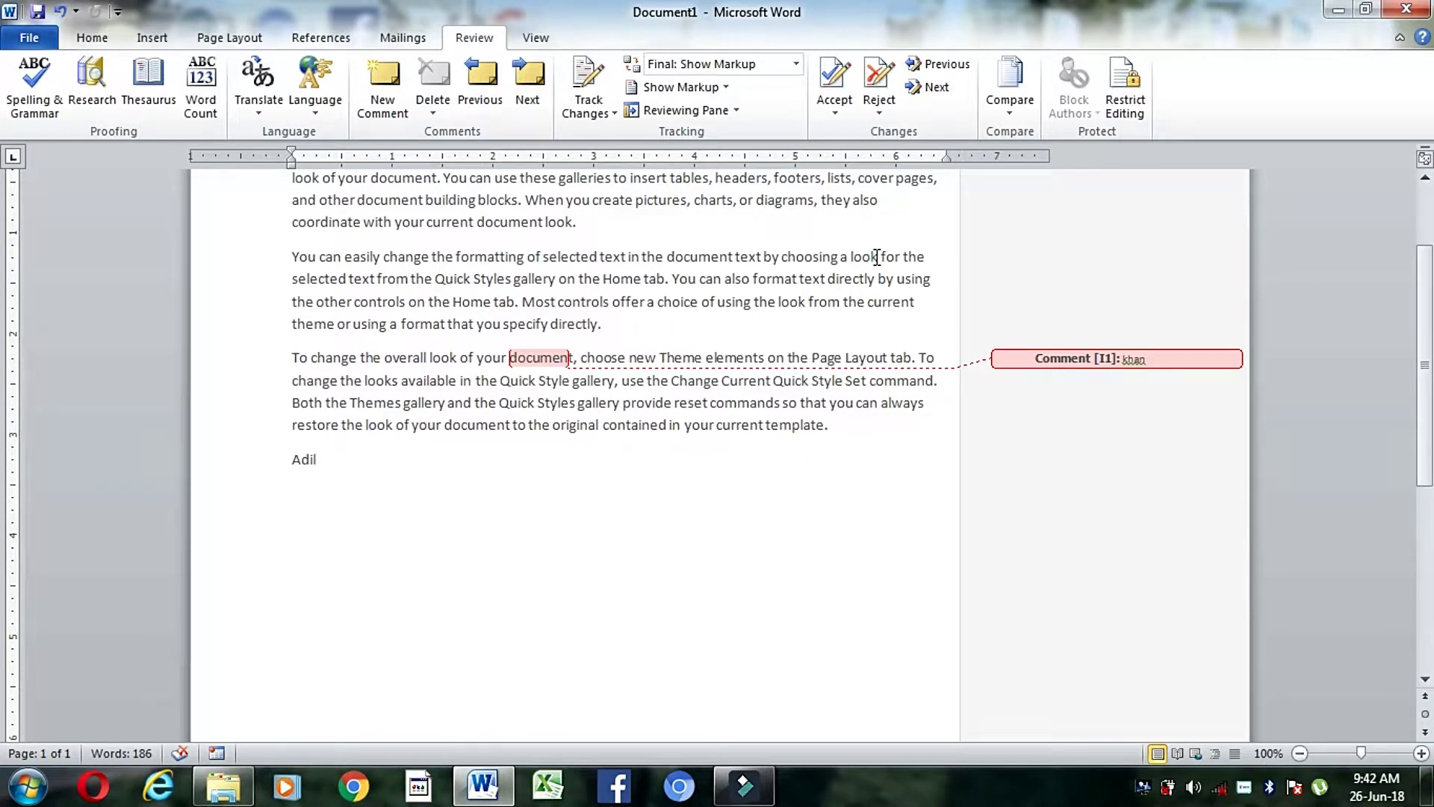
pyautogui.hotkey('ctrl', 'z')
pyautogui.click(641, 287)
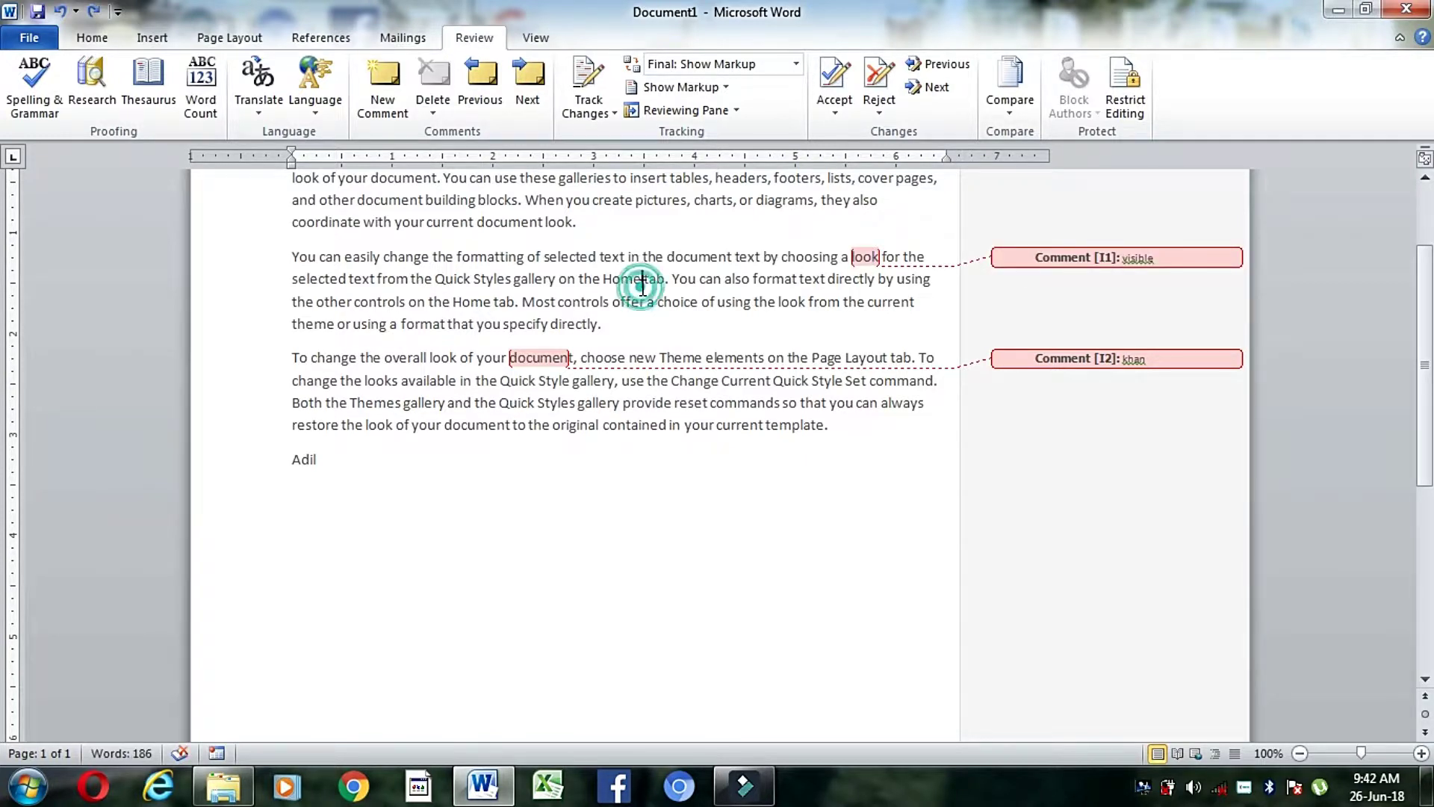
# - Turn on Track Changes and enlarge 'formatting' to 18 pt
pyautogui.click(598, 112)
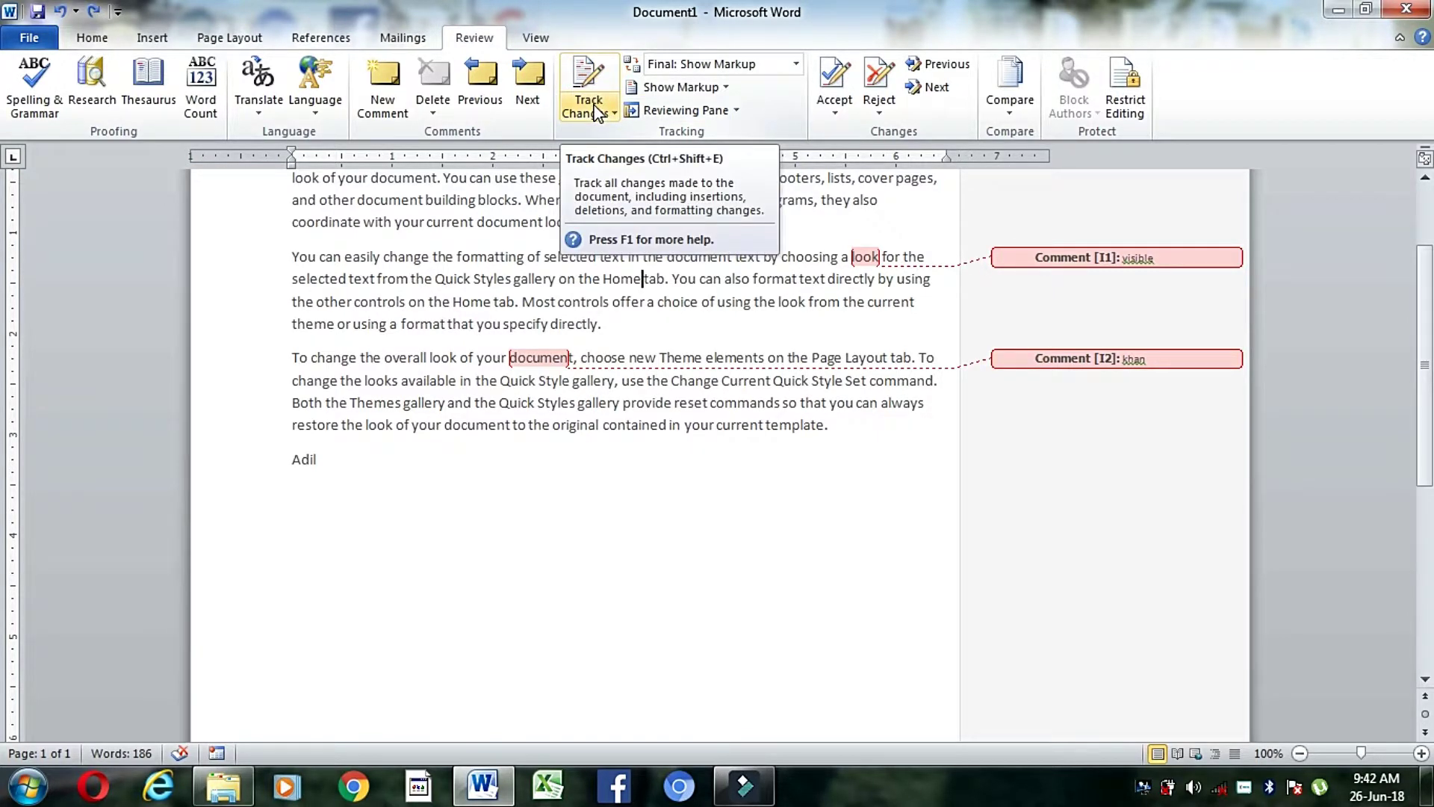
pyautogui.click(598, 114)
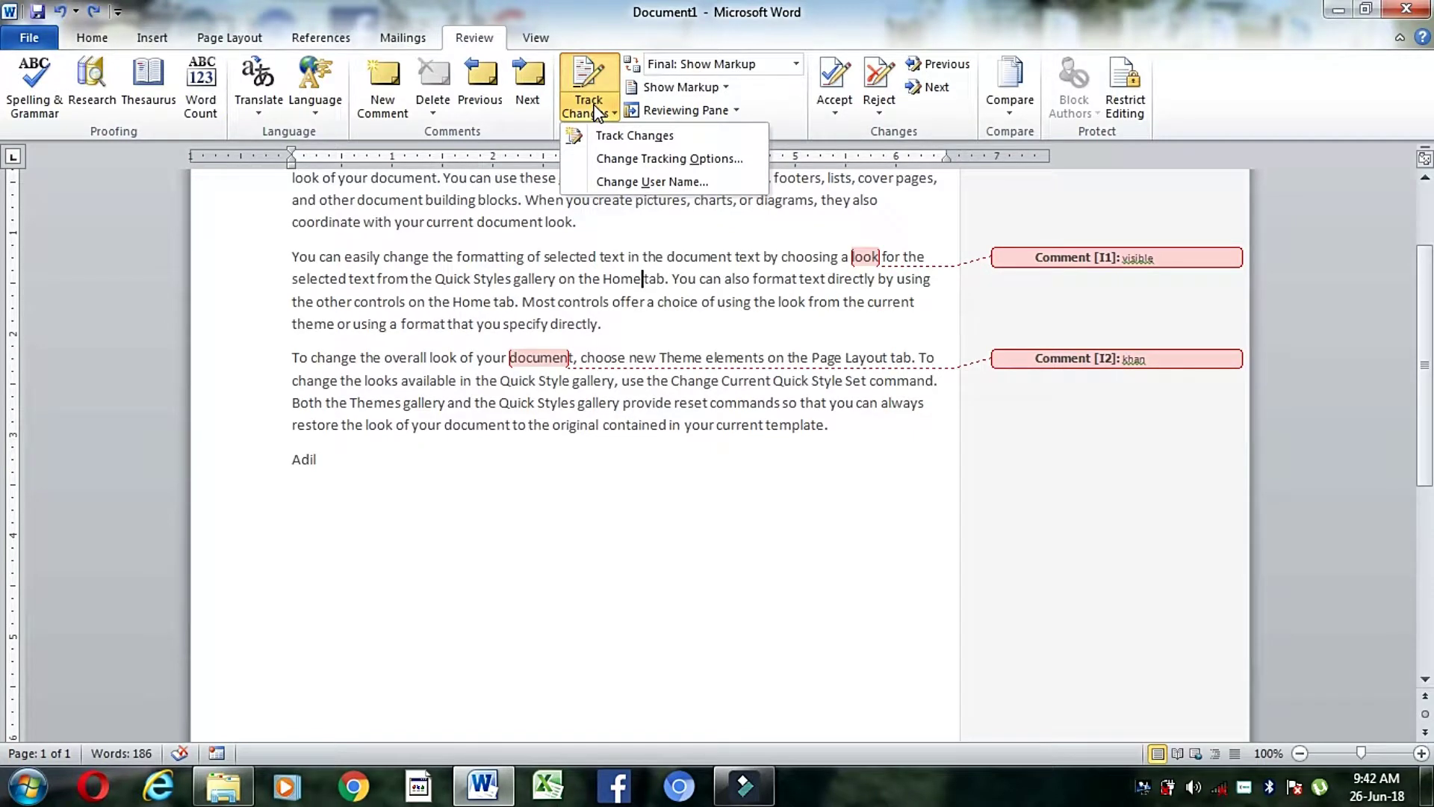
pyautogui.click(595, 73)
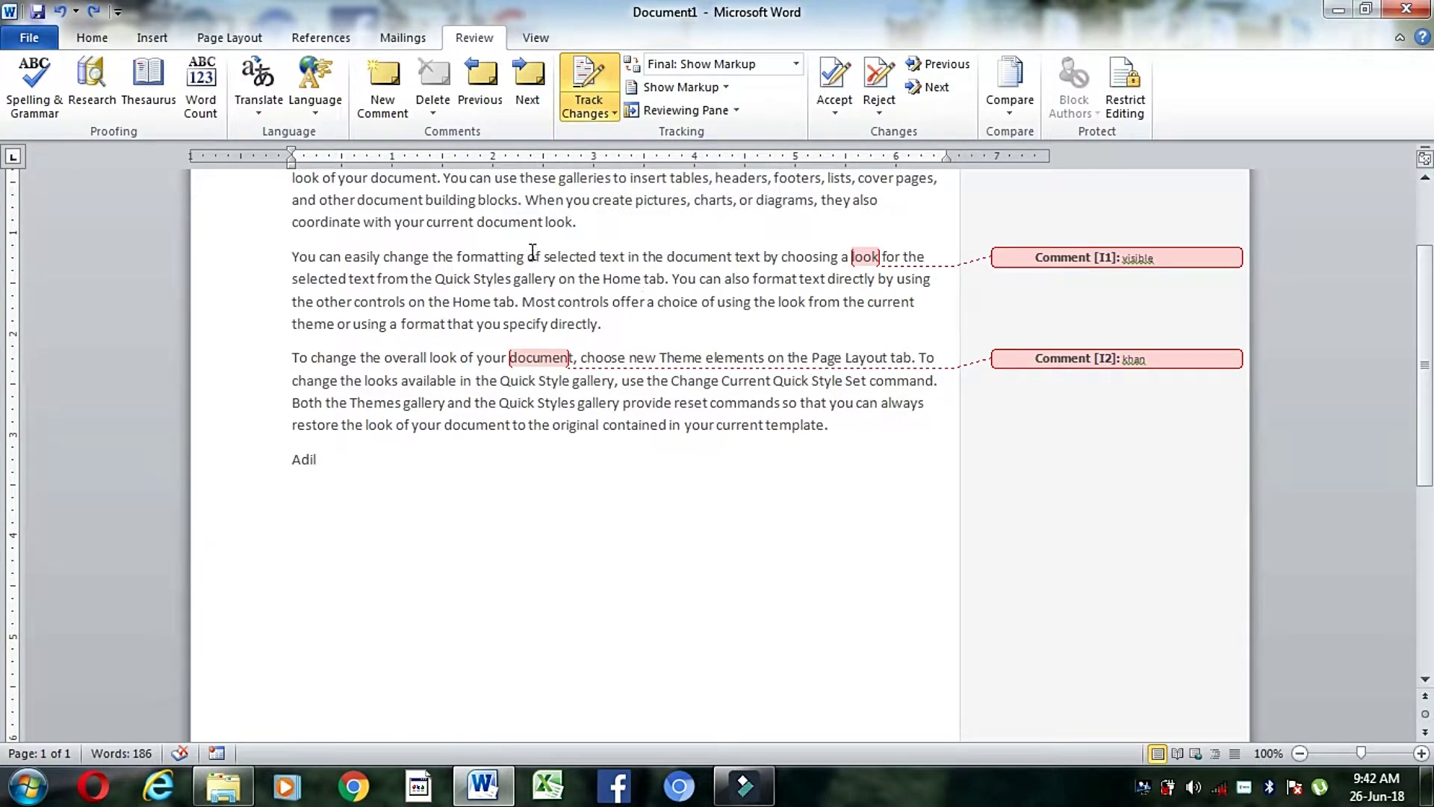
pyautogui.moveTo(529, 254); pyautogui.dragTo(459, 247)
pyautogui.click(92, 37)
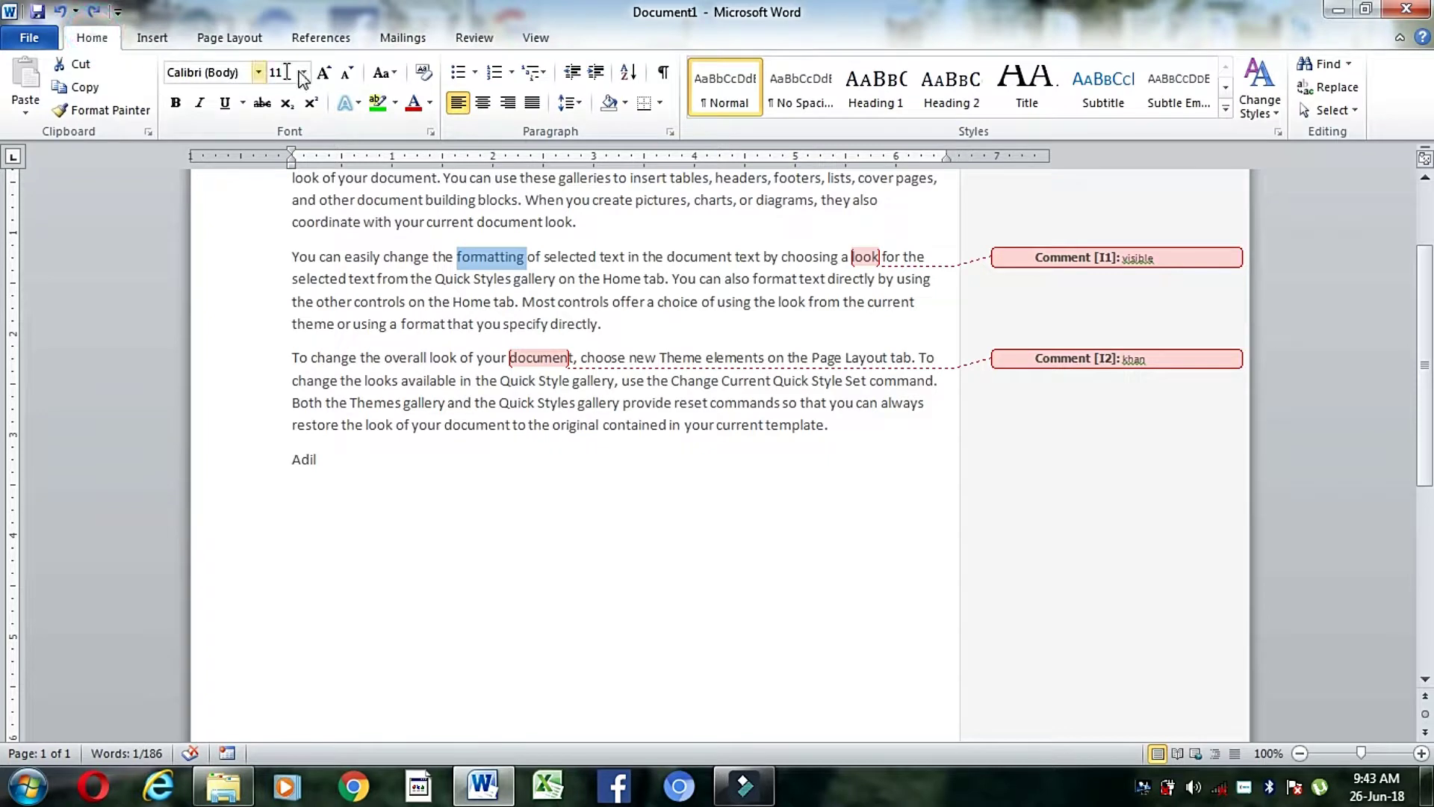
pyautogui.click(323, 72)
pyautogui.click(323, 73)
pyautogui.click(323, 73)
pyautogui.click(323, 72)
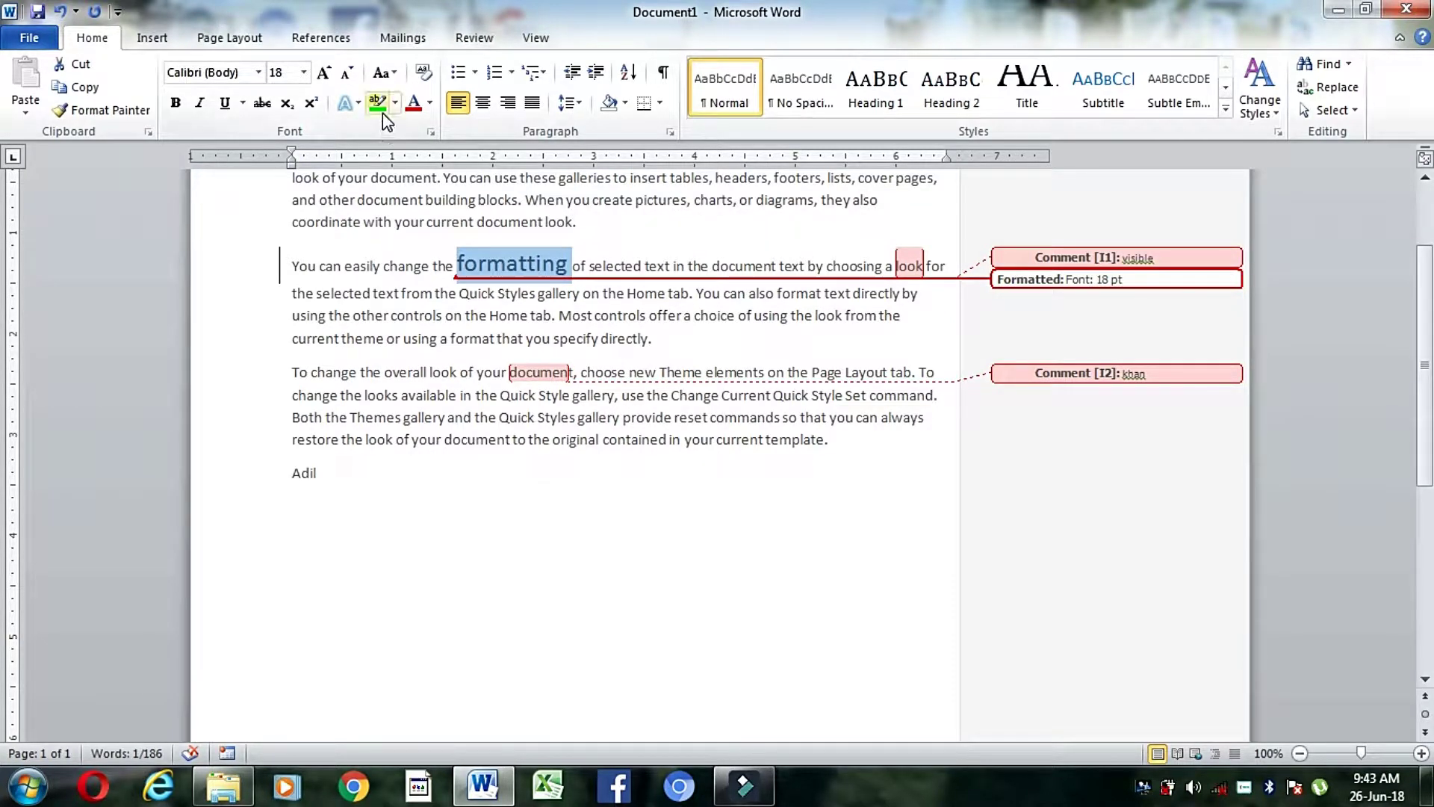
# - Highlight the word 'controls' in green
pyautogui.moveTo(446, 314); pyautogui.dragTo(390, 312)
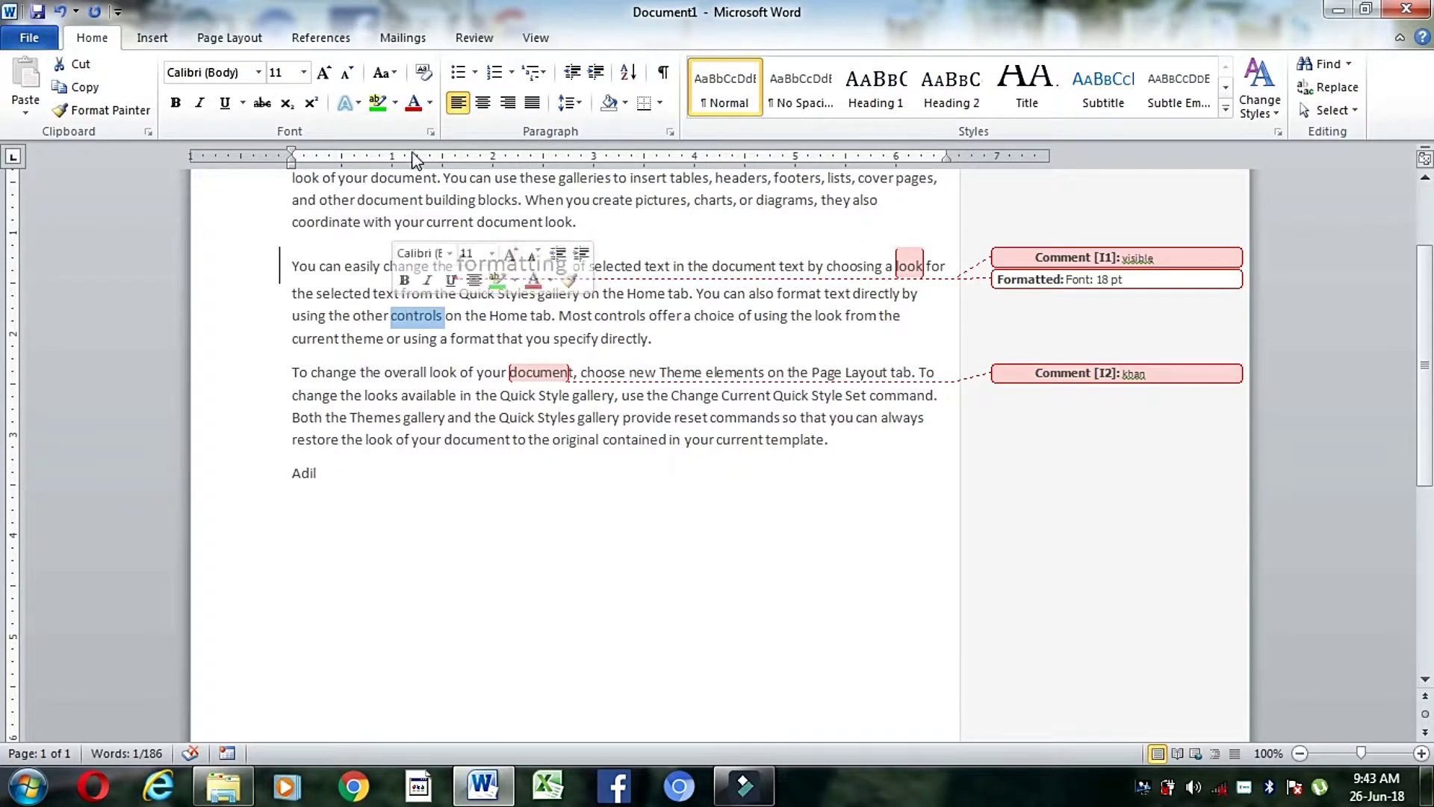
pyautogui.click(383, 112)
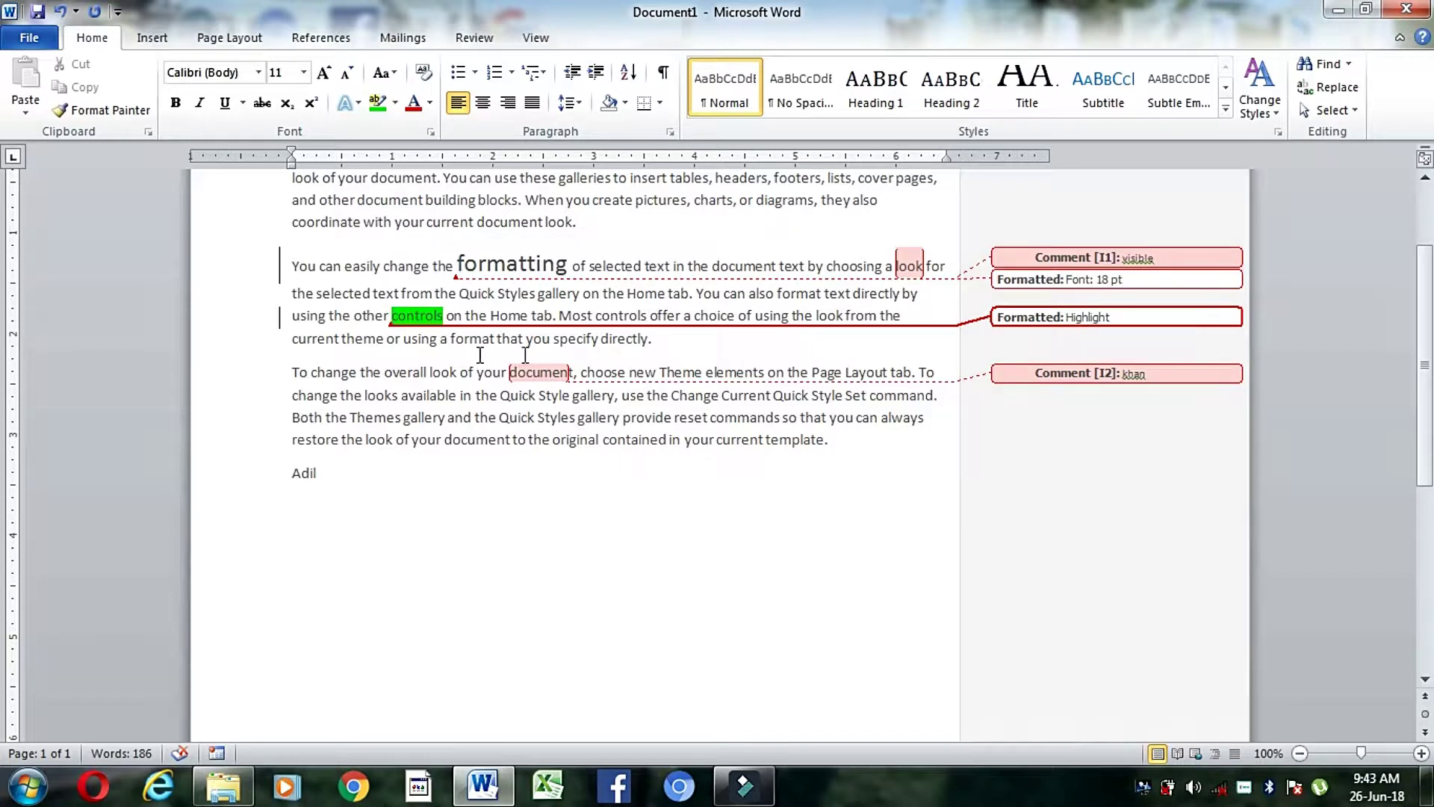
pyautogui.click(470, 294)
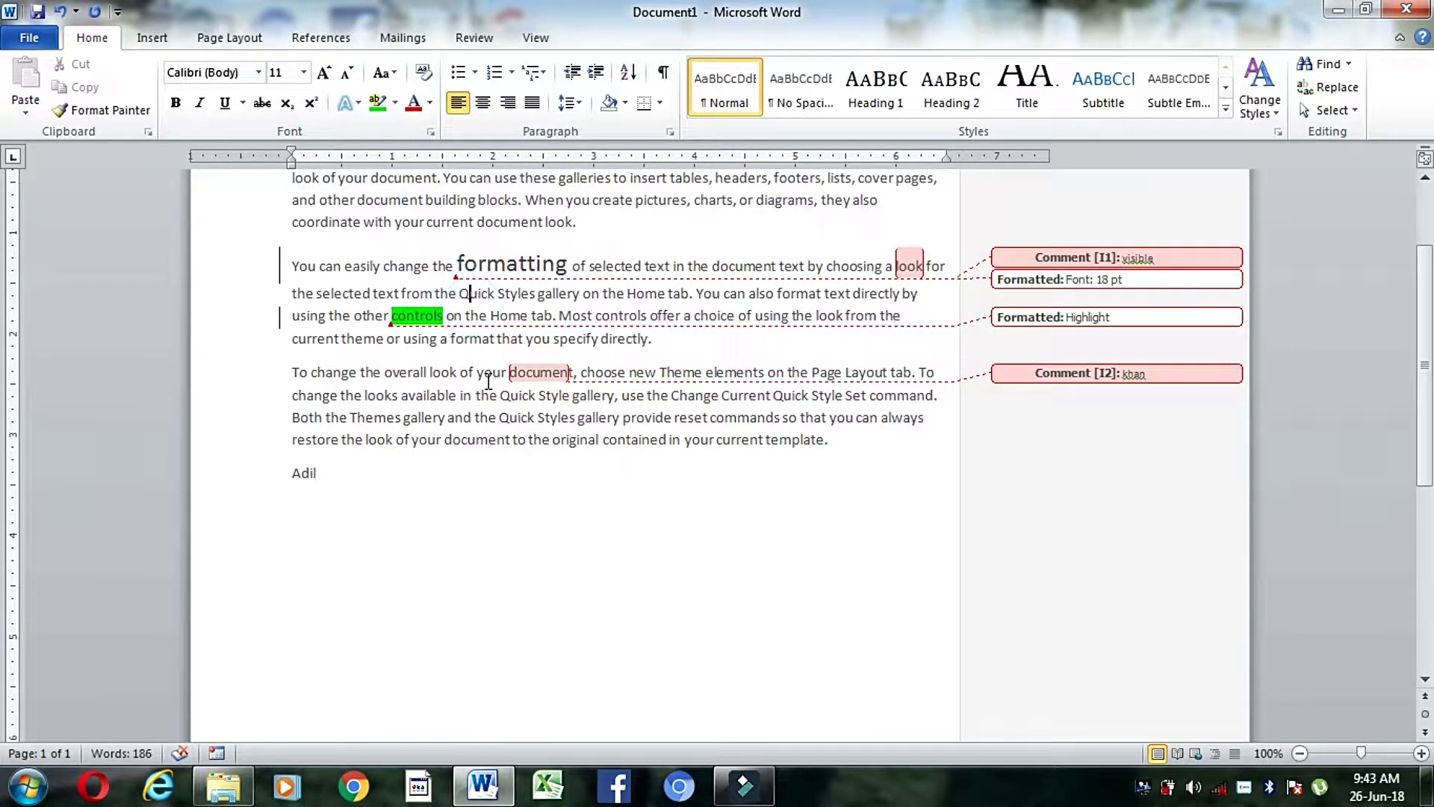
# - Set Display for Review to Final, hiding tracked markup and comments
pyautogui.click(474, 38)
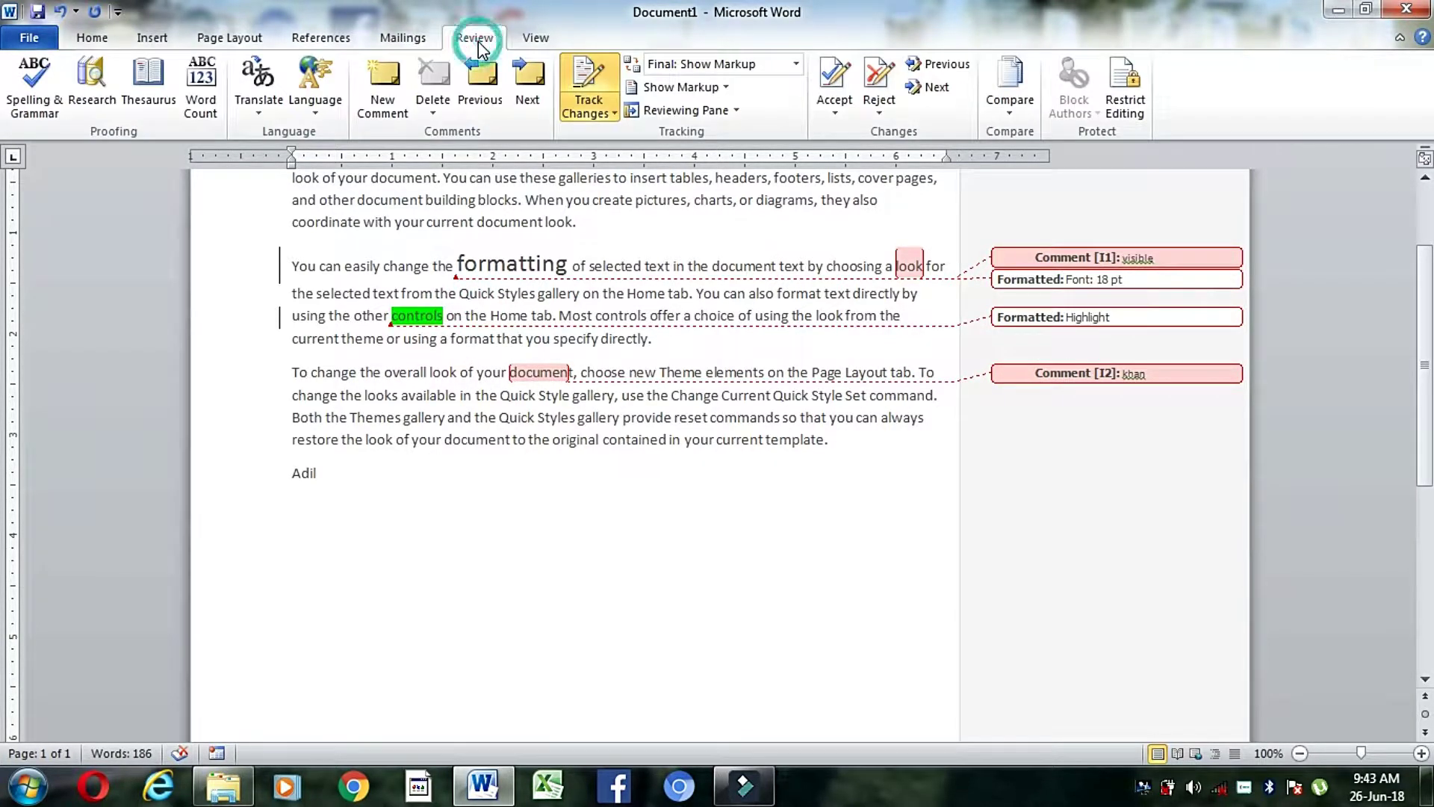
pyautogui.click(617, 105)
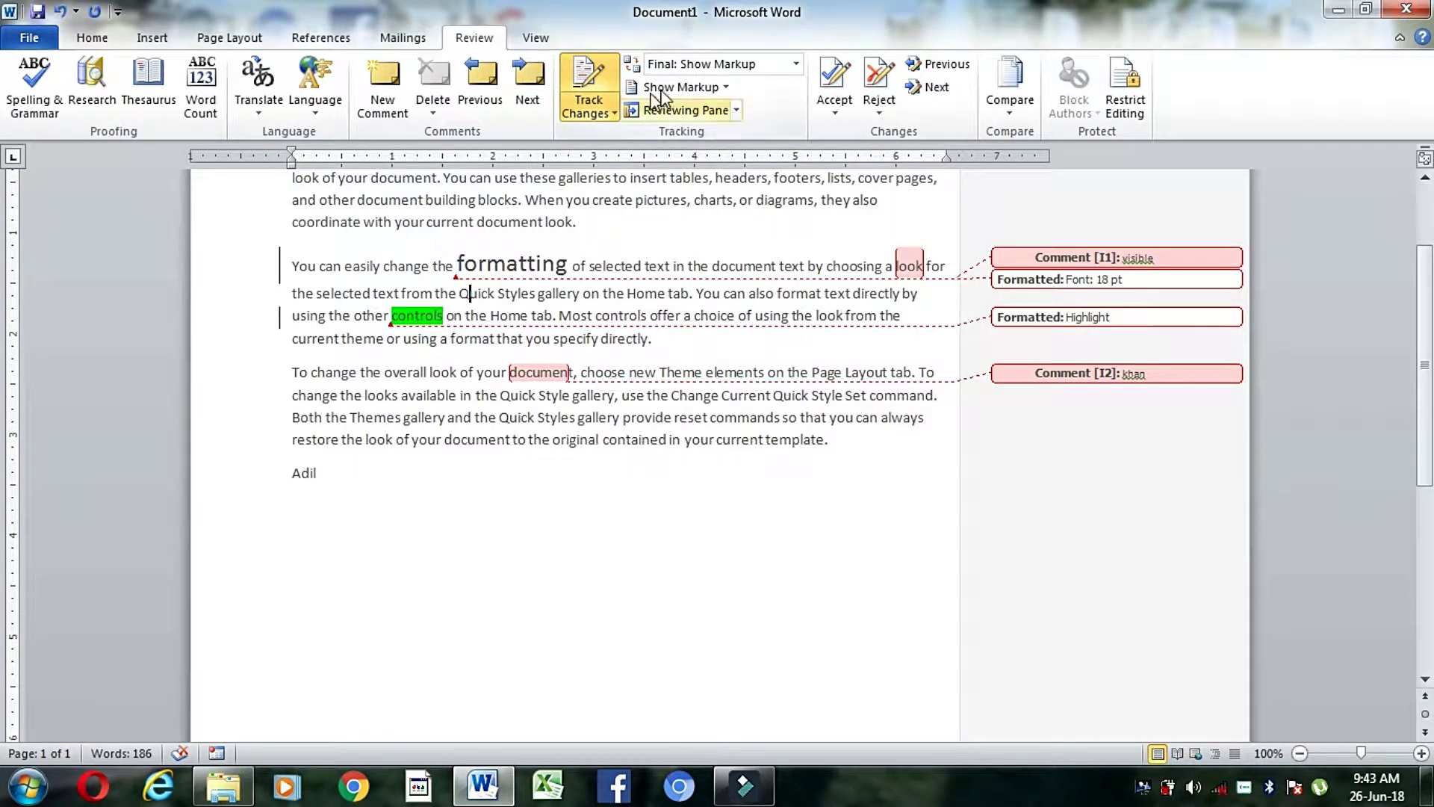
pyautogui.click(795, 65)
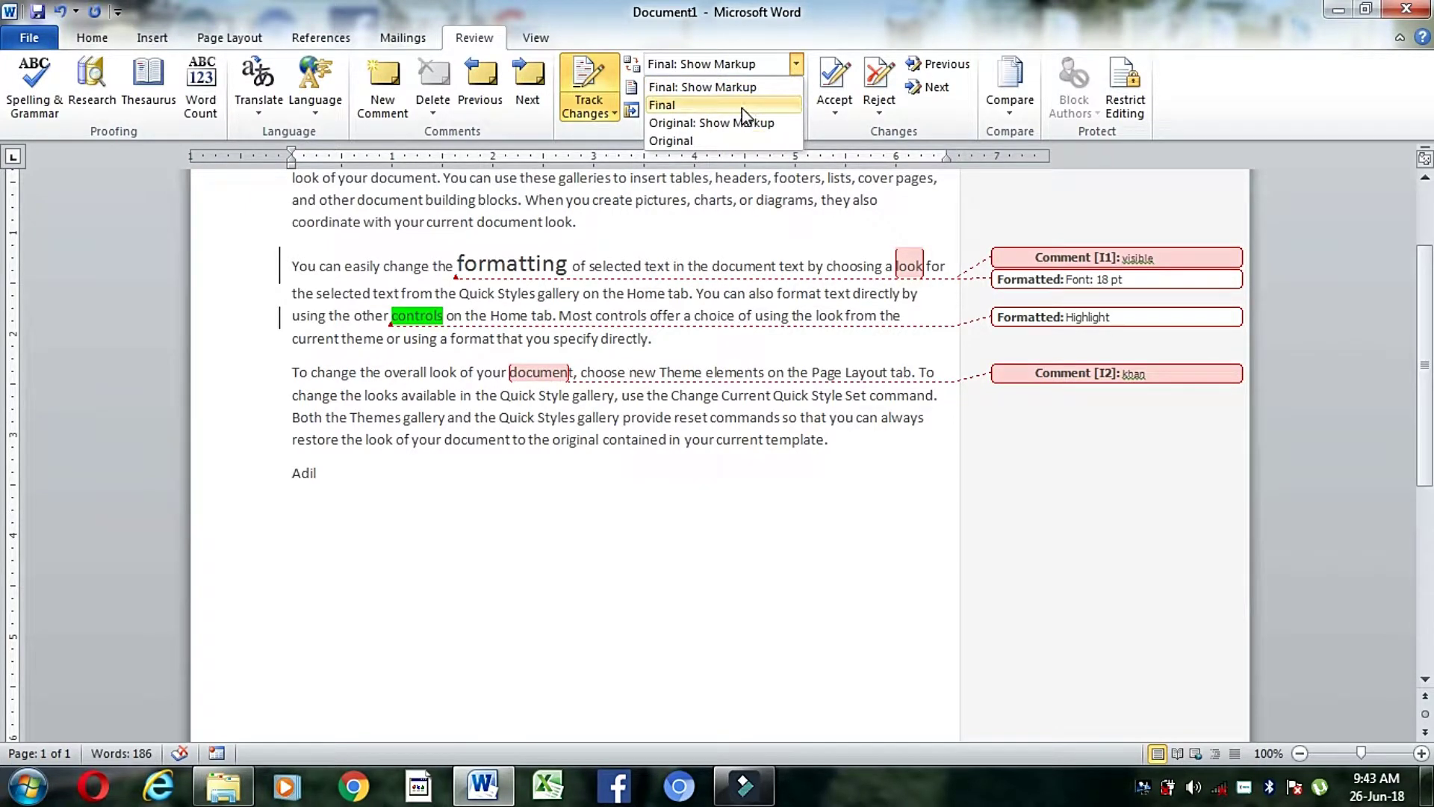
pyautogui.click(742, 87)
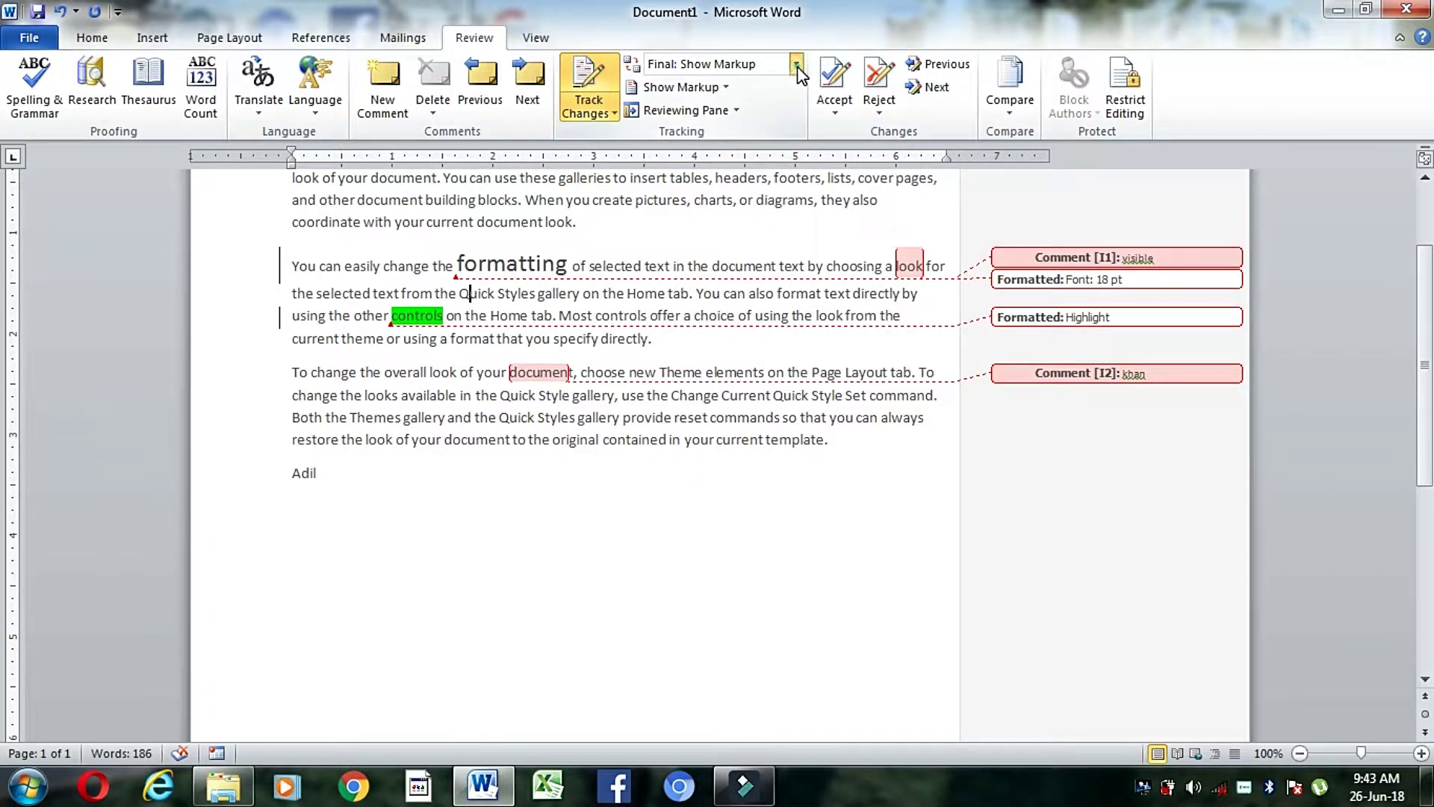
pyautogui.click(796, 68)
pyautogui.click(783, 105)
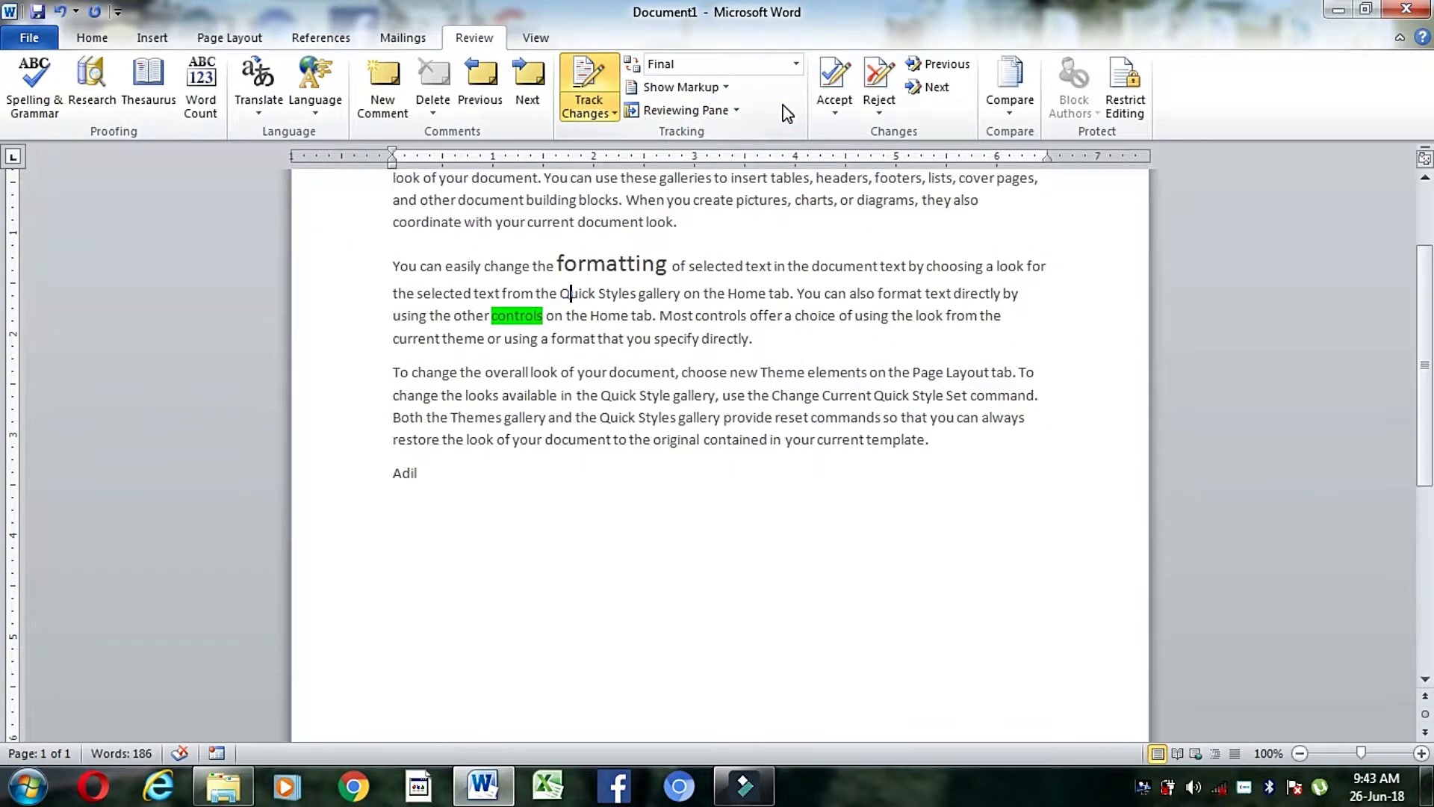
pyautogui.scroll(-2, 767, 386)
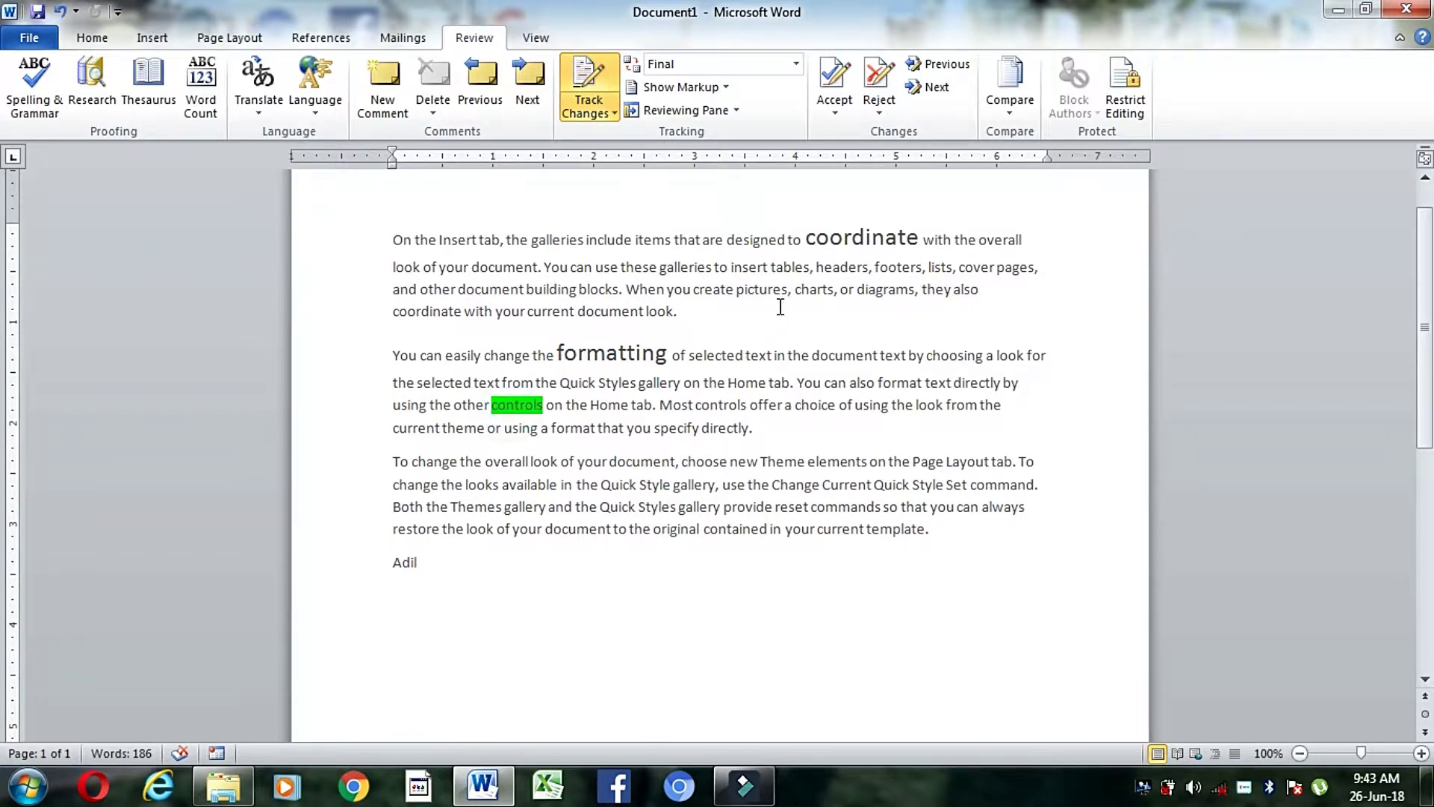
# - Show Original: Show Markup and inspect the tracked changes on 'controls' and 'formatting'
pyautogui.click(723, 65)
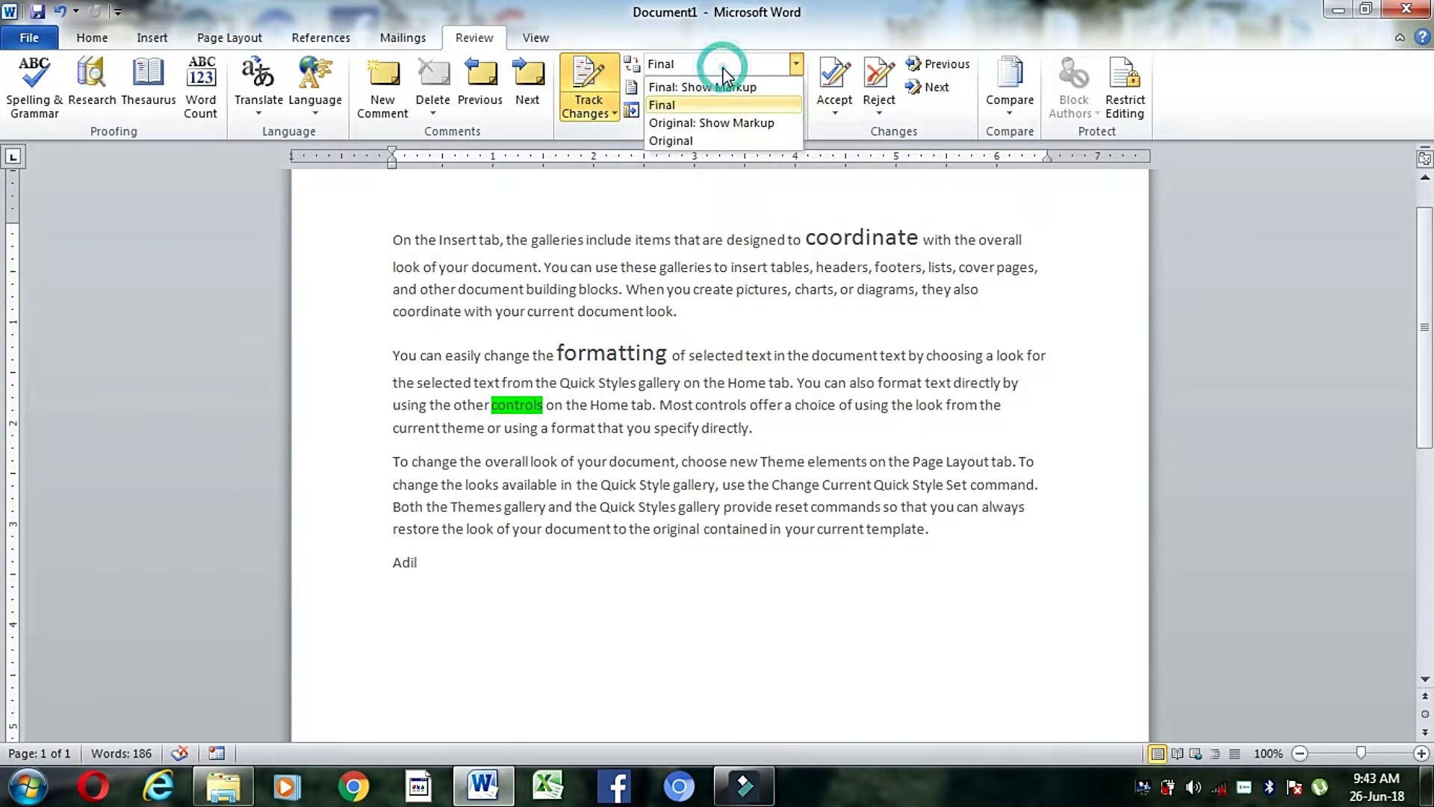
pyautogui.click(744, 124)
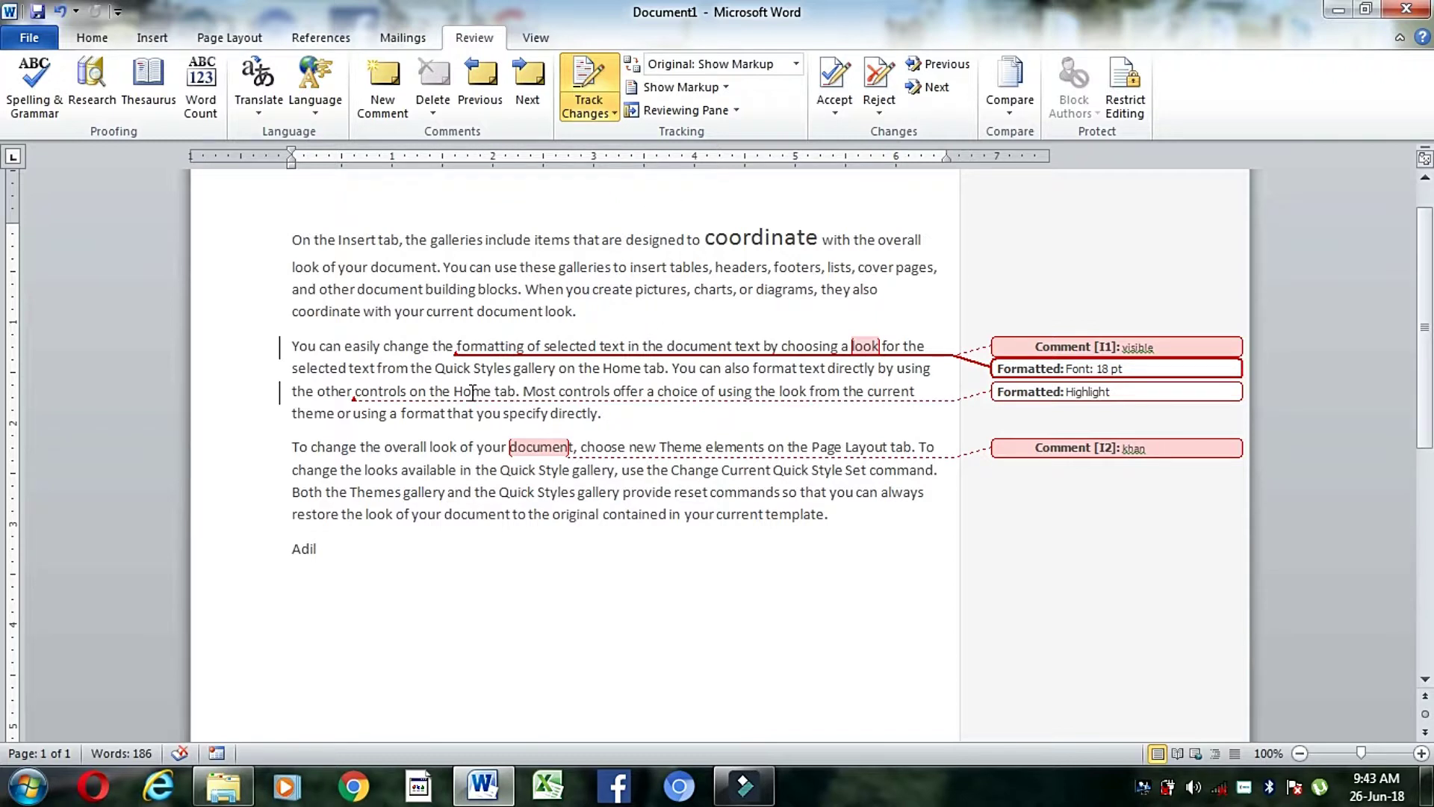
pyautogui.click(497, 344)
pyautogui.click(367, 387)
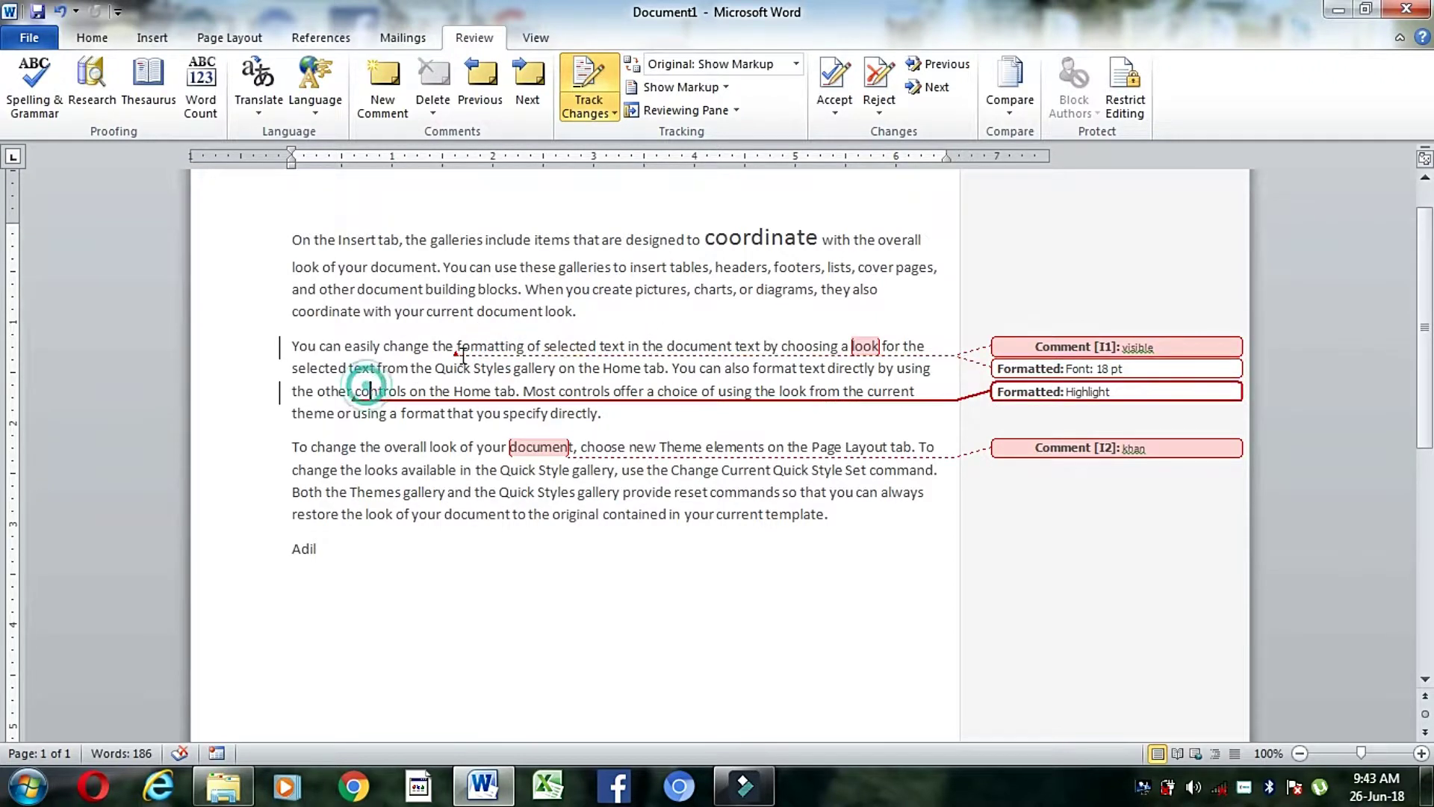
pyautogui.click(486, 343)
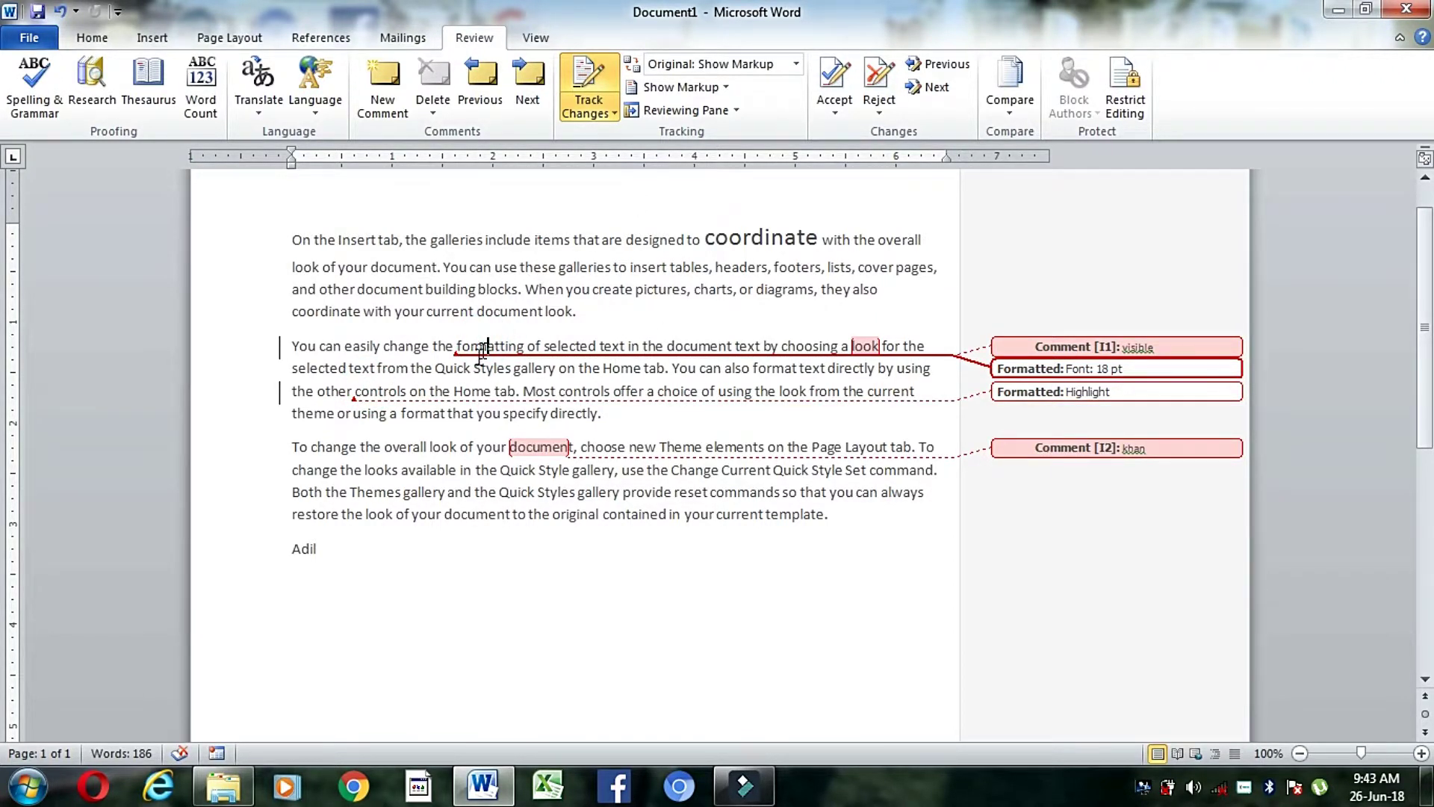
pyautogui.click(492, 338)
# - View Original without markup, then return to Final: Show Markup
pyautogui.click(735, 63)
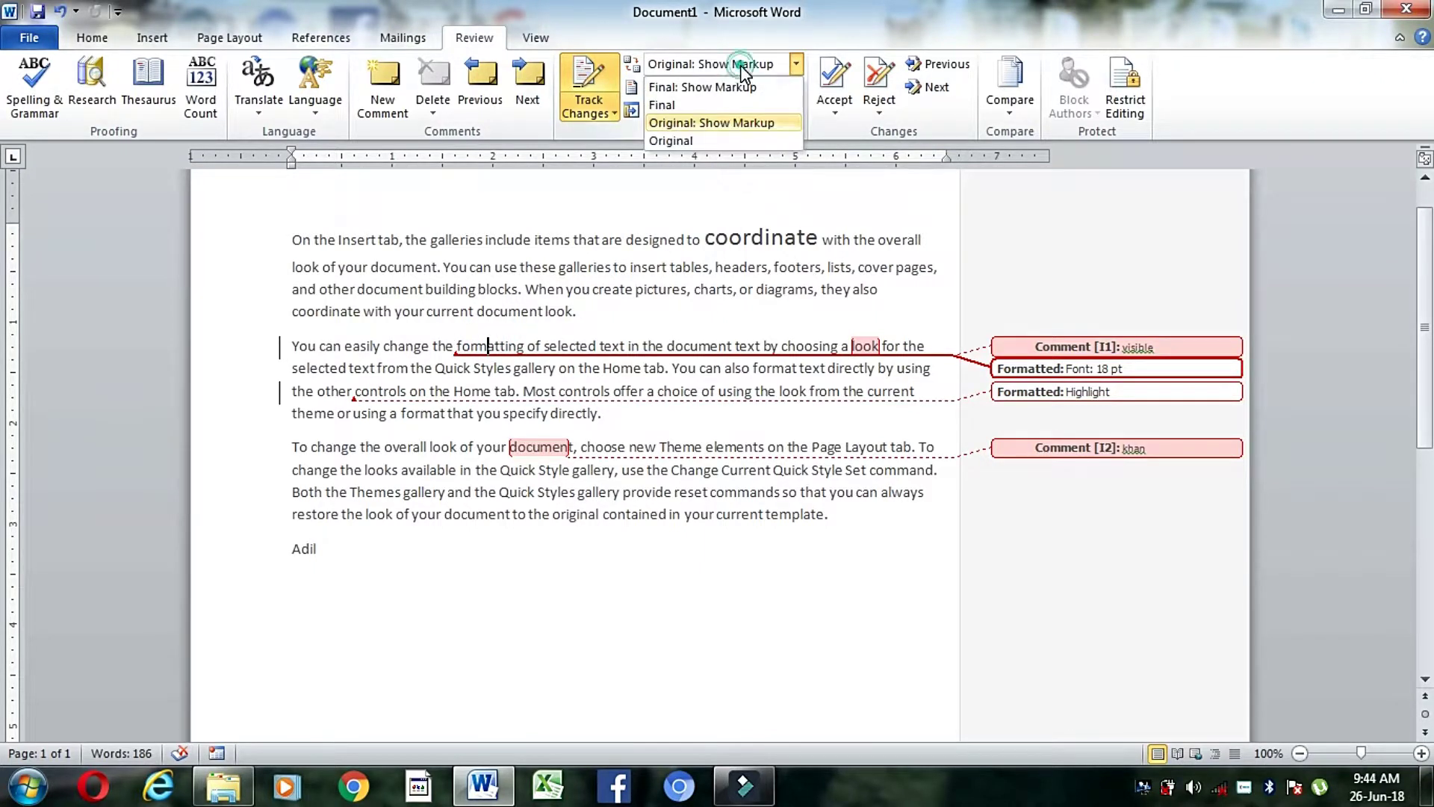
pyautogui.click(717, 141)
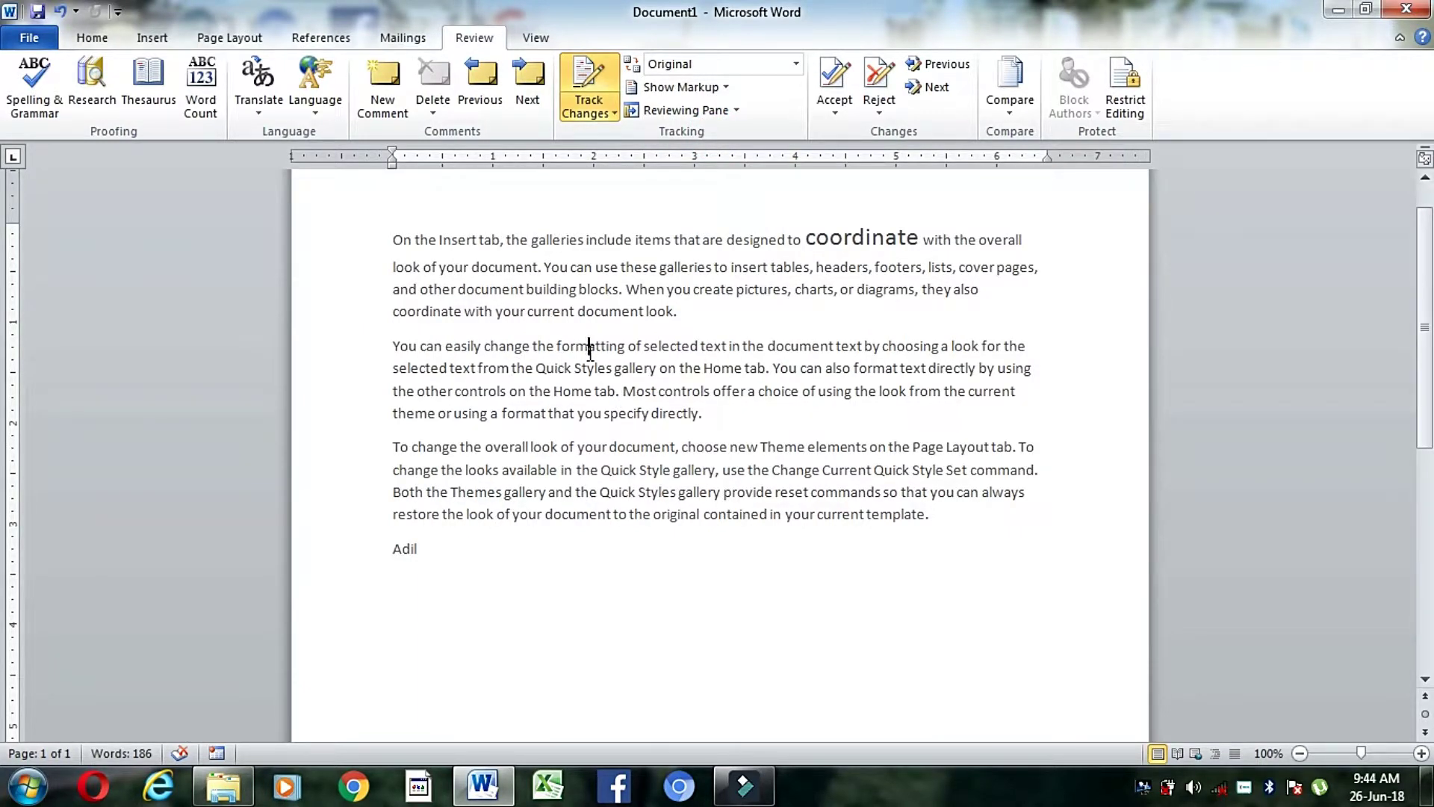
pyautogui.click(737, 65)
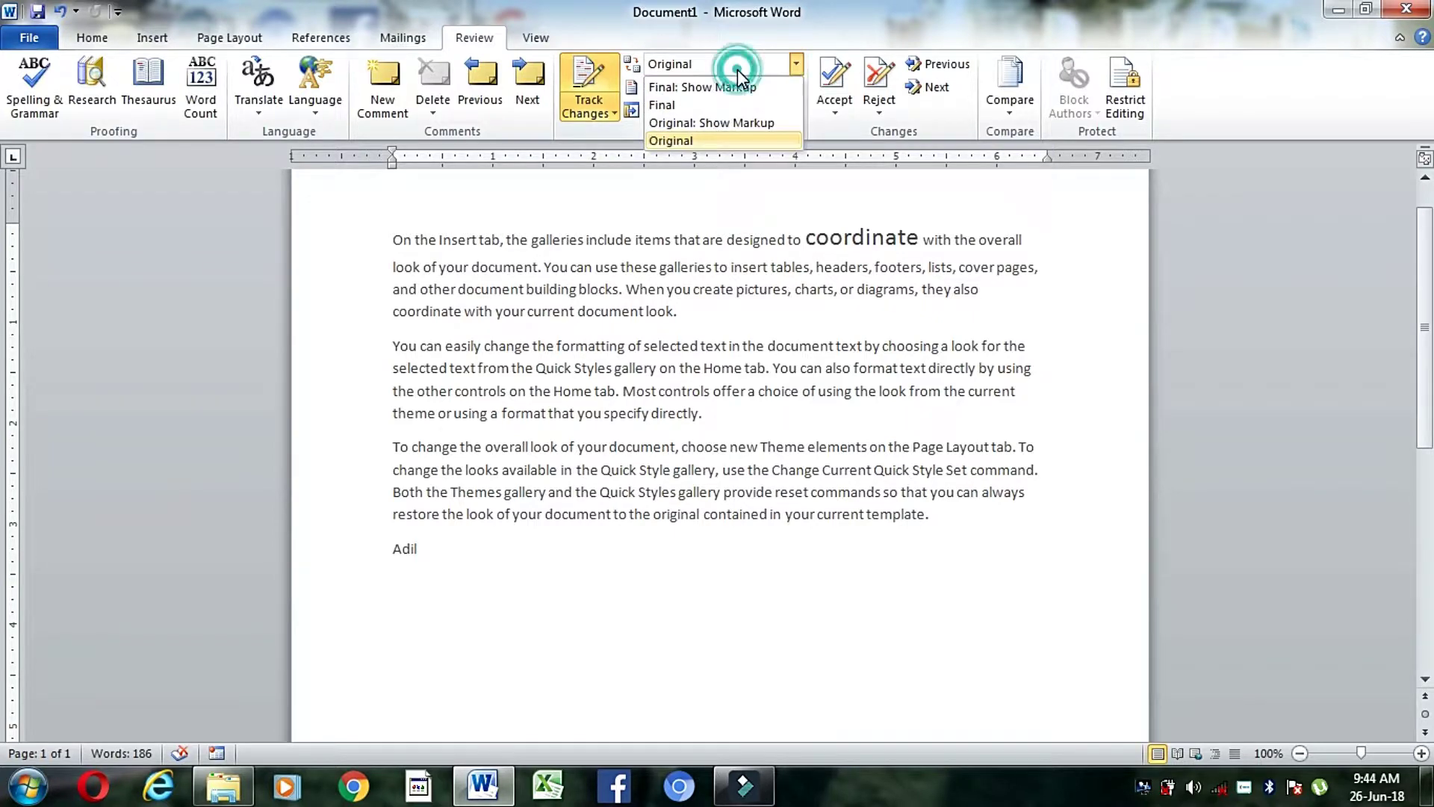
pyautogui.click(742, 88)
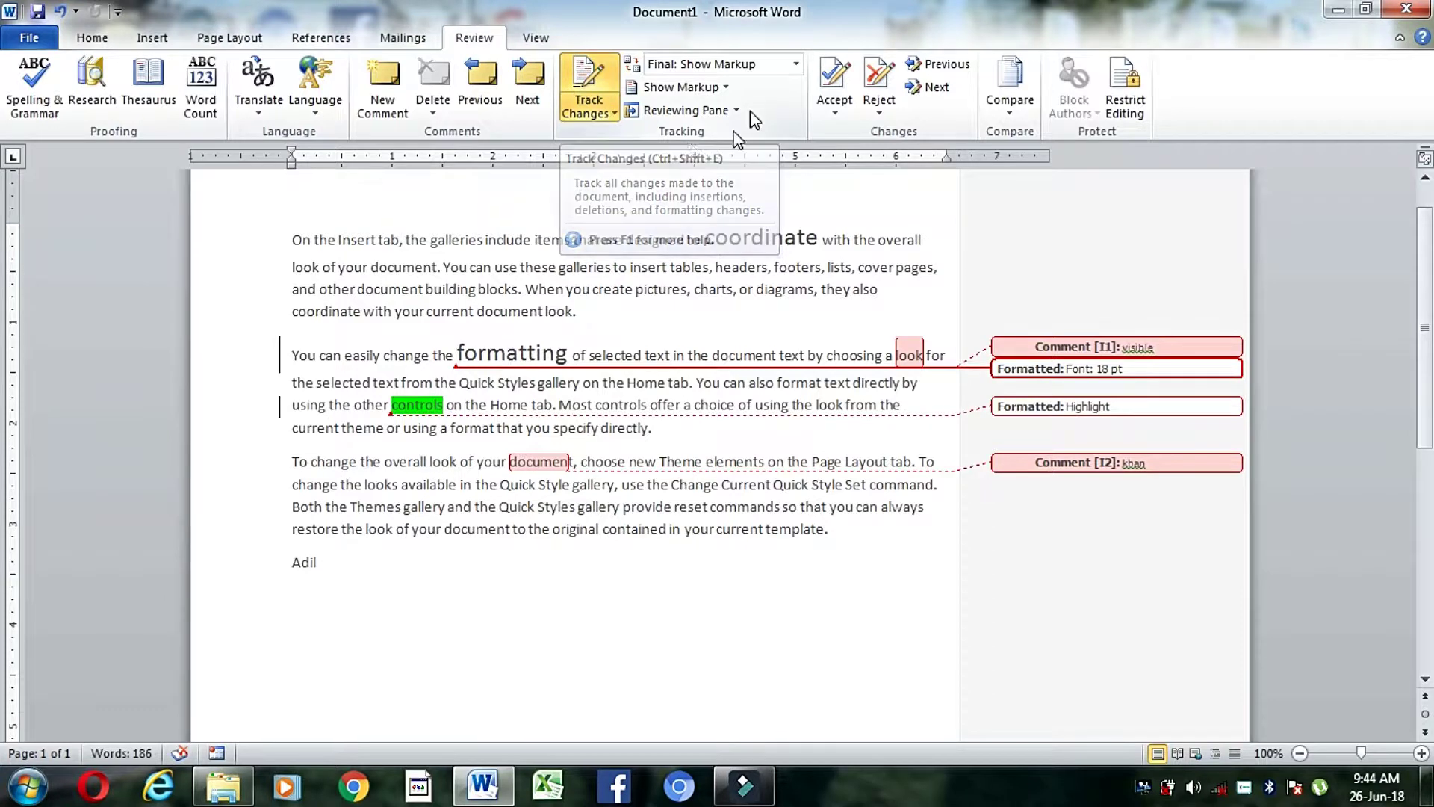
# - Hide formatting changes from the markup, then select and deselect the word 'formatting'
pyautogui.click(715, 87)
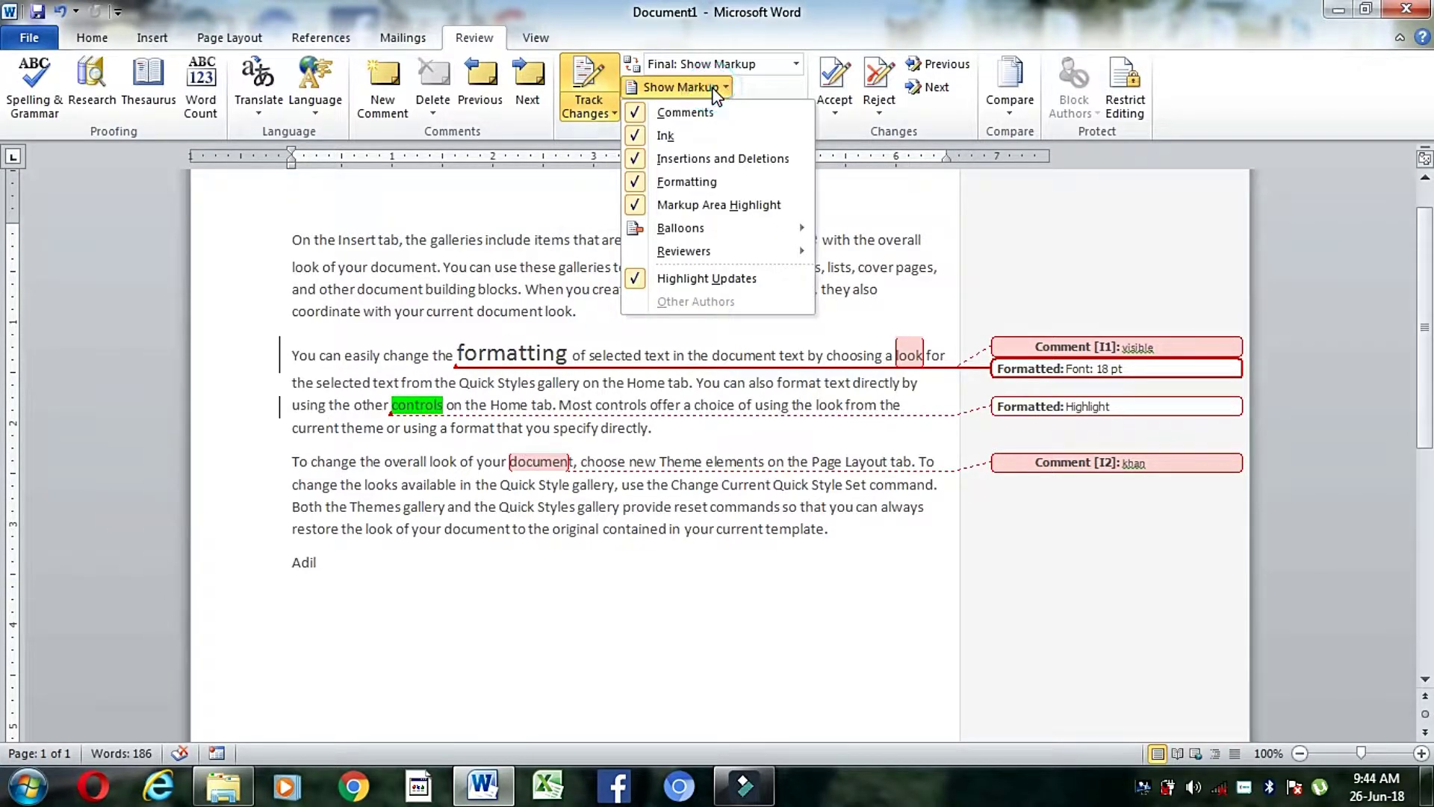
pyautogui.click(702, 182)
pyautogui.click(507, 353)
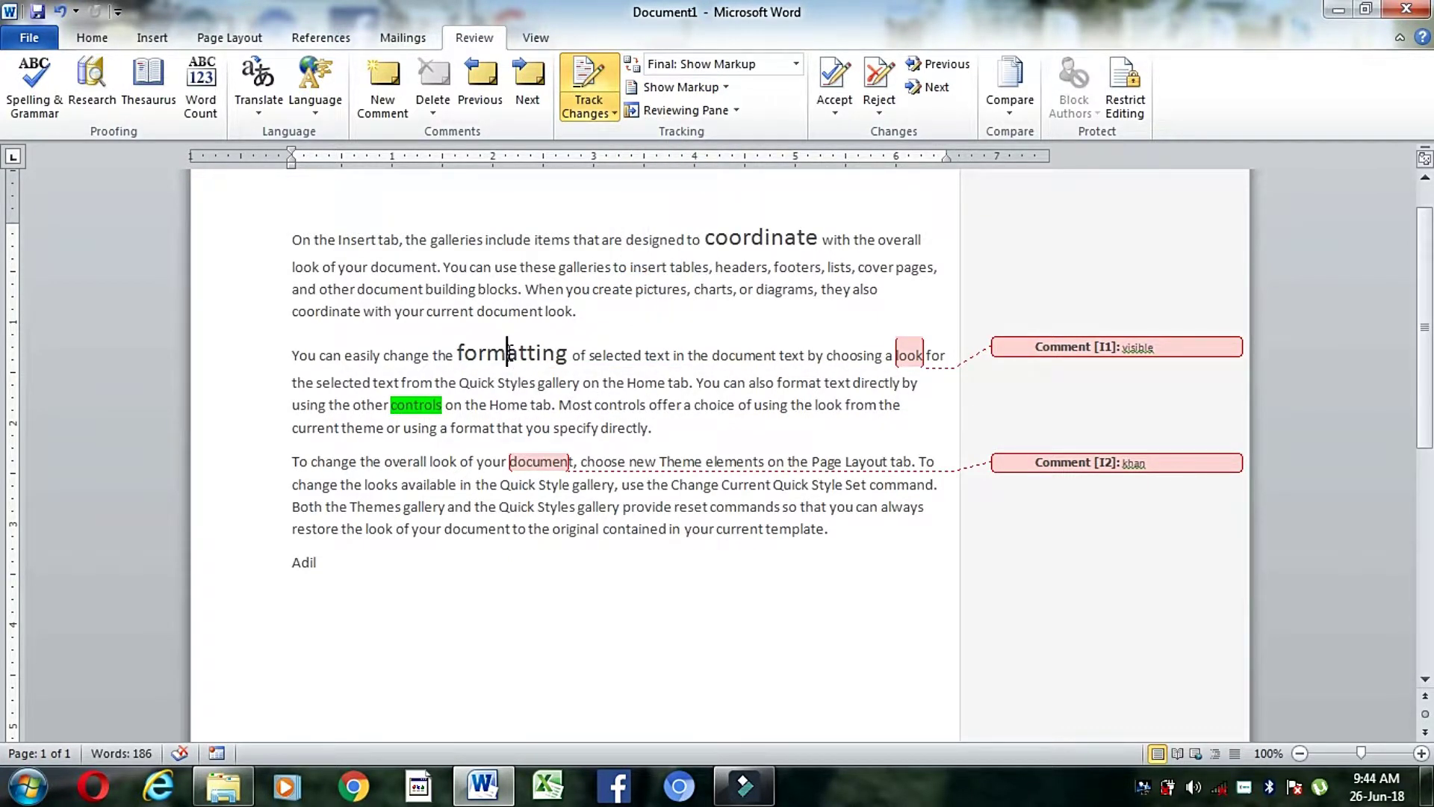
pyautogui.moveTo(570, 352); pyautogui.dragTo(463, 353)
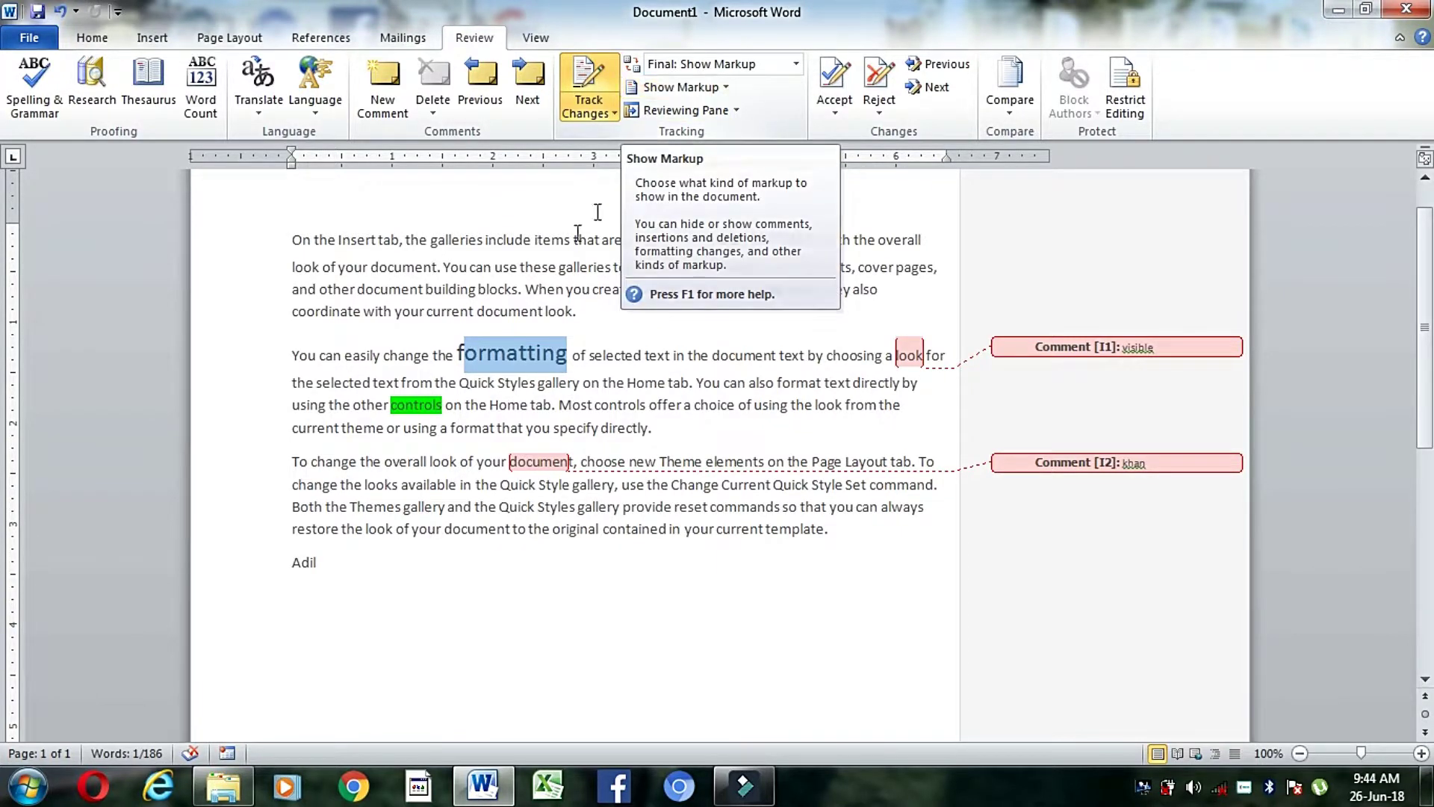
pyautogui.click(553, 353)
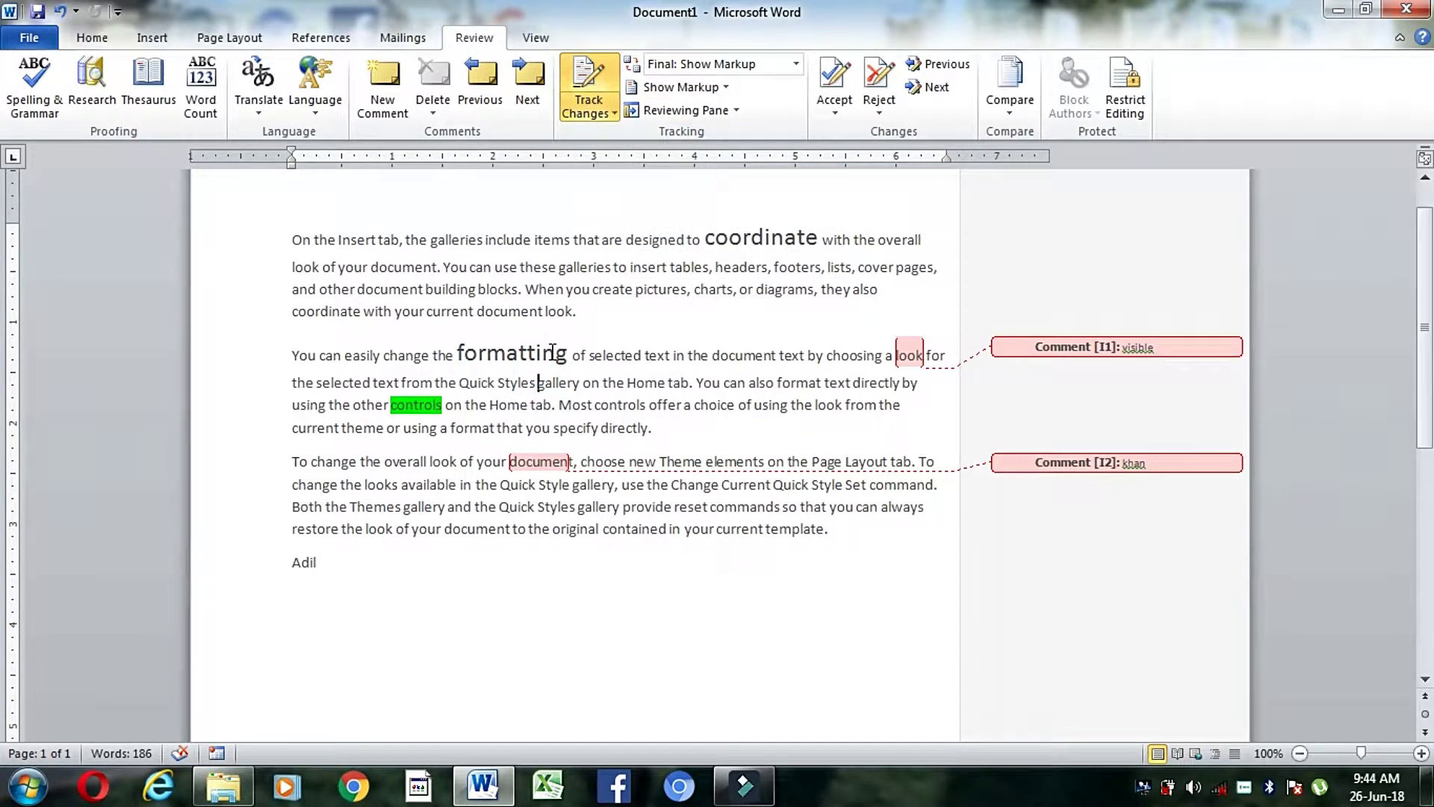
# - Show formatting markup again and turn Markup Area Highlight back on to shade the balloon margin
pyautogui.click(681, 86)
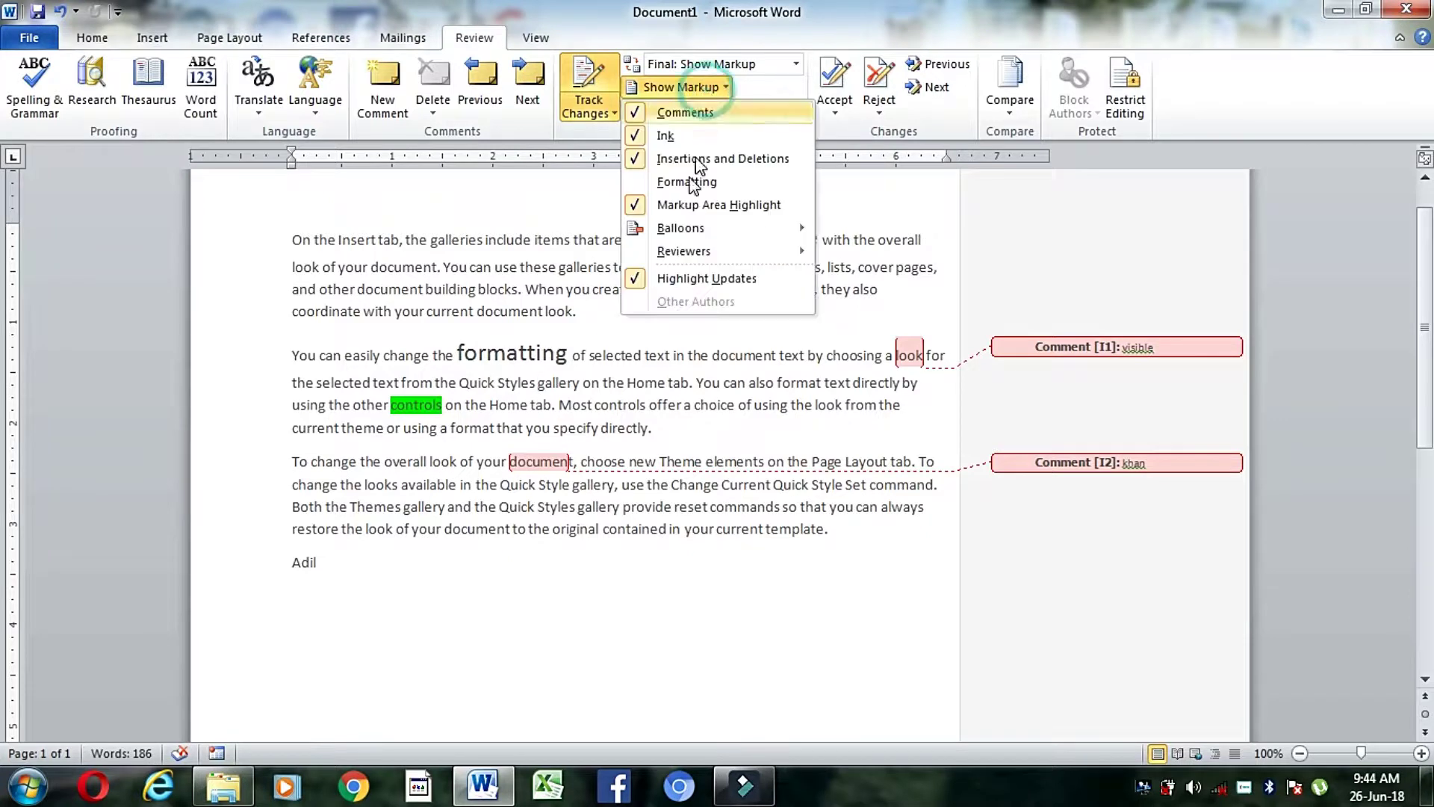
pyautogui.click(690, 205)
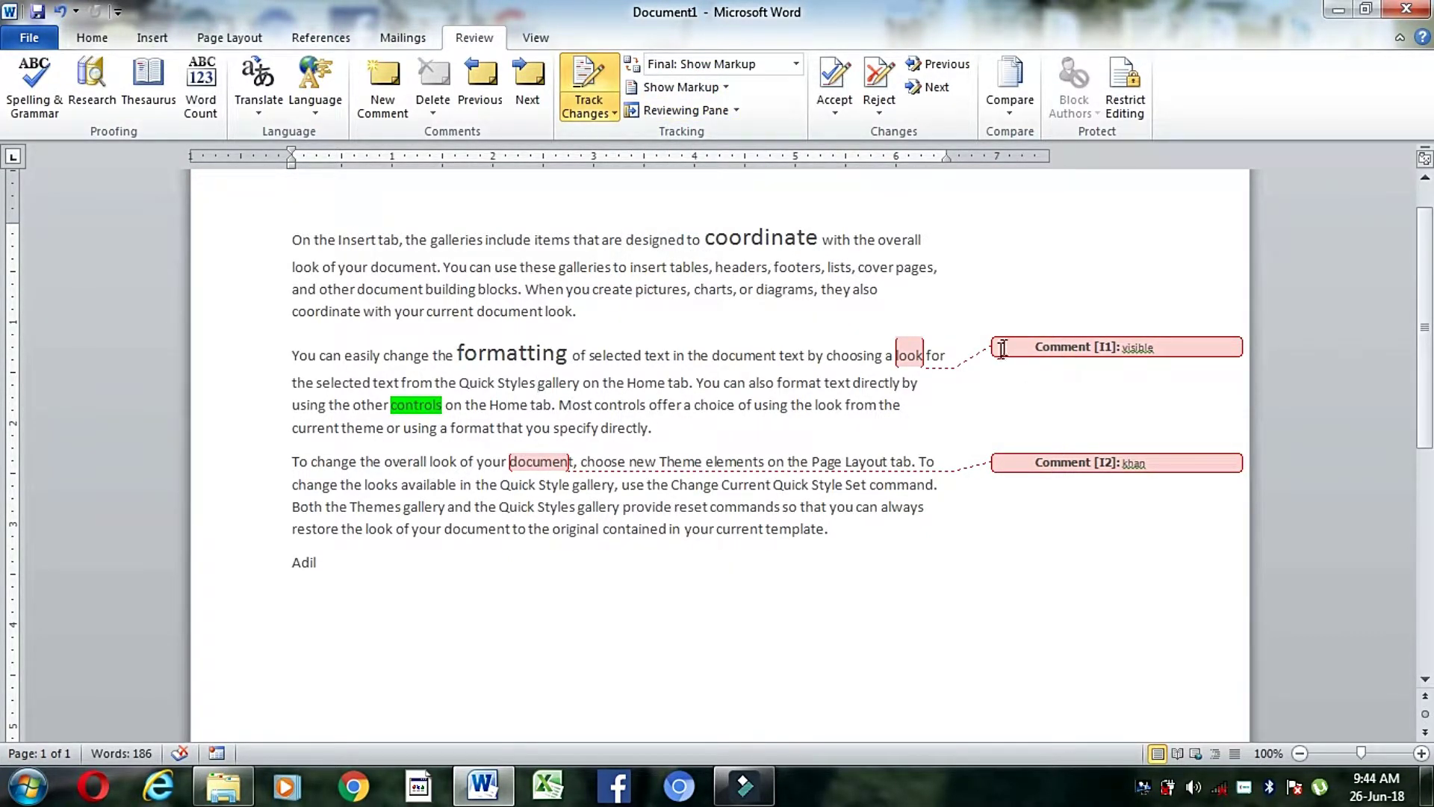
pyautogui.click(684, 87)
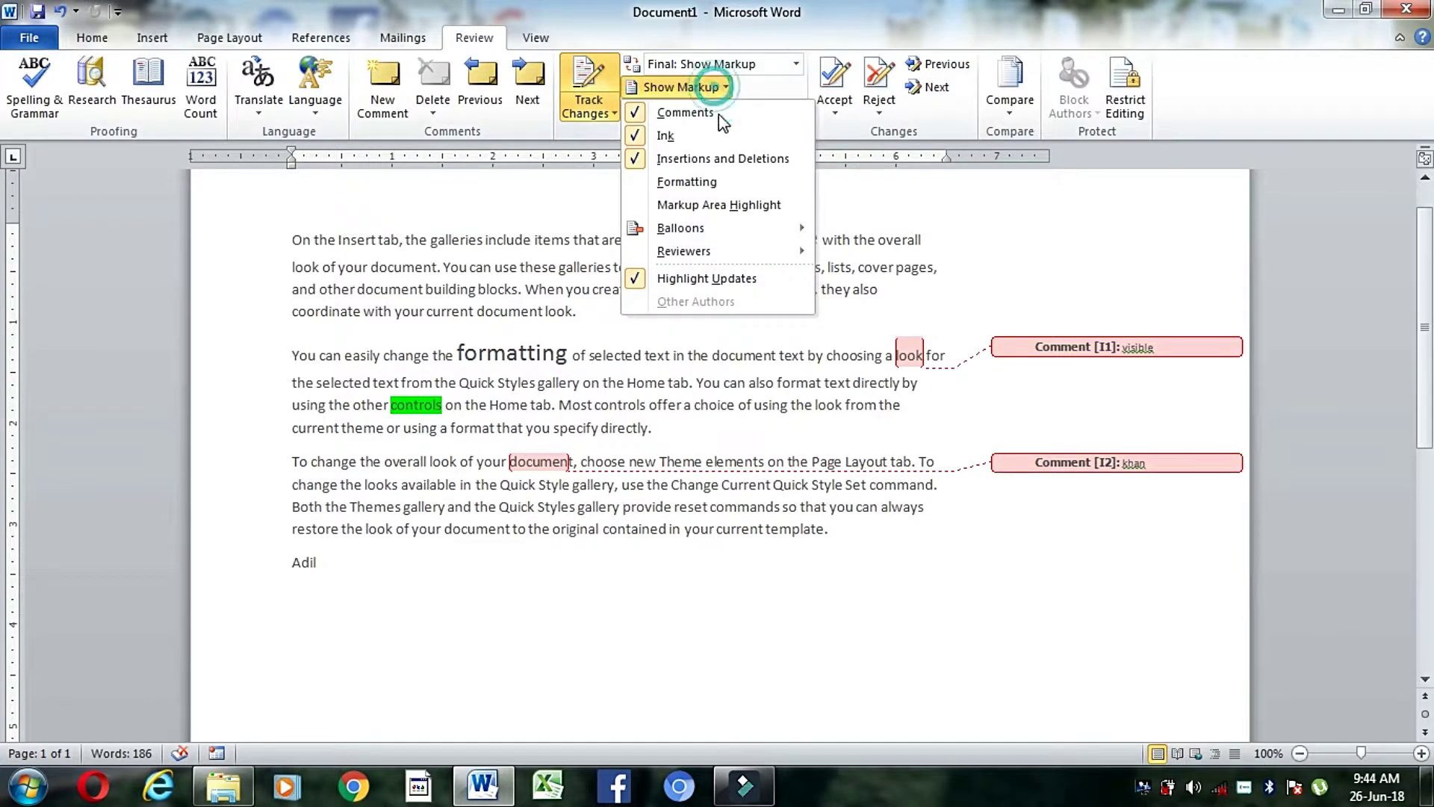
pyautogui.click(706, 182)
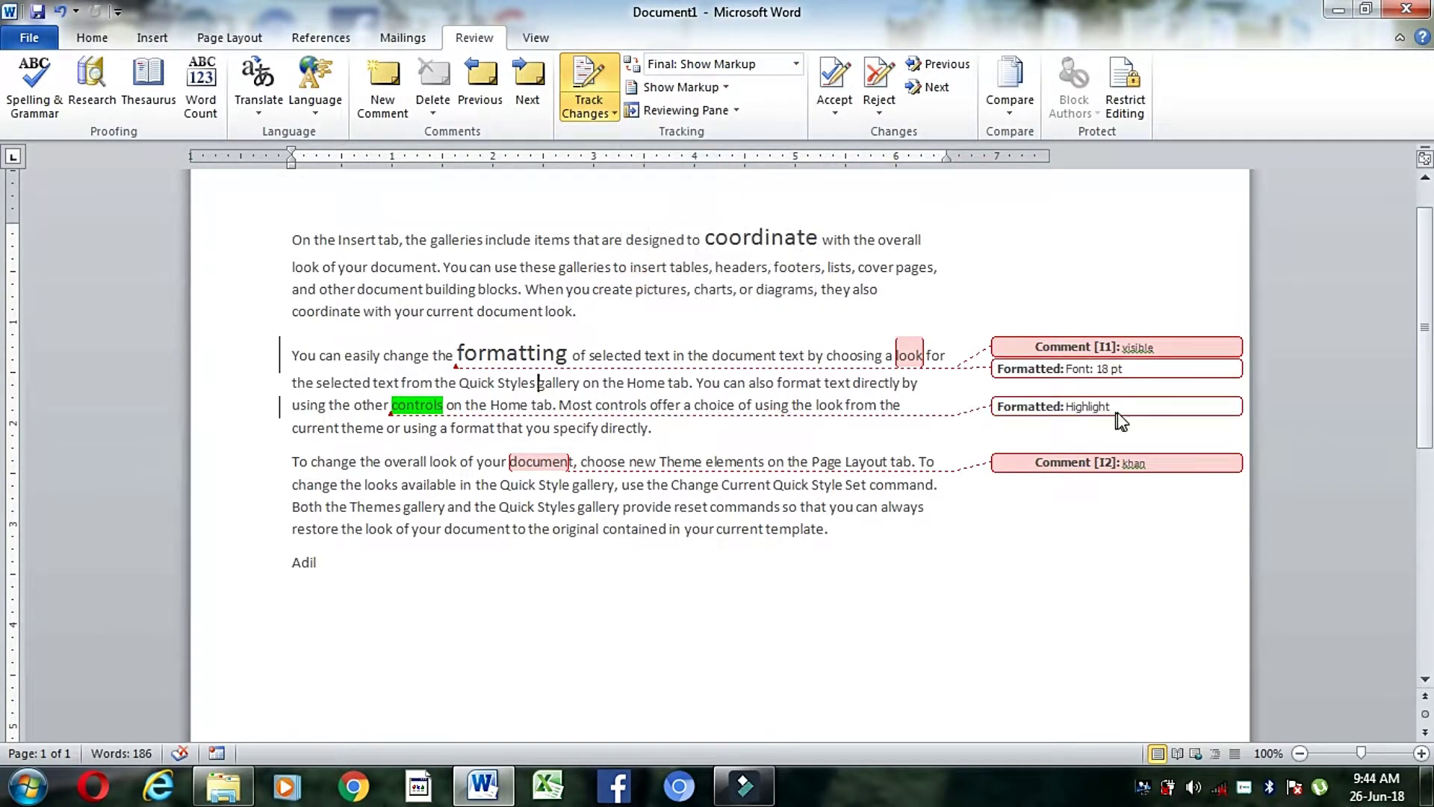
pyautogui.click(681, 87)
pyautogui.click(694, 204)
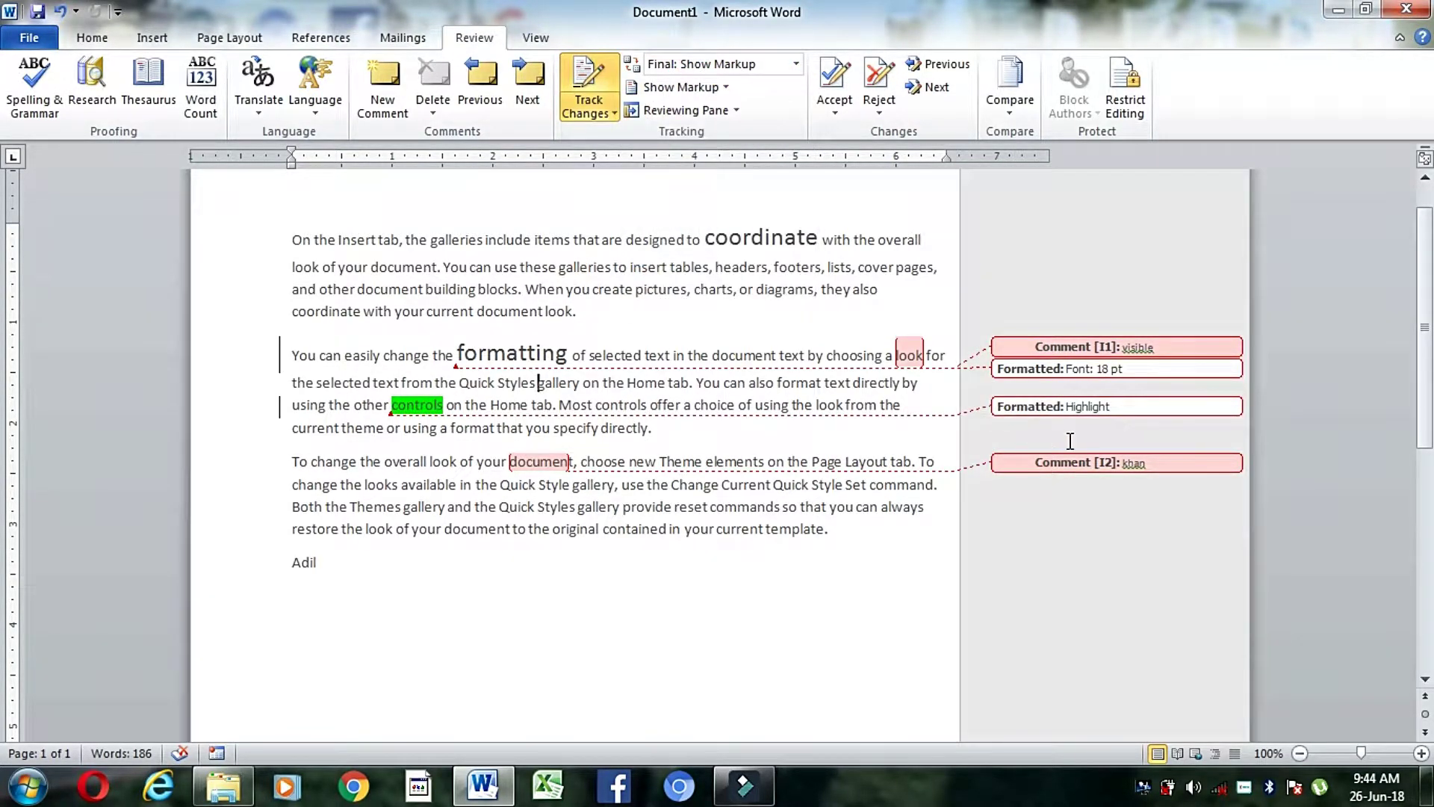
pyautogui.click(627, 282)
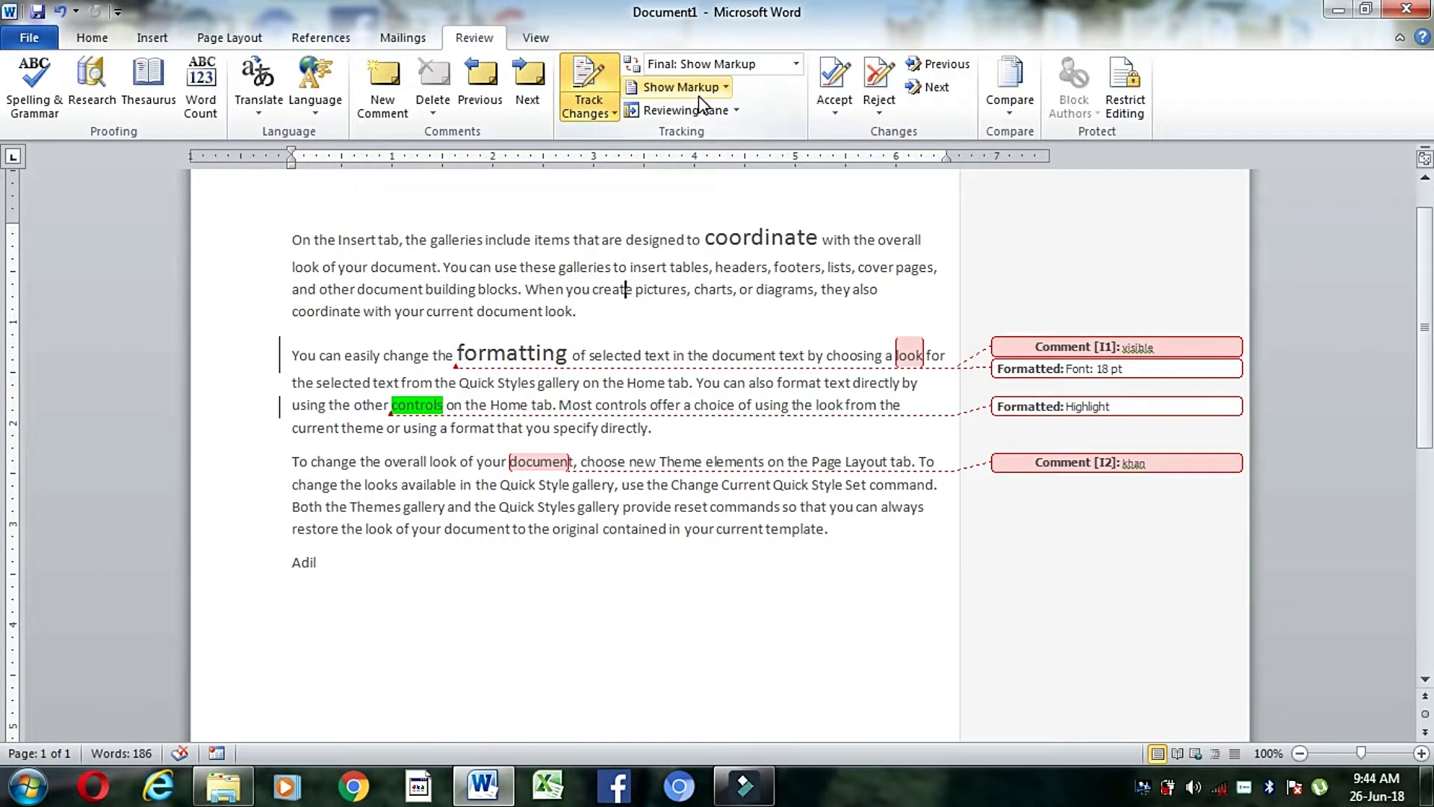
pyautogui.click(735, 112)
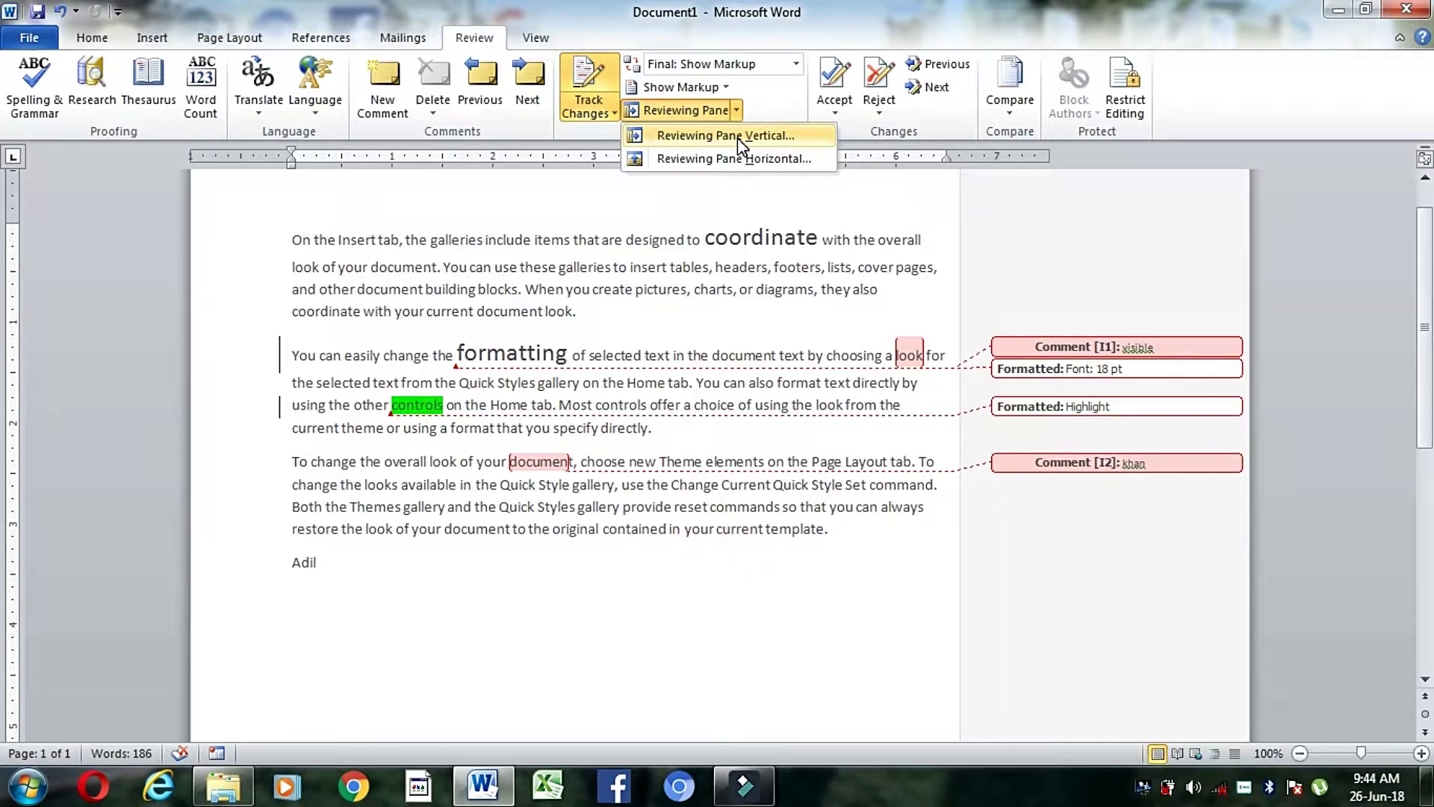
pyautogui.click(737, 136)
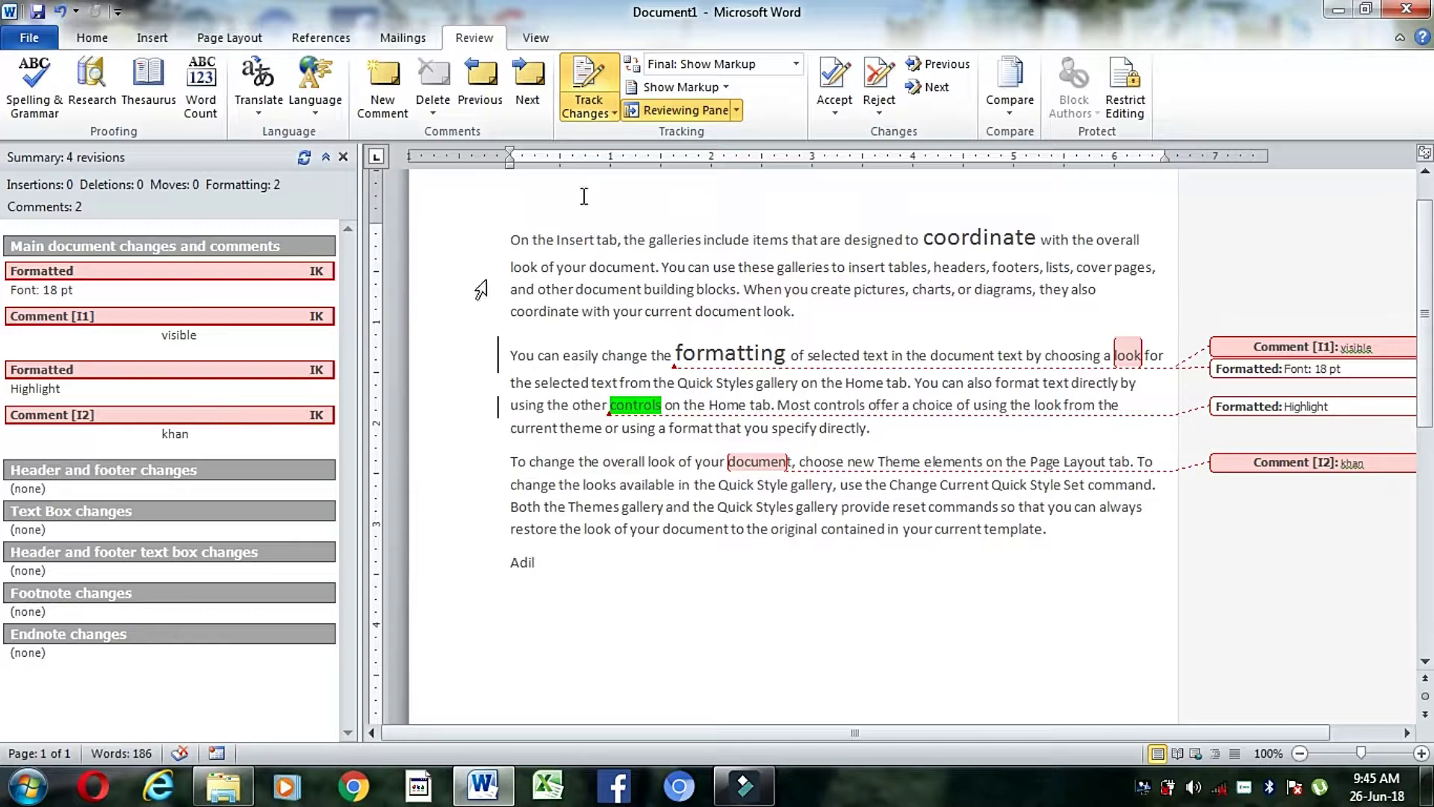
pyautogui.click(737, 111)
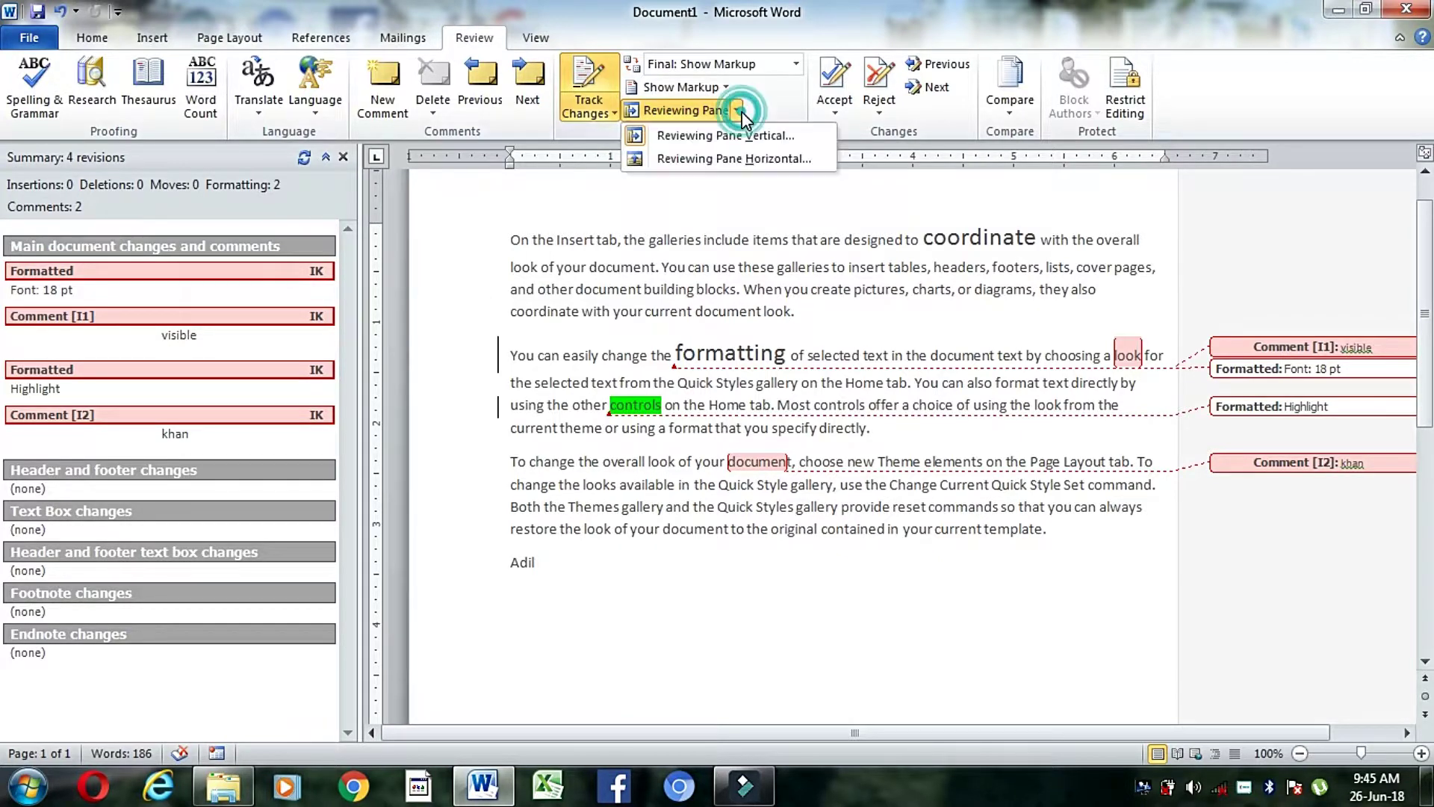
pyautogui.click(734, 158)
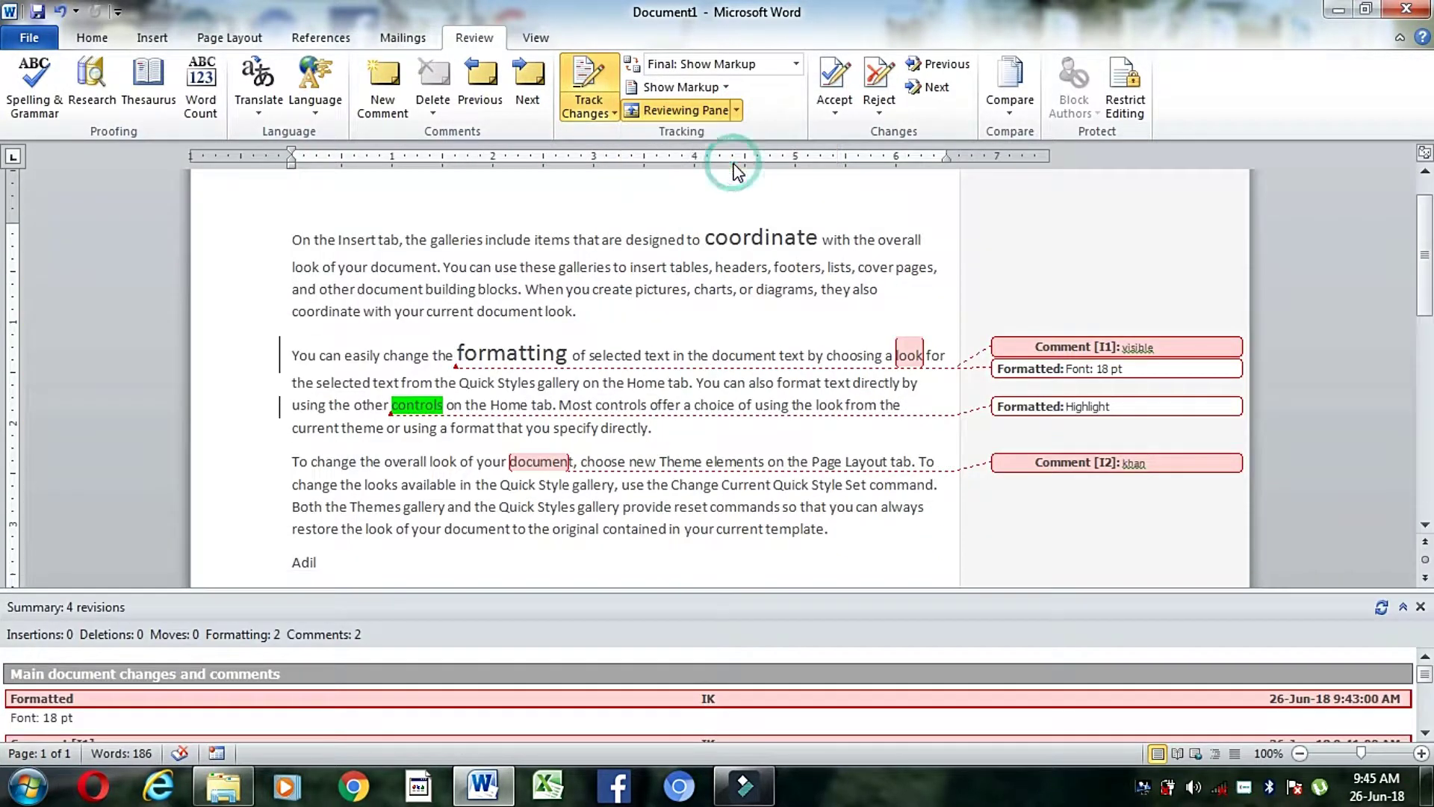
pyautogui.scroll(-2, 780, 728)
pyautogui.scroll(-3, 781, 728)
pyautogui.scroll(2, 780, 729)
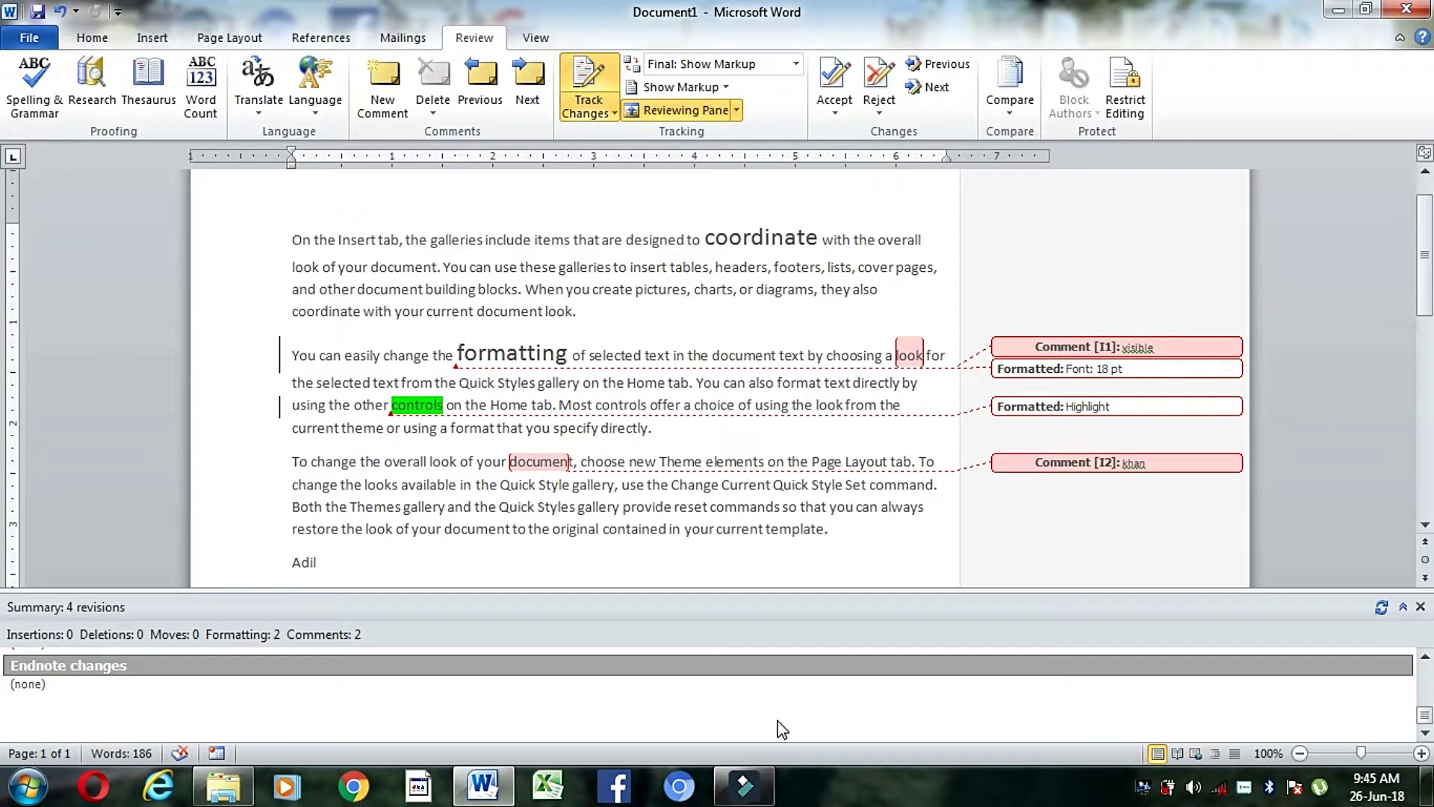
pyautogui.scroll(3, 781, 728)
pyautogui.scroll(2, 781, 728)
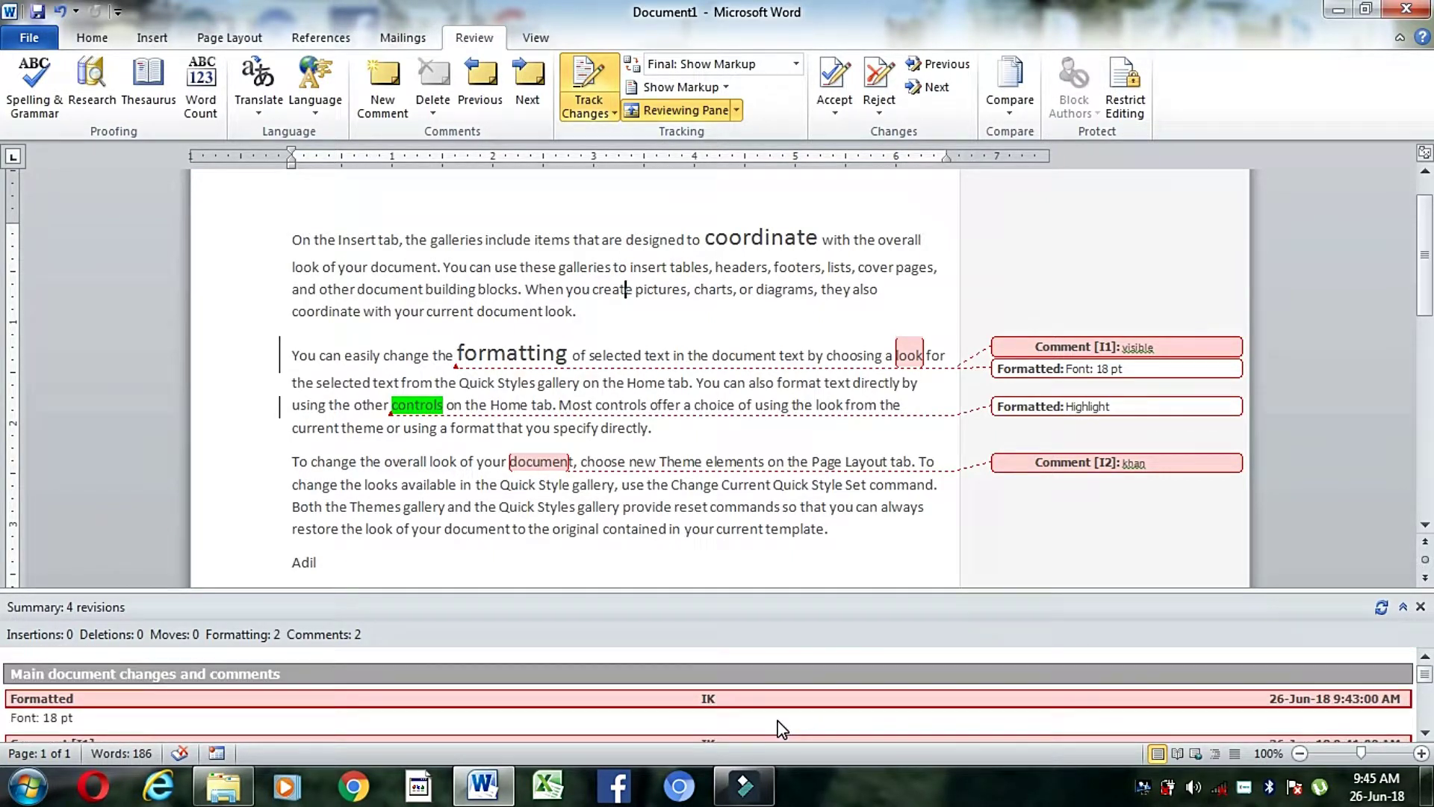
pyautogui.click(715, 113)
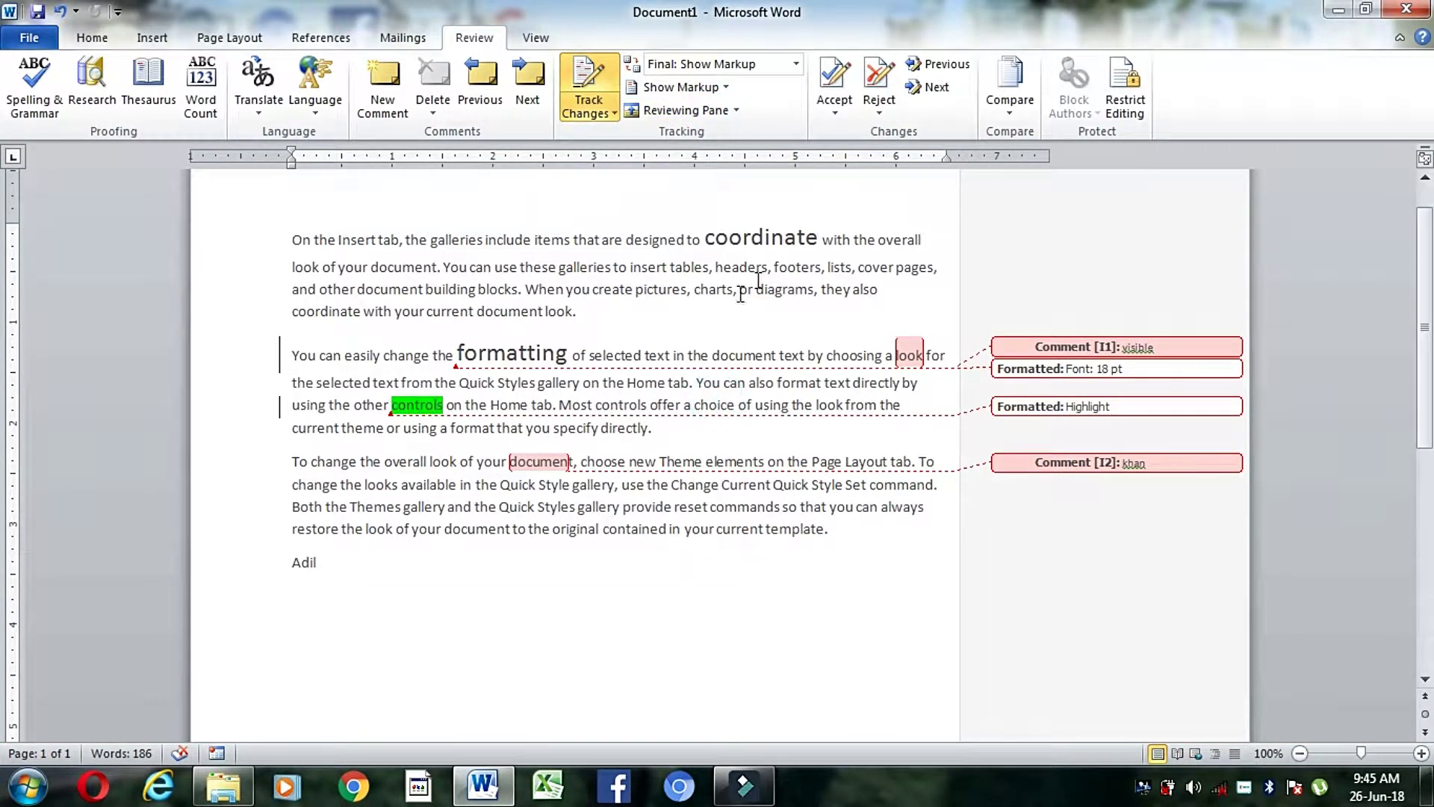
pyautogui.click(549, 311)
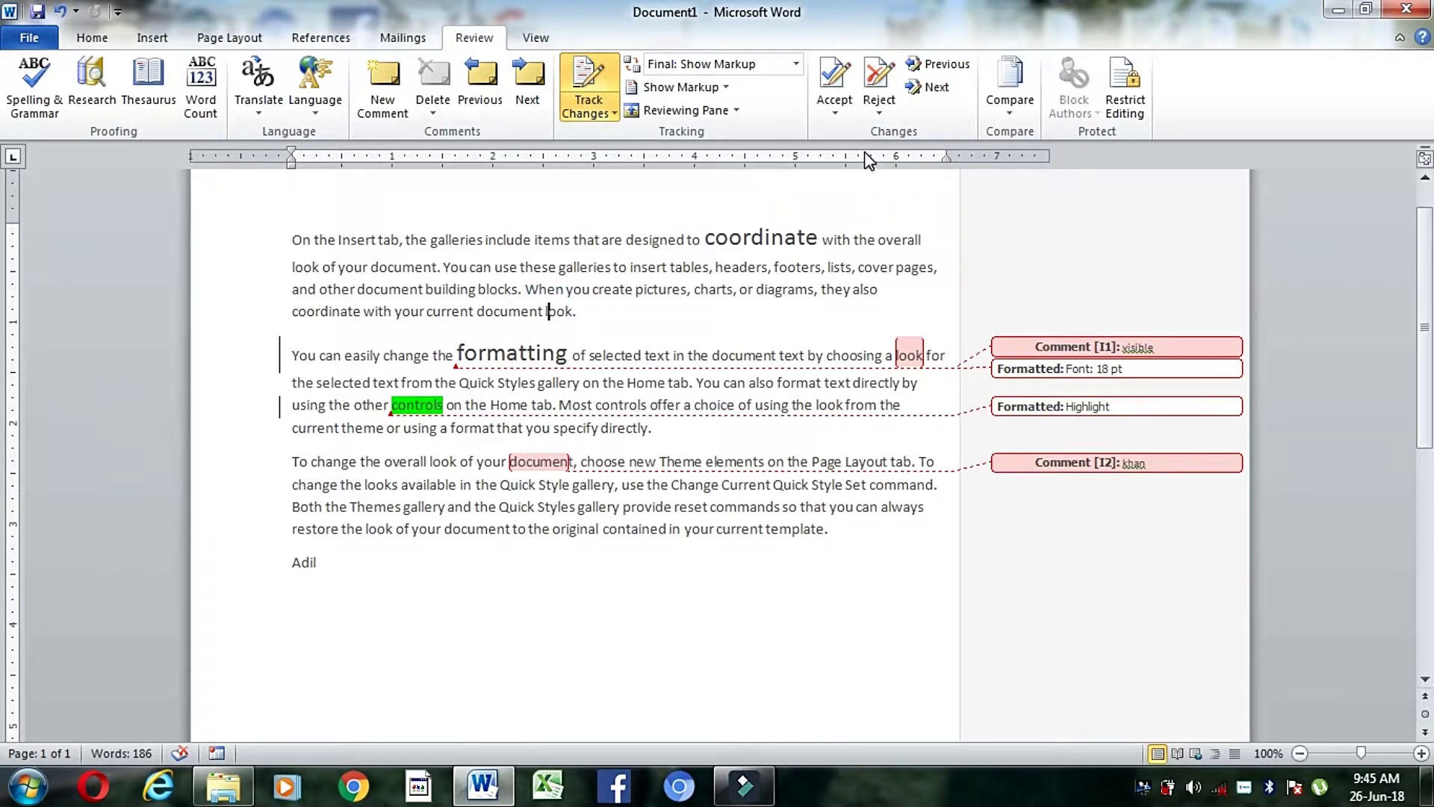
pyautogui.click(829, 80)
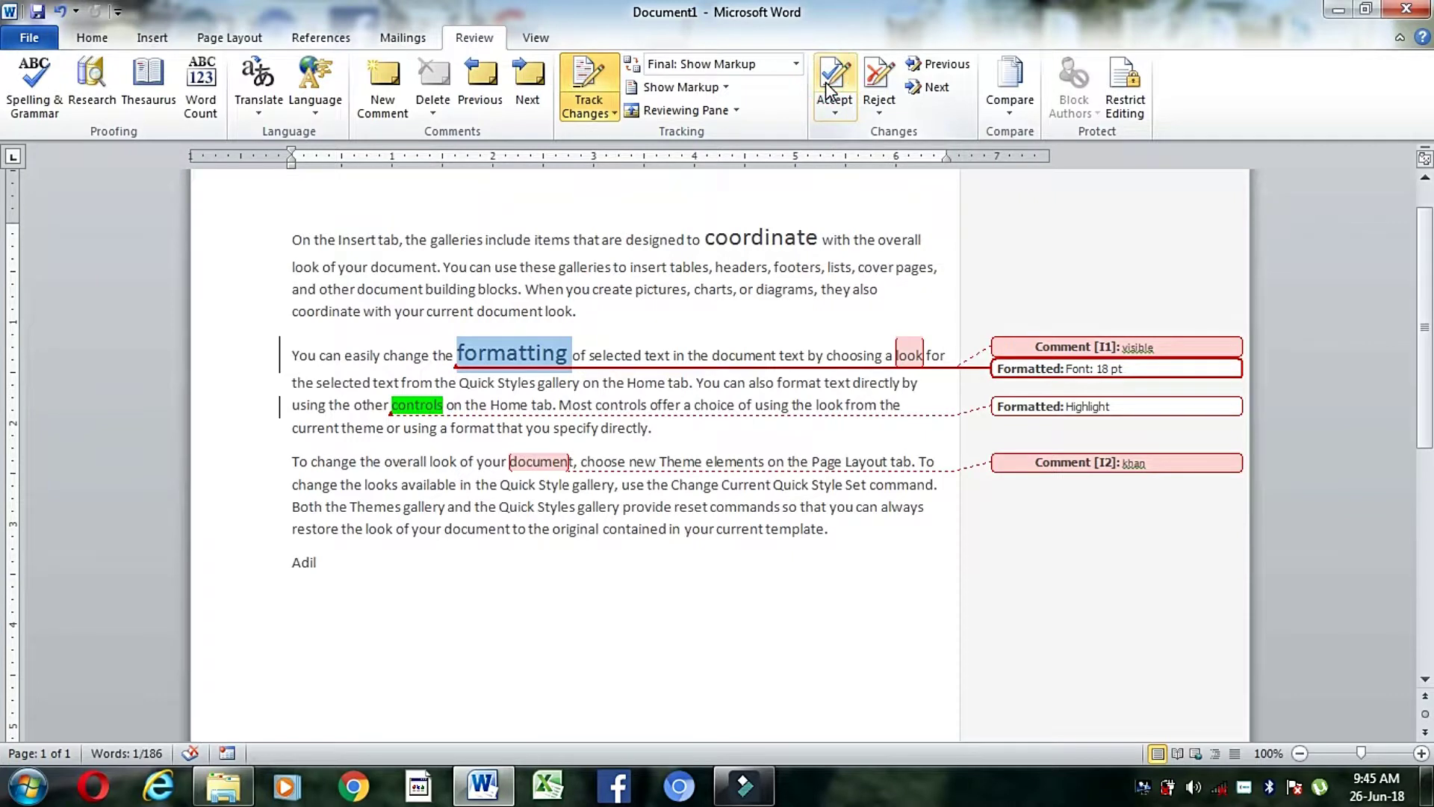
pyautogui.click(881, 81)
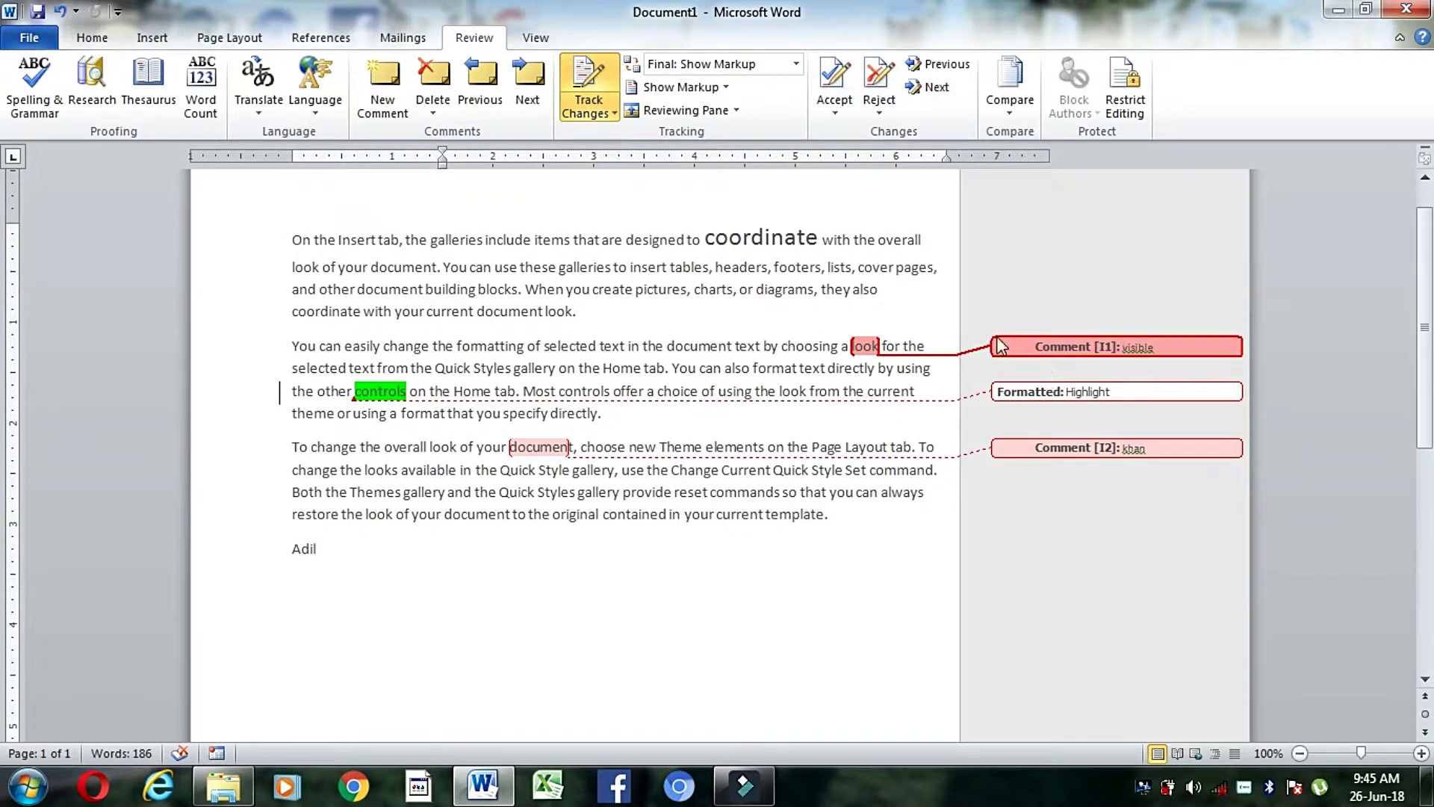
pyautogui.click(879, 82)
pyautogui.click(881, 86)
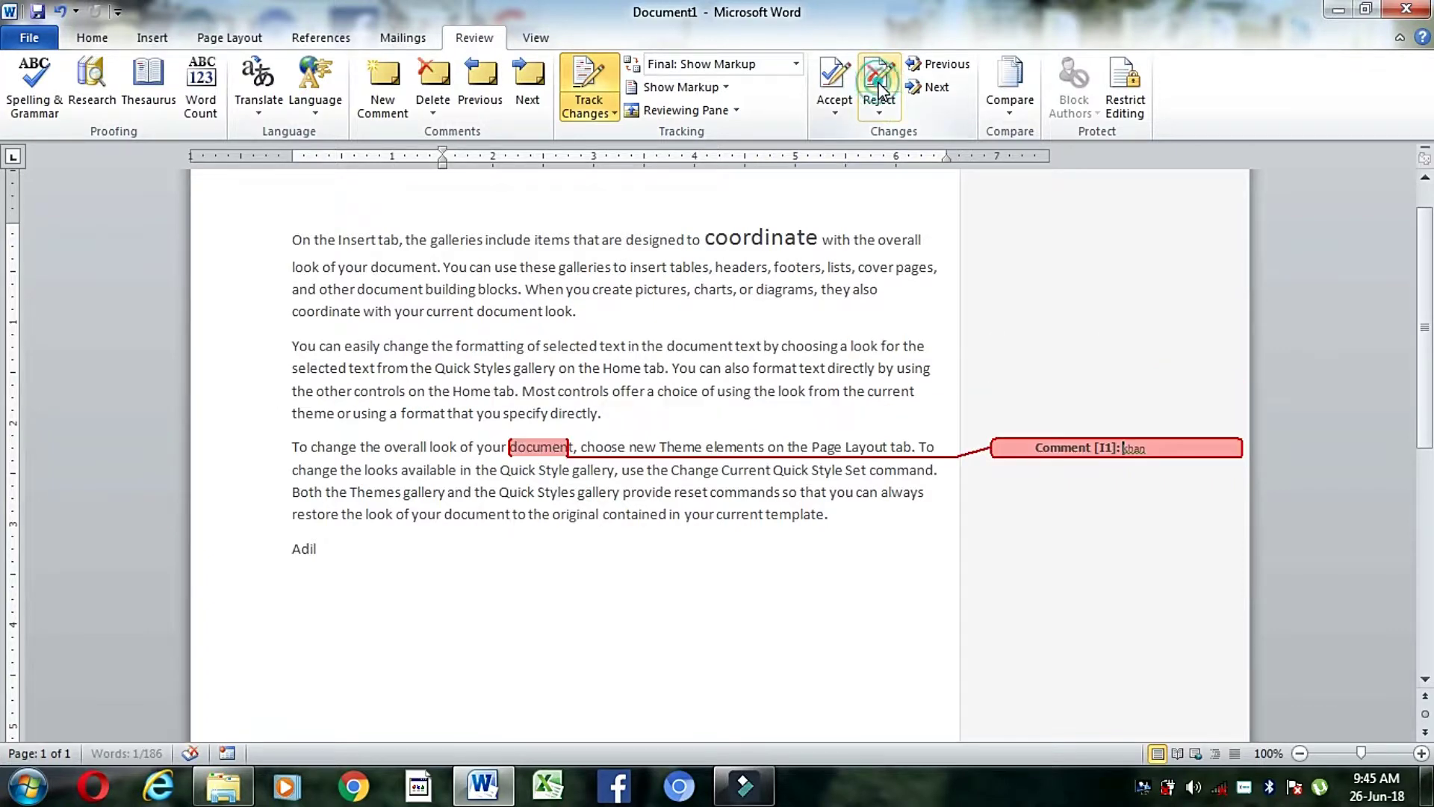
pyautogui.click(835, 82)
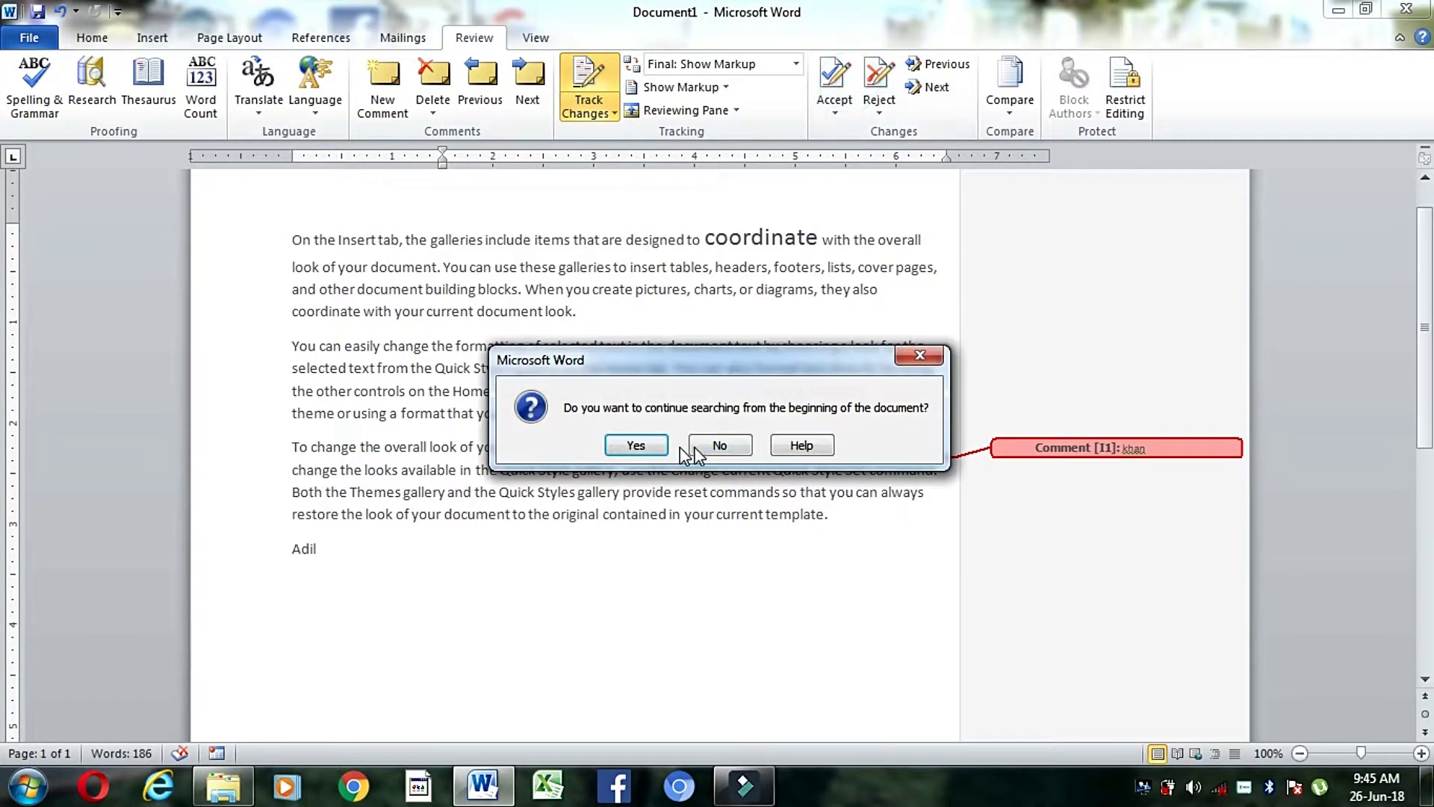
pyautogui.click(650, 444)
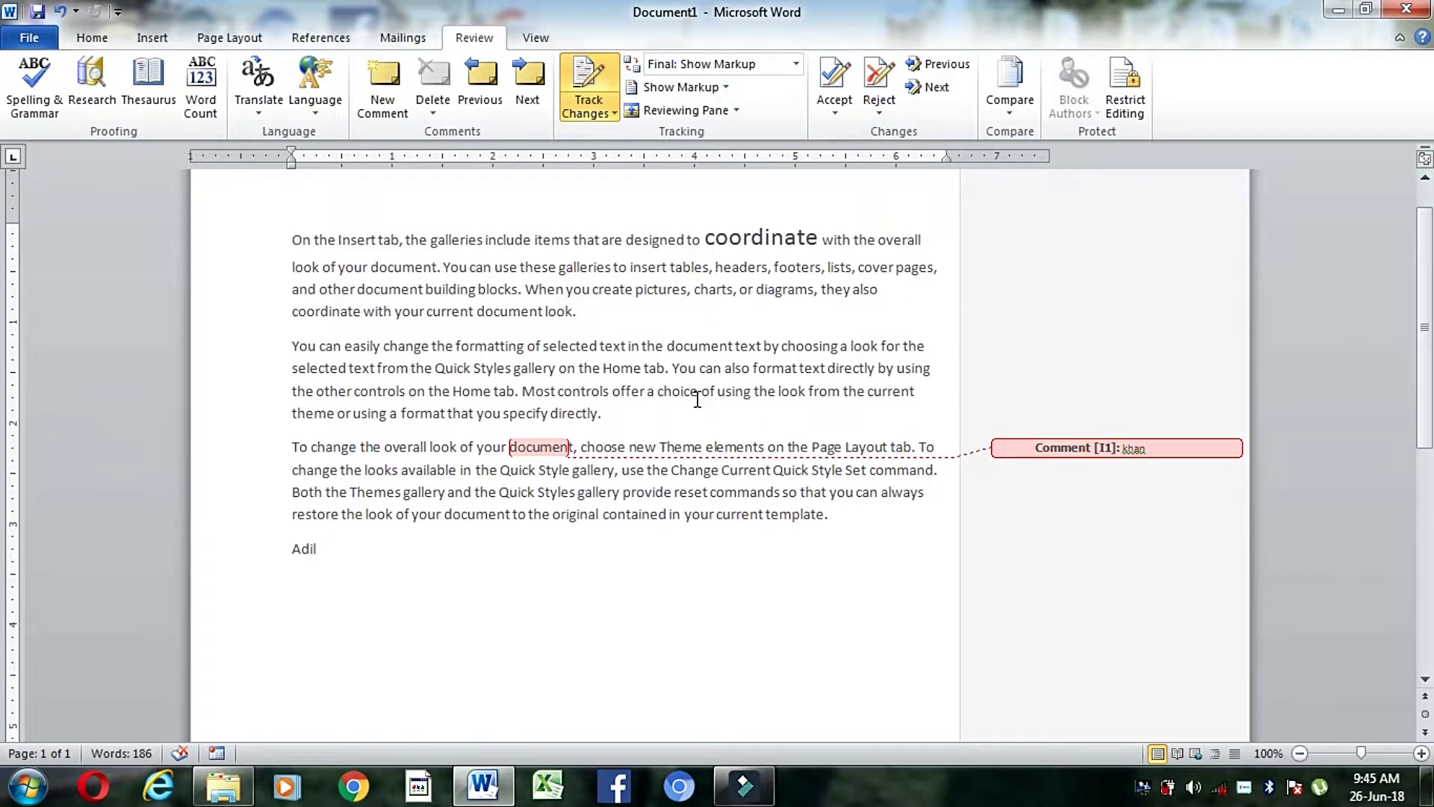
pyautogui.hotkey('ctrl', 'z')
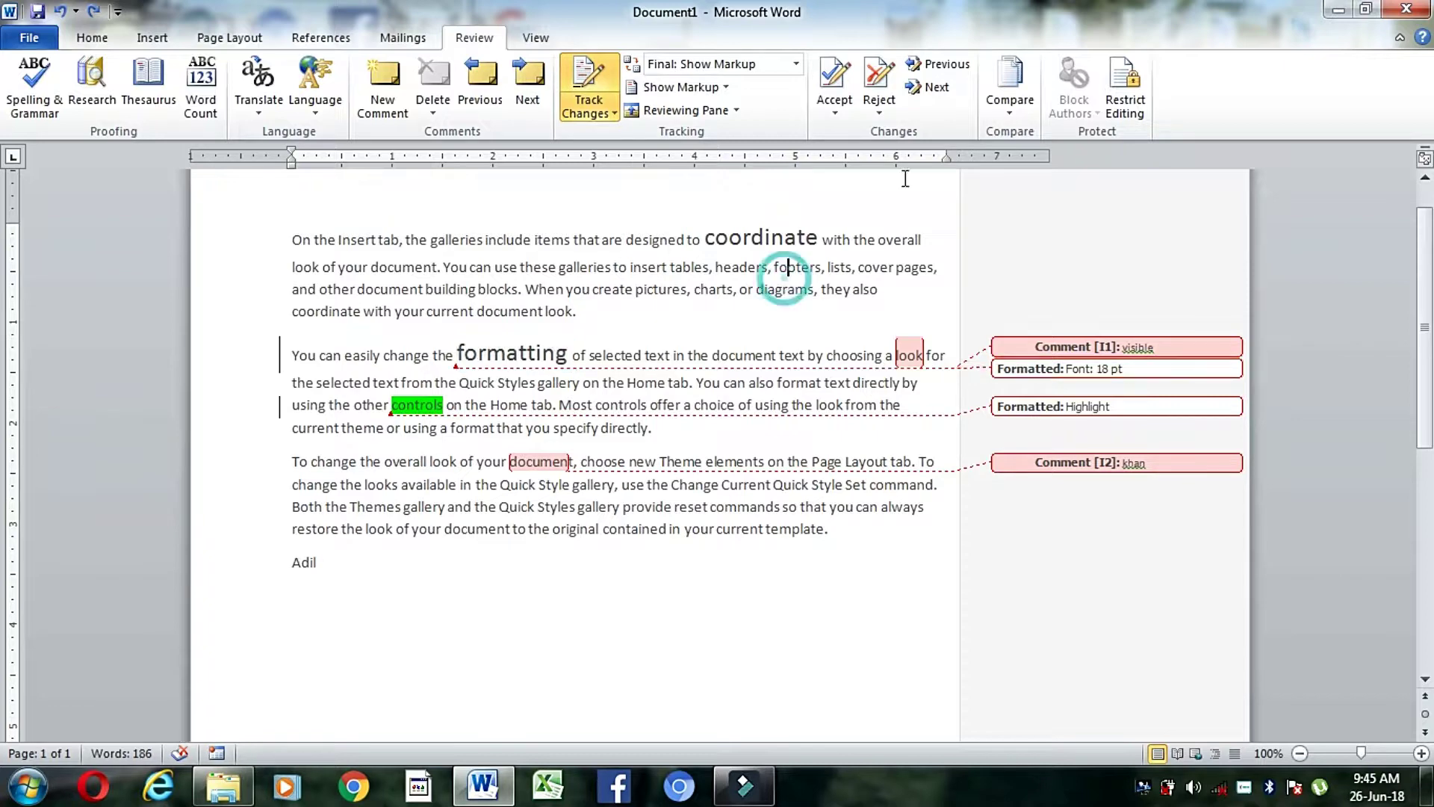
pyautogui.click(935, 67)
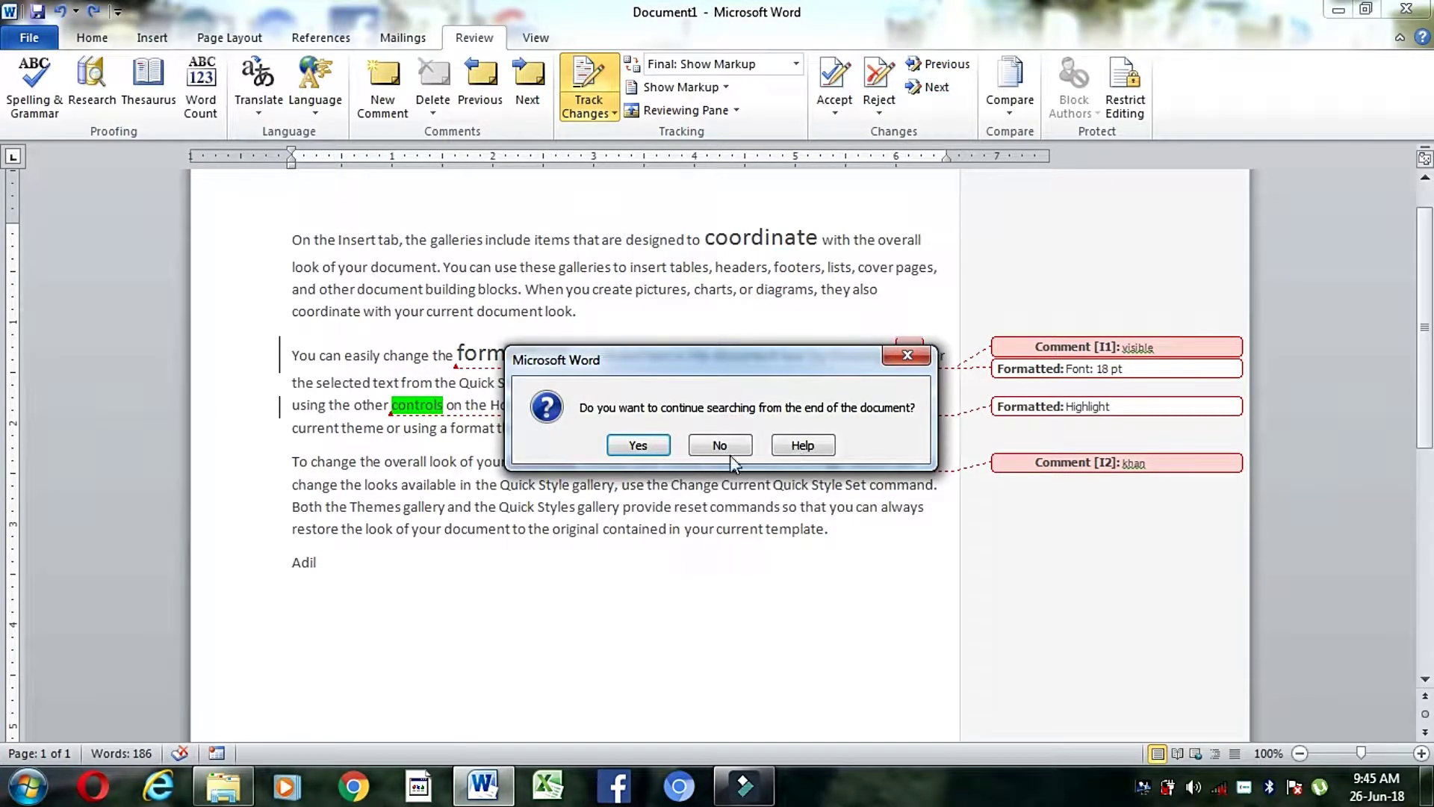
pyautogui.click(724, 448)
pyautogui.click(936, 86)
pyautogui.click(938, 85)
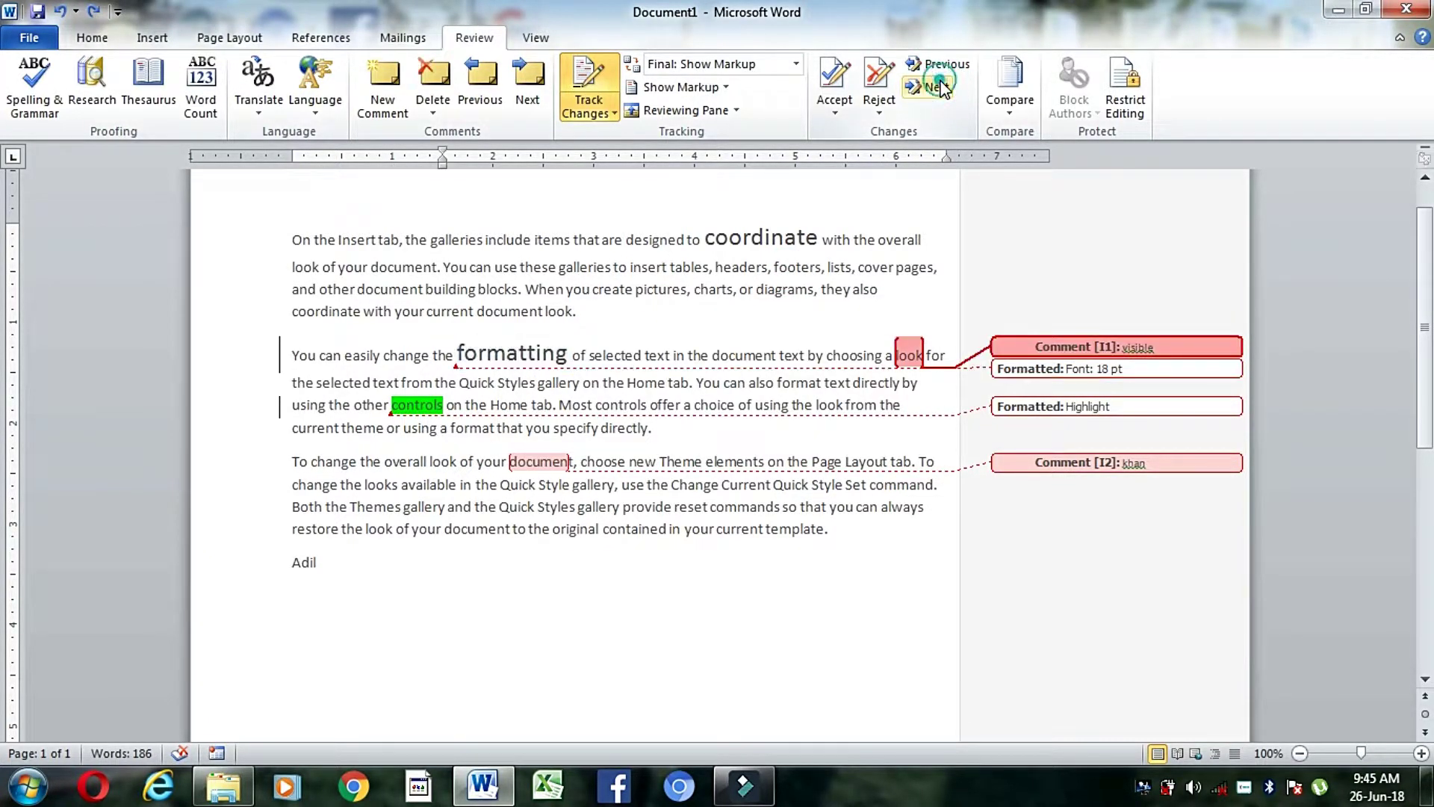
pyautogui.click(937, 87)
pyautogui.click(937, 86)
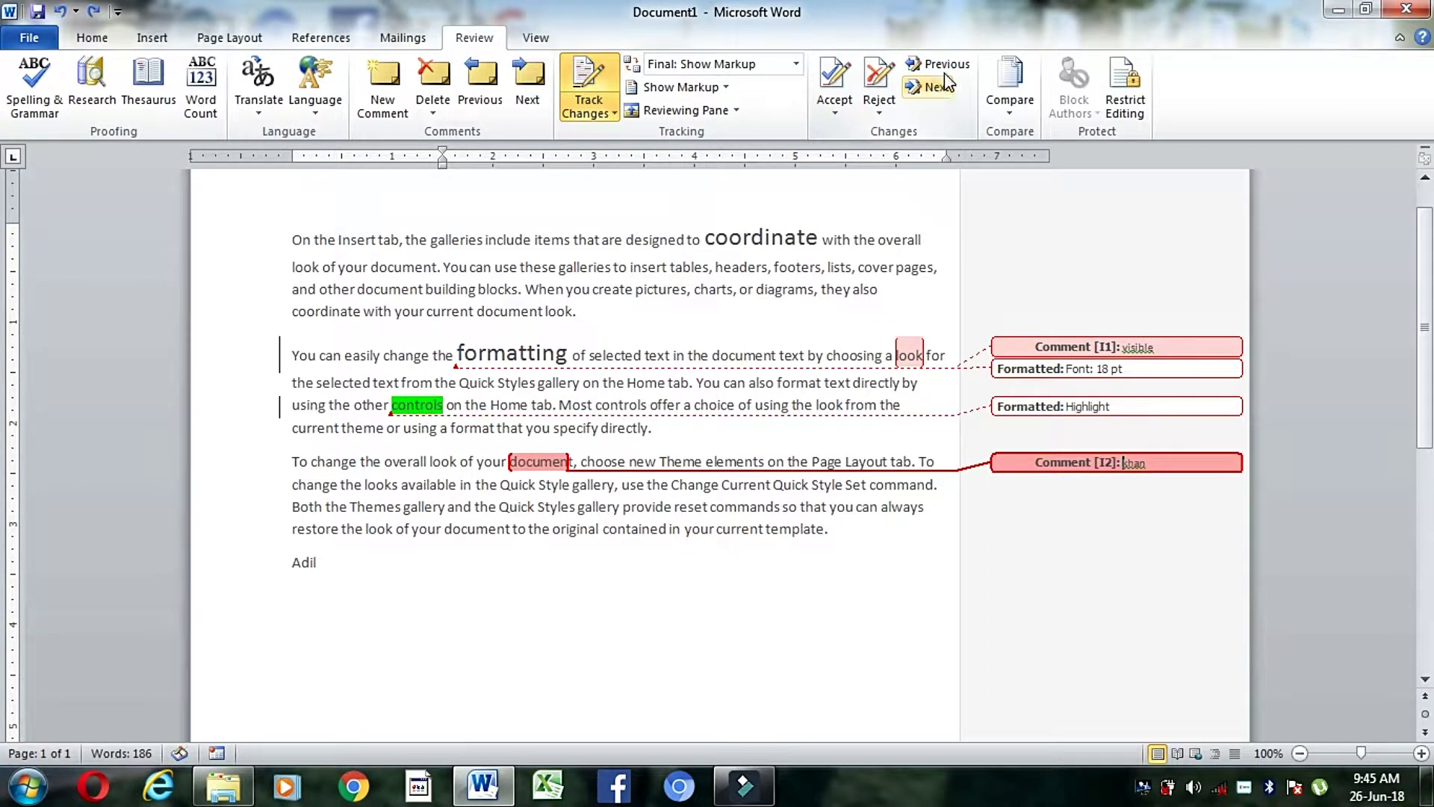
pyautogui.click(944, 67)
pyautogui.click(944, 67)
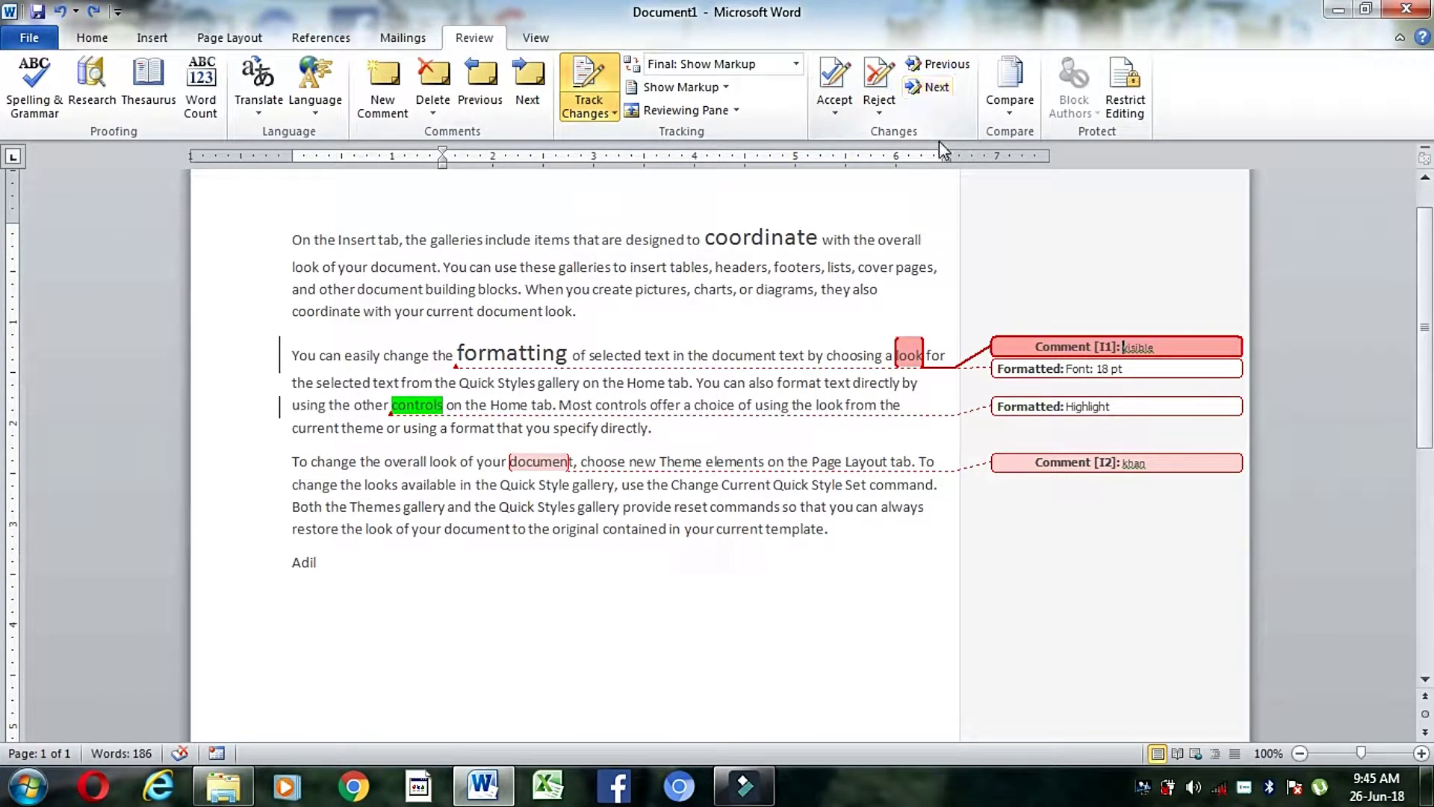
pyautogui.click(809, 523)
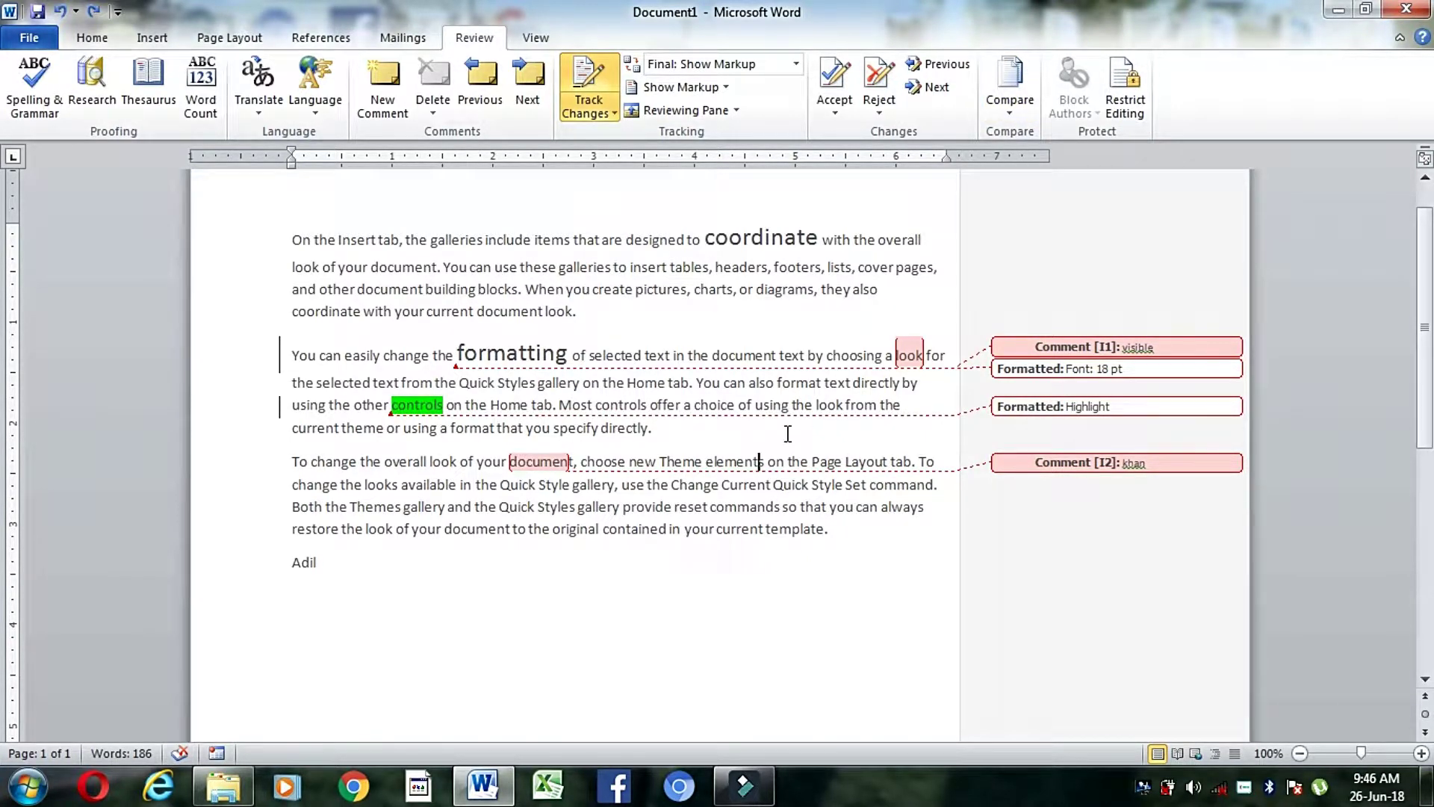
# - Create a new blank document, cancel the Compare Documents dialog, and close Document1's window
pyautogui.hotkey('ctrl', 'n')
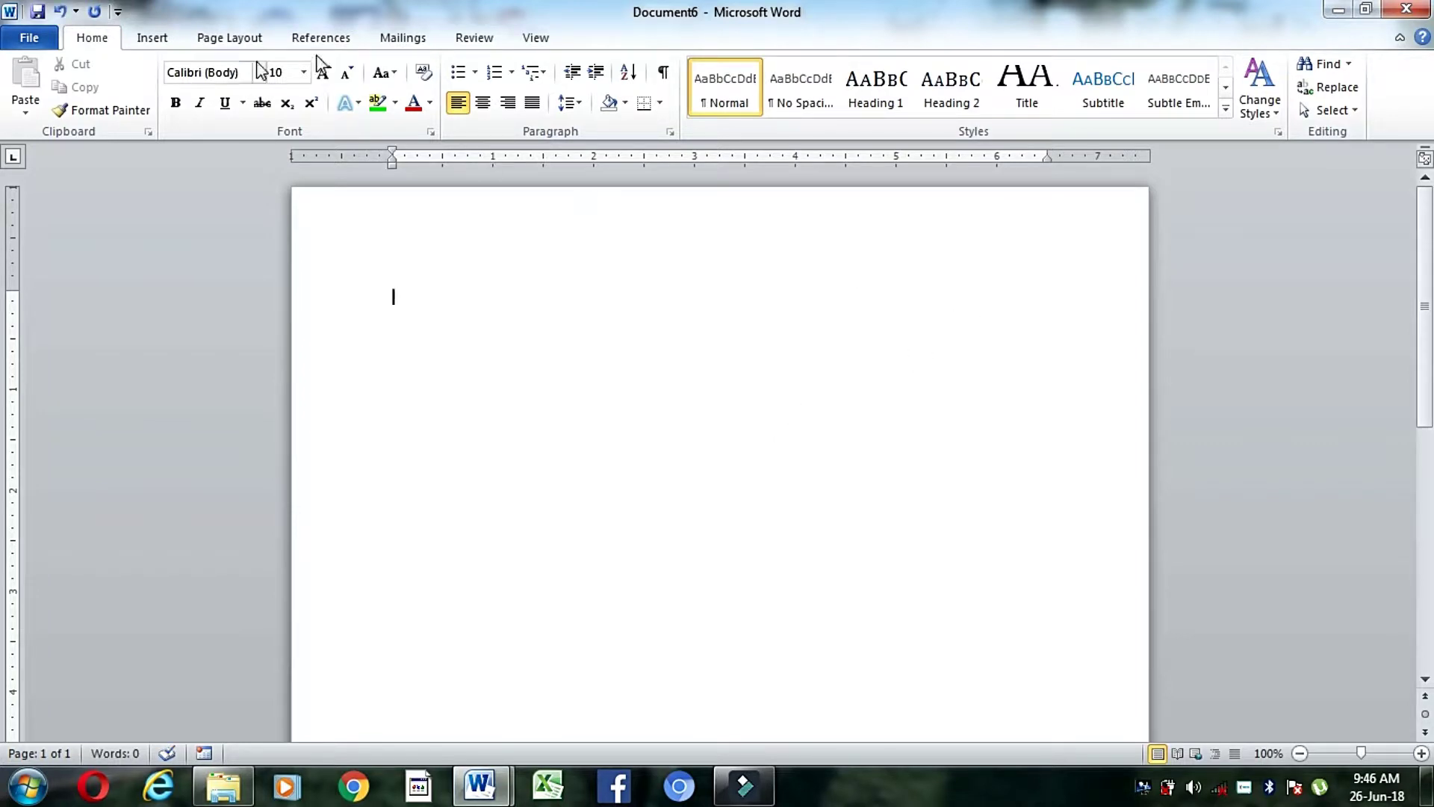
pyautogui.click(487, 43)
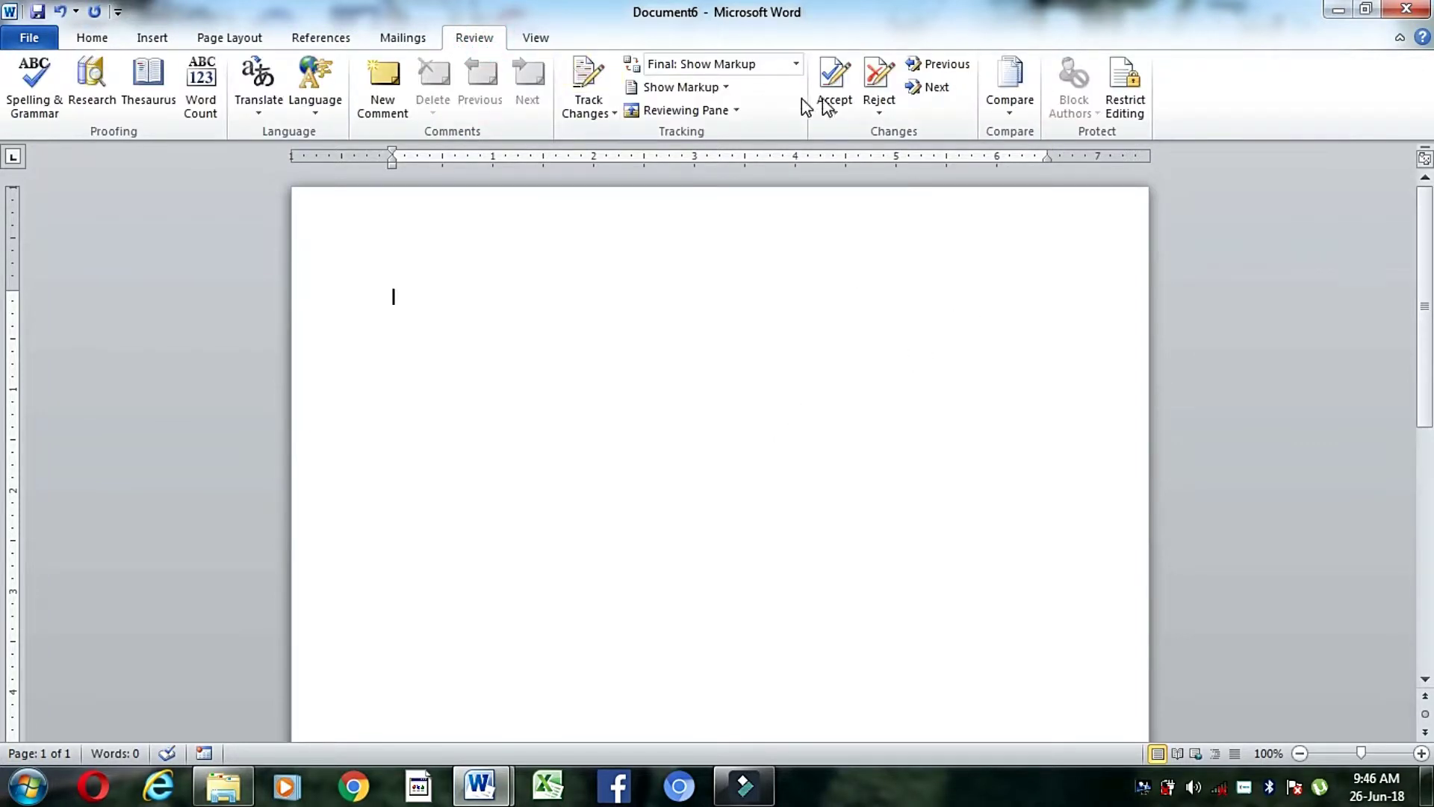
pyautogui.click(1009, 95)
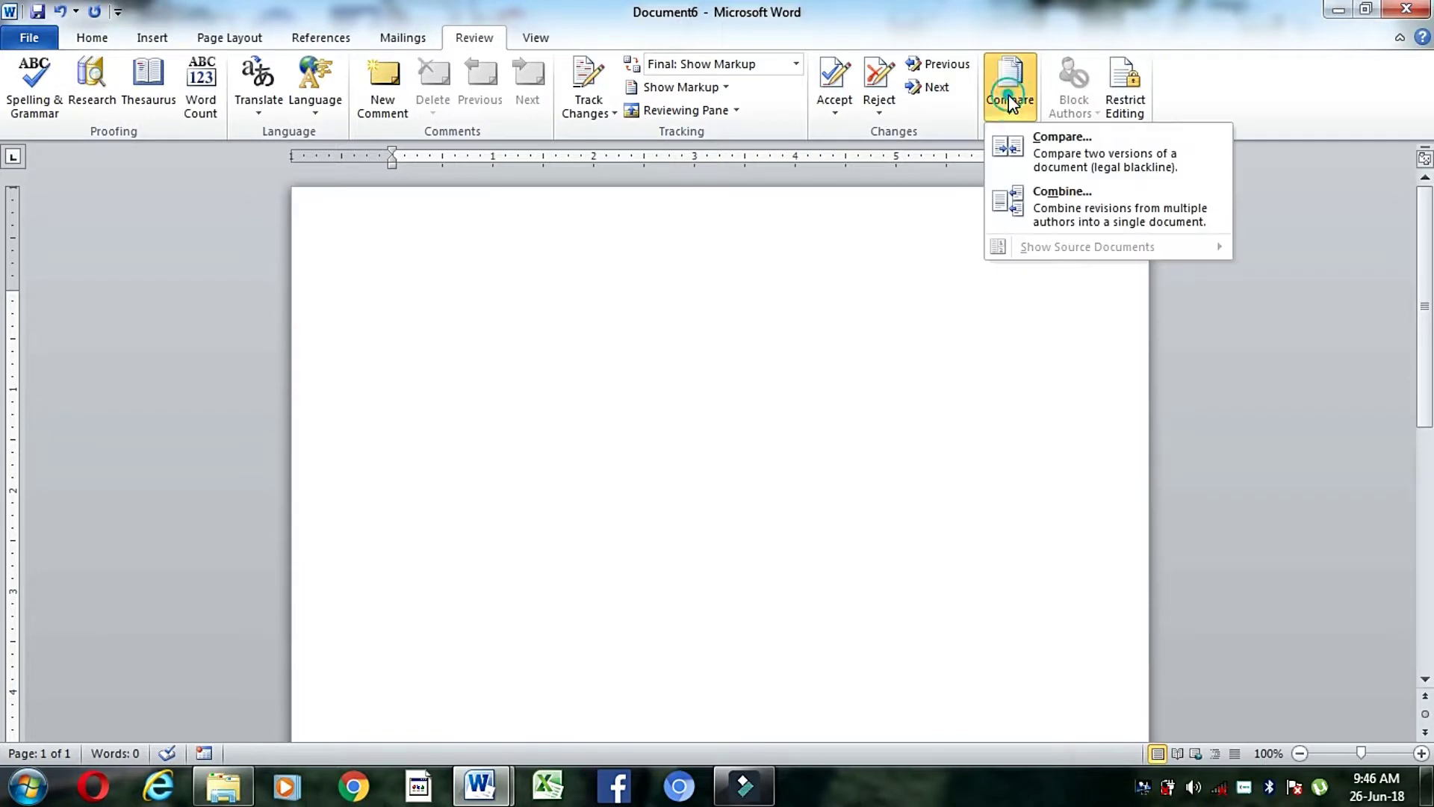
pyautogui.click(1078, 166)
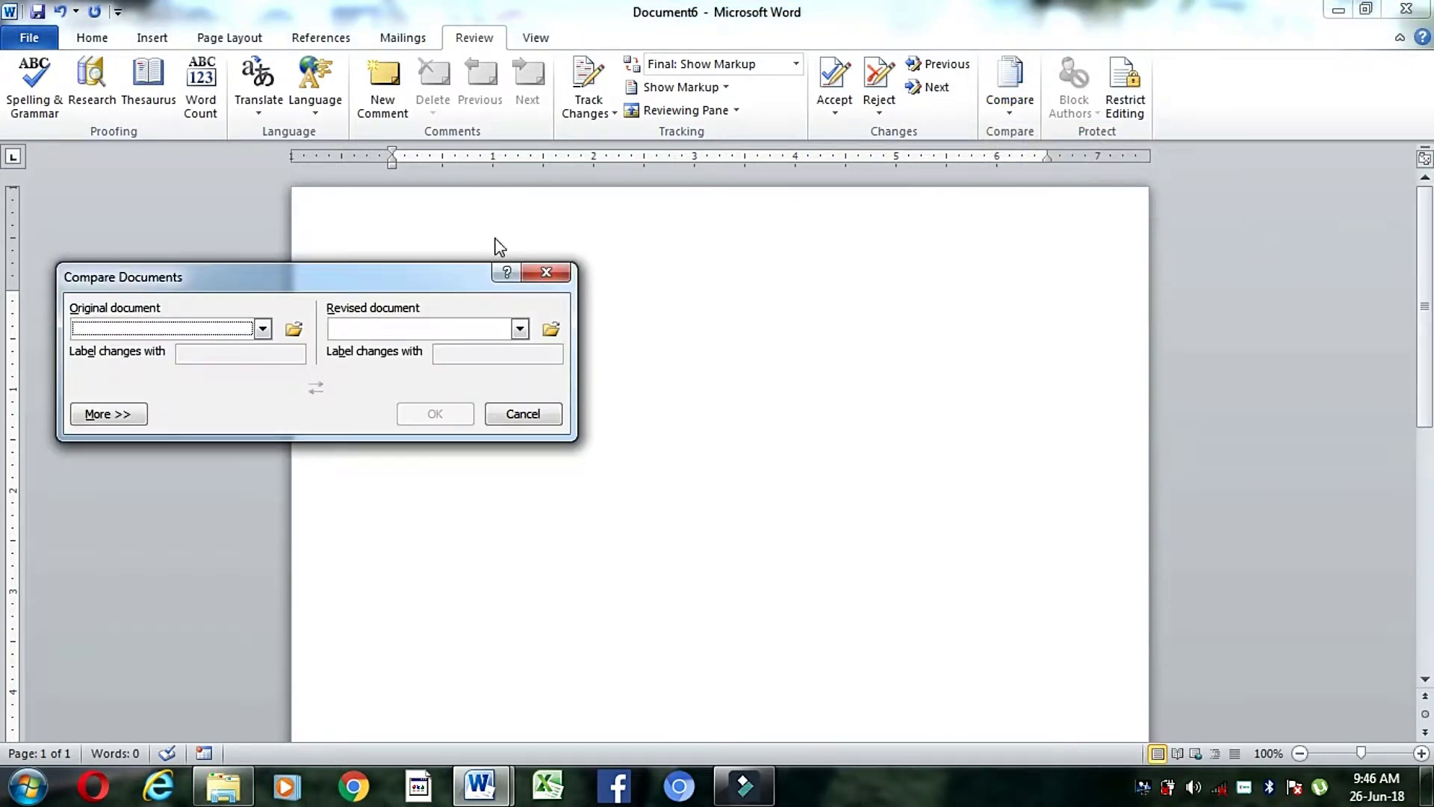
pyautogui.moveTo(379, 287); pyautogui.dragTo(817, 273)
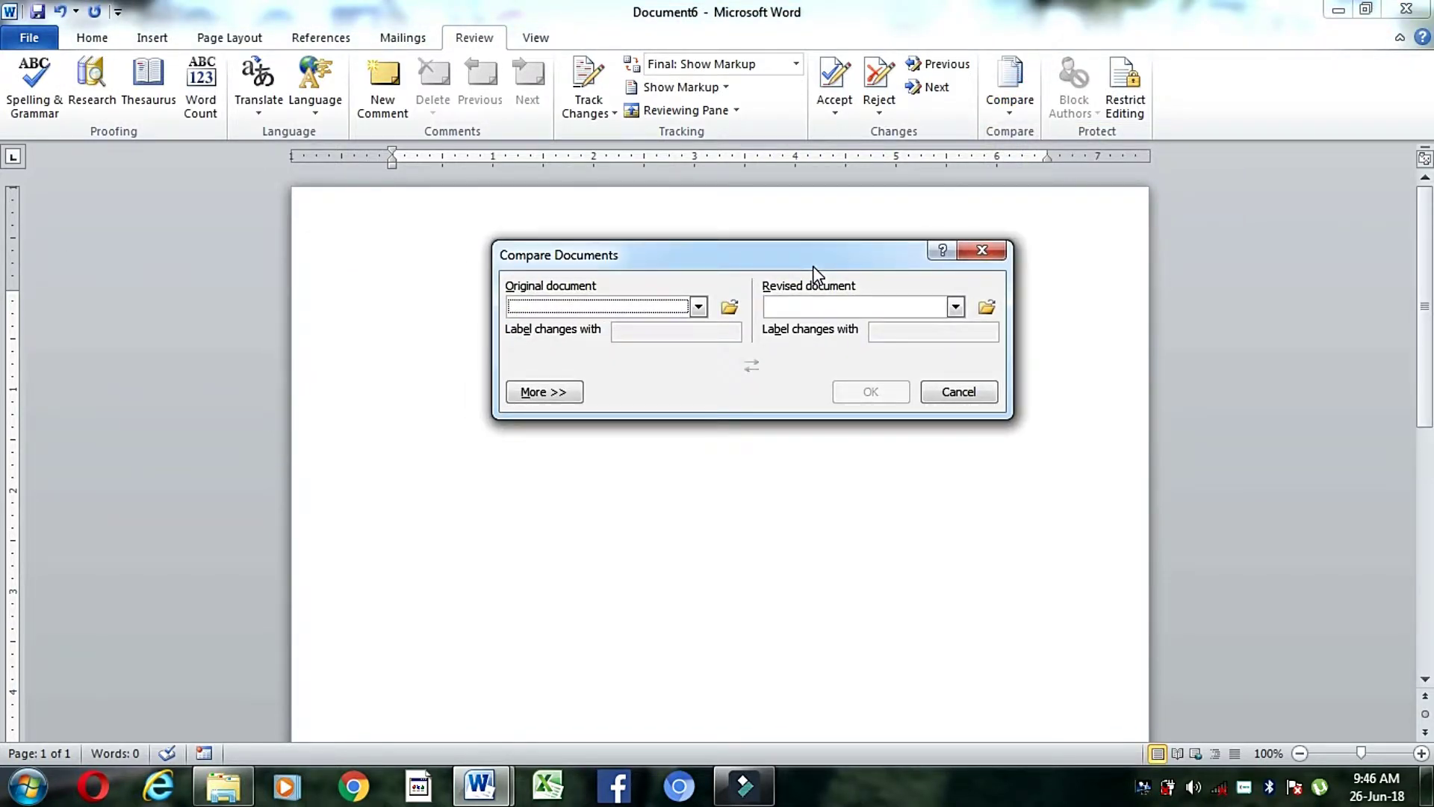
pyautogui.click(939, 396)
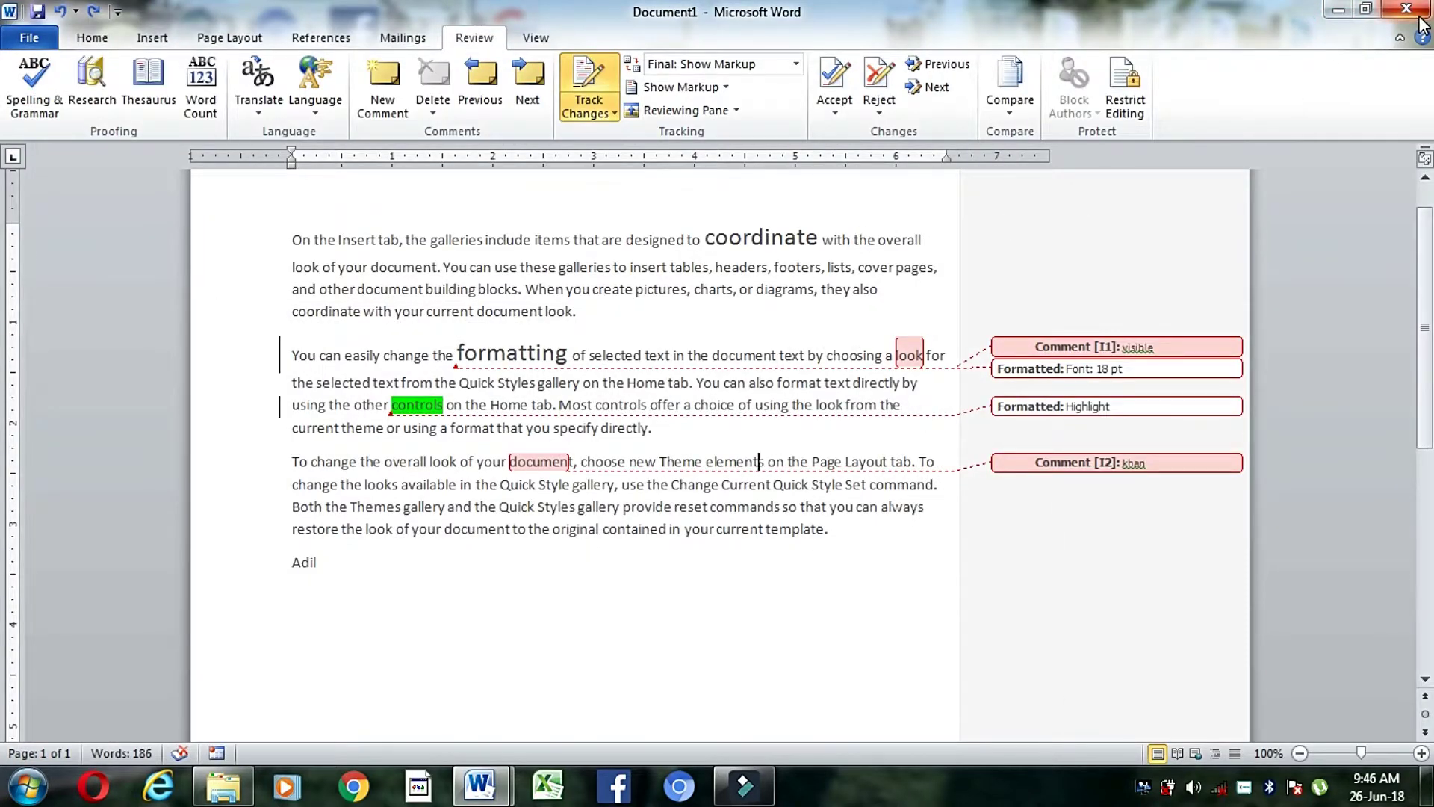
pyautogui.click(1406, 9)
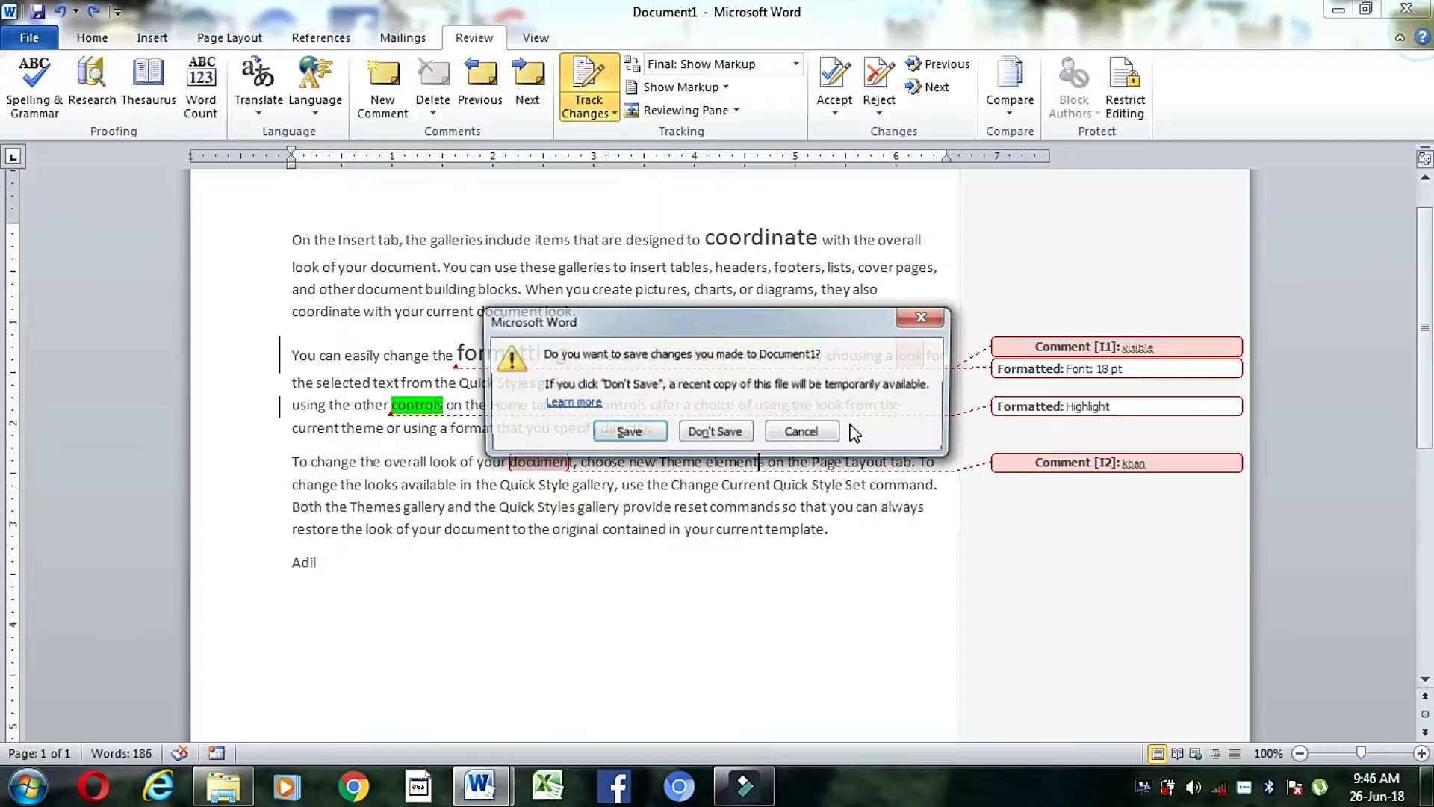
pyautogui.click(721, 432)
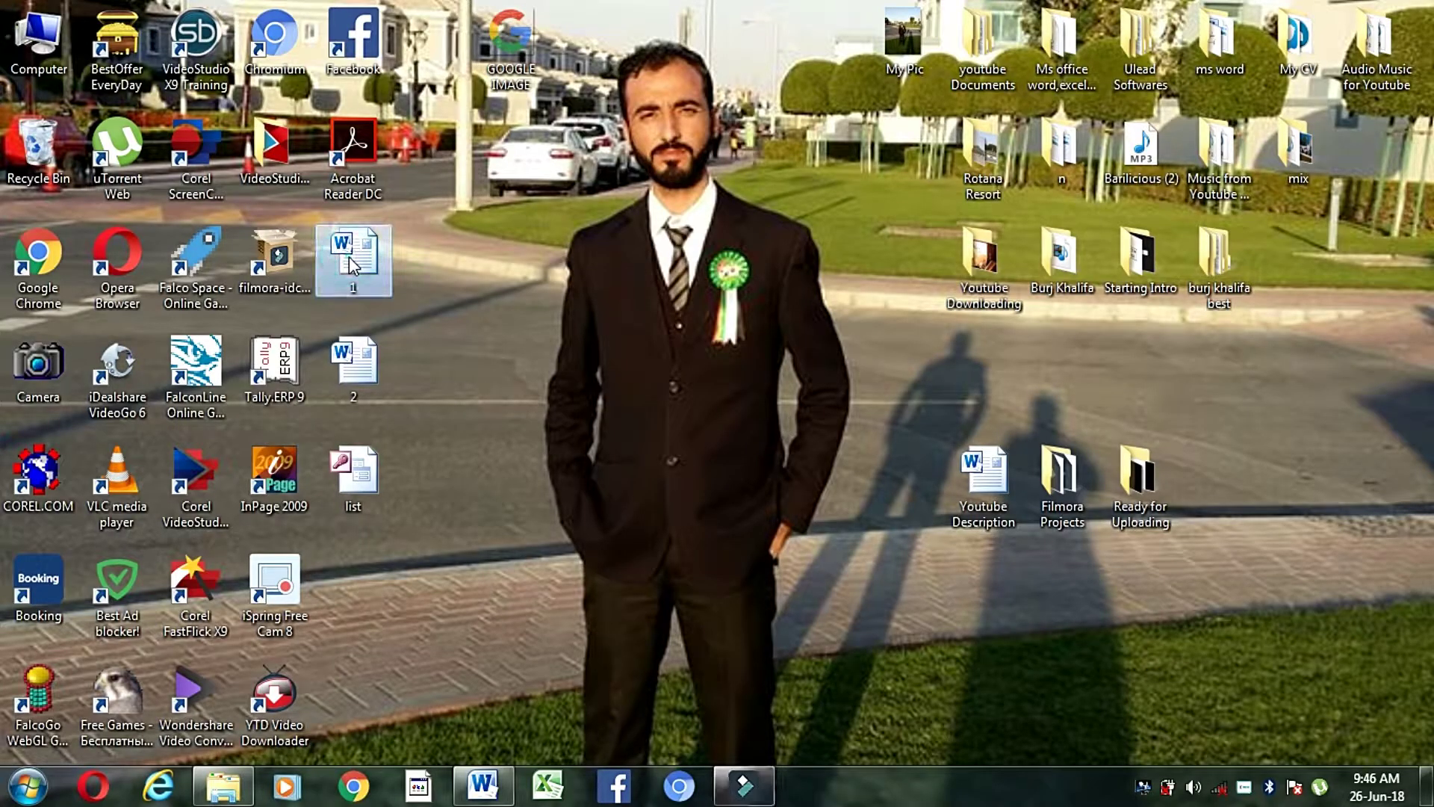
pyautogui.doubleClick(366, 370)
pyautogui.click(371, 265)
pyautogui.doubleClick(372, 263)
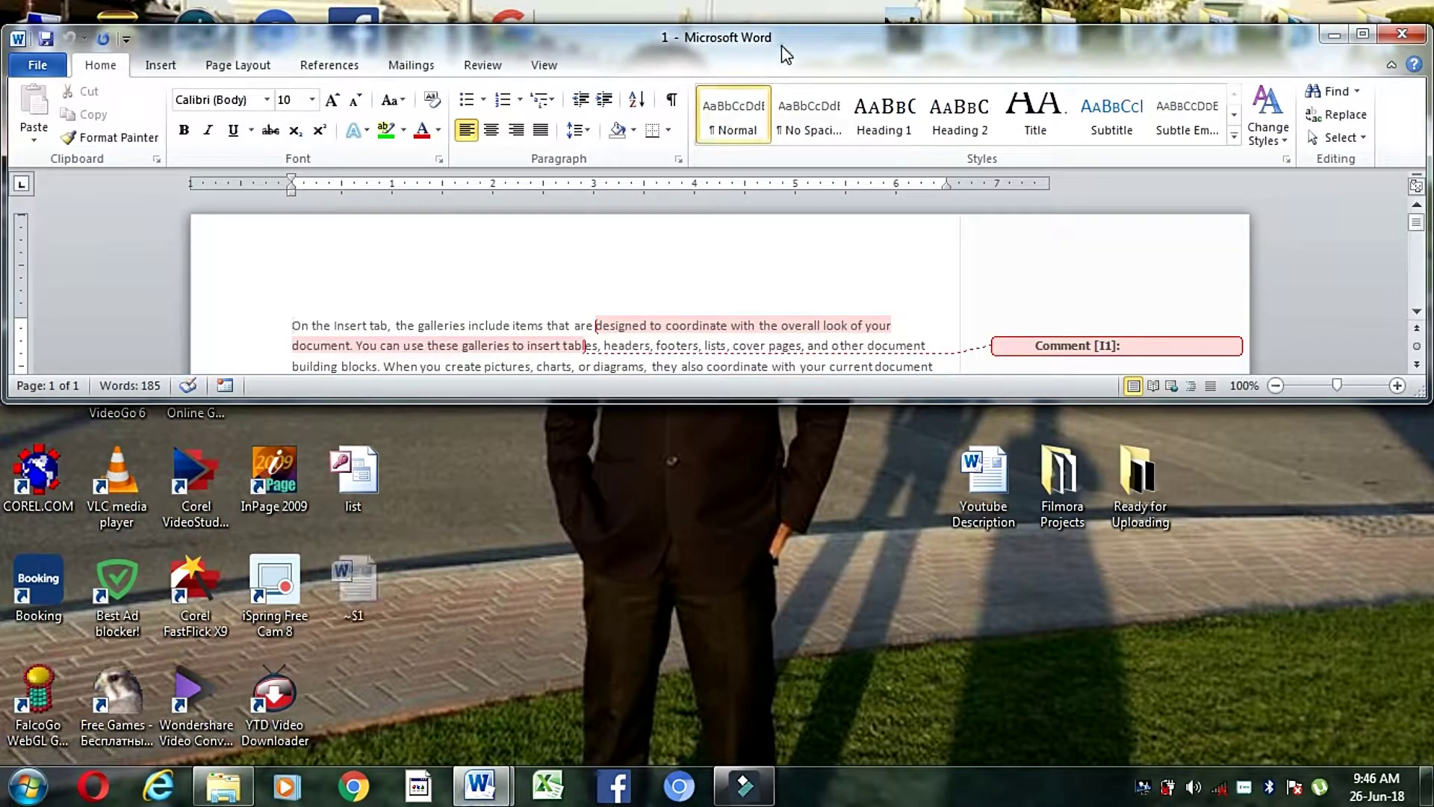
pyautogui.doubleClick(782, 29)
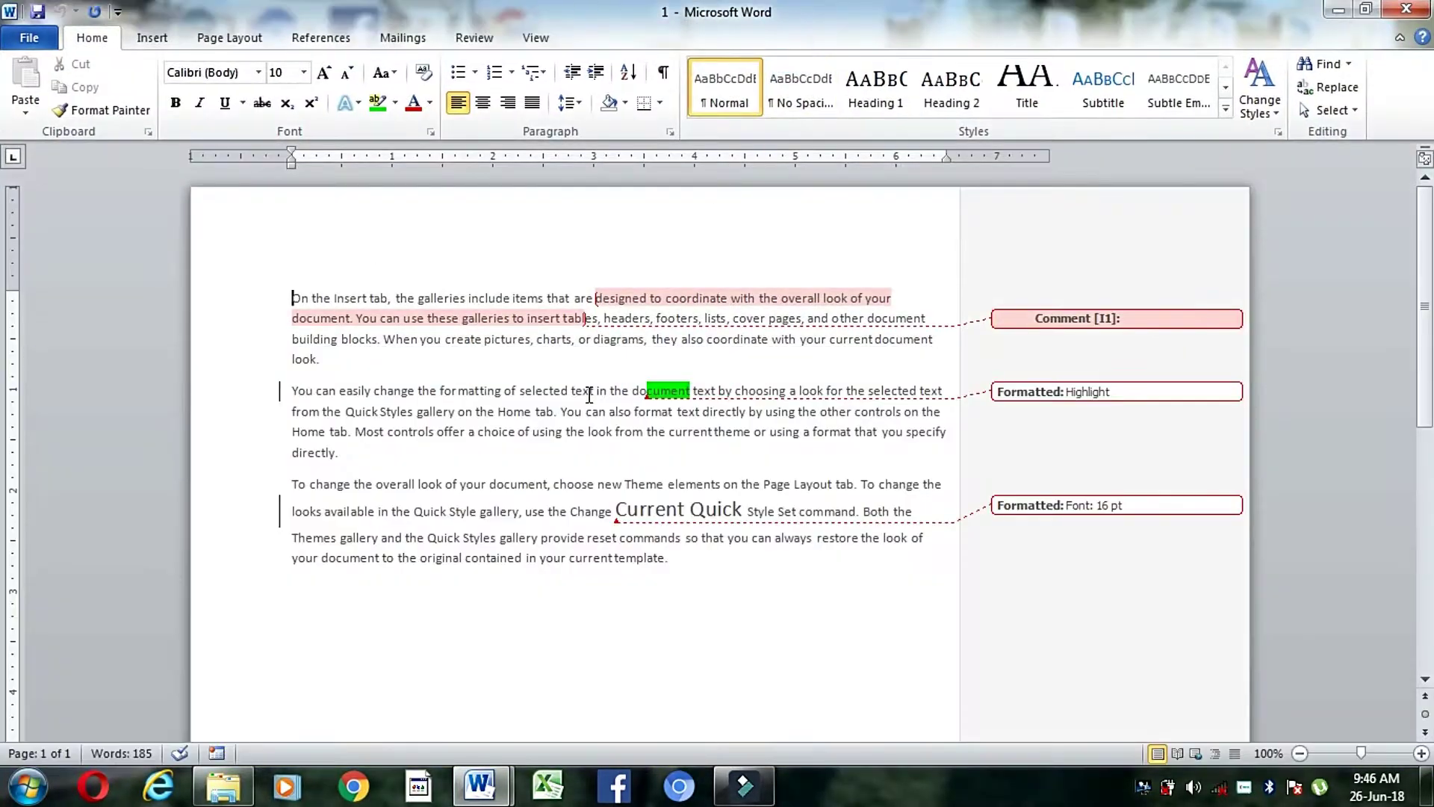
pyautogui.scroll(-2, 587, 457)
pyautogui.scroll(2, 590, 458)
pyautogui.click(1406, 9)
pyautogui.doubleClick(381, 374)
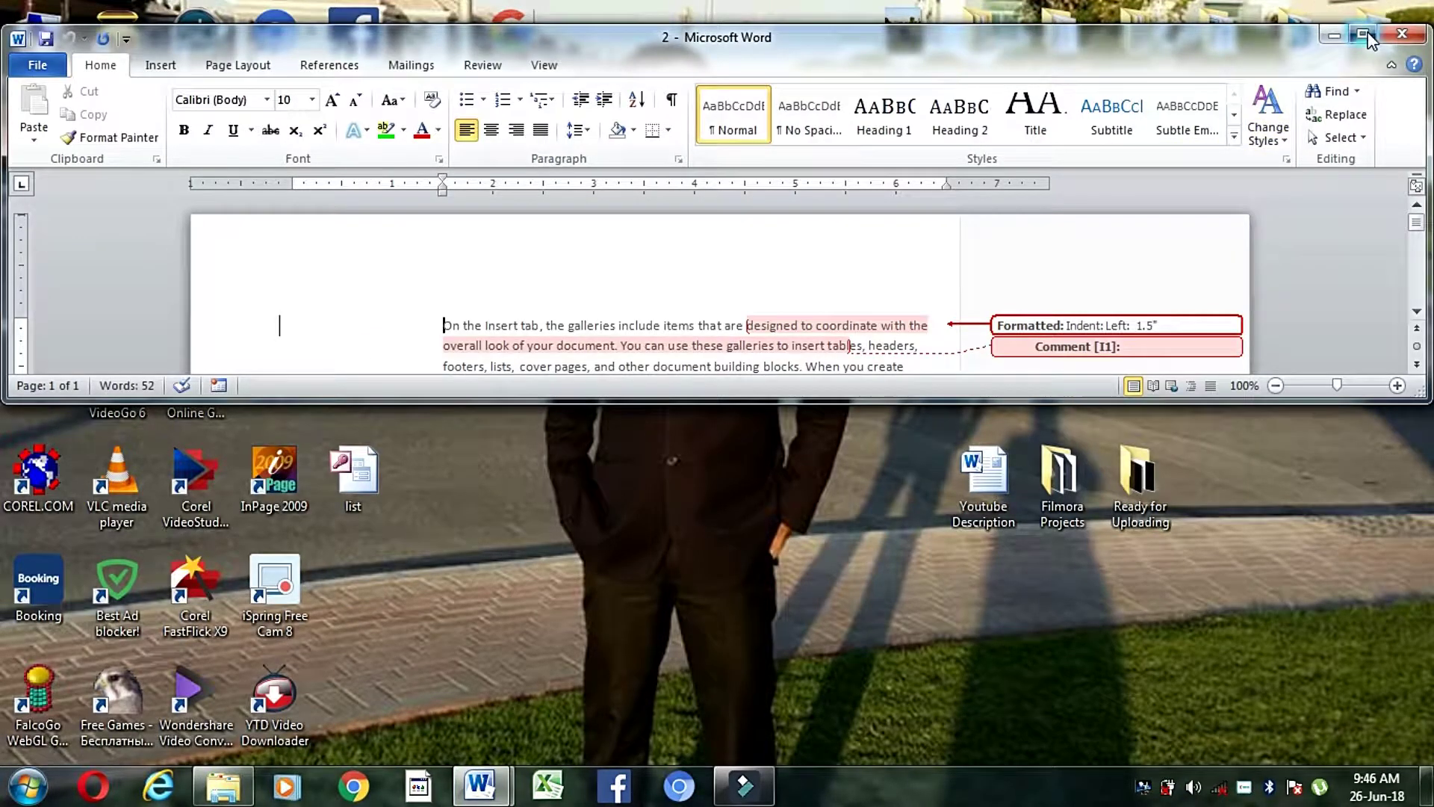
pyautogui.click(1362, 34)
pyautogui.click(767, 383)
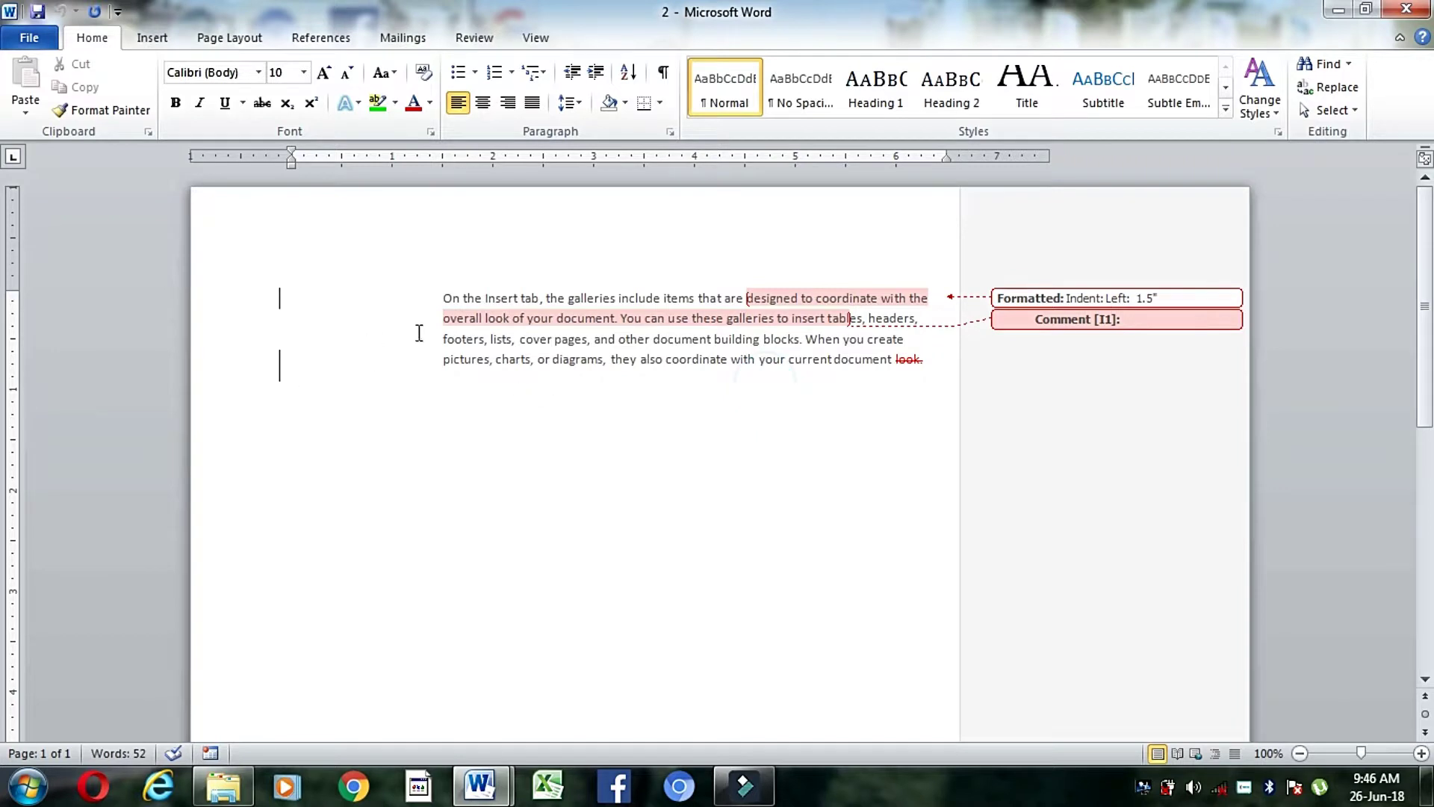
pyautogui.tripleClick(400, 266)
pyautogui.click(784, 403)
pyautogui.click(1407, 9)
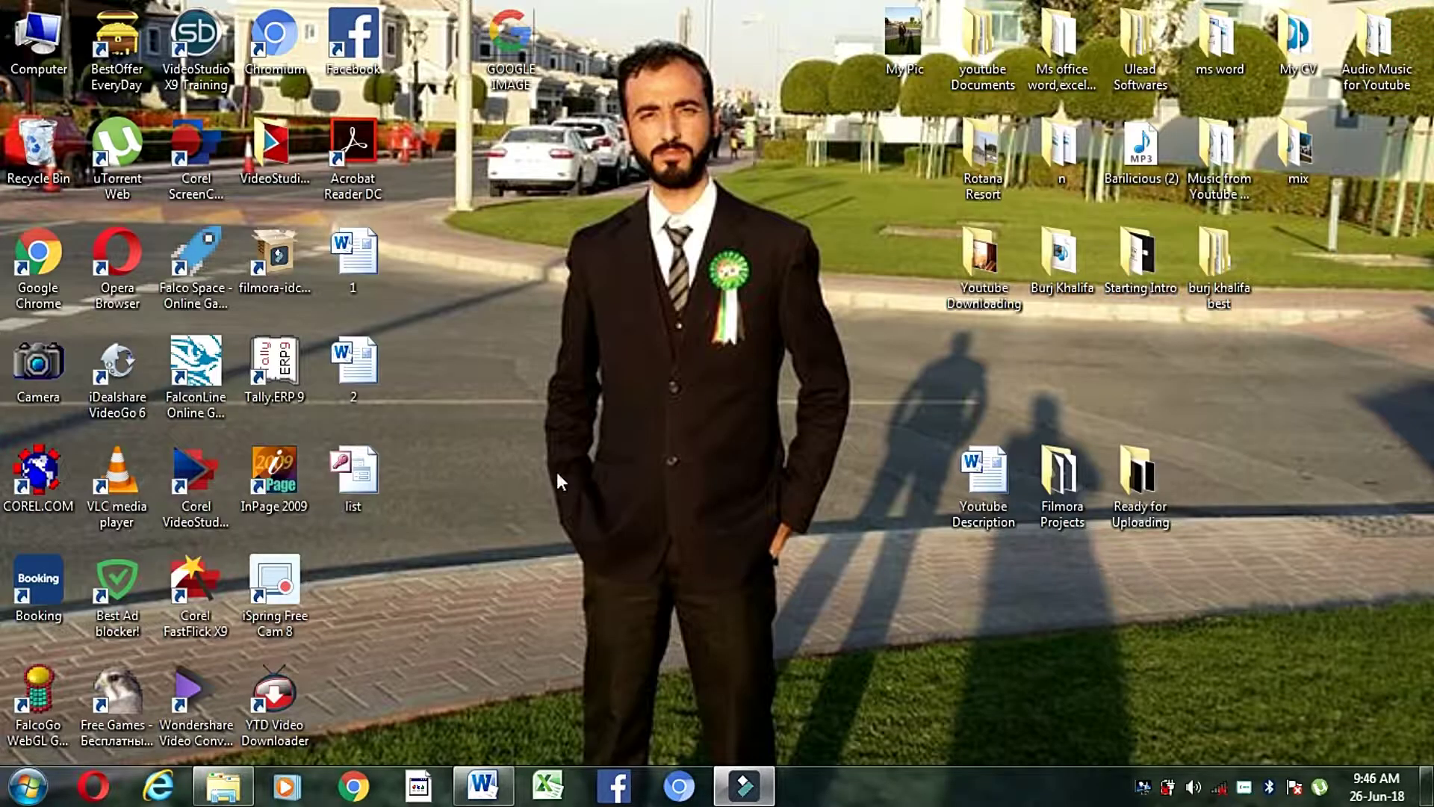
# - Bring Word back and open the Compare Documents dialog from Review > Compare
pyautogui.click(510, 781)
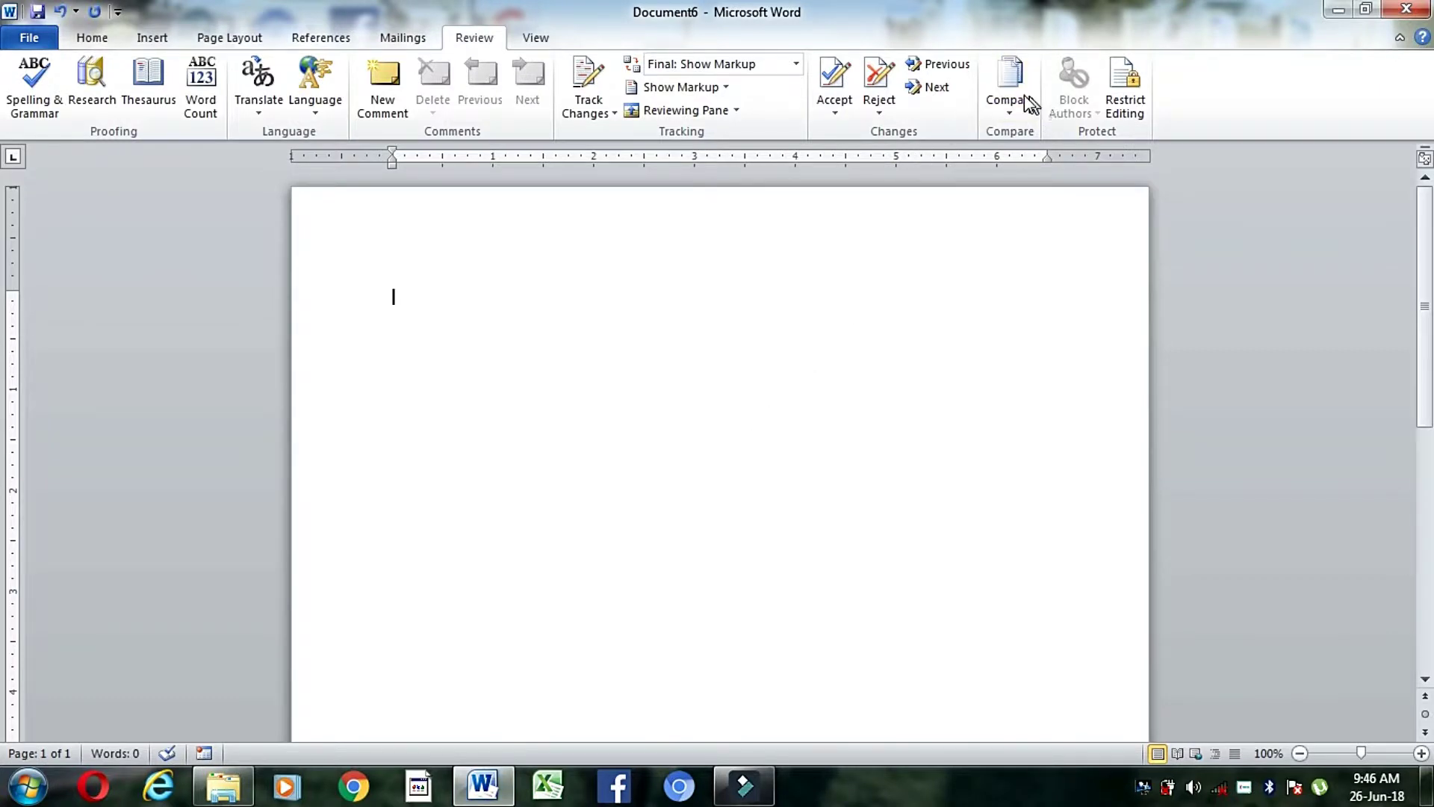
pyautogui.click(1006, 79)
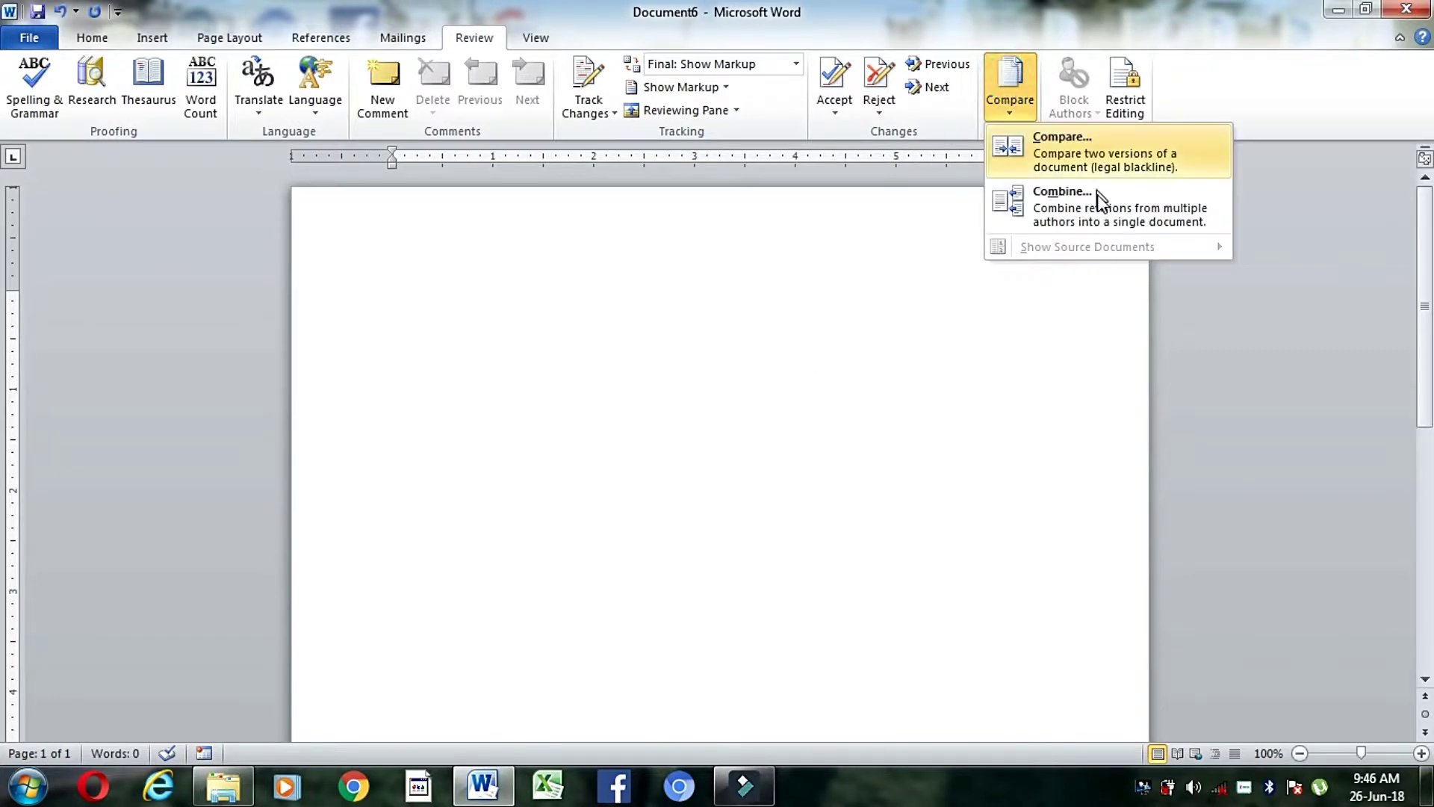
pyautogui.click(1079, 168)
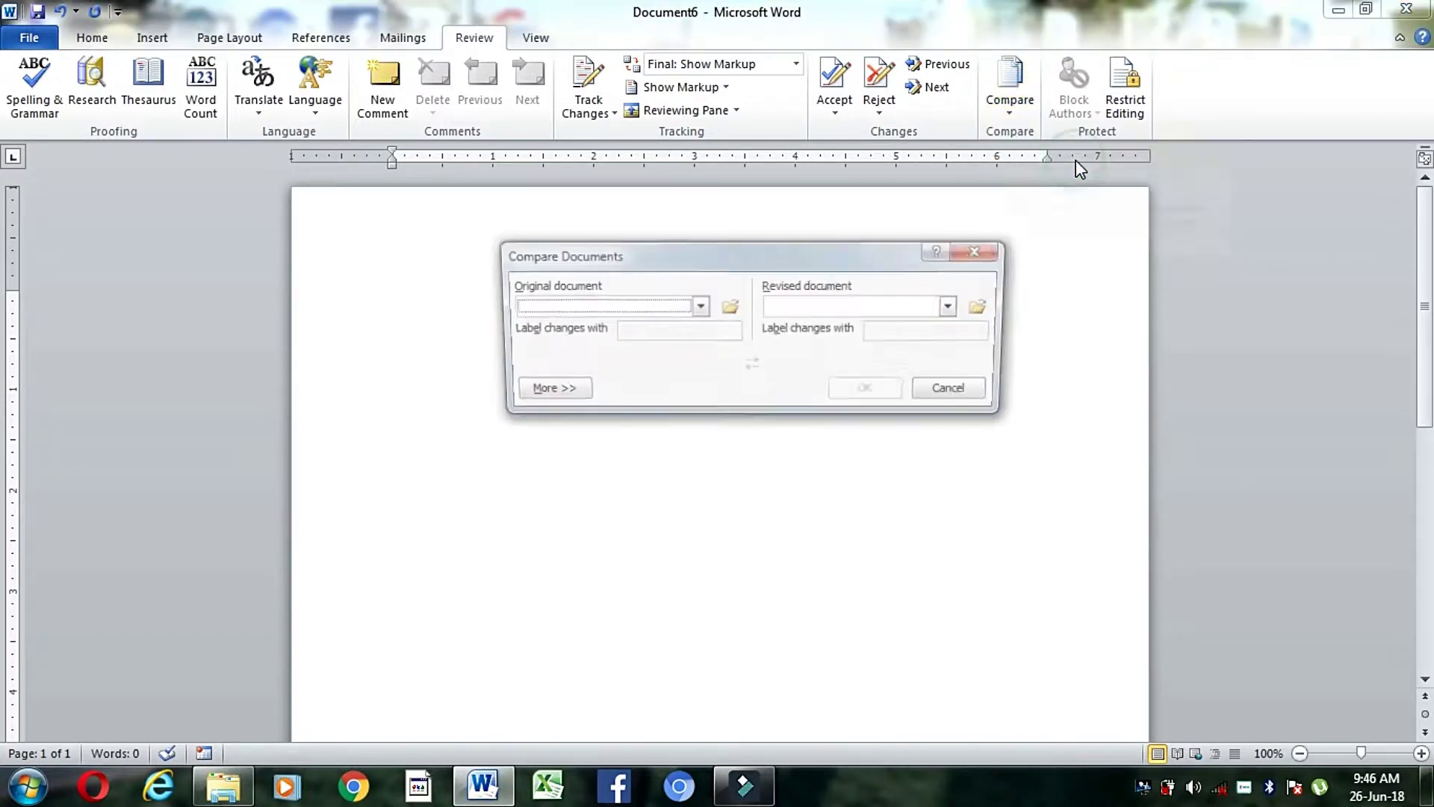
# - Select 1.docx from the Desktop as the original document
pyautogui.click(703, 312)
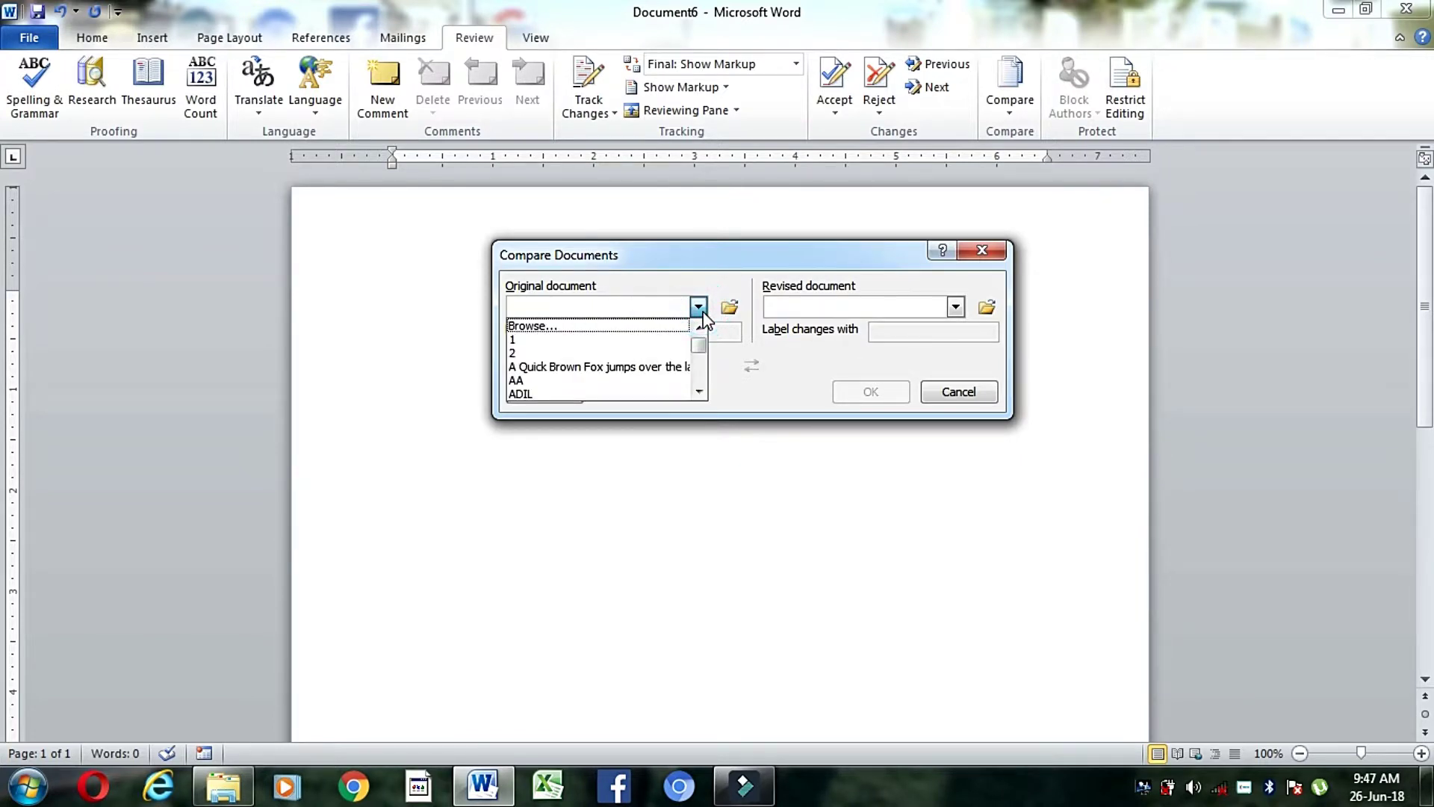
pyautogui.click(558, 342)
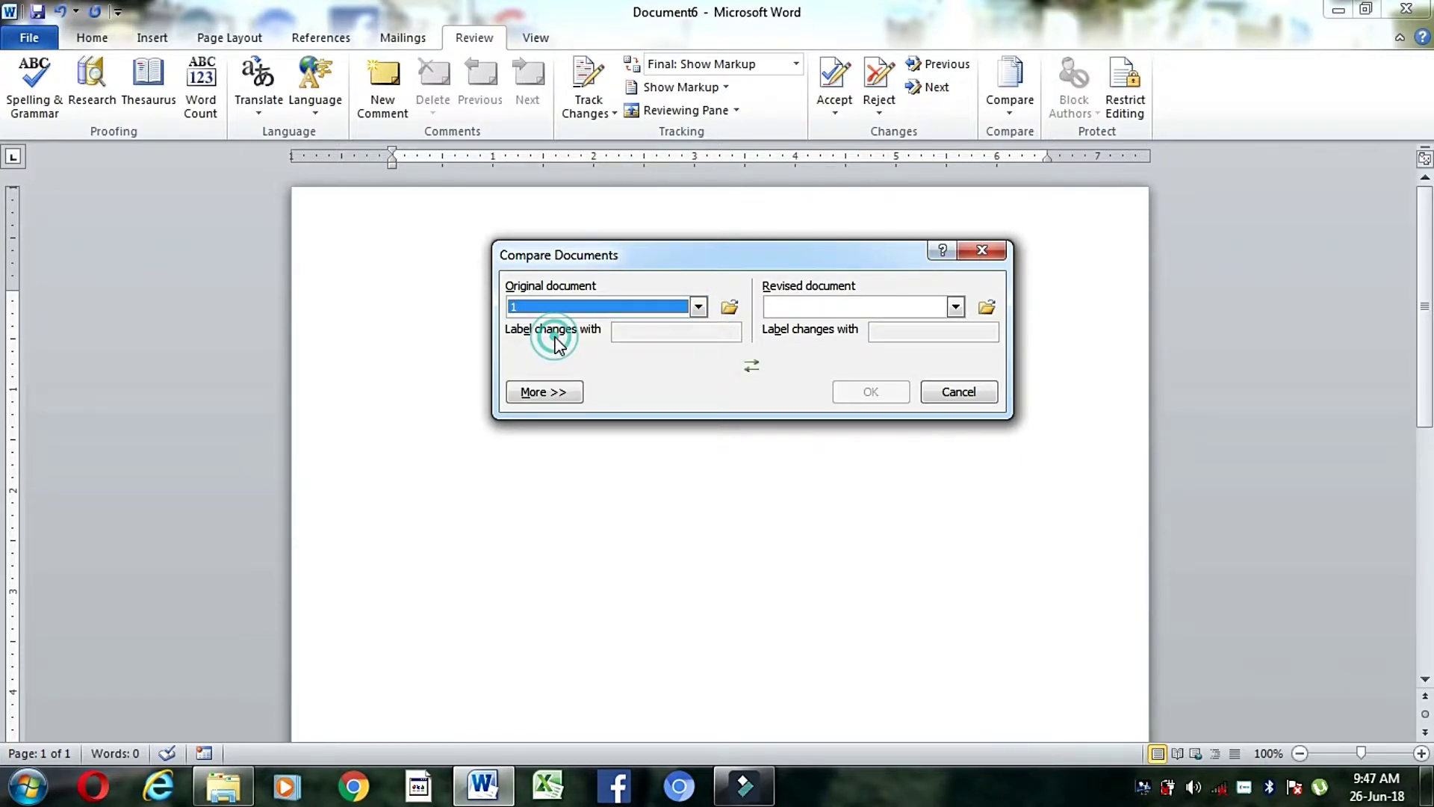
pyautogui.click(728, 308)
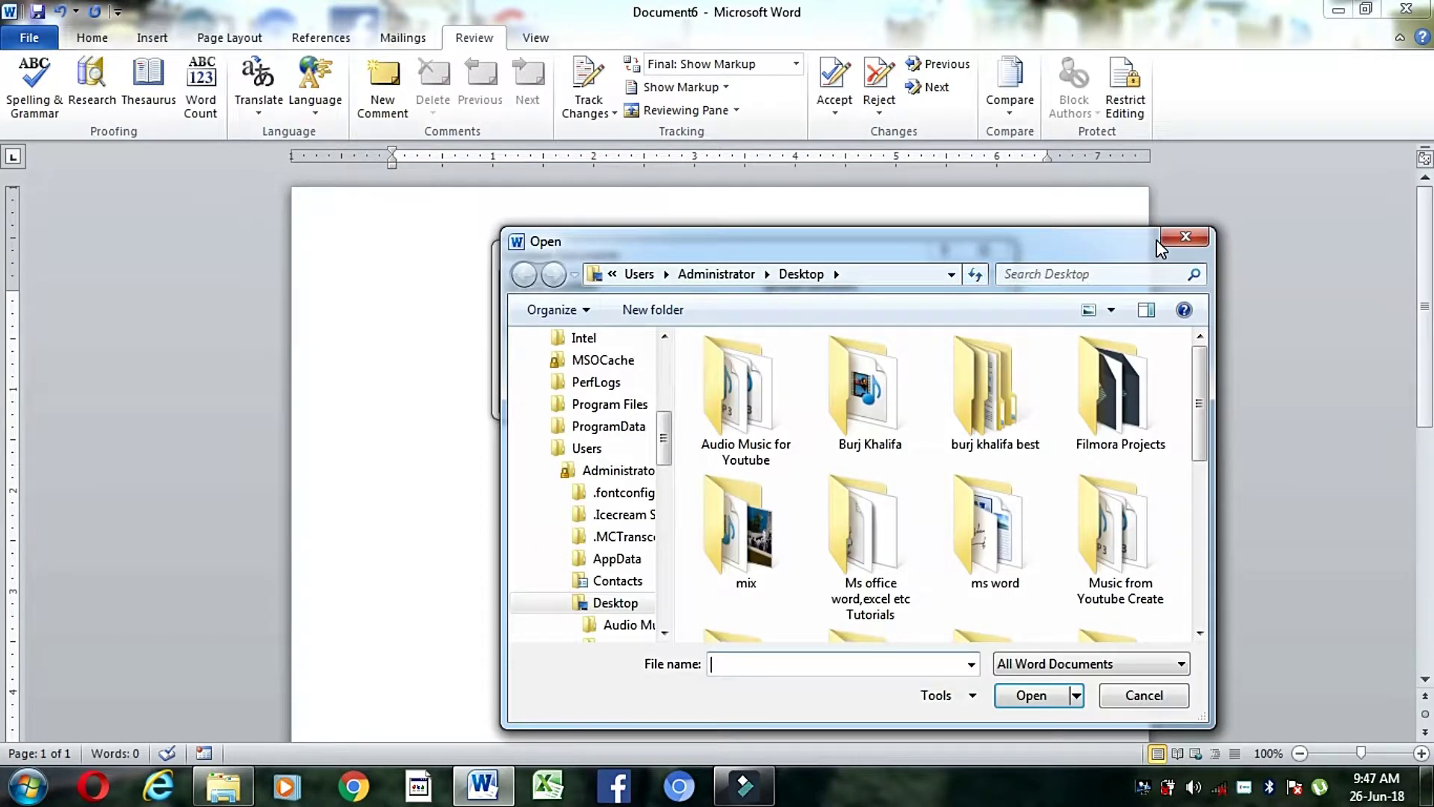
pyautogui.click(1185, 237)
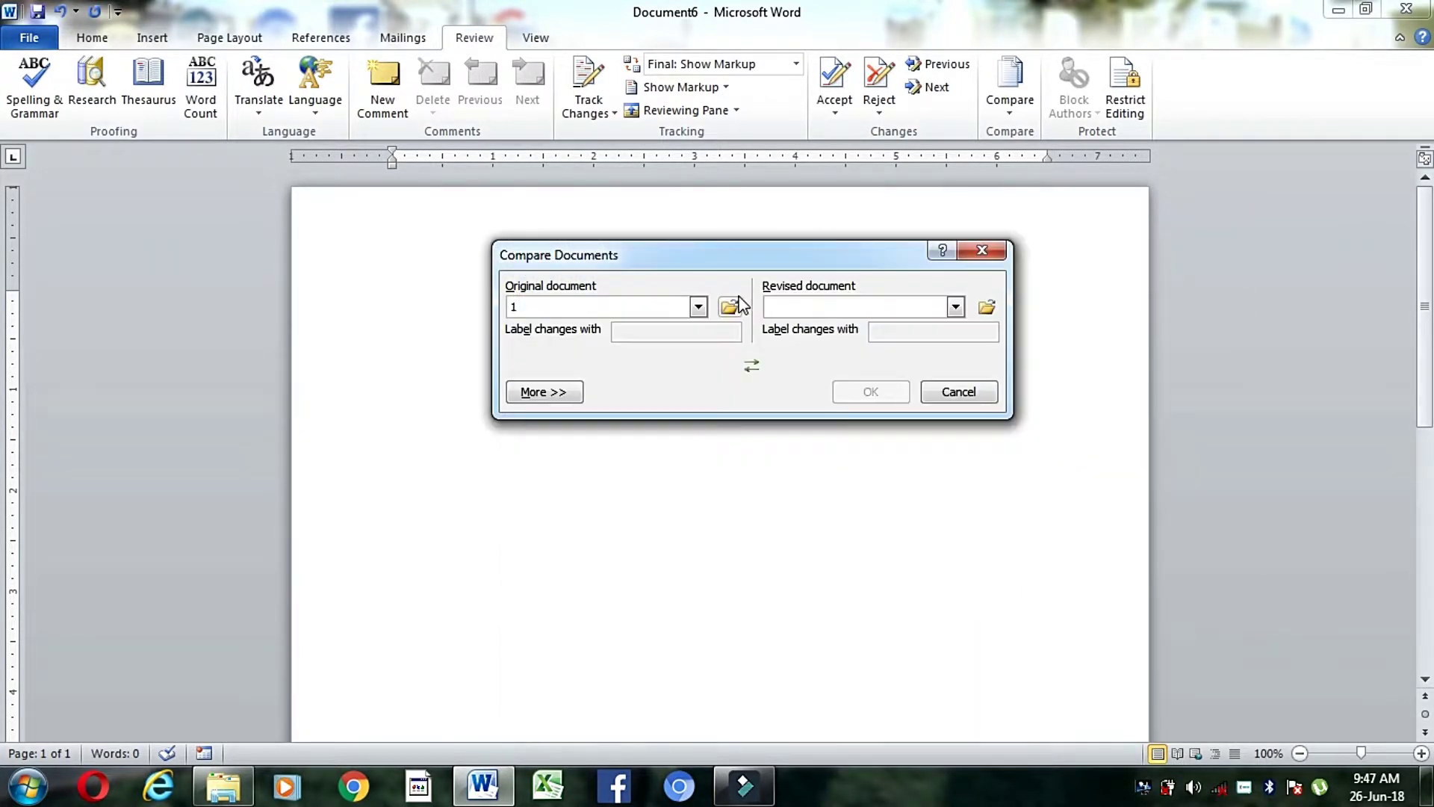
pyautogui.click(729, 307)
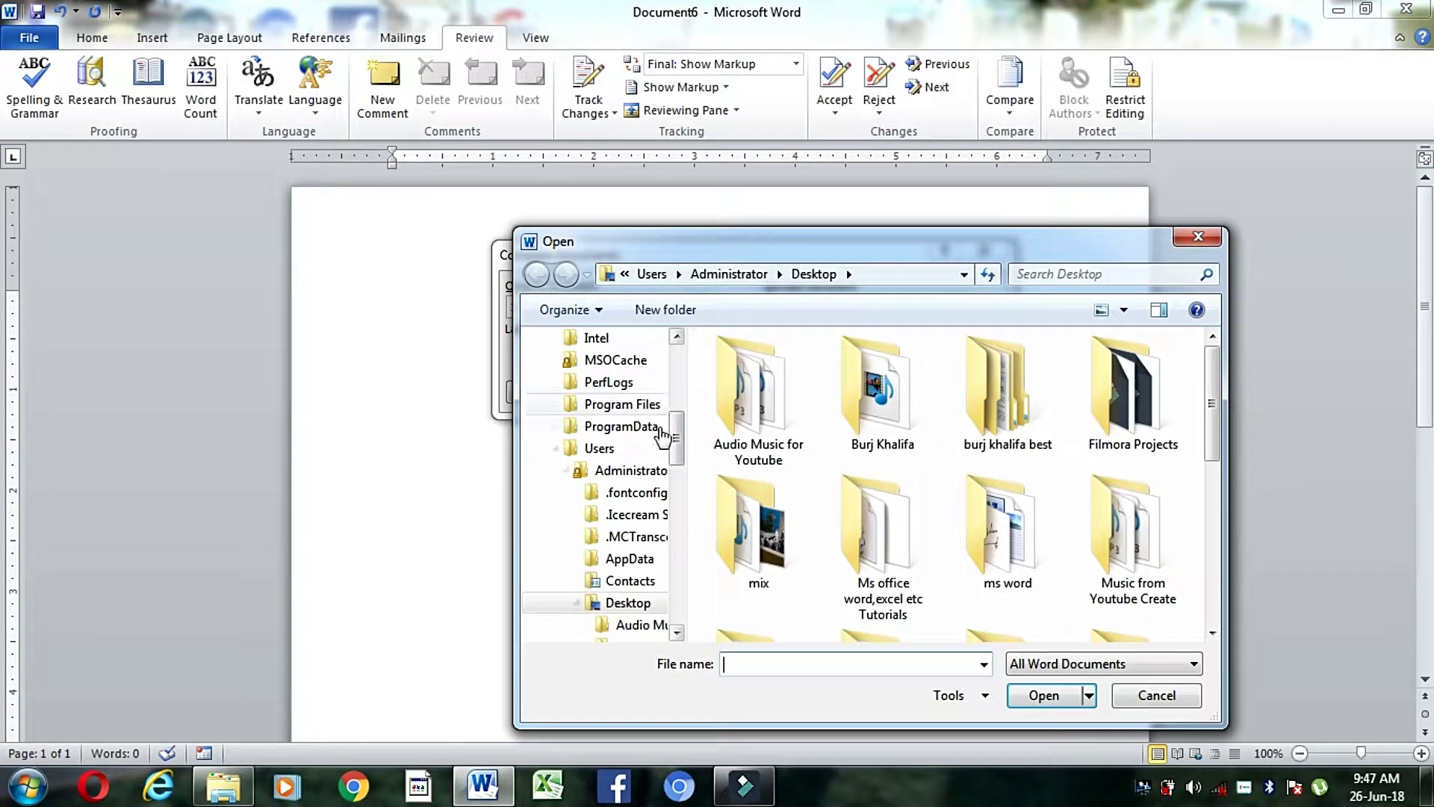
pyautogui.moveTo(677, 437); pyautogui.dragTo(676, 374)
pyautogui.click(605, 413)
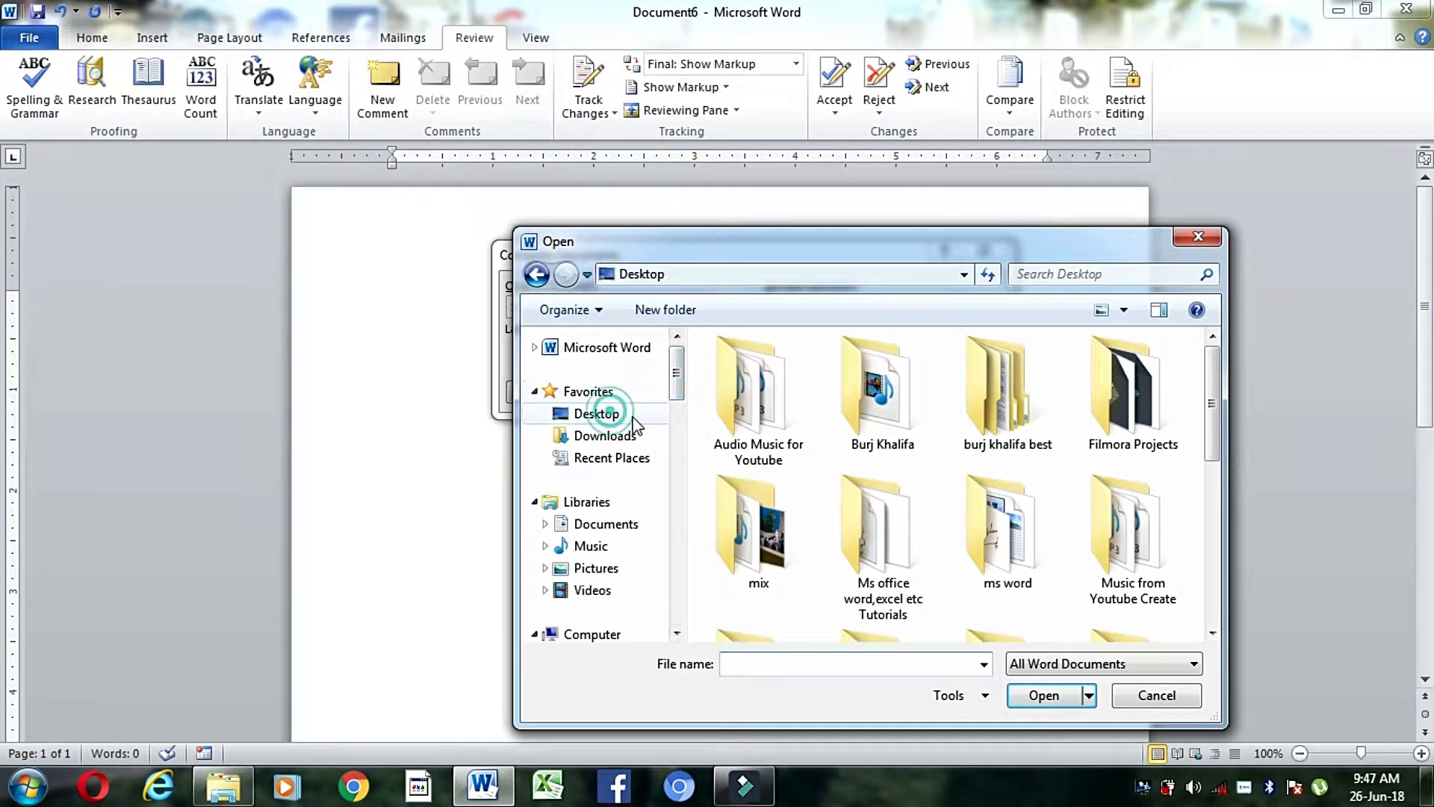
pyautogui.moveTo(1210, 419); pyautogui.dragTo(1193, 609)
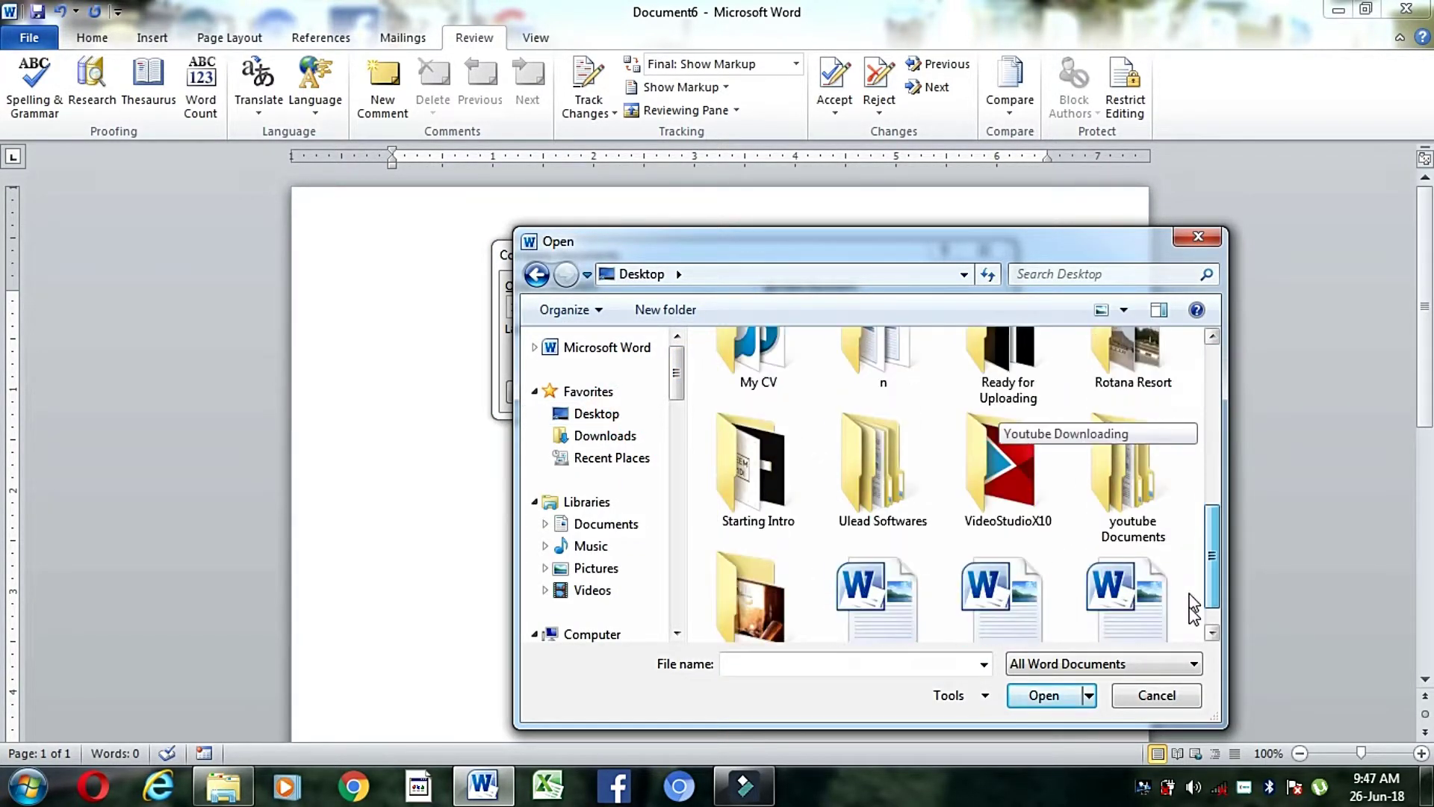
pyautogui.scroll(-1, 1193, 609)
pyautogui.click(877, 560)
pyautogui.click(1038, 693)
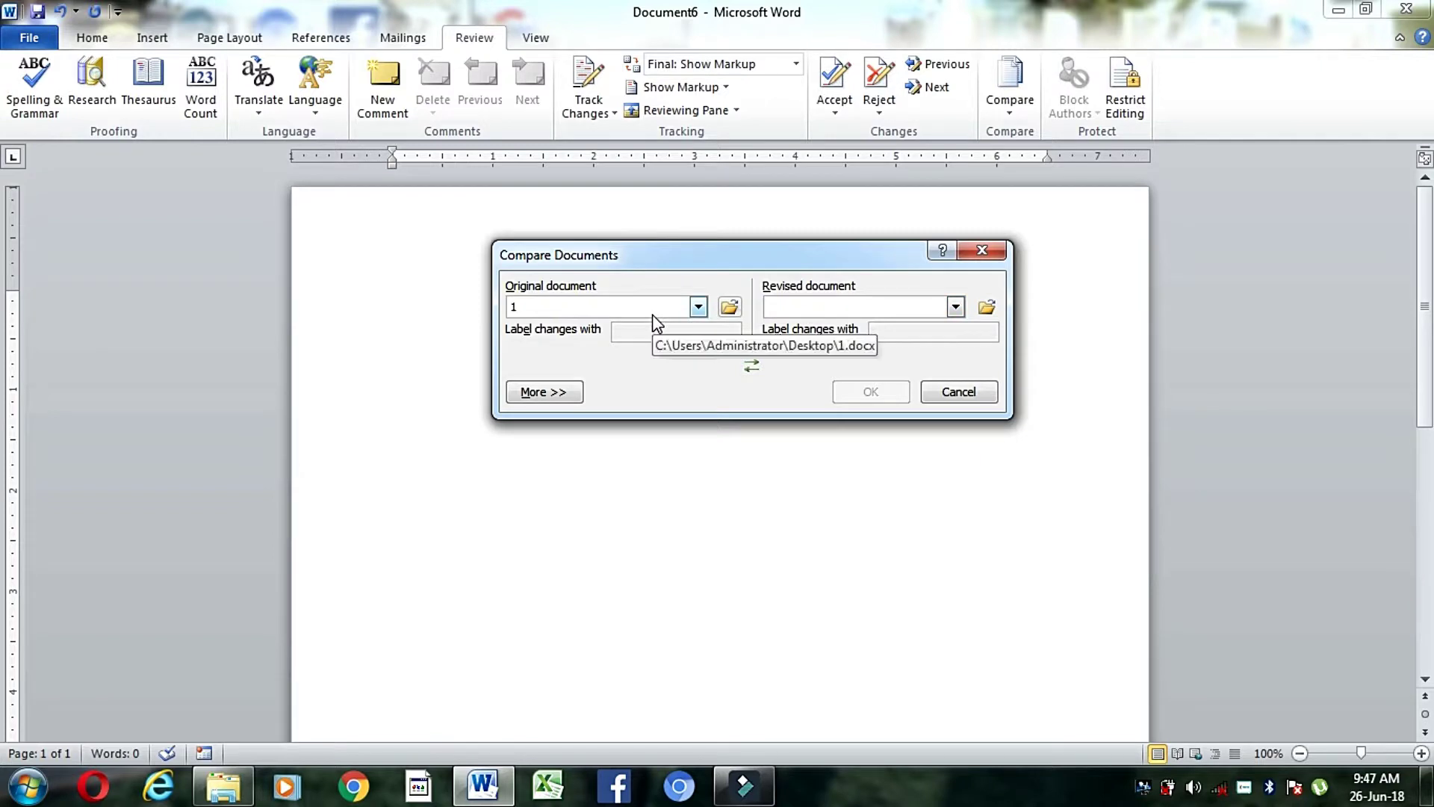
# - Select 2.docx from the Desktop as the revised document and run the comparison
pyautogui.click(990, 307)
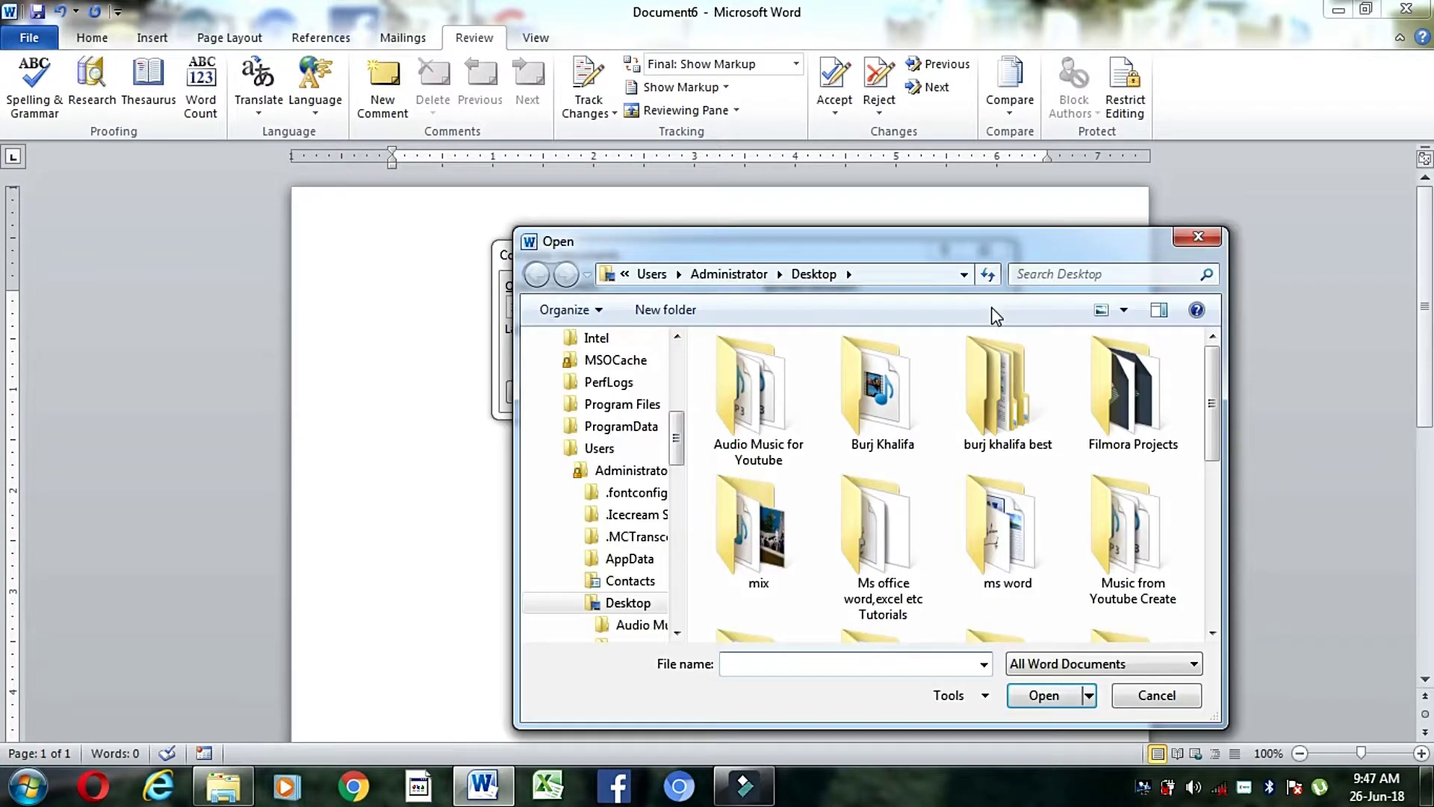
pyautogui.moveTo(676, 419); pyautogui.dragTo(676, 361)
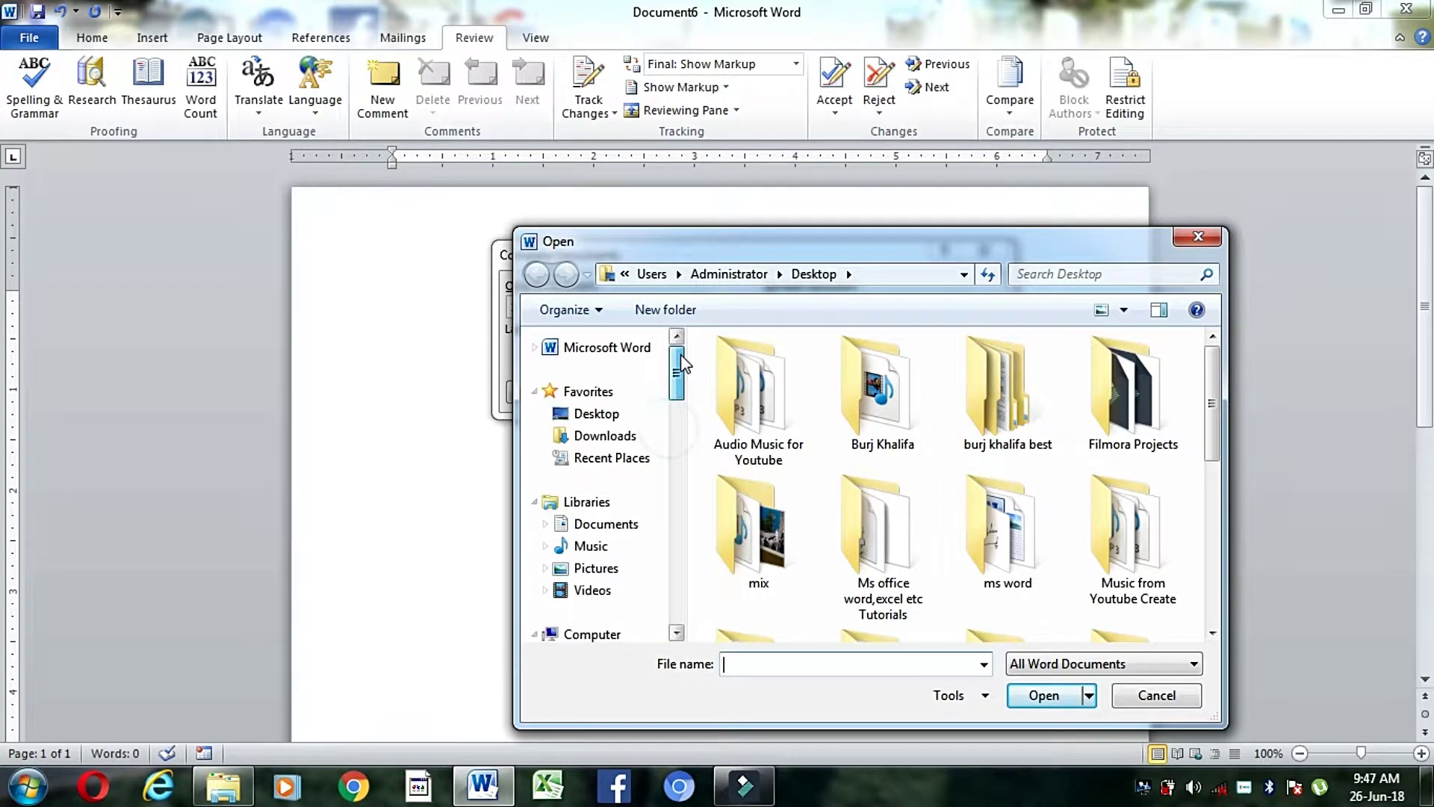
pyautogui.click(614, 416)
pyautogui.click(1212, 411)
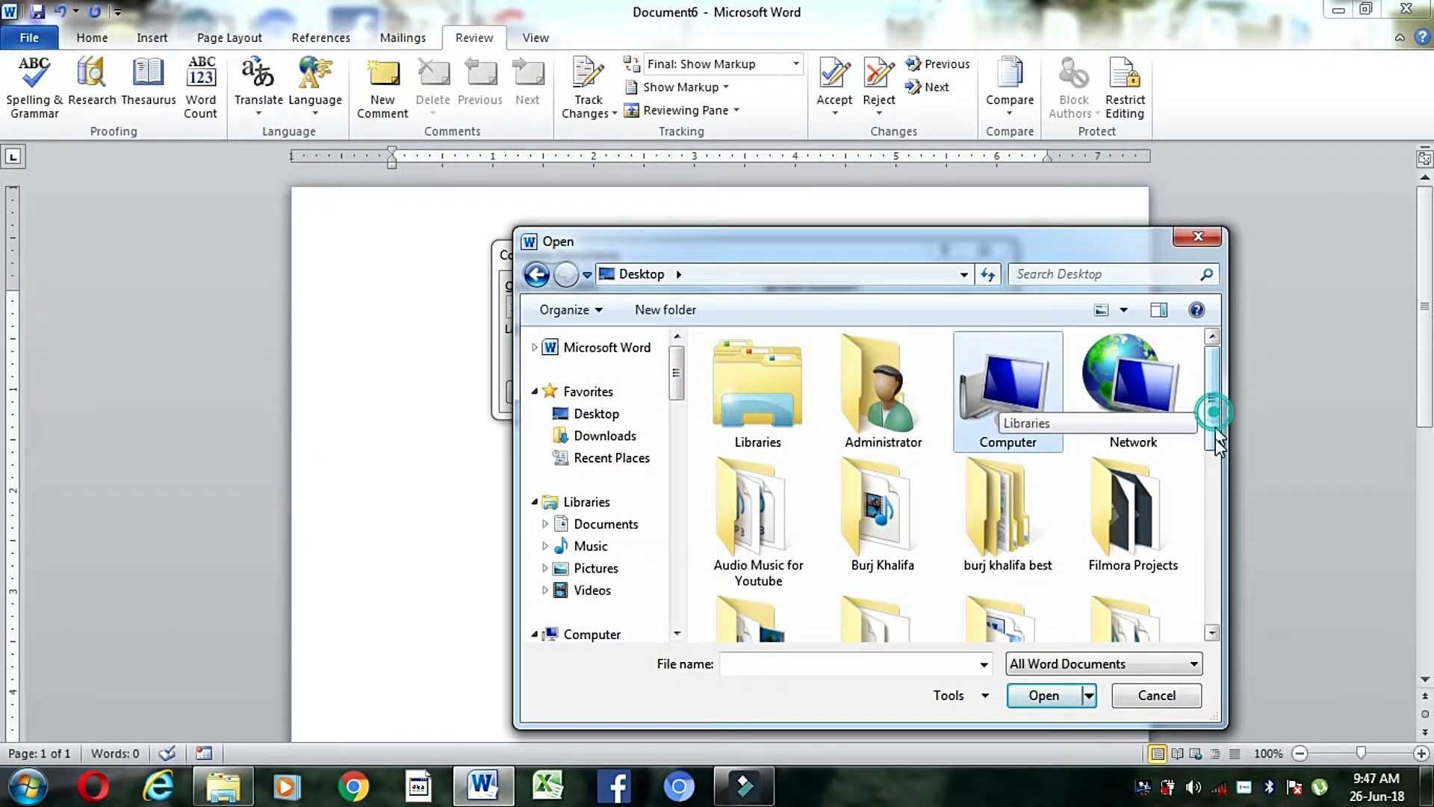
pyautogui.moveTo(1216, 441); pyautogui.dragTo(1214, 613)
pyautogui.click(993, 584)
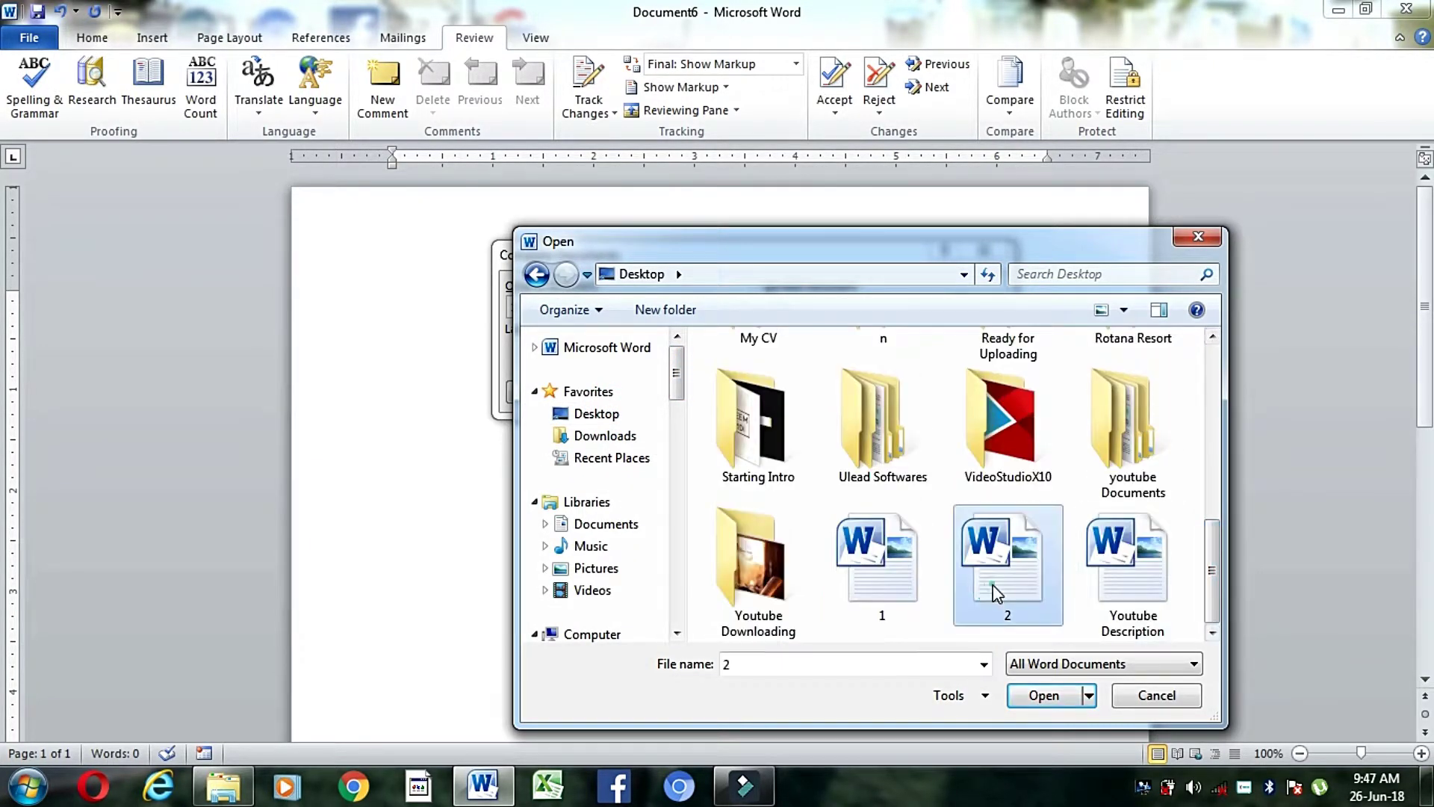
pyautogui.click(1044, 696)
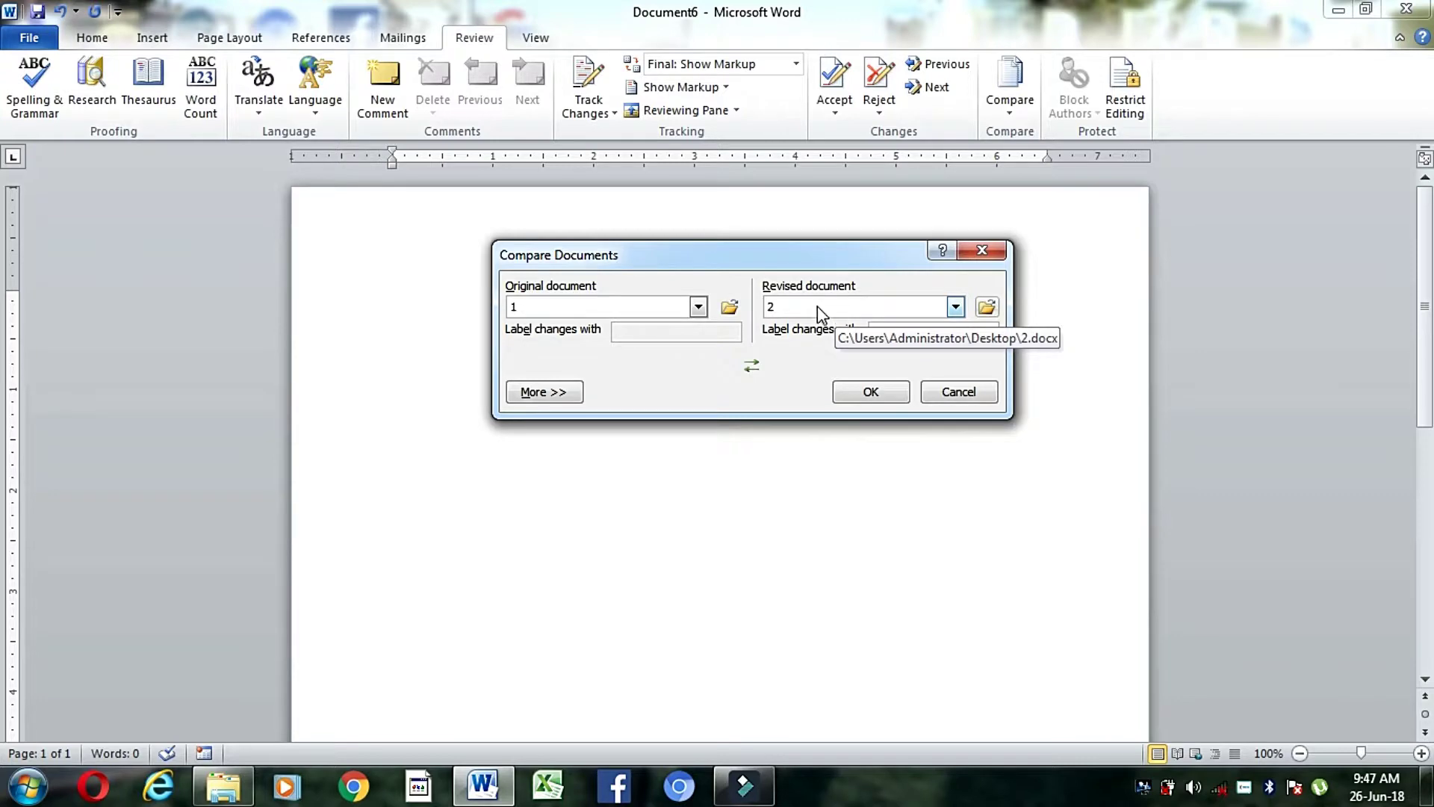
pyautogui.click(885, 395)
pyautogui.click(643, 445)
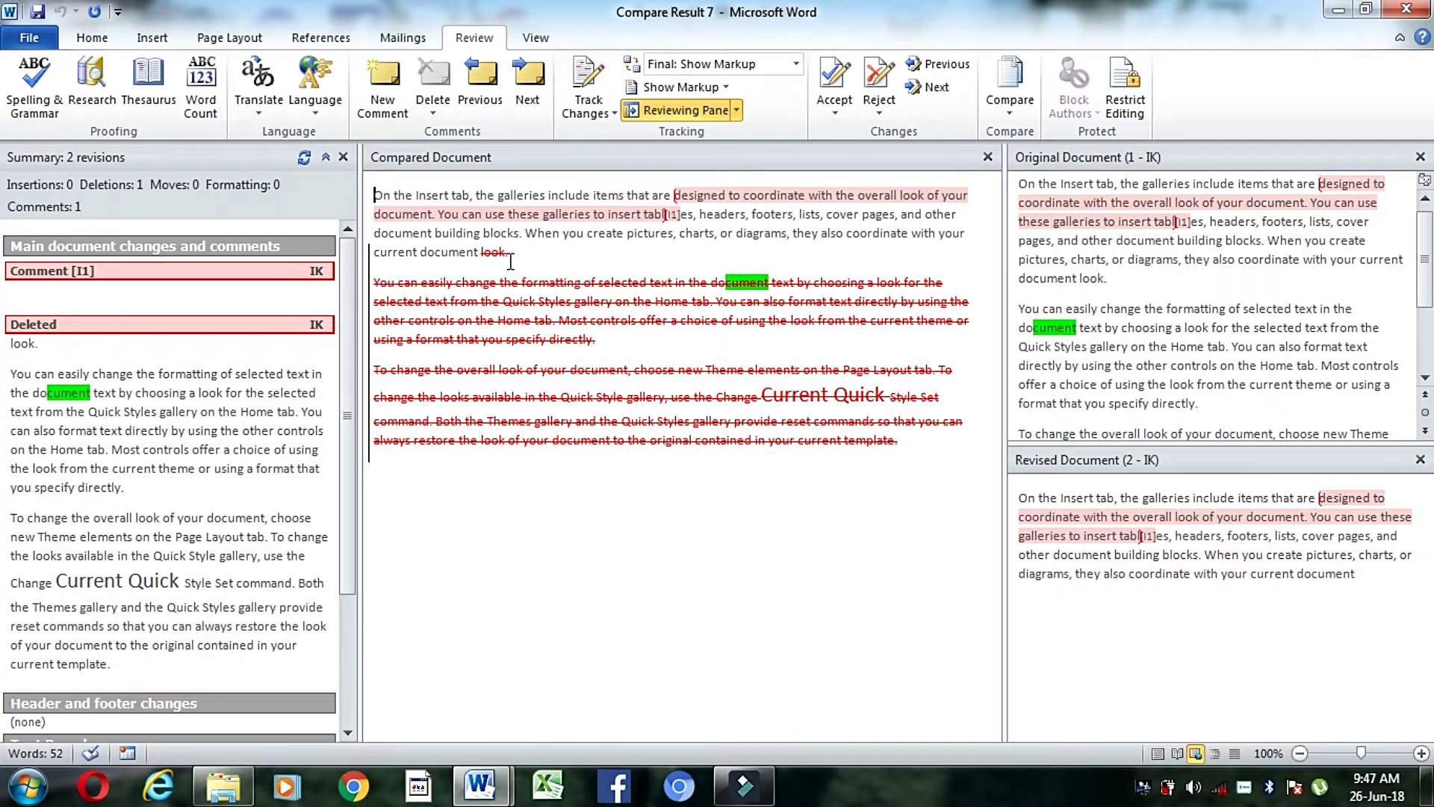
pyautogui.moveTo(456, 236); pyautogui.dragTo(382, 201)
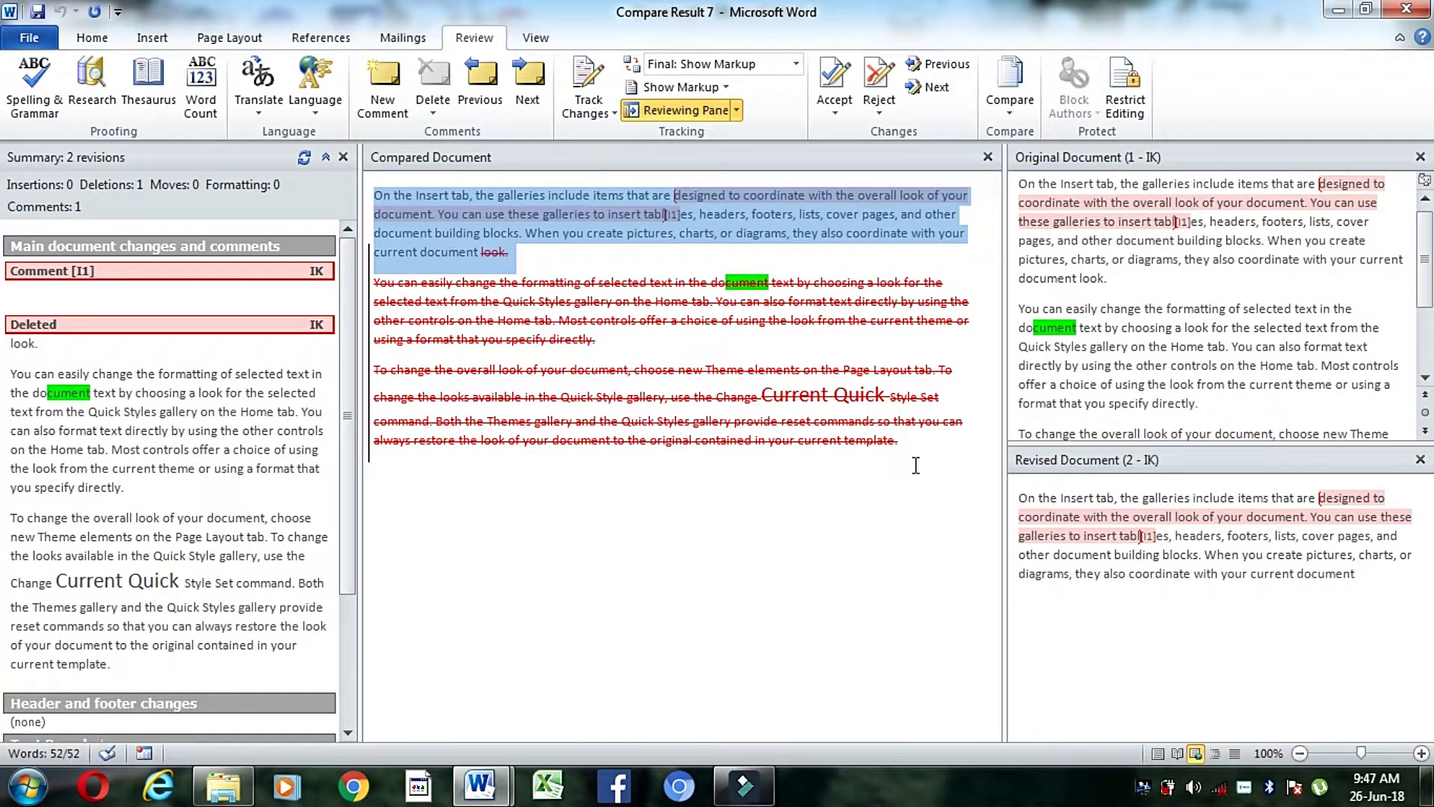
pyautogui.moveTo(912, 463); pyautogui.dragTo(461, 286)
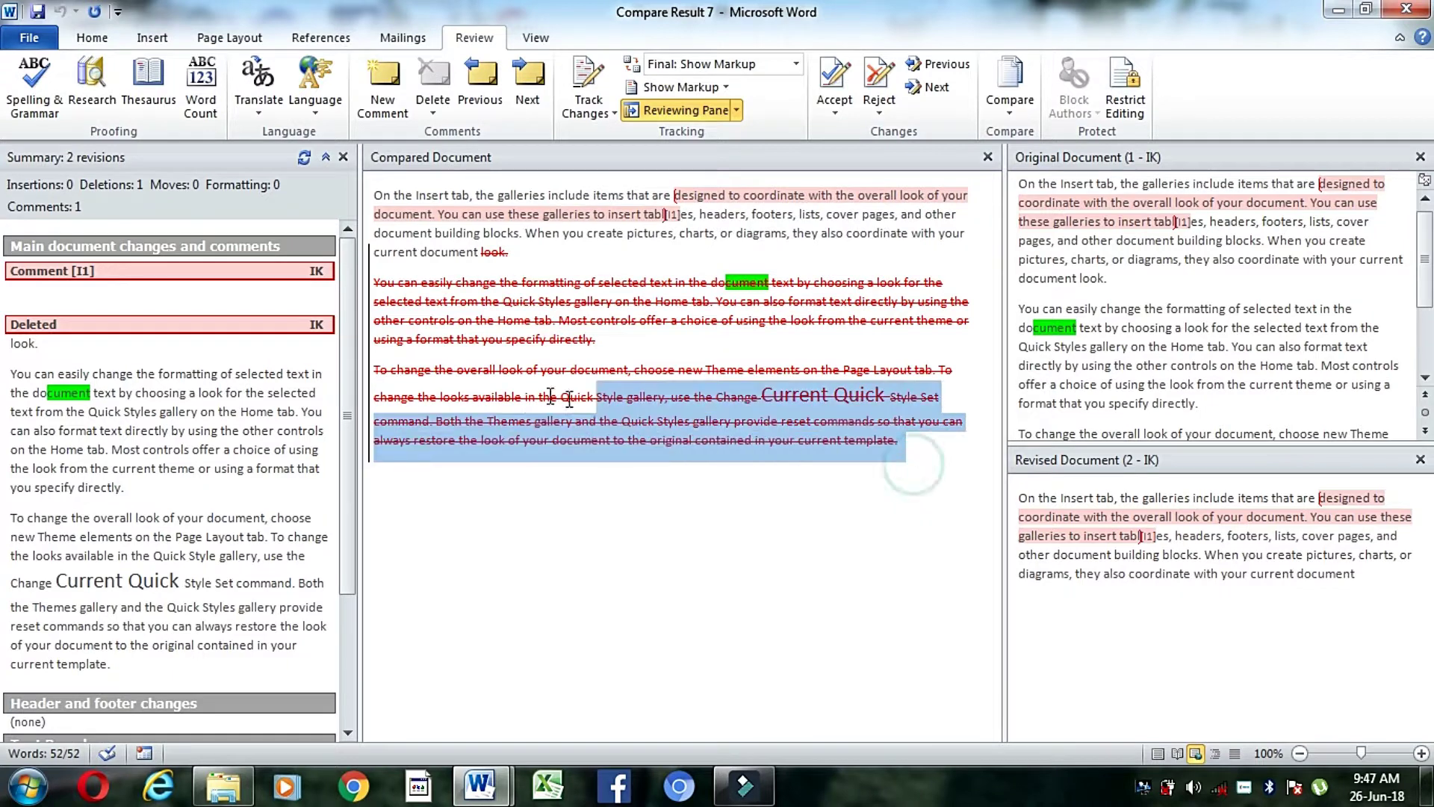
pyautogui.click(704, 263)
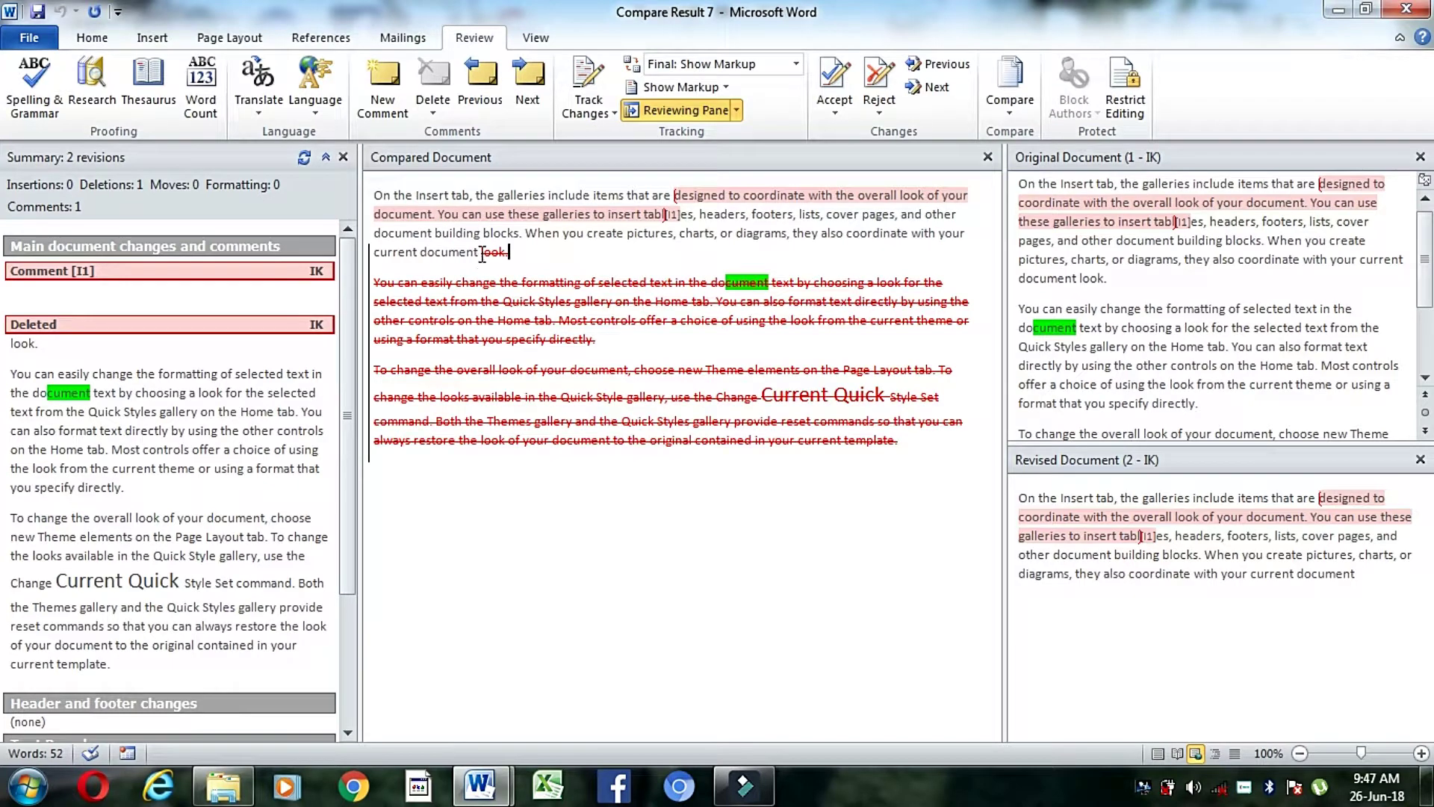
pyautogui.moveTo(482, 255); pyautogui.dragTo(371, 188)
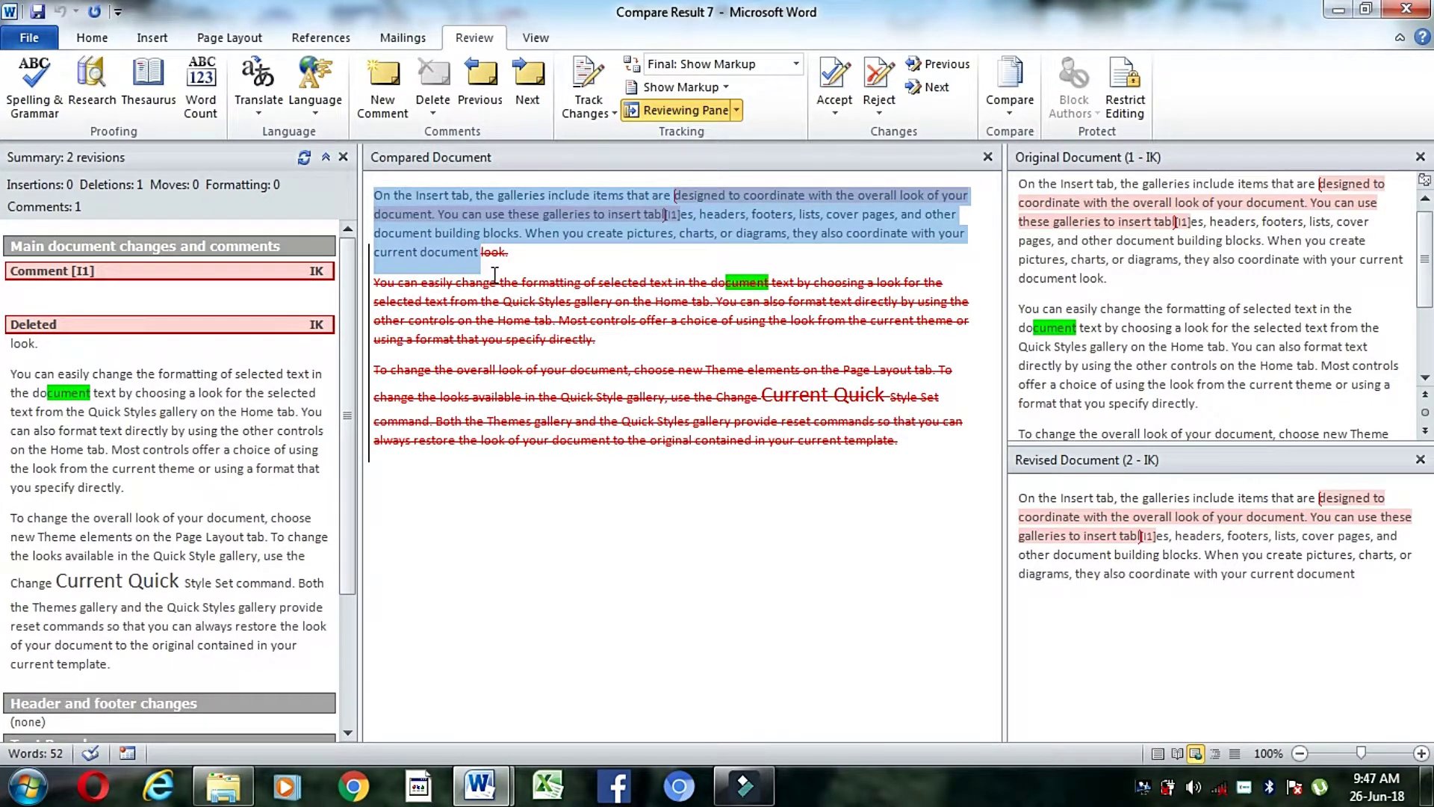
pyautogui.moveTo(493, 252)
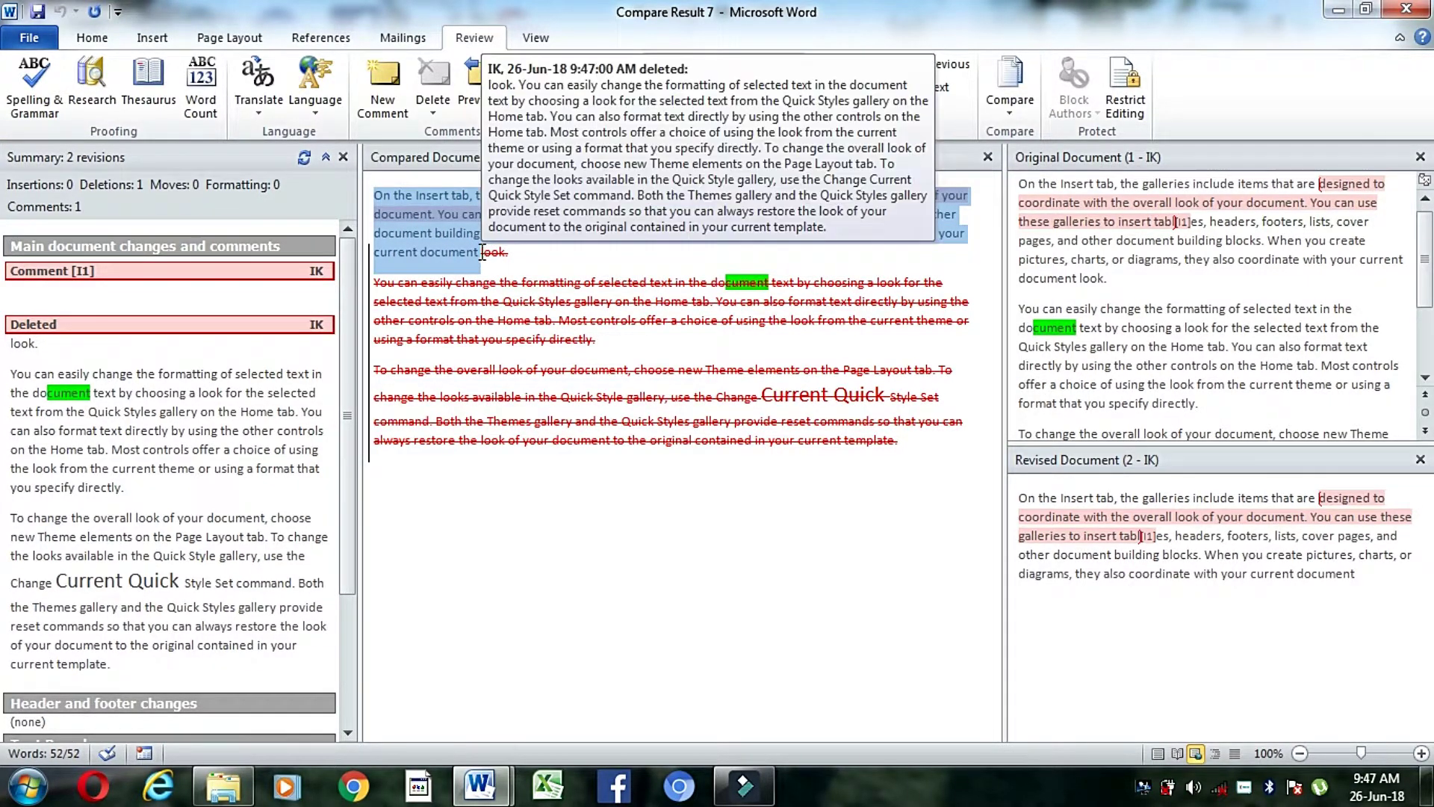
pyautogui.moveTo(477, 252); pyautogui.dragTo(533, 255)
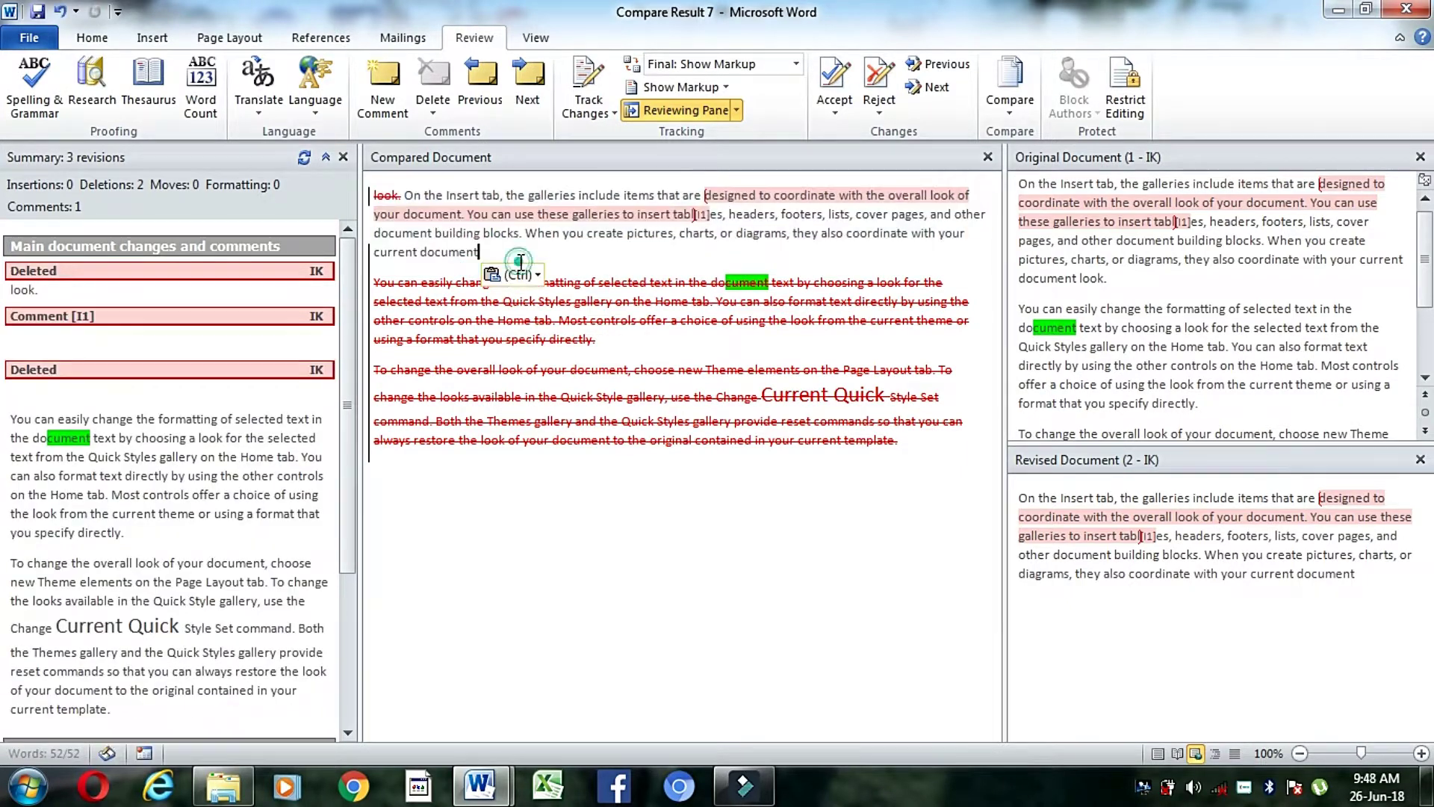
pyautogui.hotkey('ctrl', 'z')
pyautogui.click(485, 253)
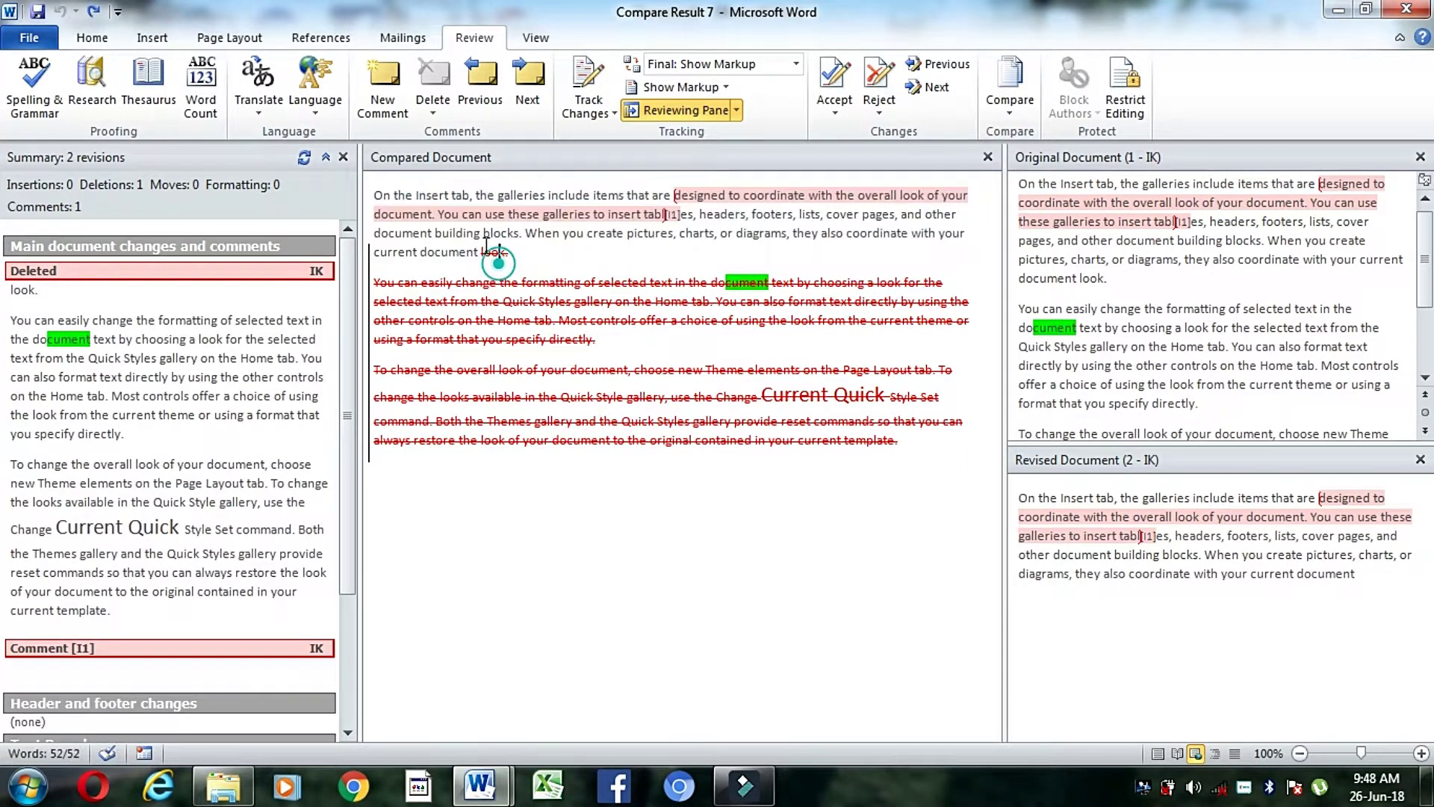
pyautogui.doubleClick(493, 253)
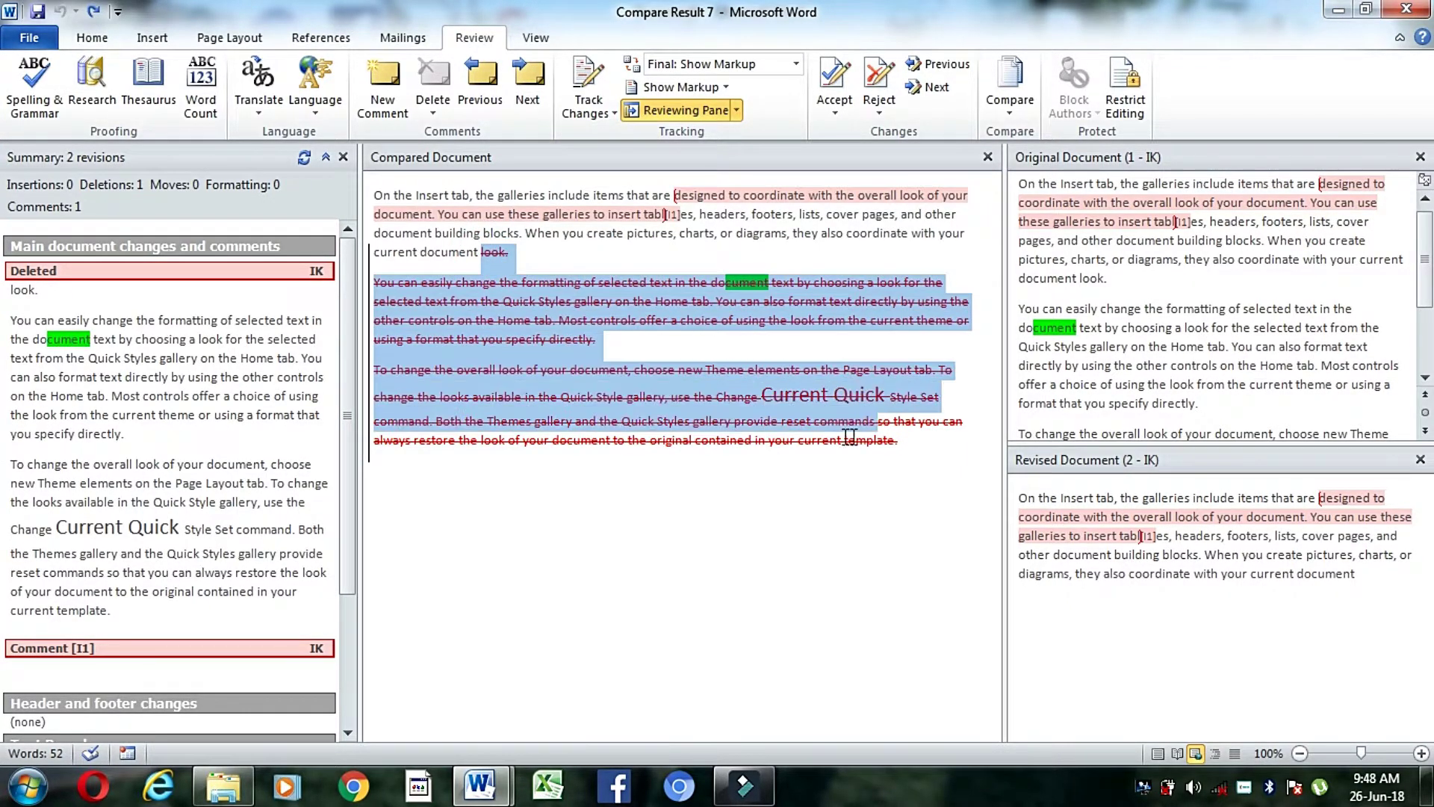
pyautogui.moveTo(553, 271); pyautogui.dragTo(915, 459)
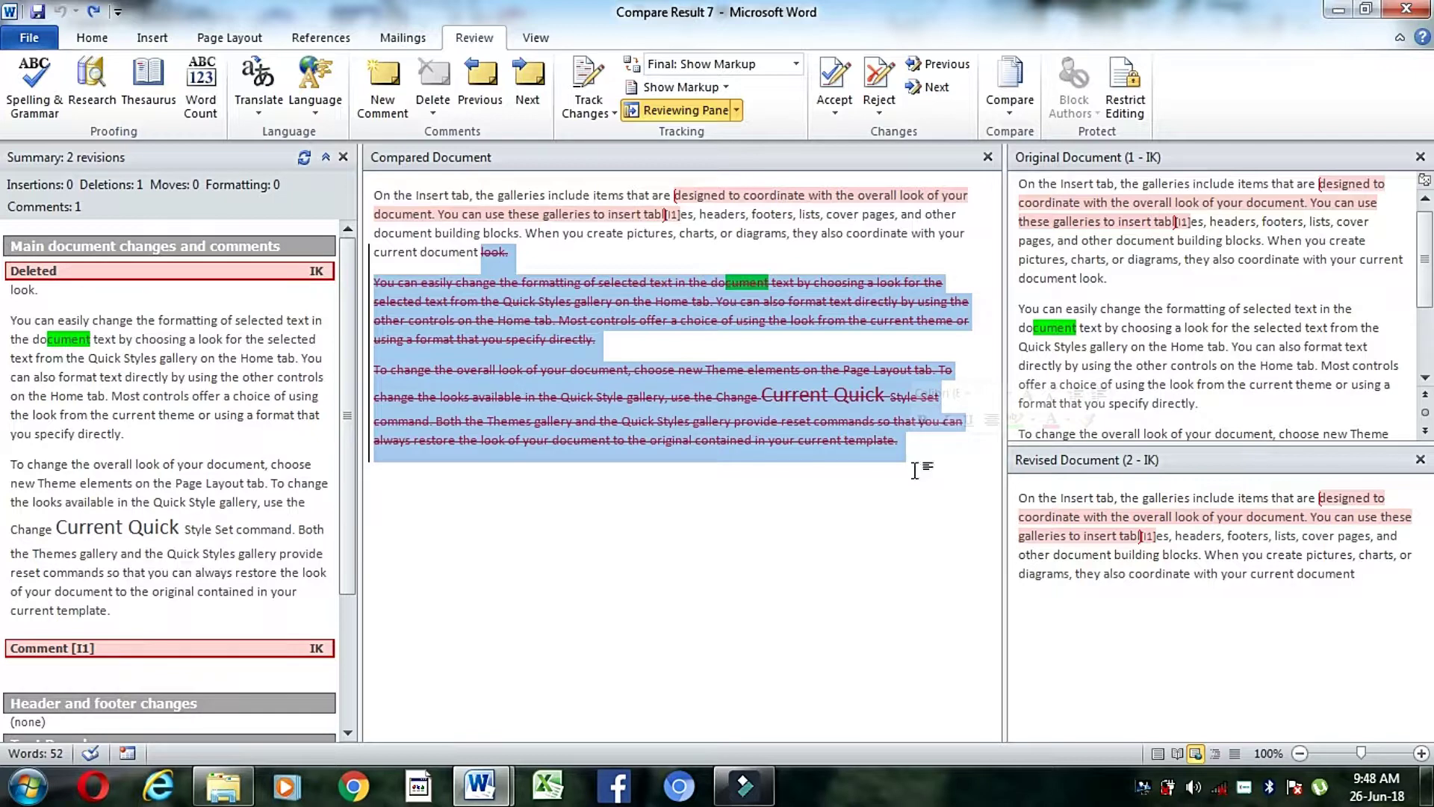
pyautogui.click(477, 253)
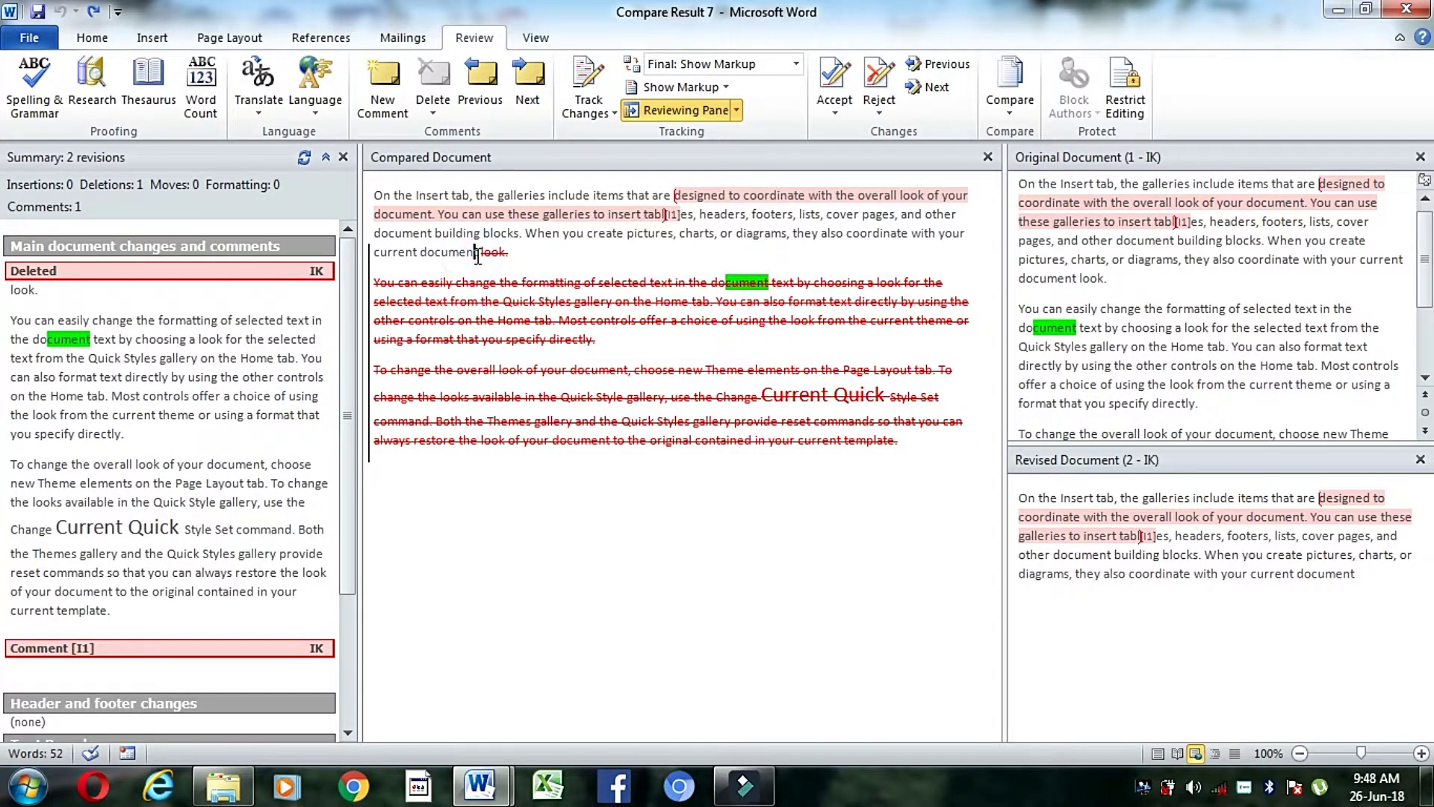
pyautogui.click(480, 254)
pyautogui.moveTo(476, 252); pyautogui.dragTo(906, 452)
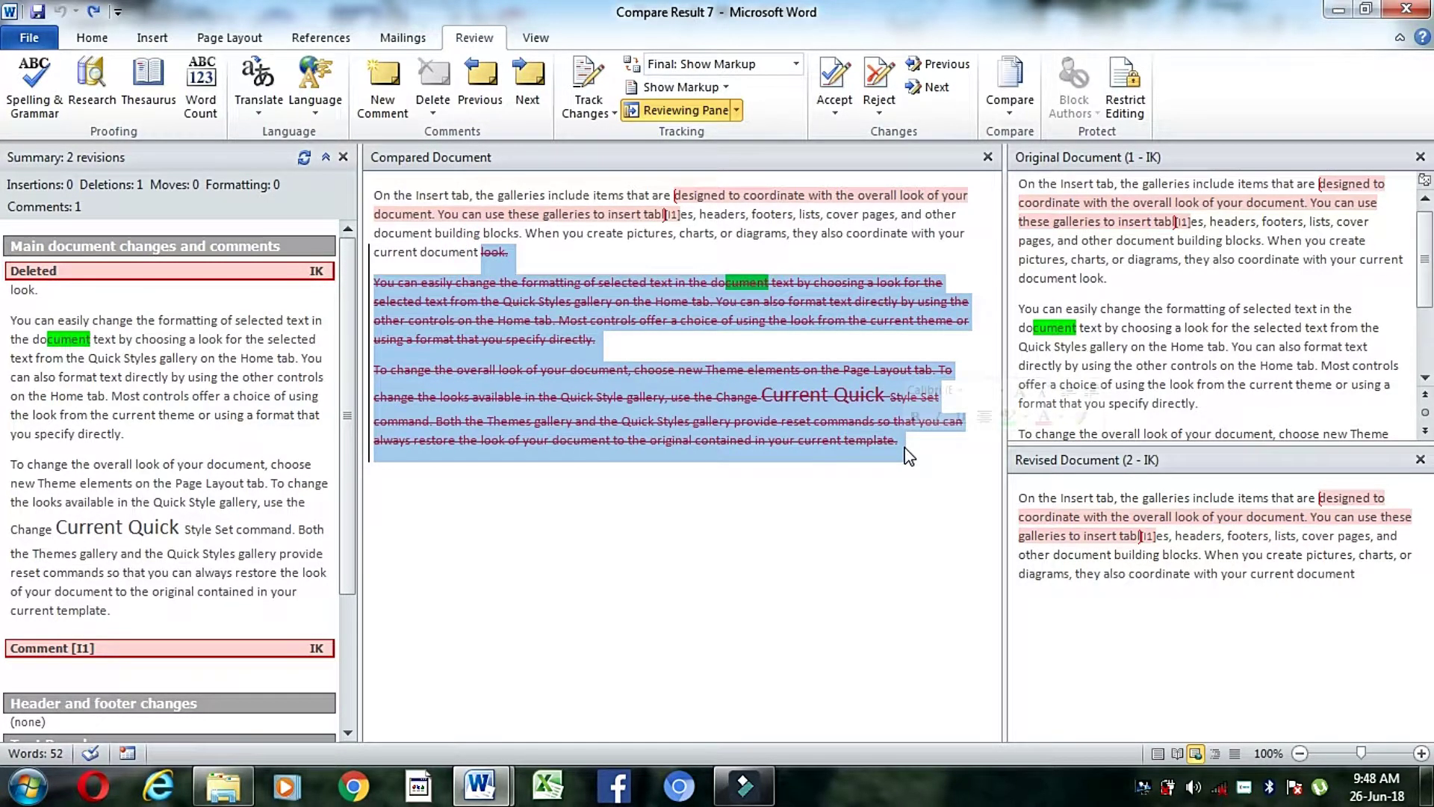
pyautogui.click(814, 515)
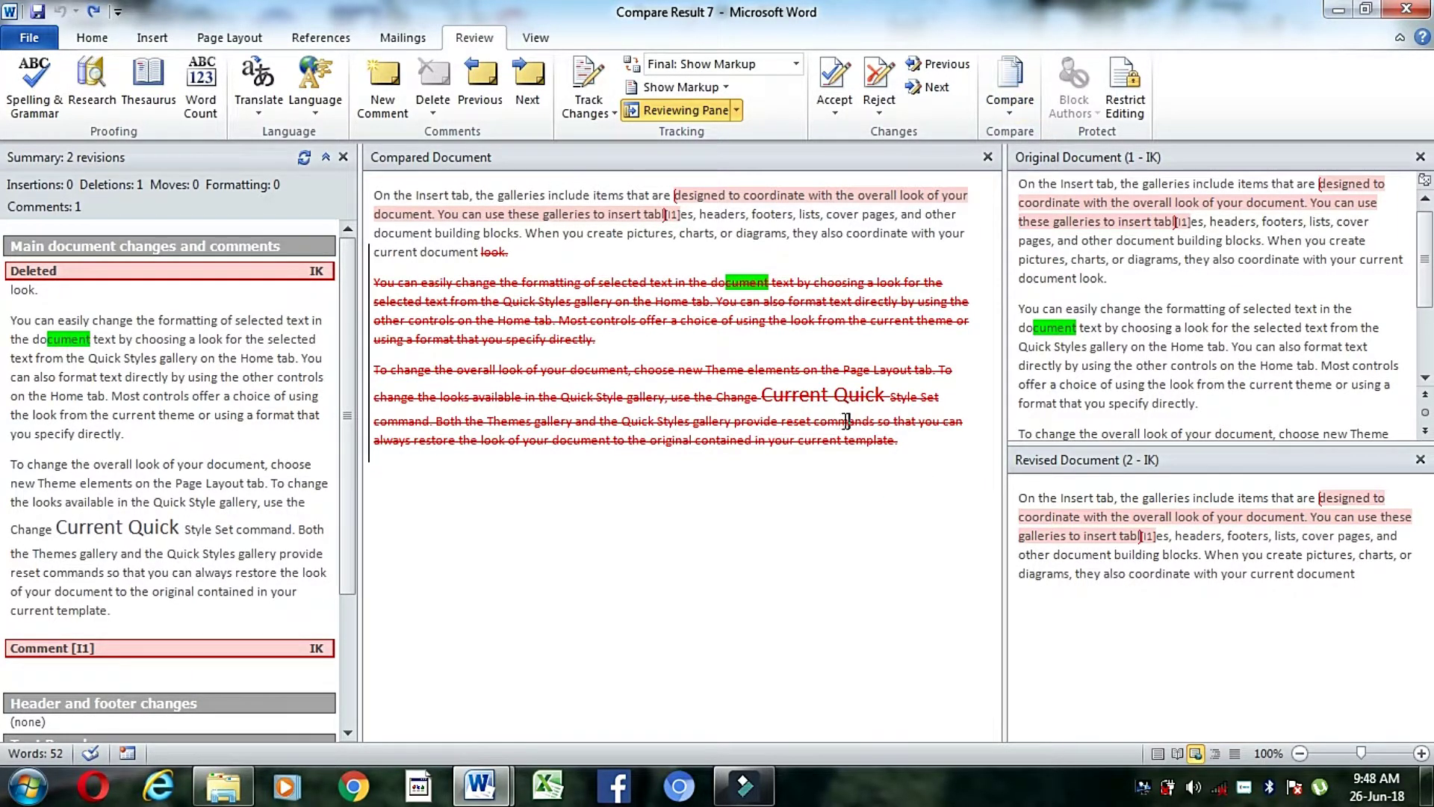
# - Close the Reviewing Pane and both original and revised document panes
pyautogui.click(343, 157)
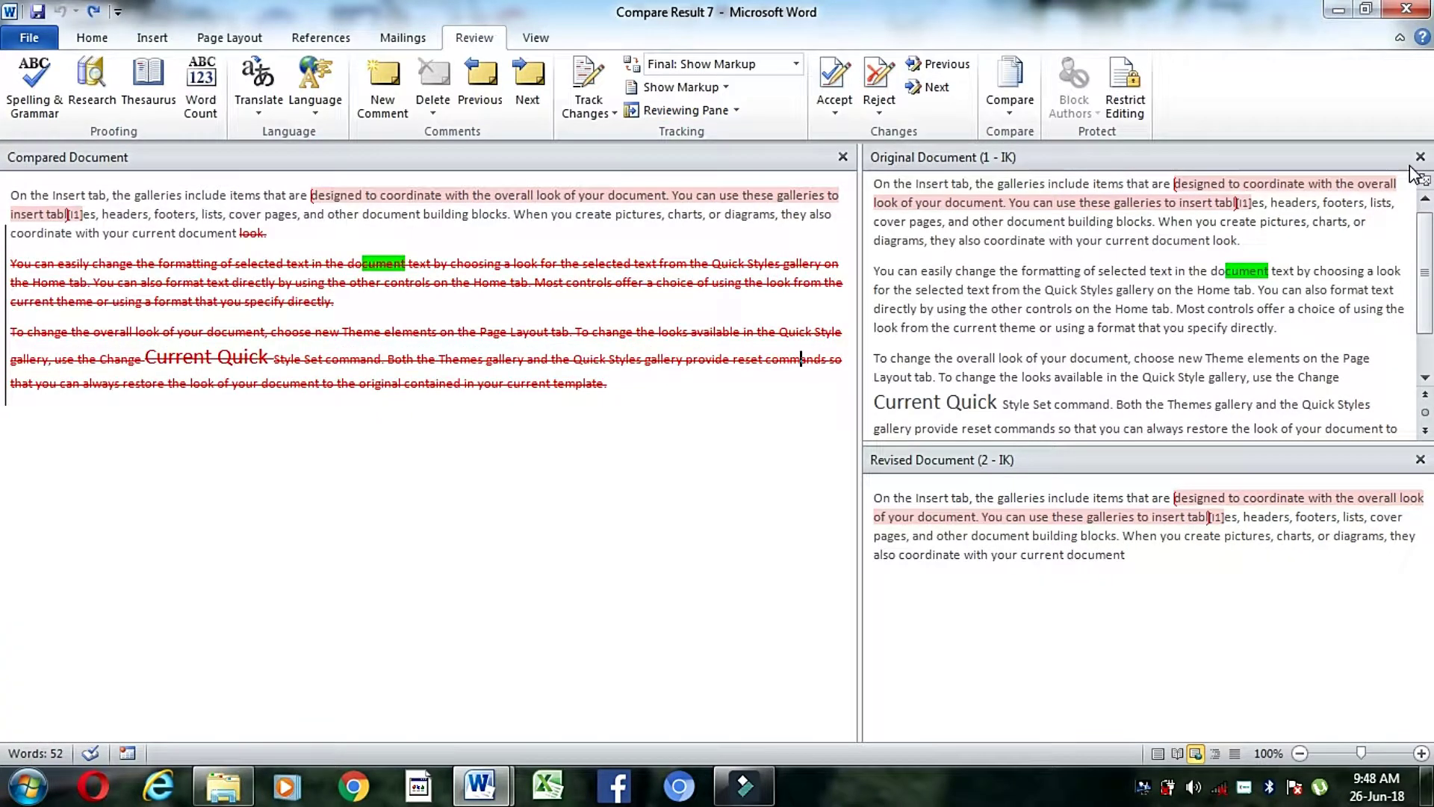
pyautogui.click(1419, 157)
pyautogui.click(1420, 157)
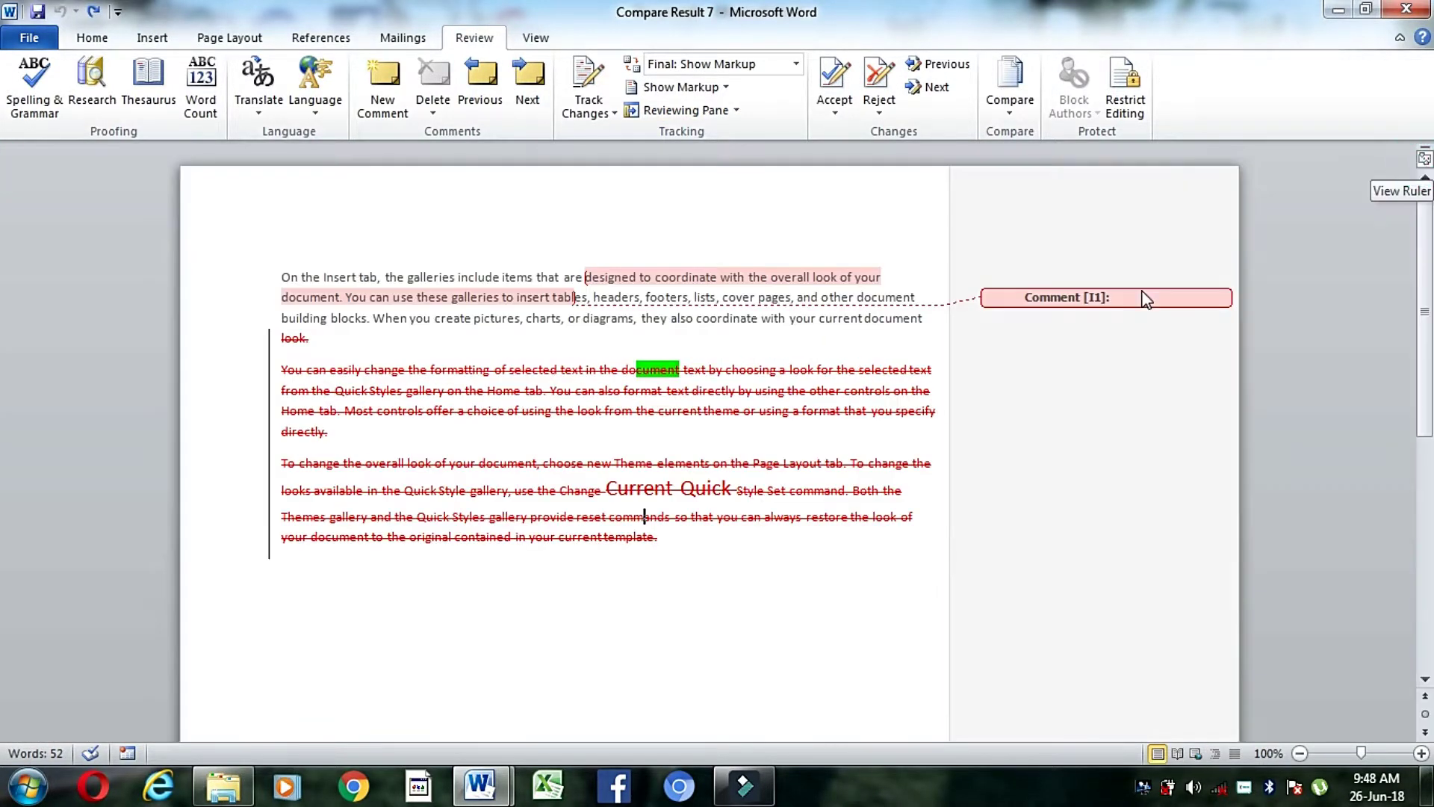
pyautogui.moveTo(698, 576); pyautogui.dragTo(201, 265)
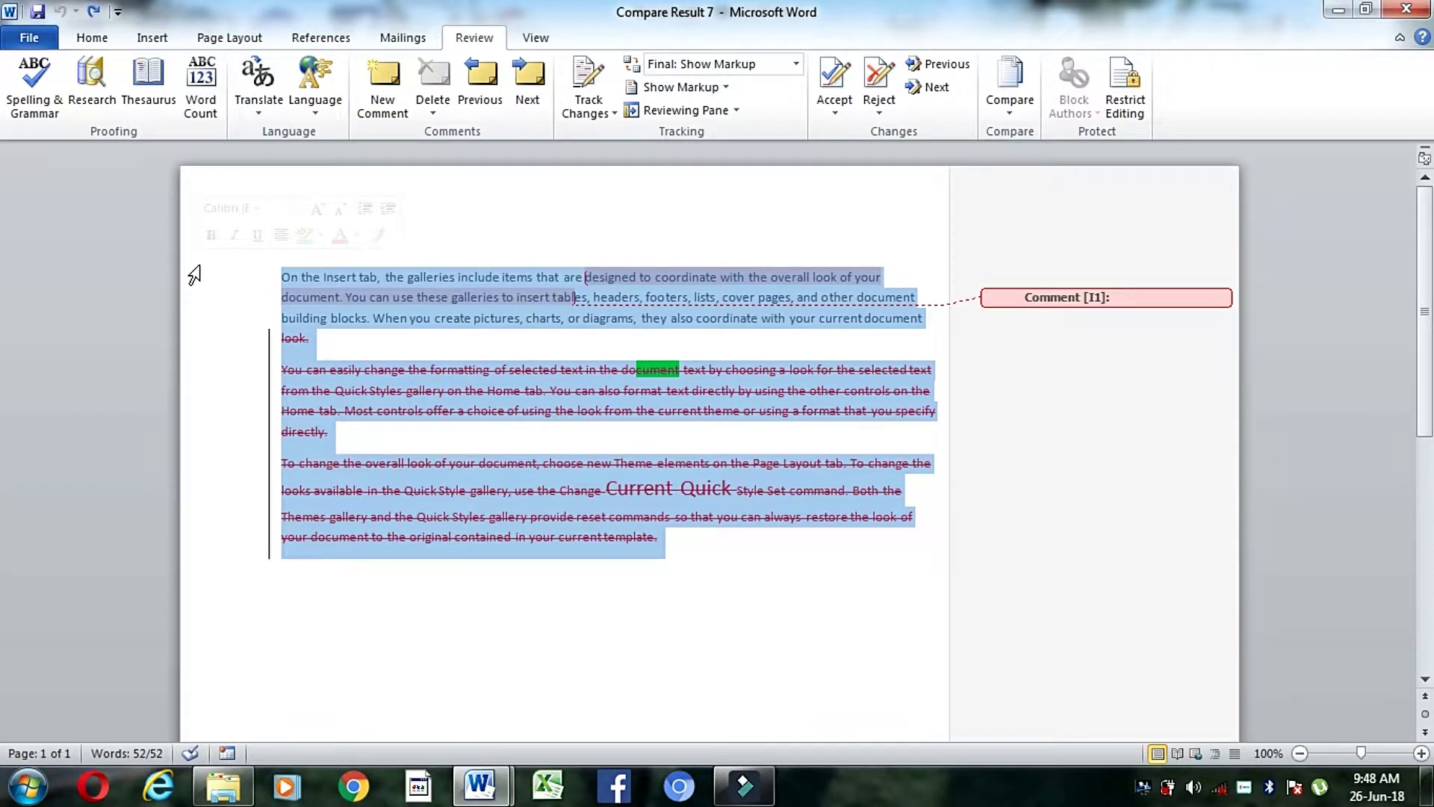
pyautogui.click(762, 527)
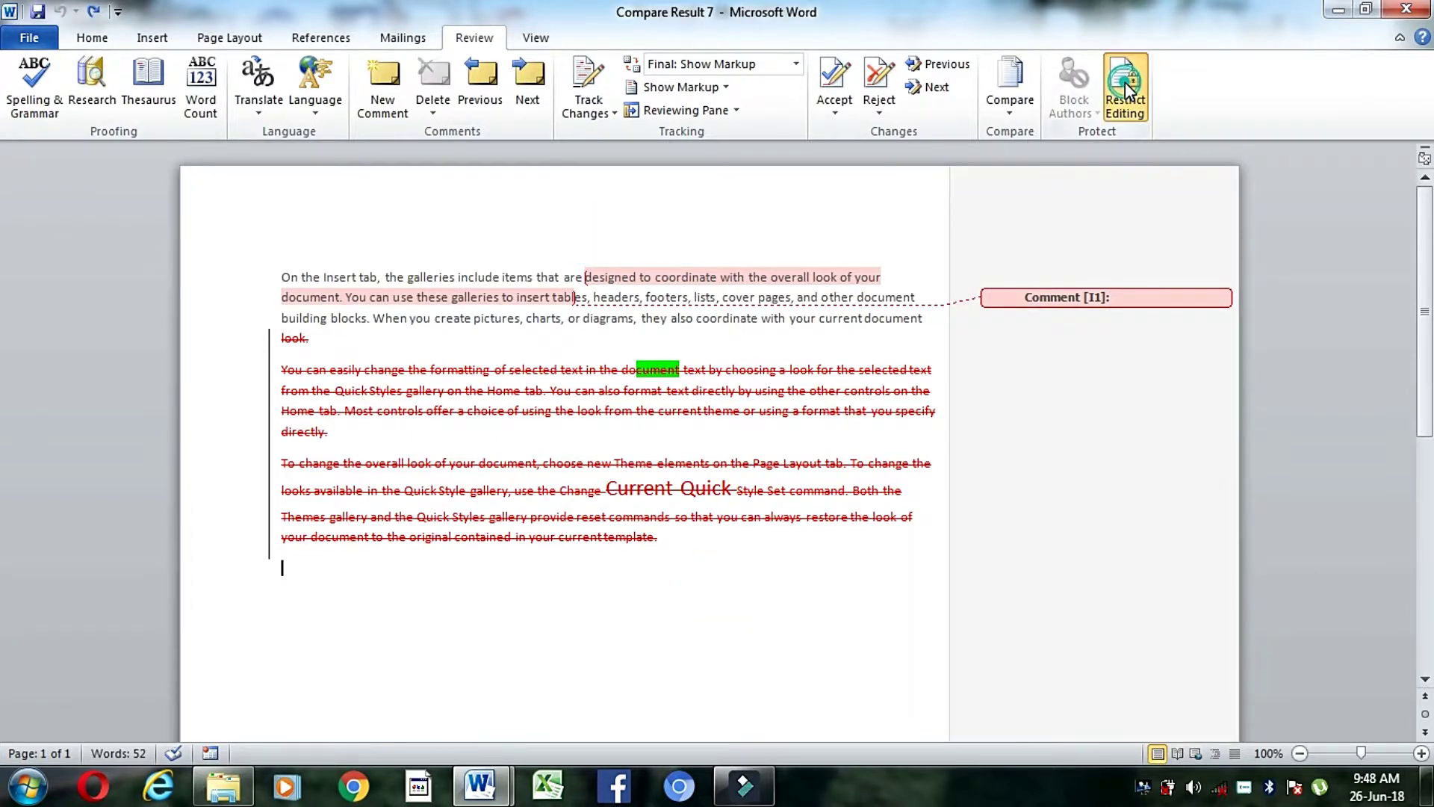
# - Limit formatting and allow no changes except for Everyone, enforcing protection with a password
pyautogui.click(1124, 85)
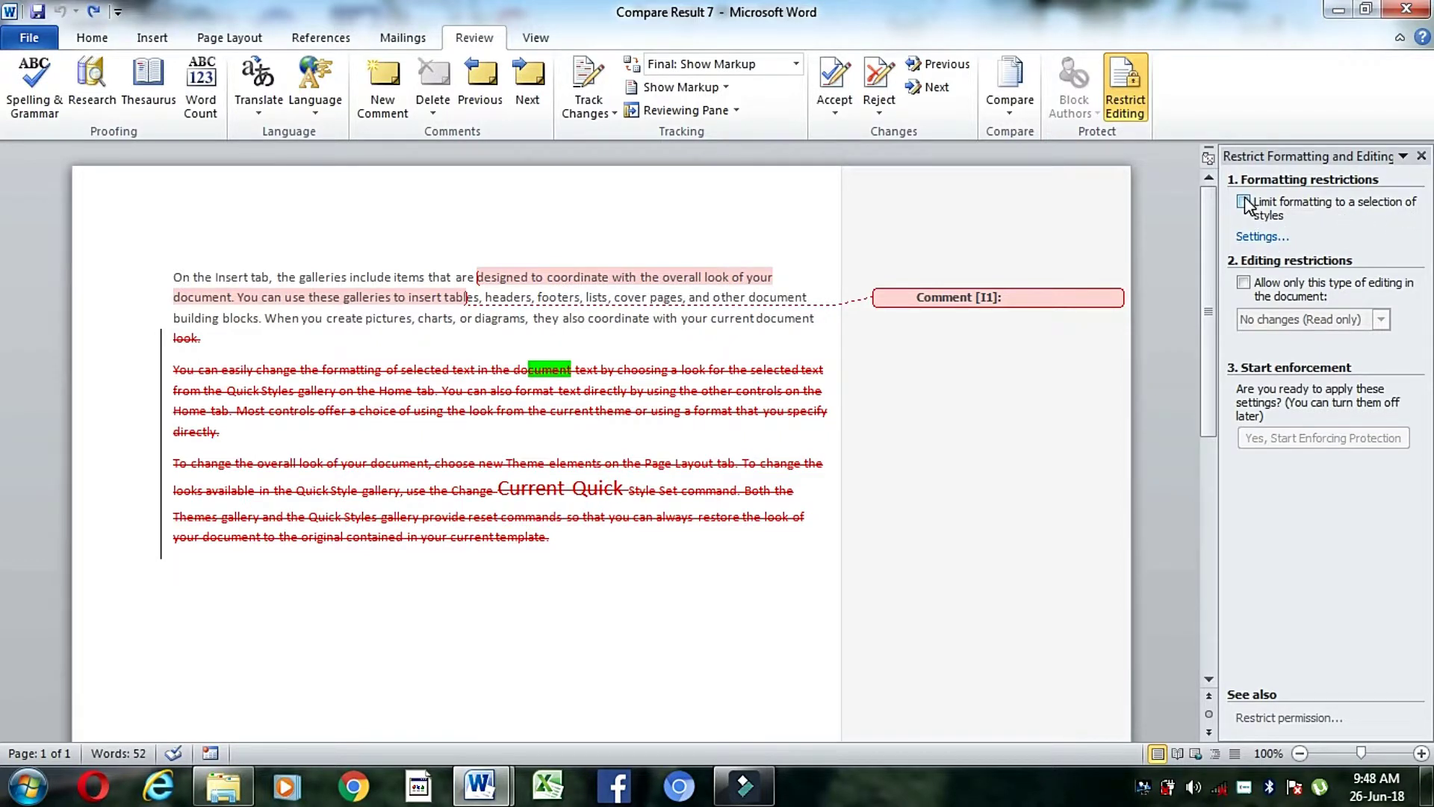
pyautogui.click(1243, 201)
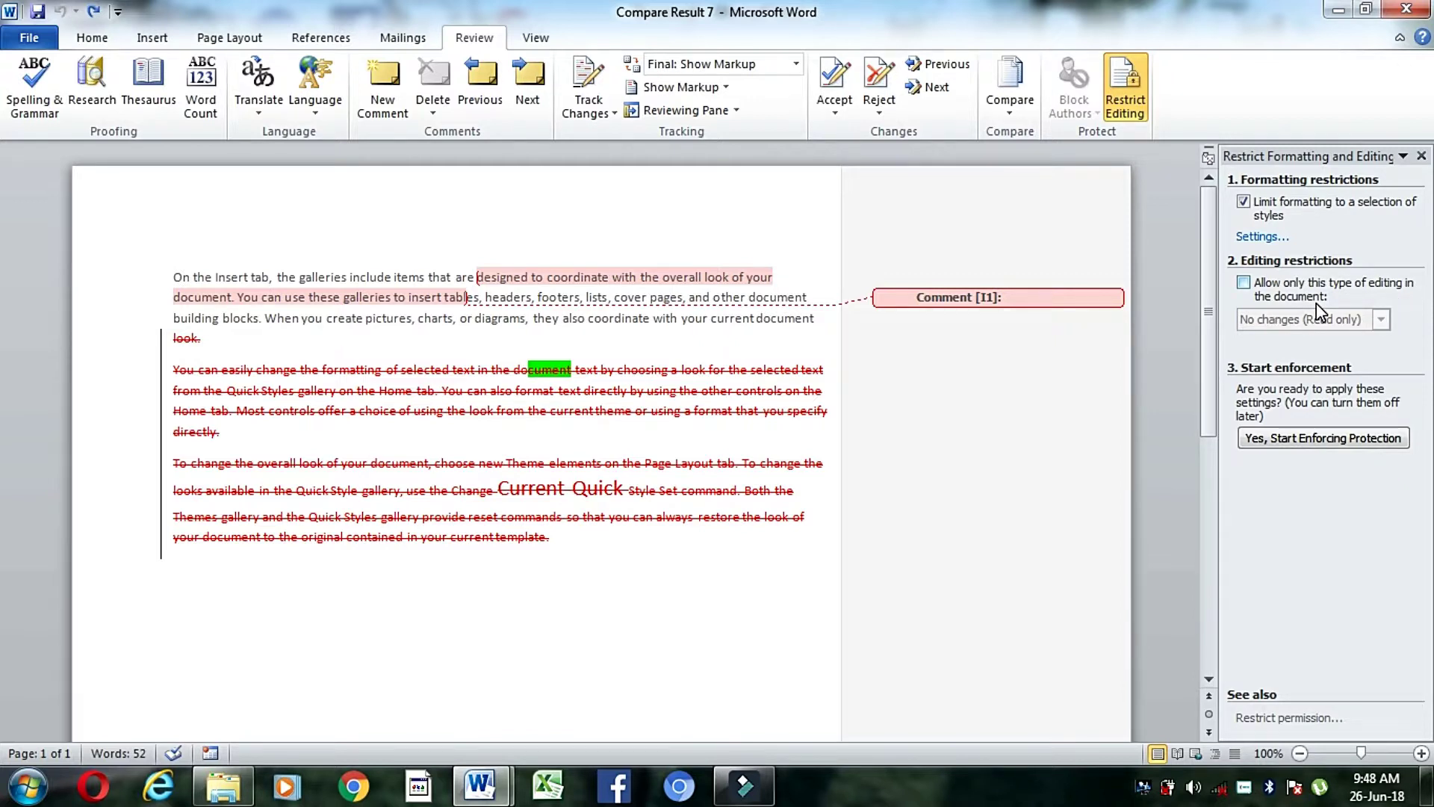
pyautogui.click(1247, 284)
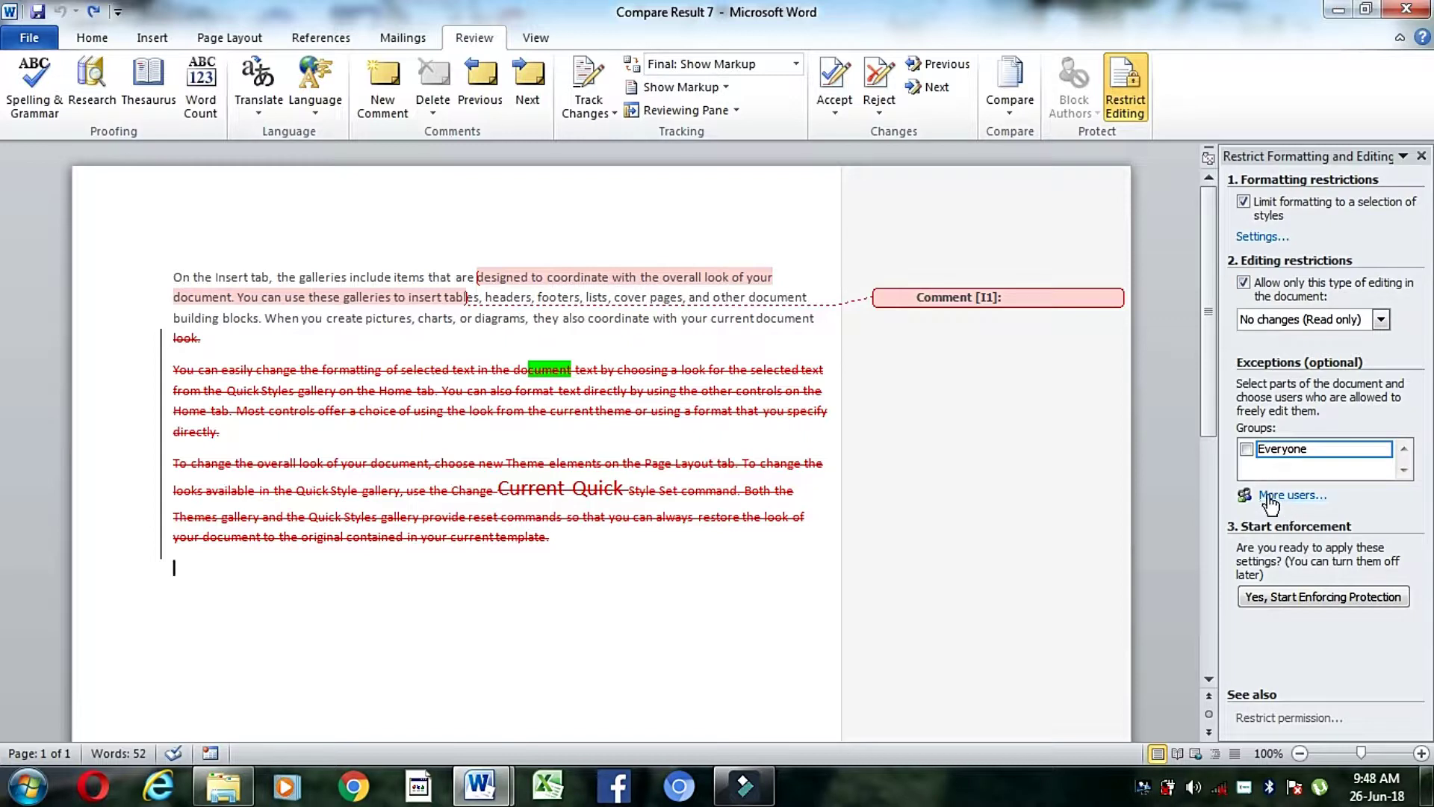
pyautogui.click(1246, 449)
pyautogui.click(1323, 597)
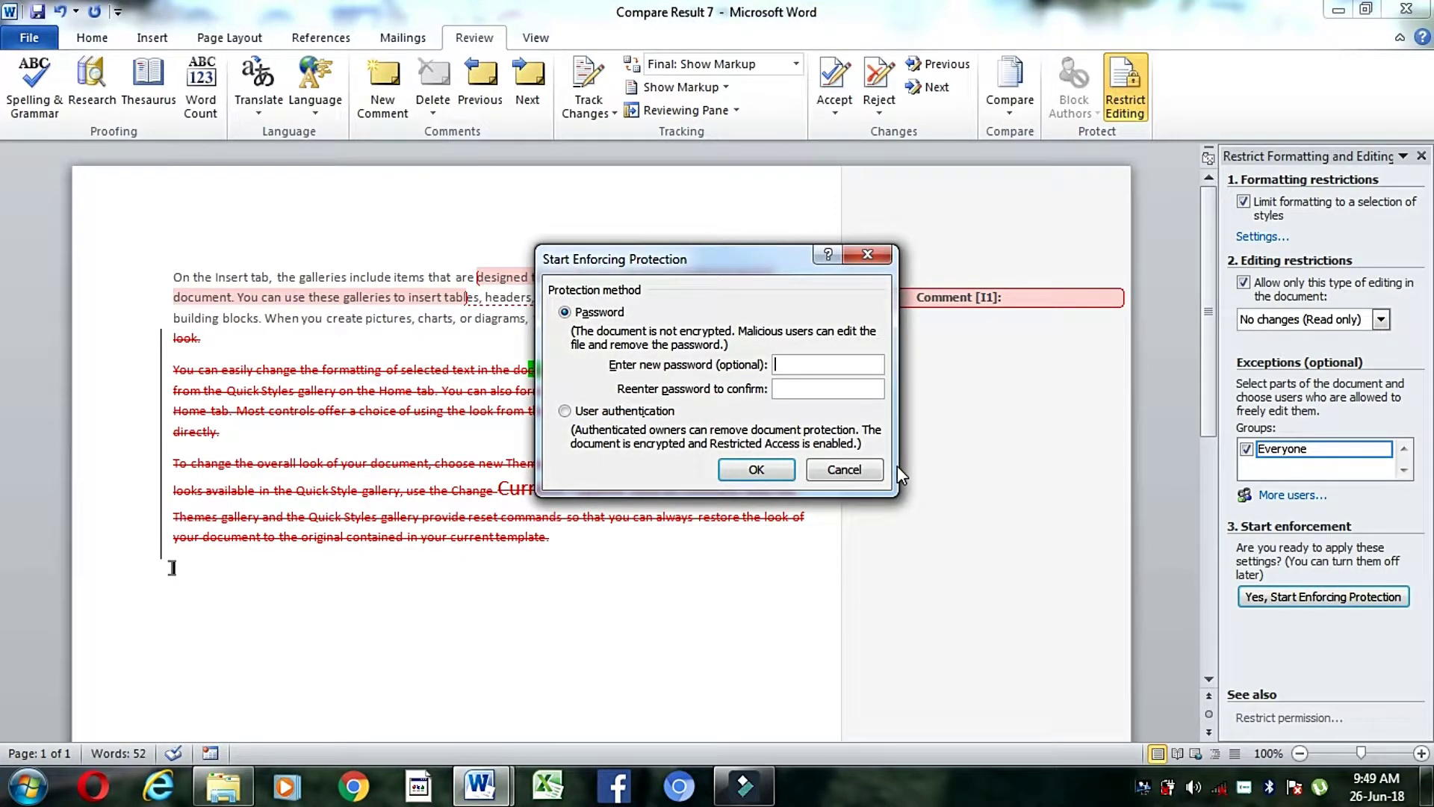
pyautogui.write('1')
pyautogui.click(756, 469)
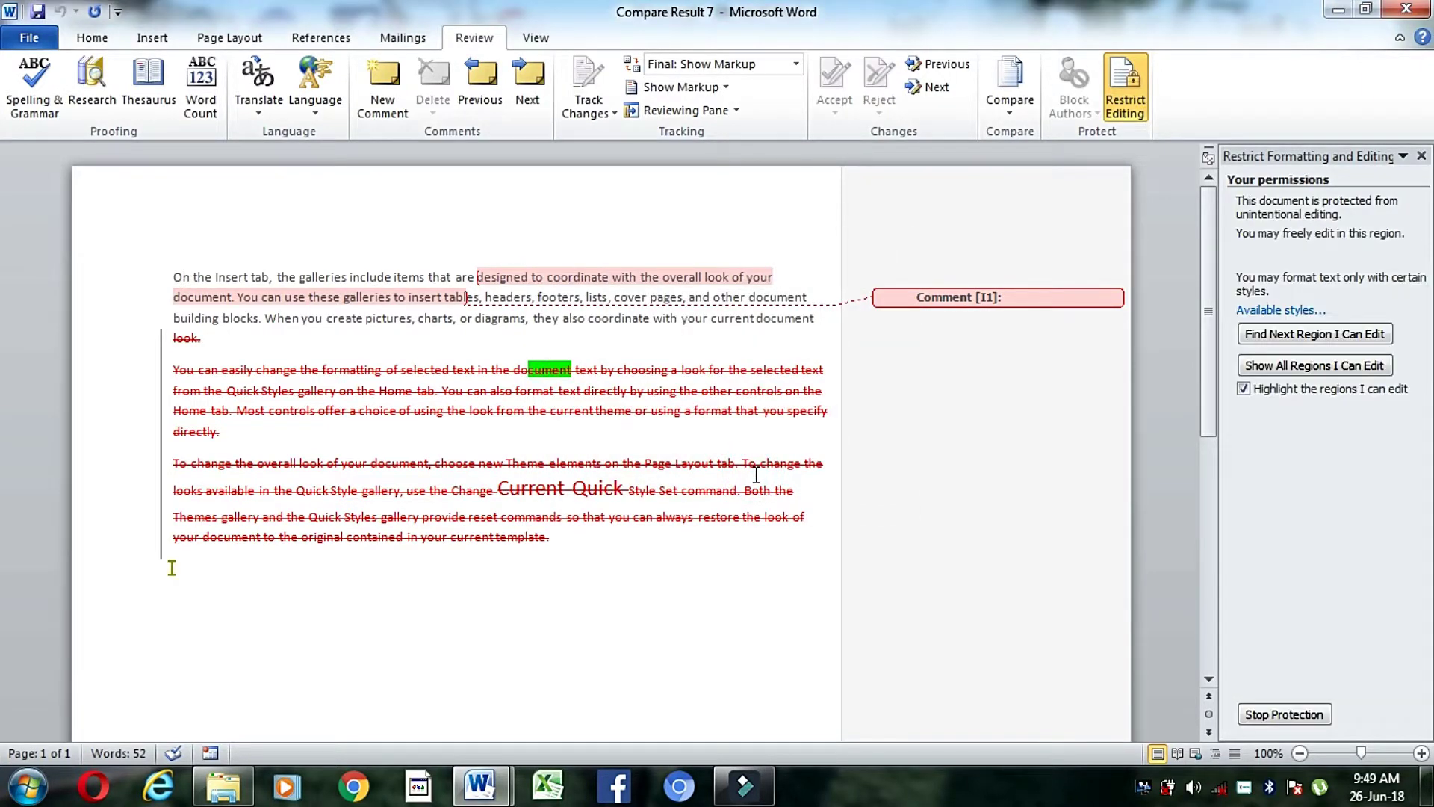
pyautogui.click(649, 426)
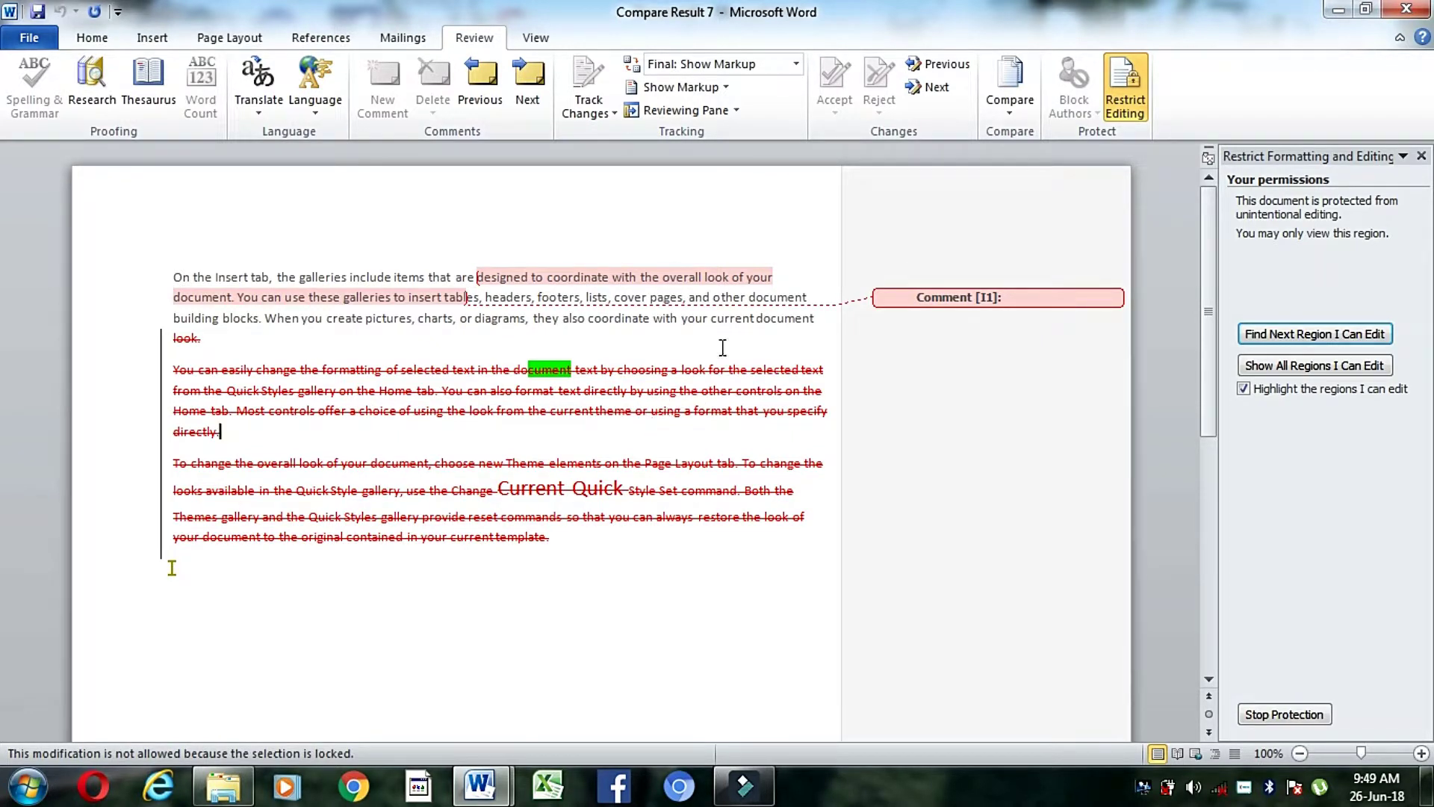
pyautogui.moveTo(411, 318); pyautogui.dragTo(287, 306)
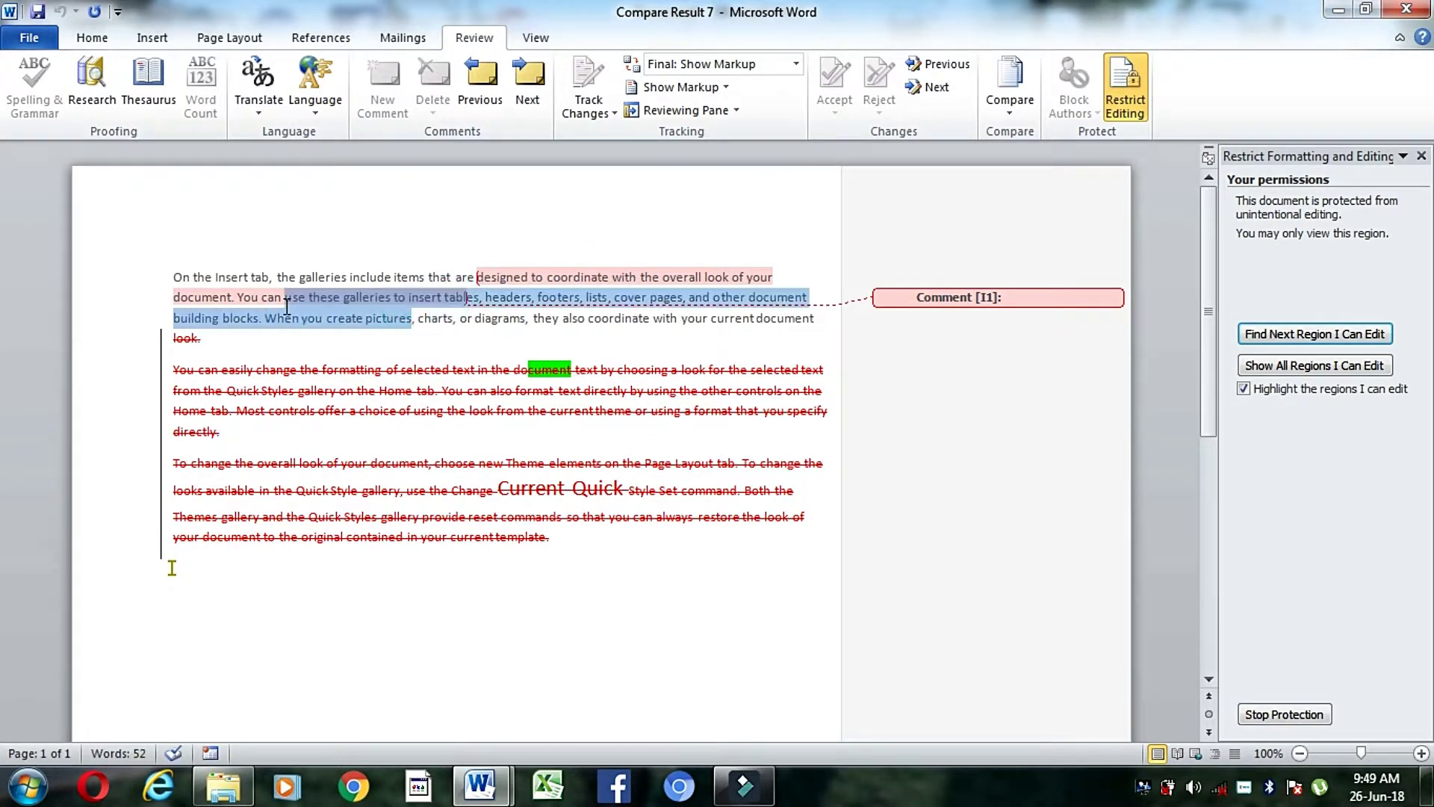
pyautogui.click(92, 38)
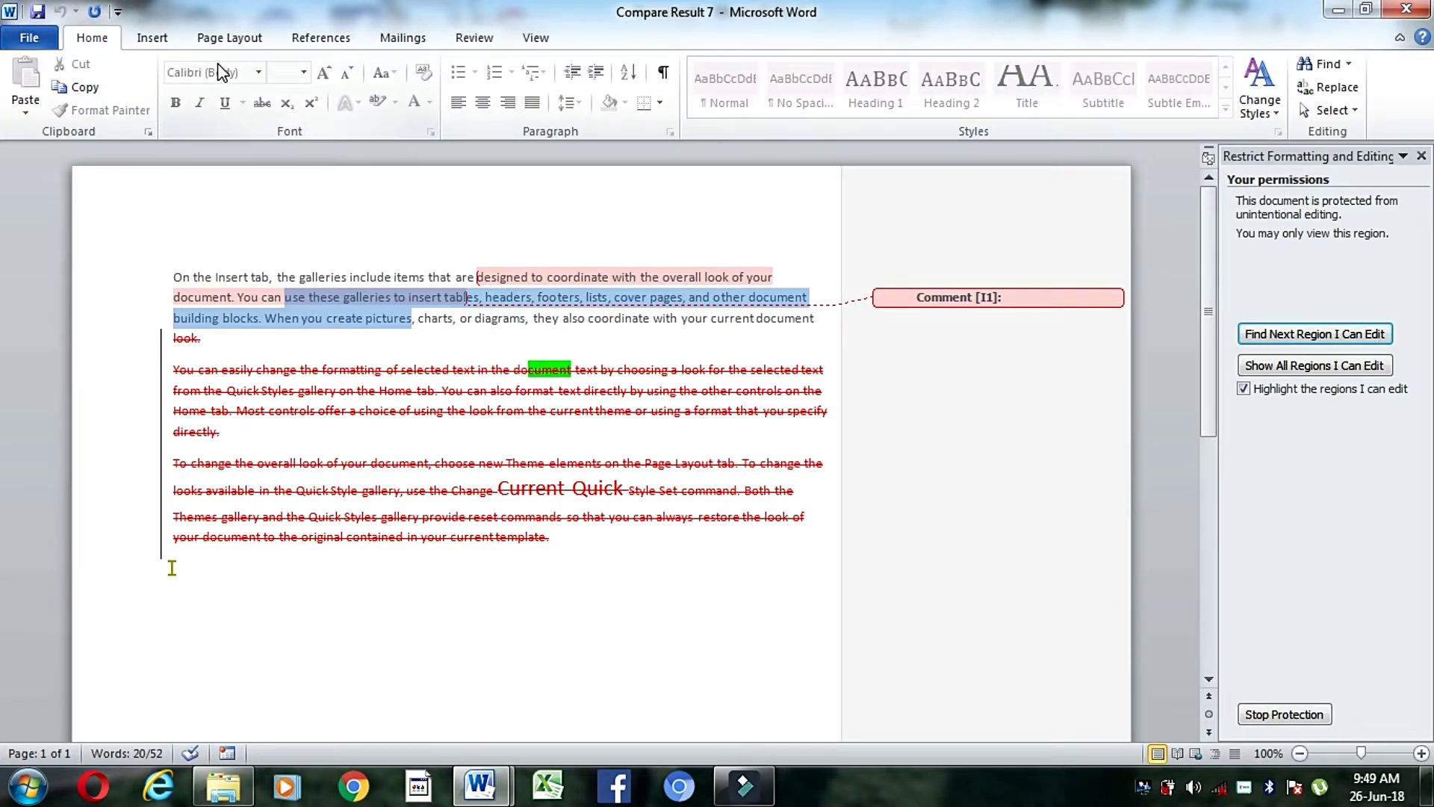
pyautogui.click(589, 442)
pyautogui.moveTo(411, 318); pyautogui.dragTo(308, 298)
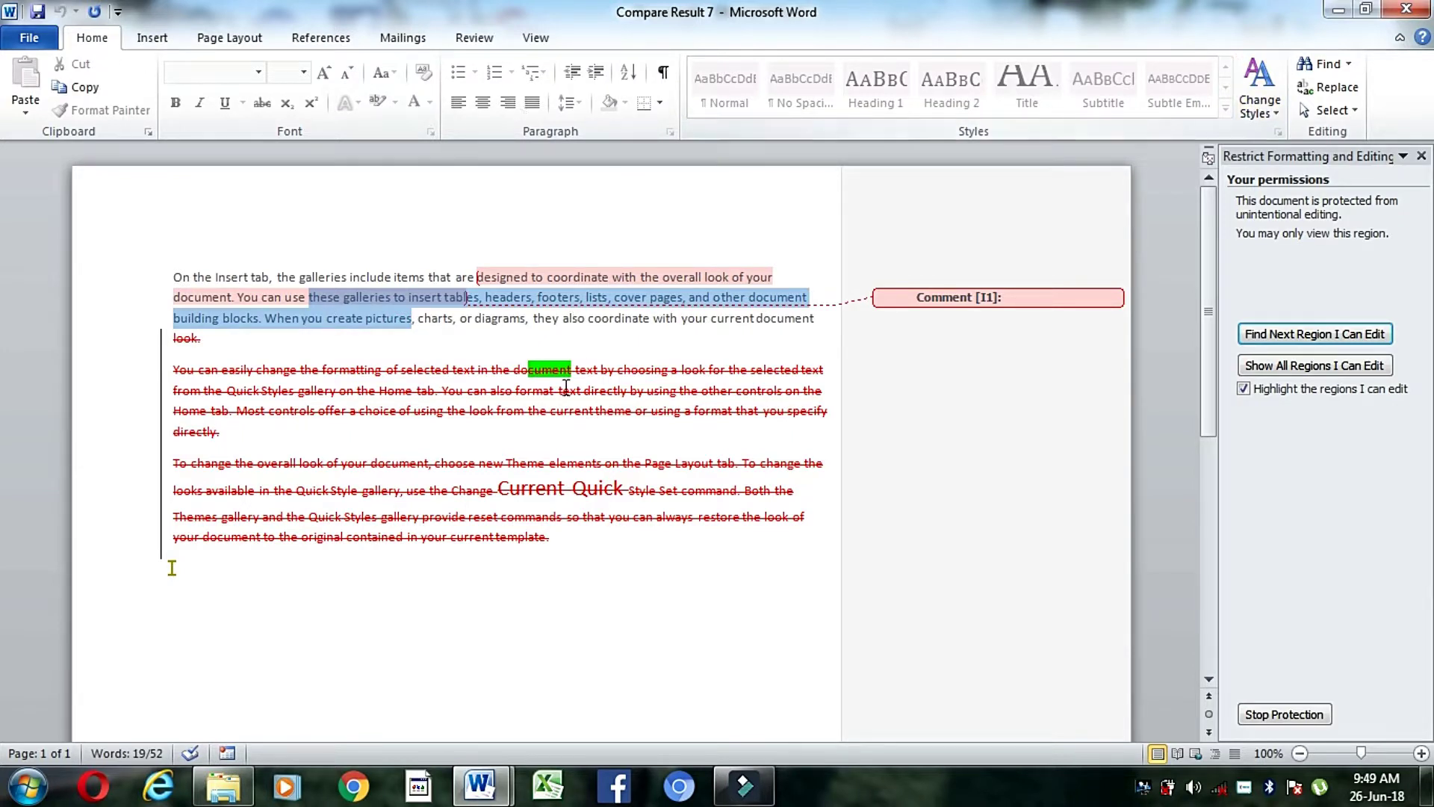
pyautogui.click(532, 410)
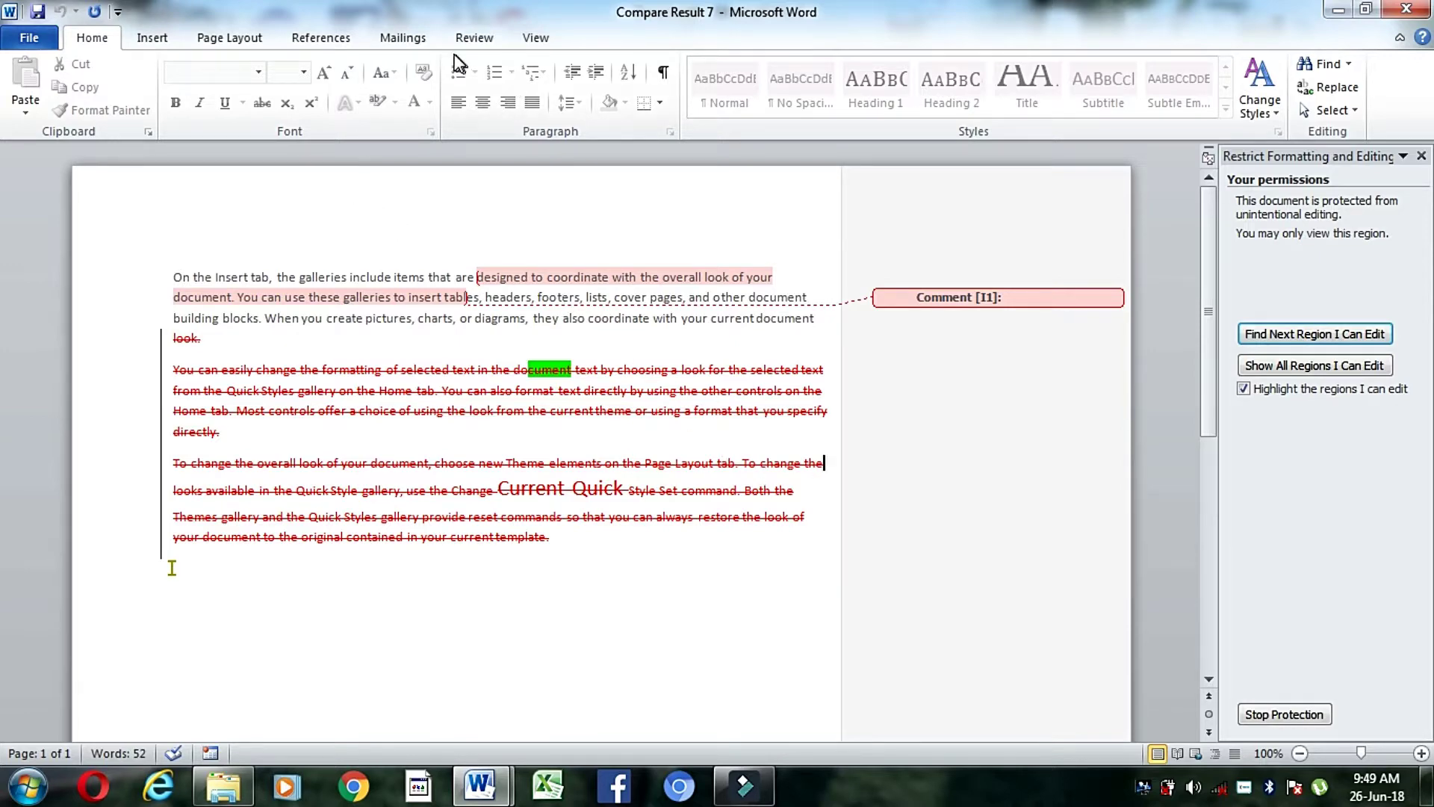
pyautogui.click(493, 38)
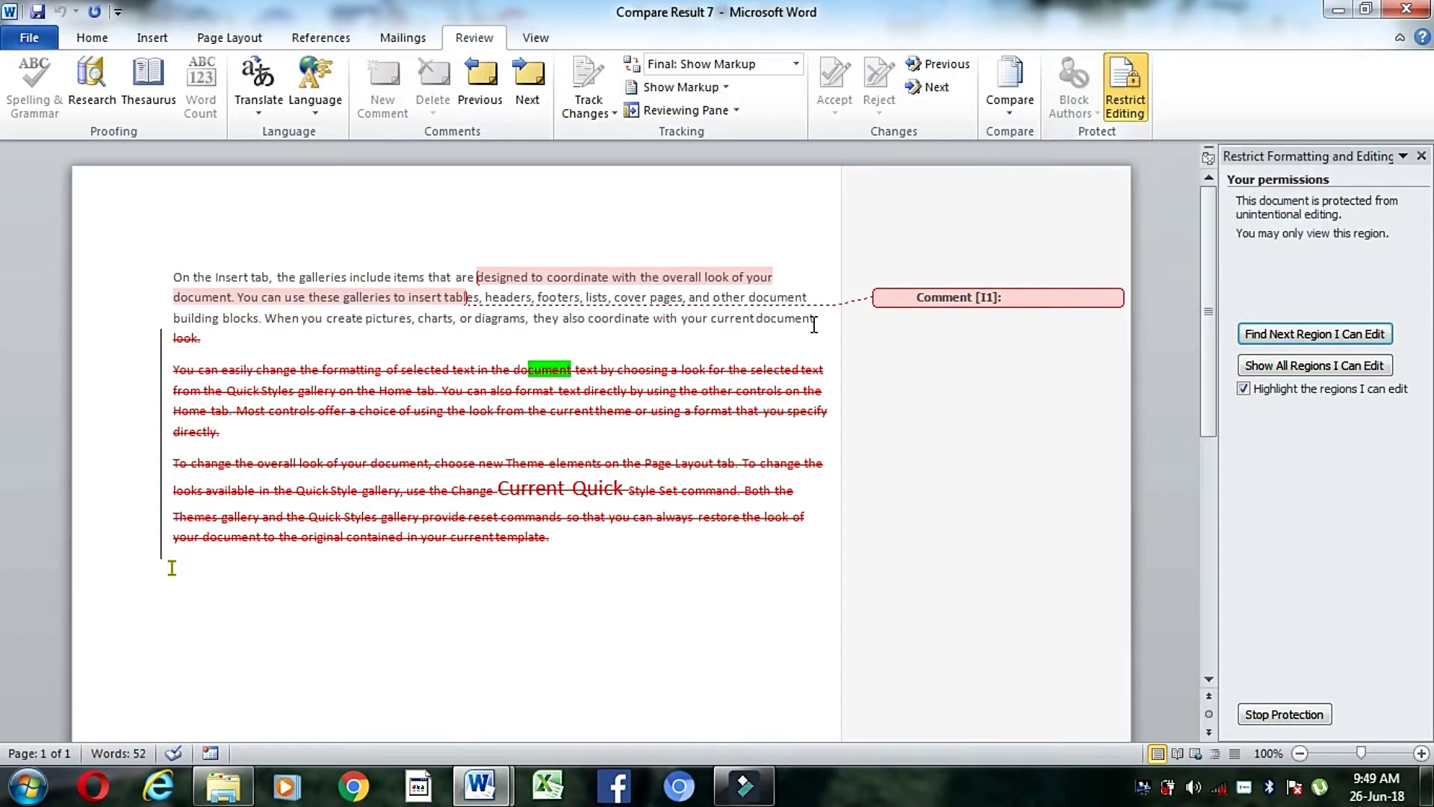
pyautogui.click(1136, 89)
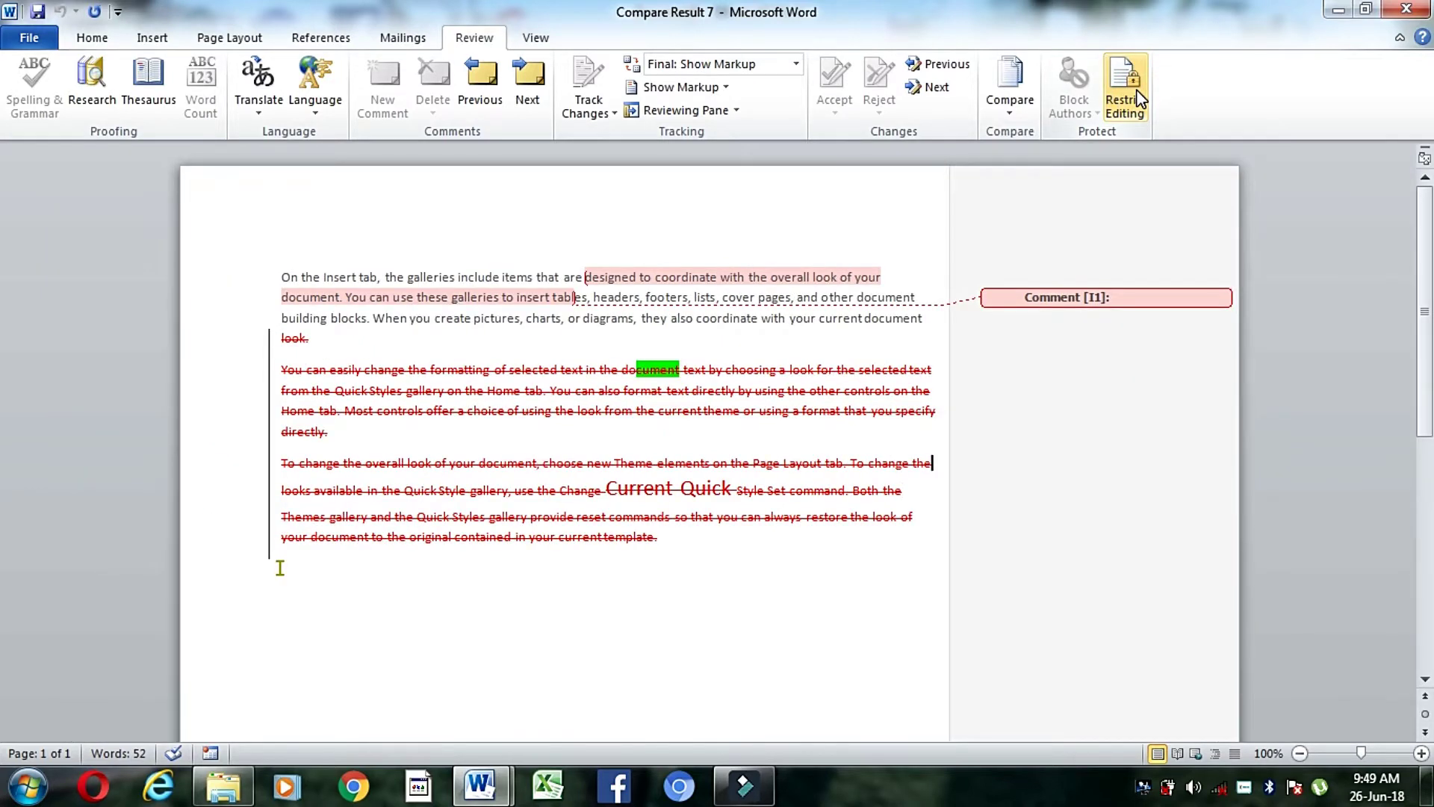
pyautogui.click(1139, 100)
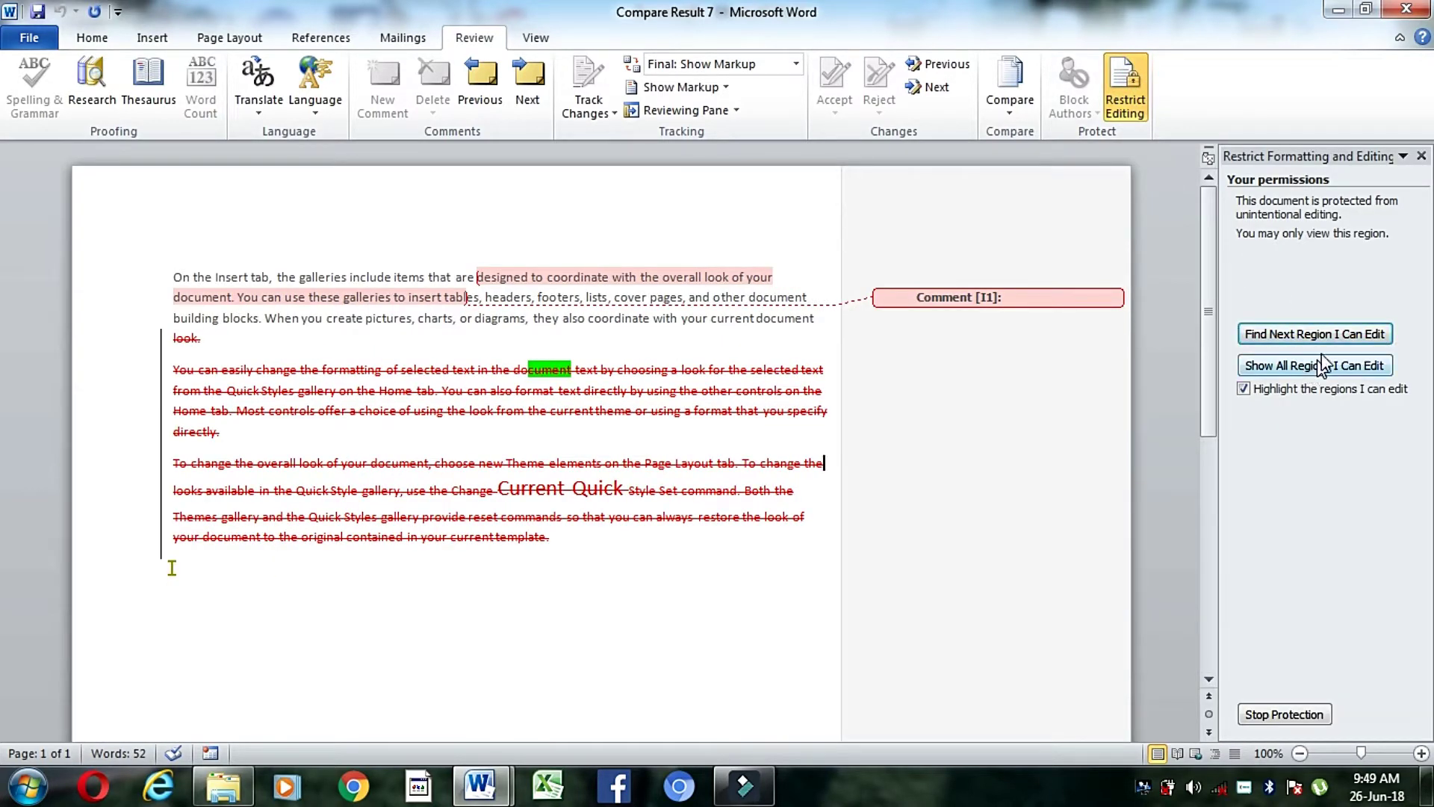
# - Stop document protection by entering the protection password
pyautogui.click(1292, 717)
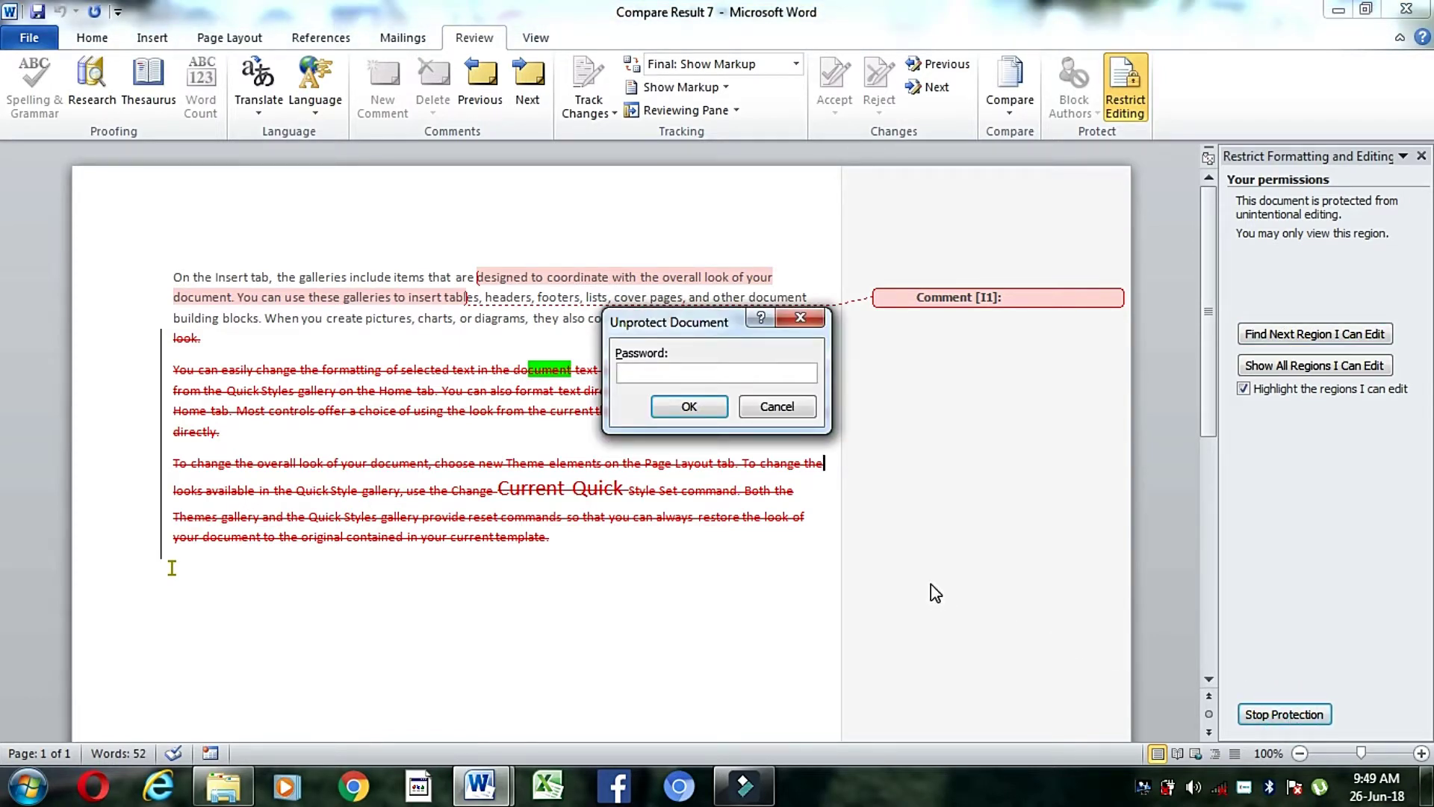
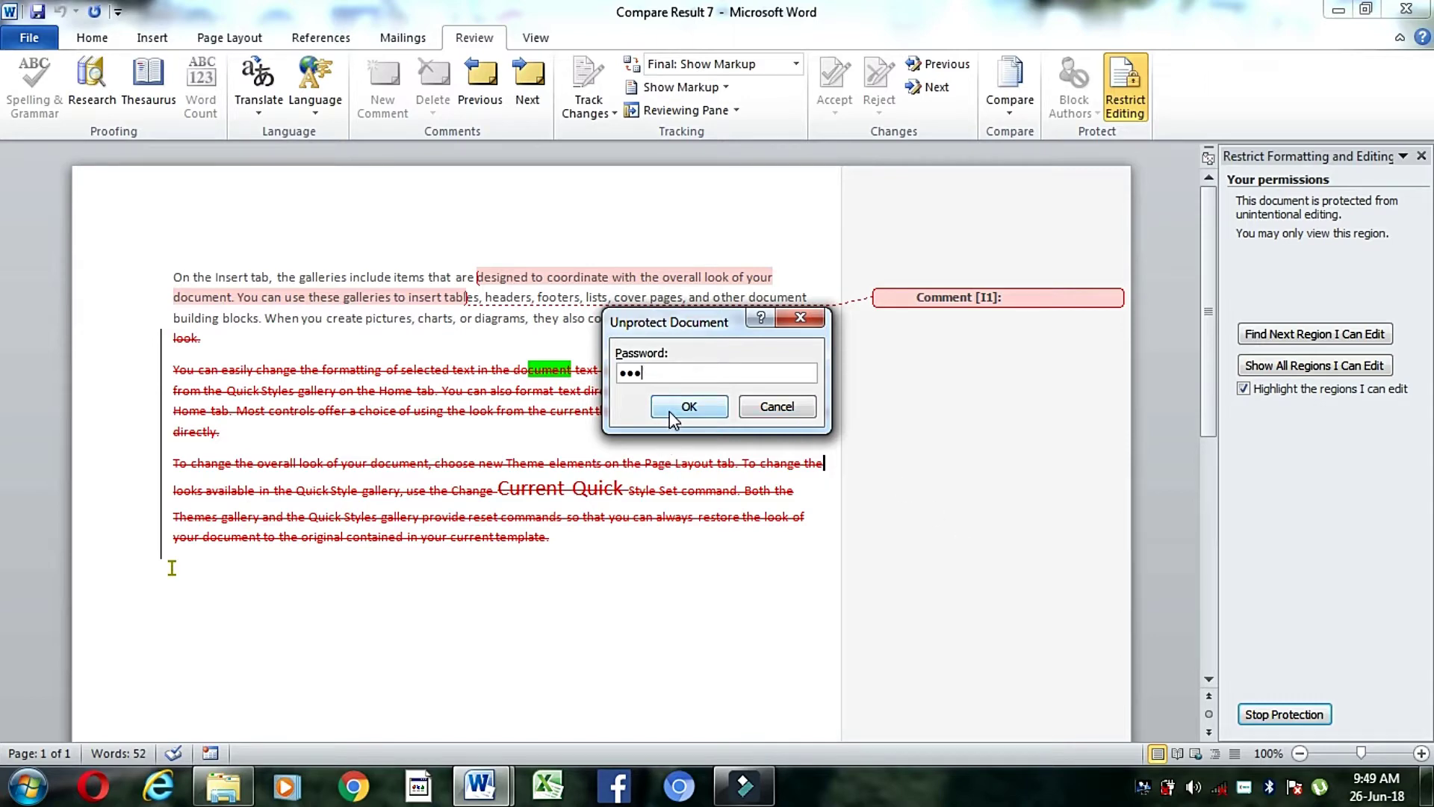
pyautogui.click(672, 410)
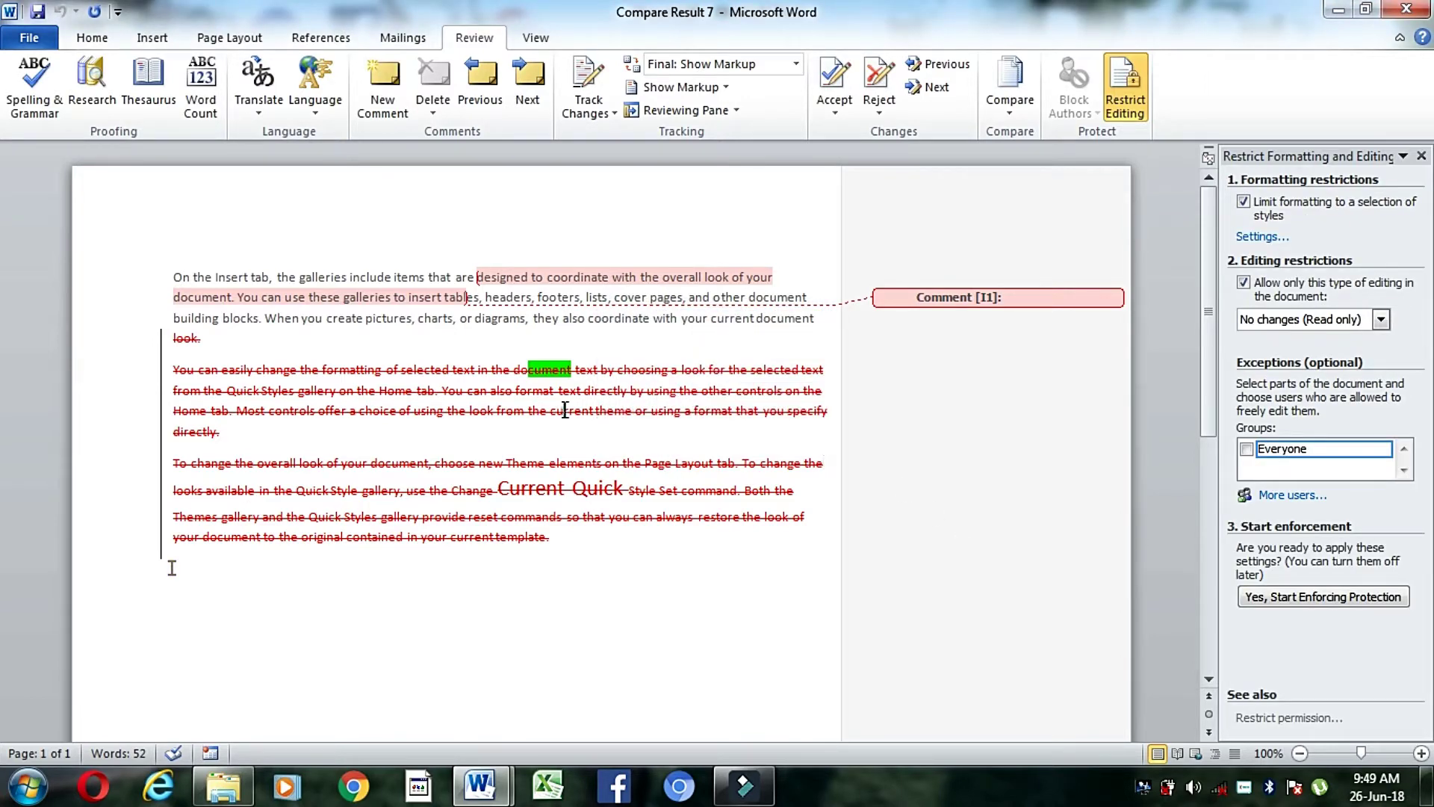
# - Delete the struck-through paragraphs after "look.", leaving only the first paragraph
pyautogui.moveTo(565, 410); pyautogui.dragTo(358, 410)
pyautogui.press('Delete')
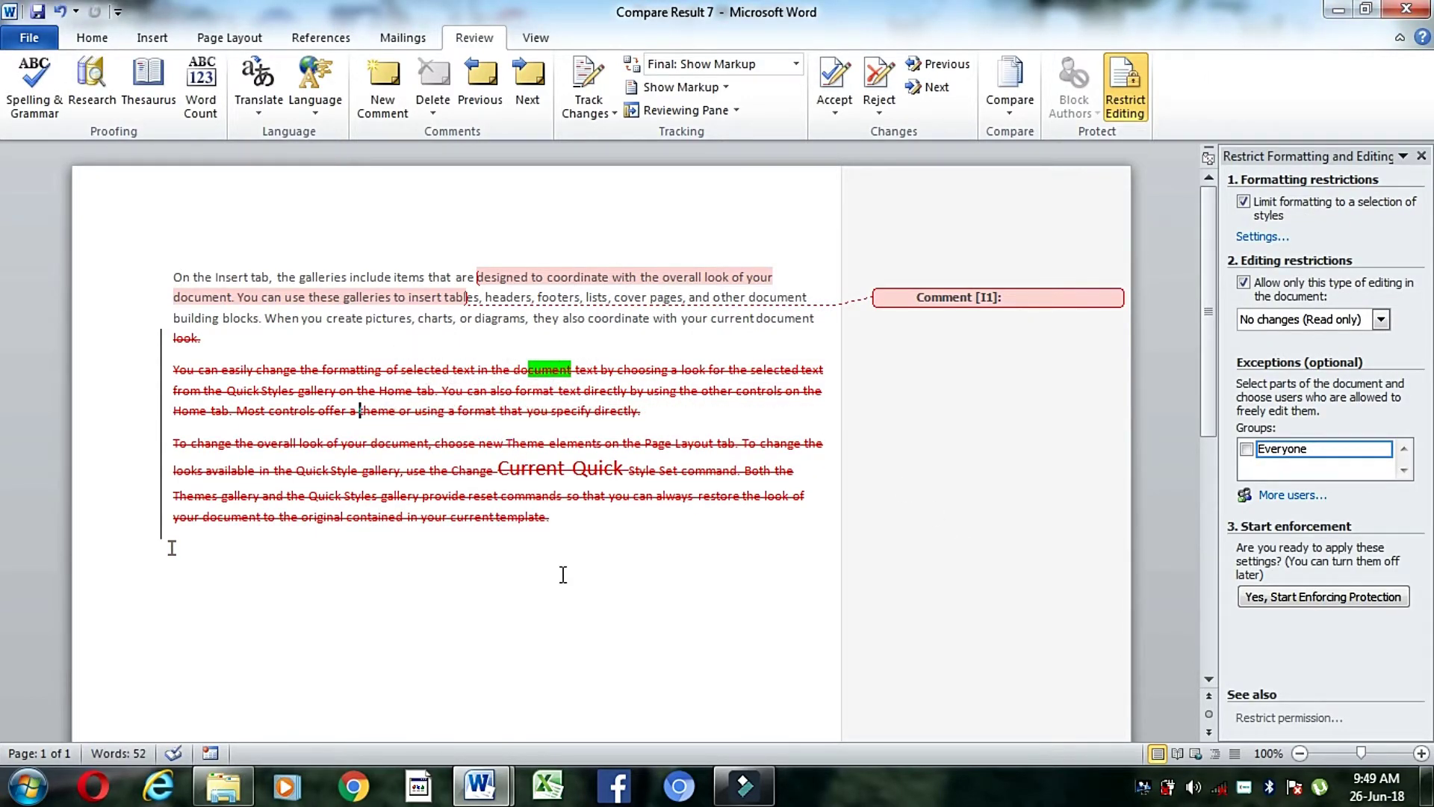
pyautogui.moveTo(563, 574)
pyautogui.mouseDown()
pyautogui.moveTo(214, 336)
pyautogui.moveTo(360, 320)
pyautogui.mouseUp()
pyautogui.press('Delete')
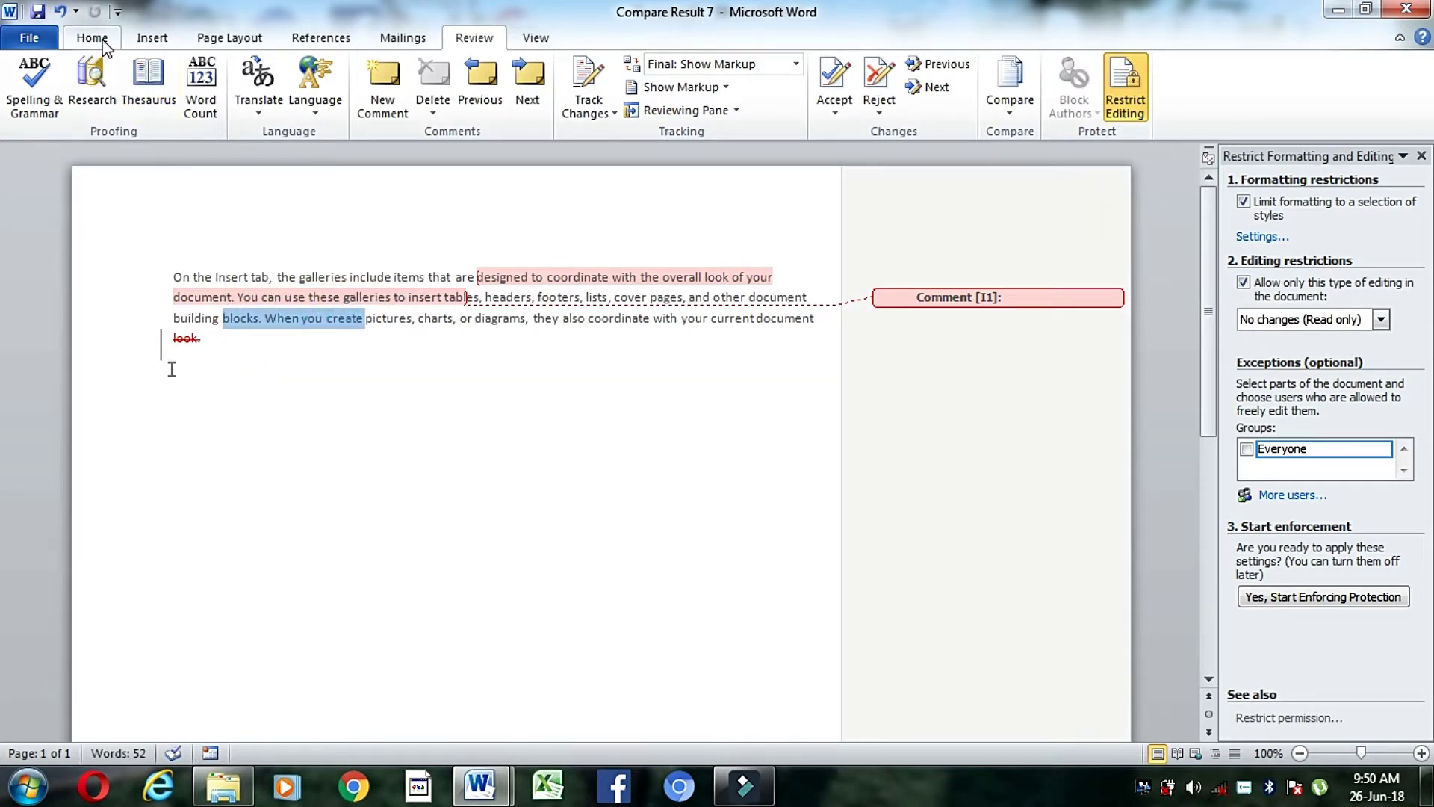
# - Apply the red outlined Text Effect to "blocks. When you create" via the Home tab
pyautogui.click(92, 38)
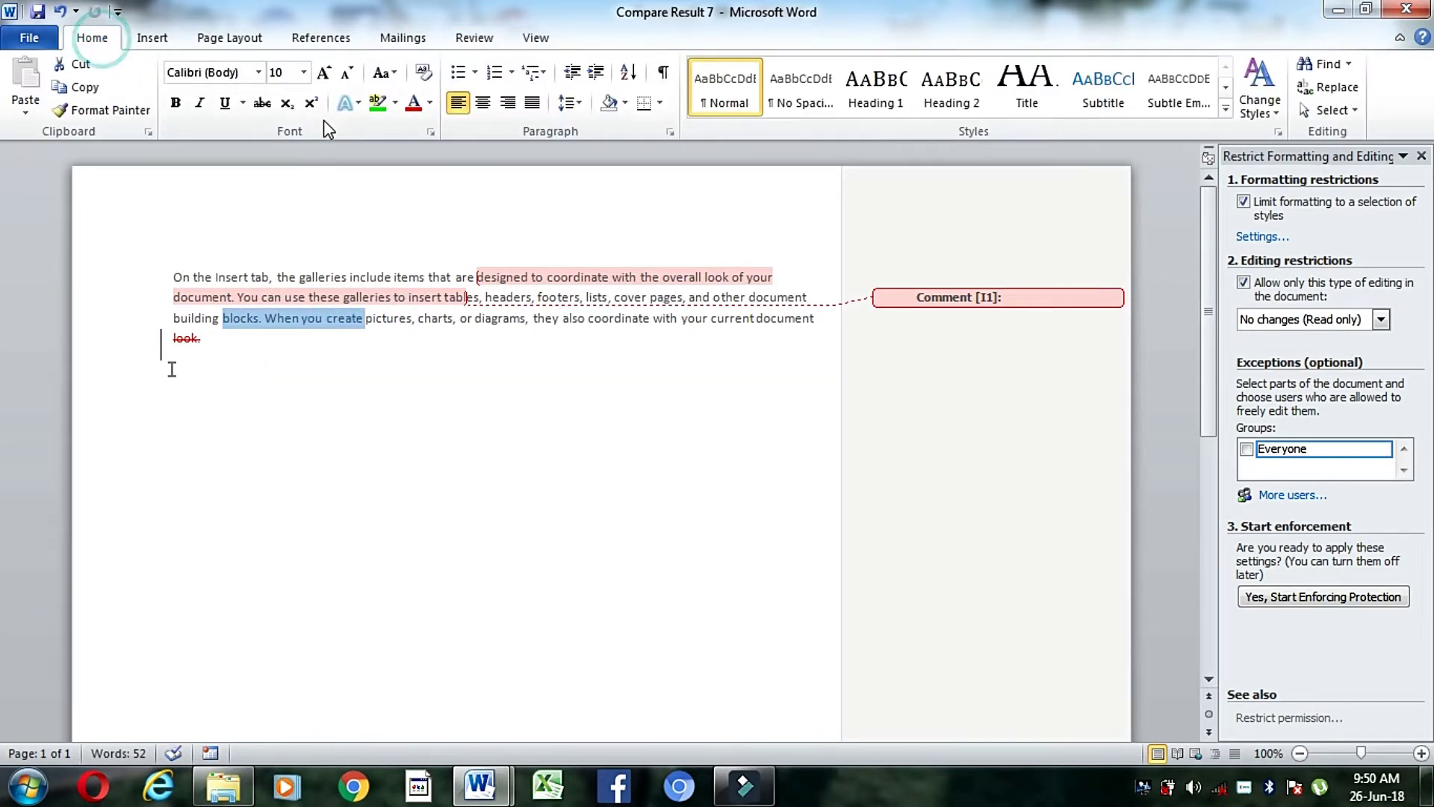
pyautogui.click(356, 101)
pyautogui.click(418, 203)
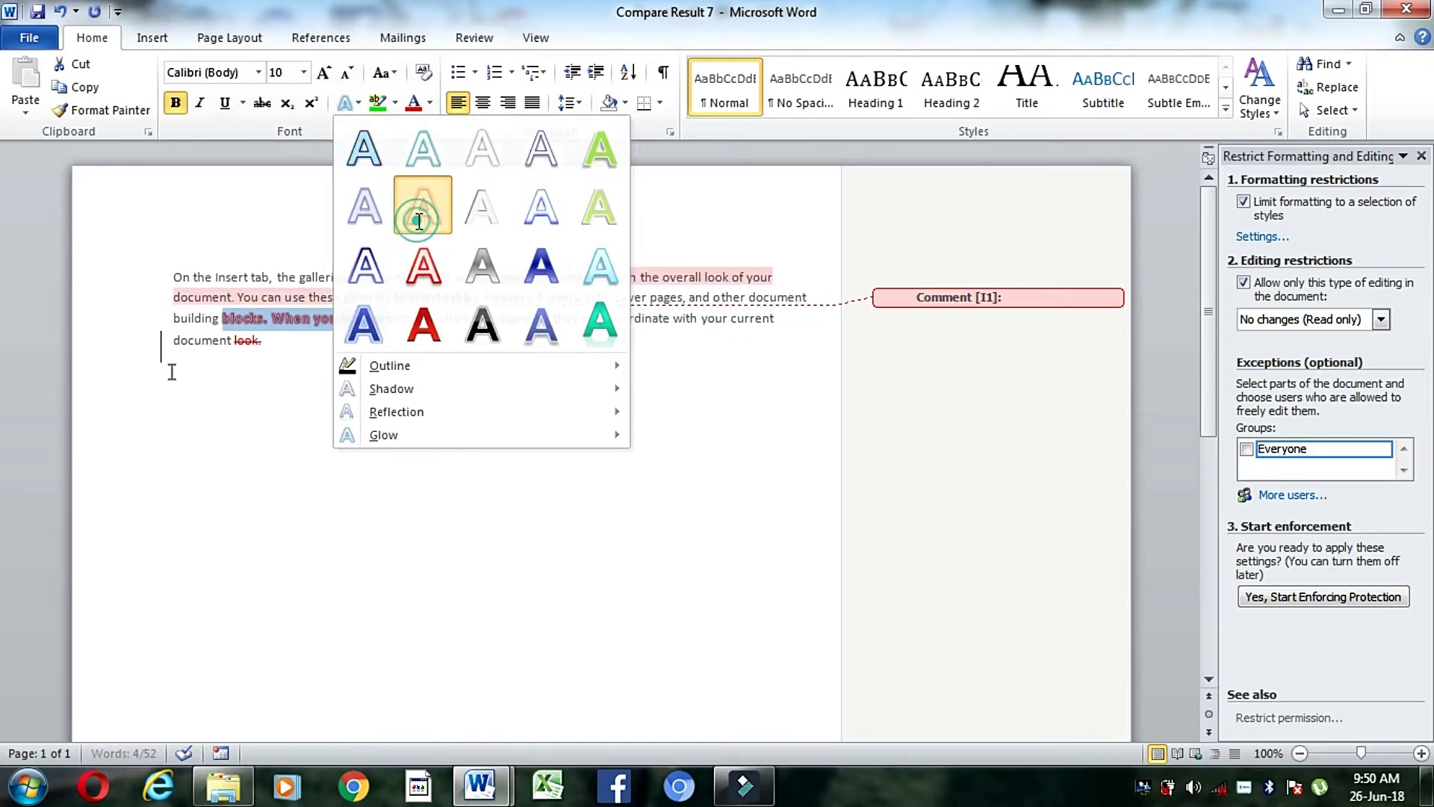
pyautogui.click(495, 333)
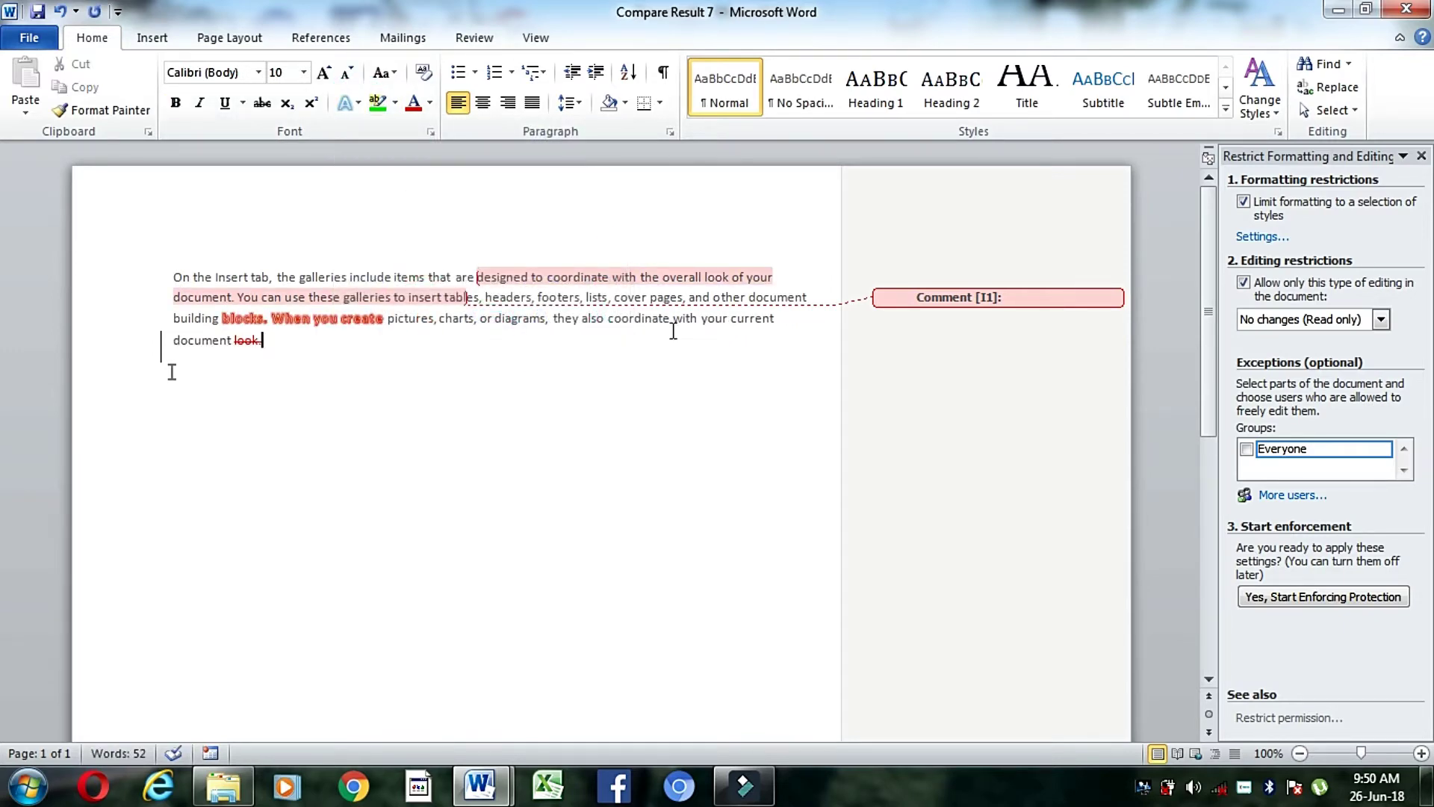
pyautogui.click(471, 39)
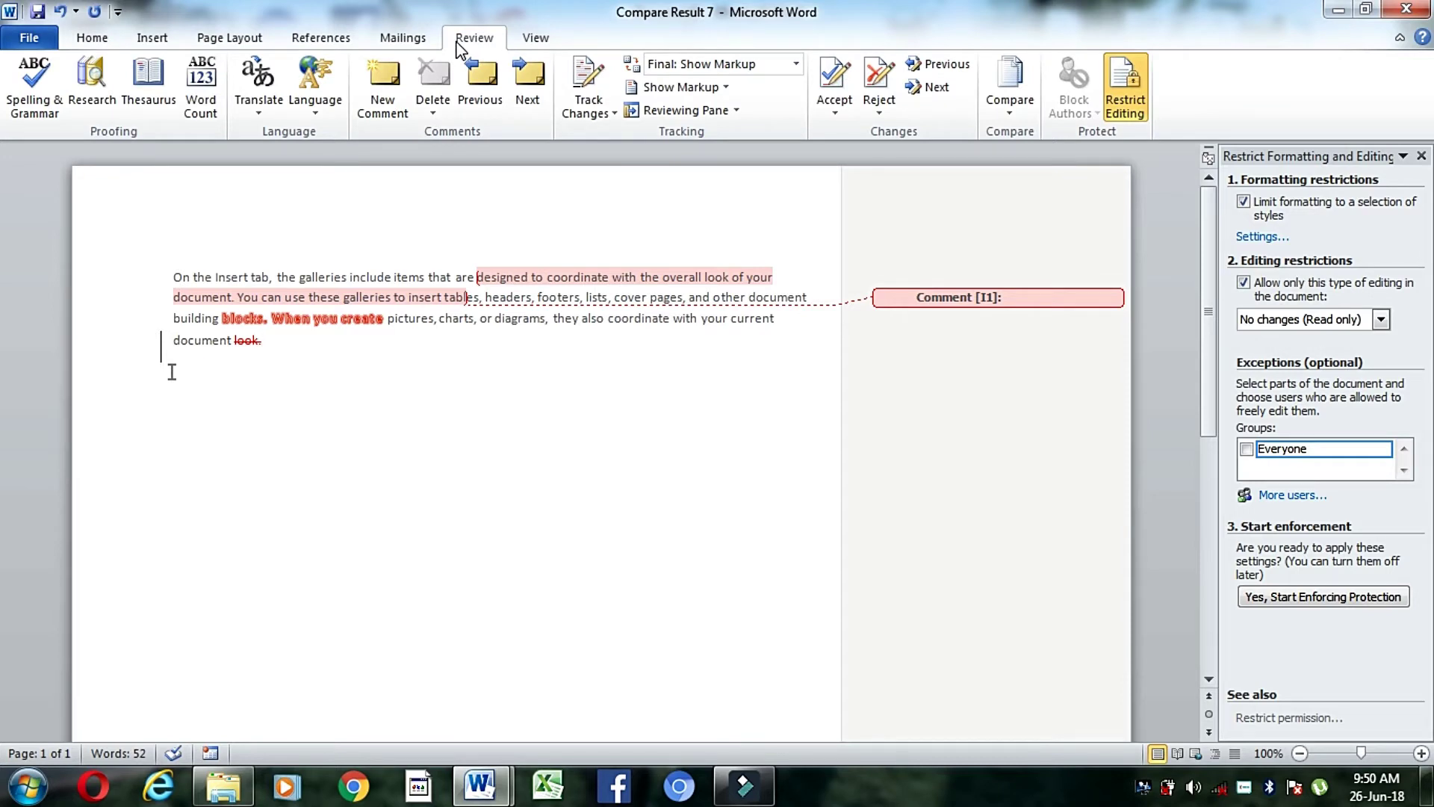